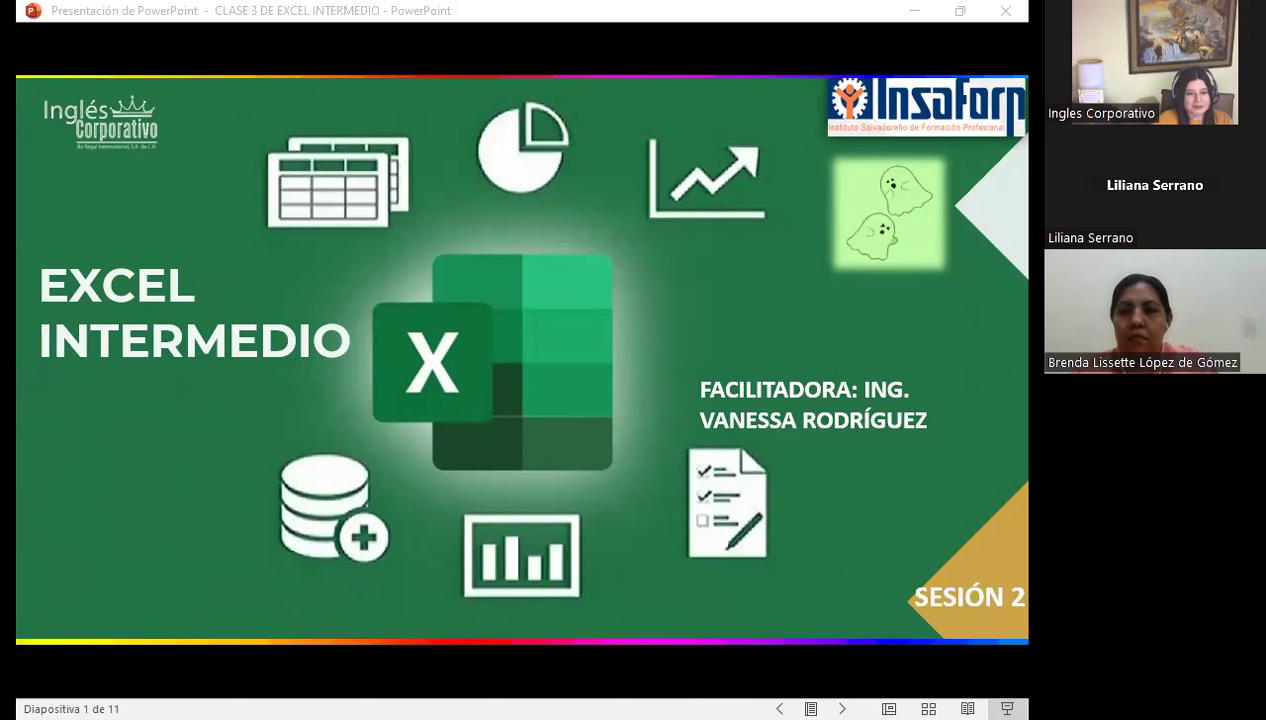
- Switch to the browser and read through lesson 1.3's nested SI explanation and scored example table
{"action": "key", "text": "alt+Tab"}
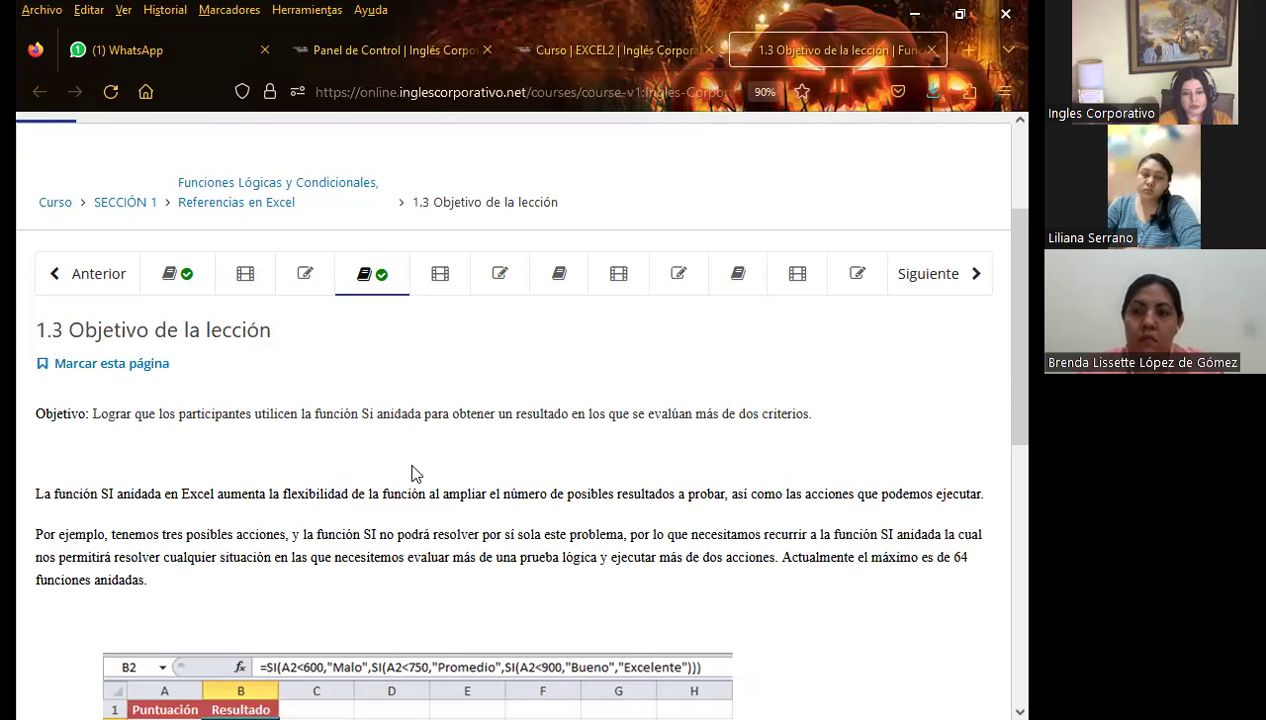
{"action": "scroll", "coordinate": [416, 474], "scroll_direction": "down", "scroll_amount": 2}
{"action": "scroll", "coordinate": [420, 440], "scroll_direction": "down", "scroll_amount": 1}
{"action": "scroll", "coordinate": [423, 427], "scroll_direction": "down", "scroll_amount": 2}
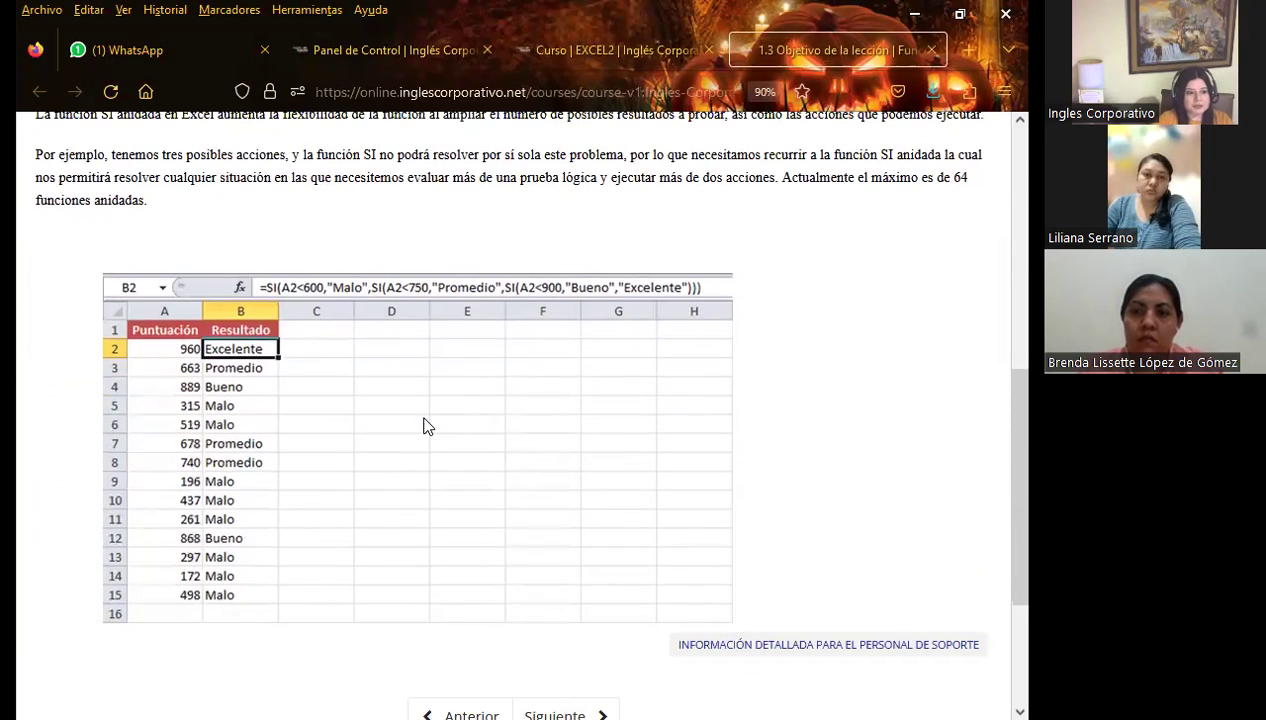
{"action": "scroll", "coordinate": [423, 427], "scroll_direction": "down", "scroll_amount": 1}
{"action": "scroll", "coordinate": [424, 426], "scroll_direction": "down", "scroll_amount": 2}
{"action": "scroll", "coordinate": [424, 426], "scroll_direction": "down", "scroll_amount": 1}
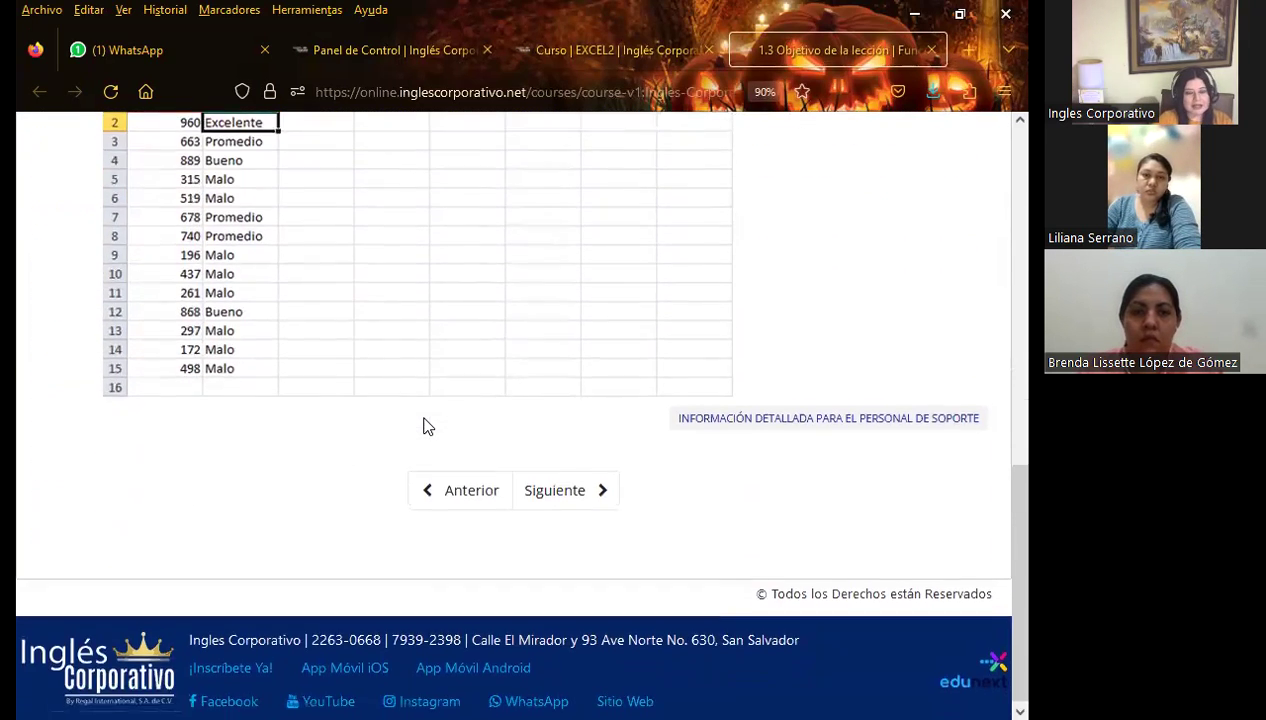
{"action": "scroll", "coordinate": [318, 390], "scroll_direction": "up", "scroll_amount": 10}
{"action": "left_click", "coordinate": [440, 329]}
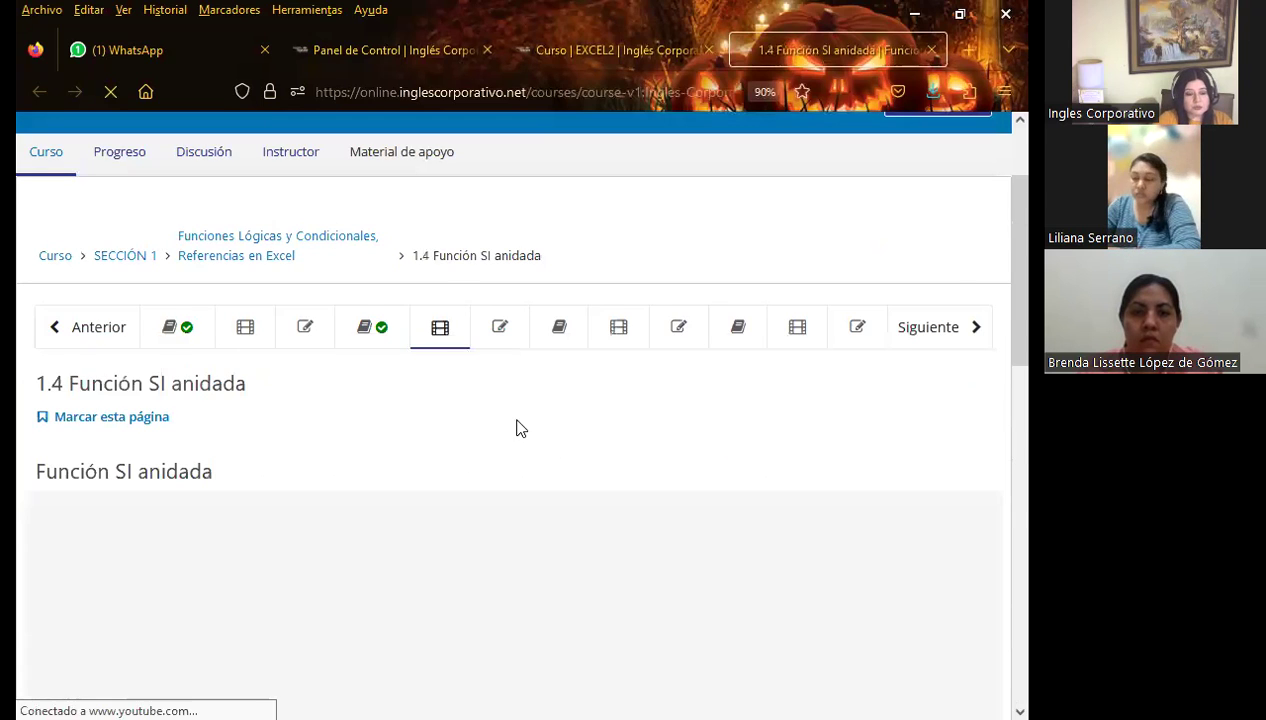
{"action": "scroll", "coordinate": [510, 467], "scroll_direction": "down", "scroll_amount": 1}
{"action": "scroll", "coordinate": [502, 466], "scroll_direction": "down", "scroll_amount": 2}
{"action": "scroll", "coordinate": [417, 392], "scroll_direction": "down", "scroll_amount": 1}
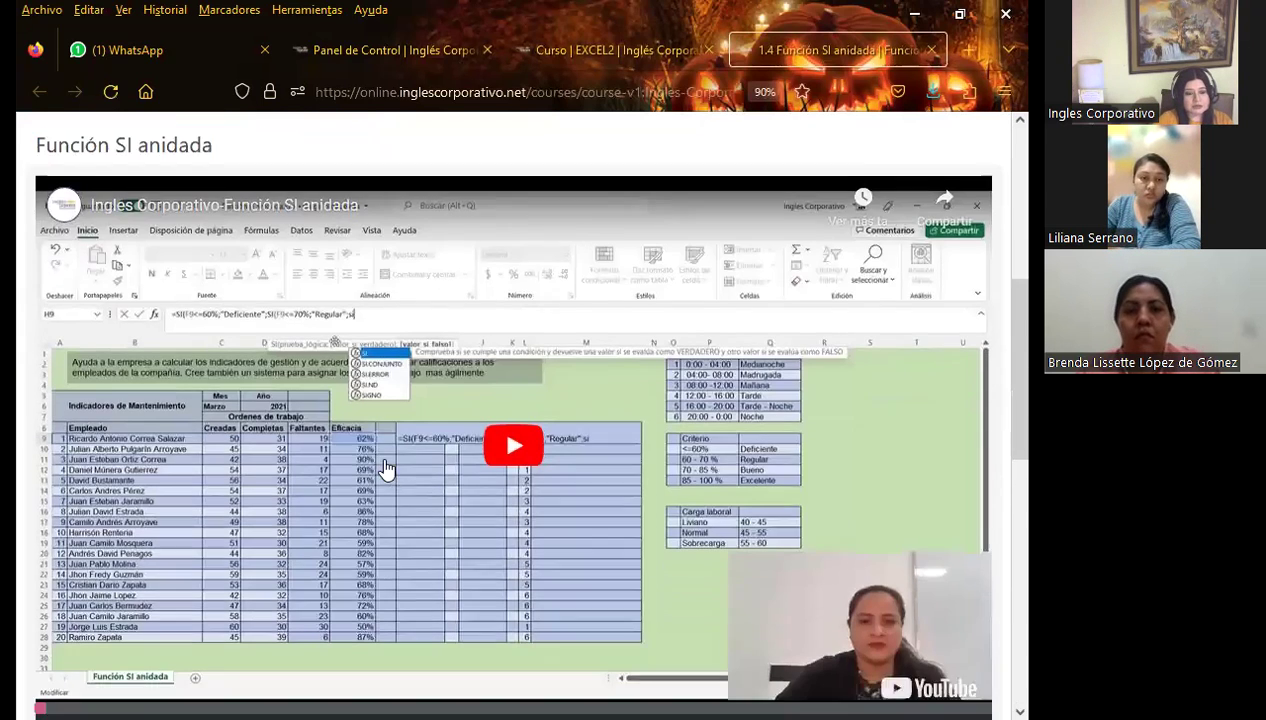
{"action": "scroll", "coordinate": [381, 466], "scroll_direction": "down", "scroll_amount": 1}
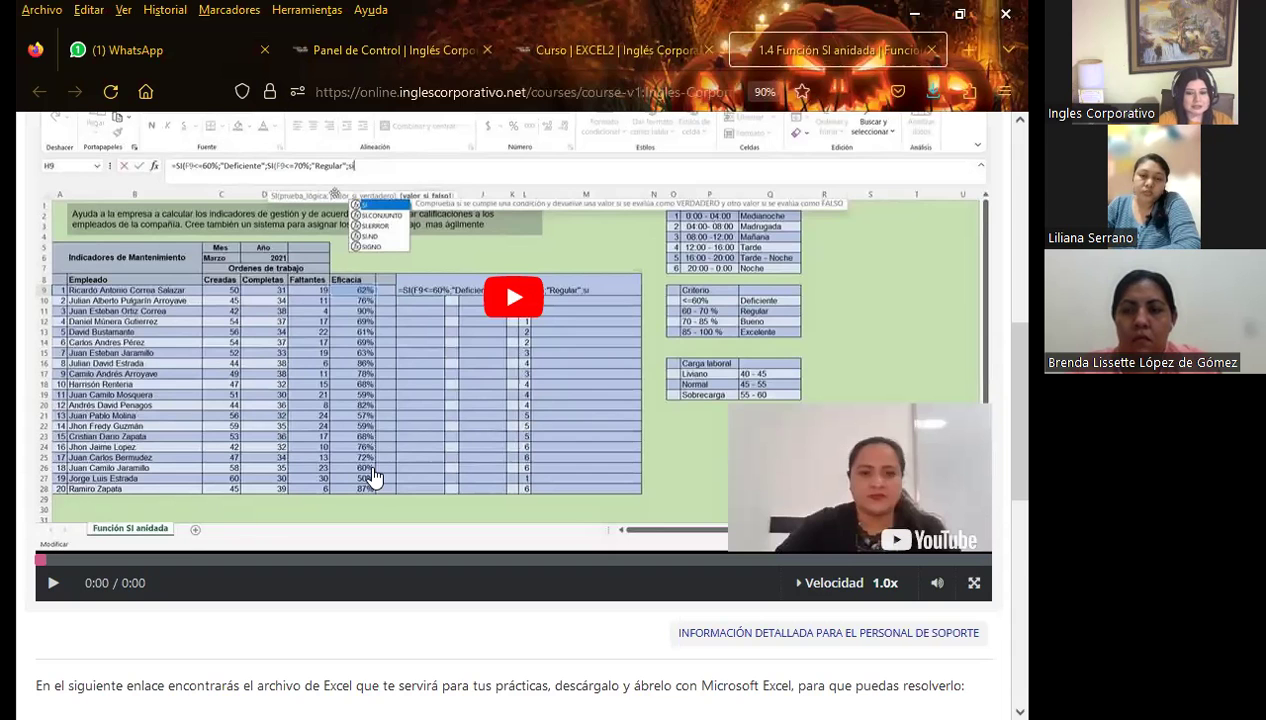
- Scroll past the lesson video, then advance the slideshow from slide 3 to slide 4, the nested SI objective
{"action": "scroll", "coordinate": [372, 470], "scroll_direction": "down", "scroll_amount": 3}
{"action": "scroll", "coordinate": [372, 460], "scroll_direction": "down", "scroll_amount": 2}
{"action": "scroll", "coordinate": [372, 460], "scroll_direction": "down", "scroll_amount": 2}
{"action": "scroll", "coordinate": [362, 459], "scroll_direction": "down", "scroll_amount": 2}
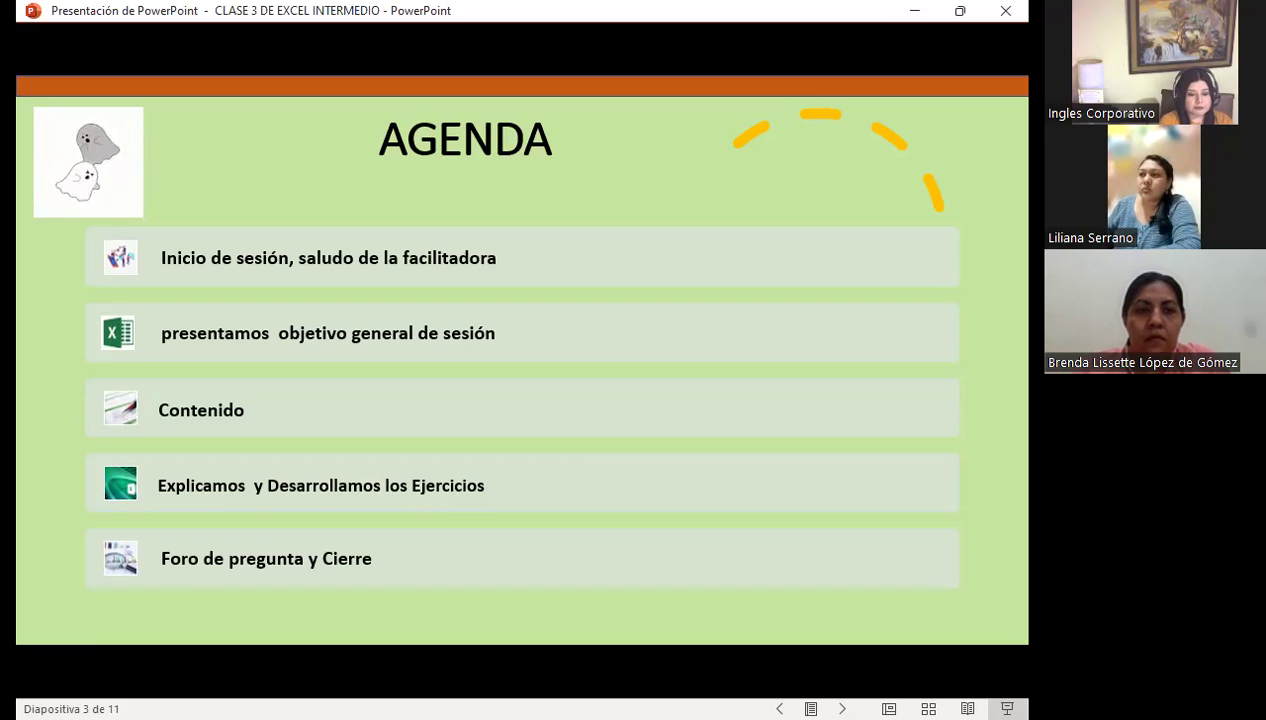
{"action": "key", "text": "Right"}
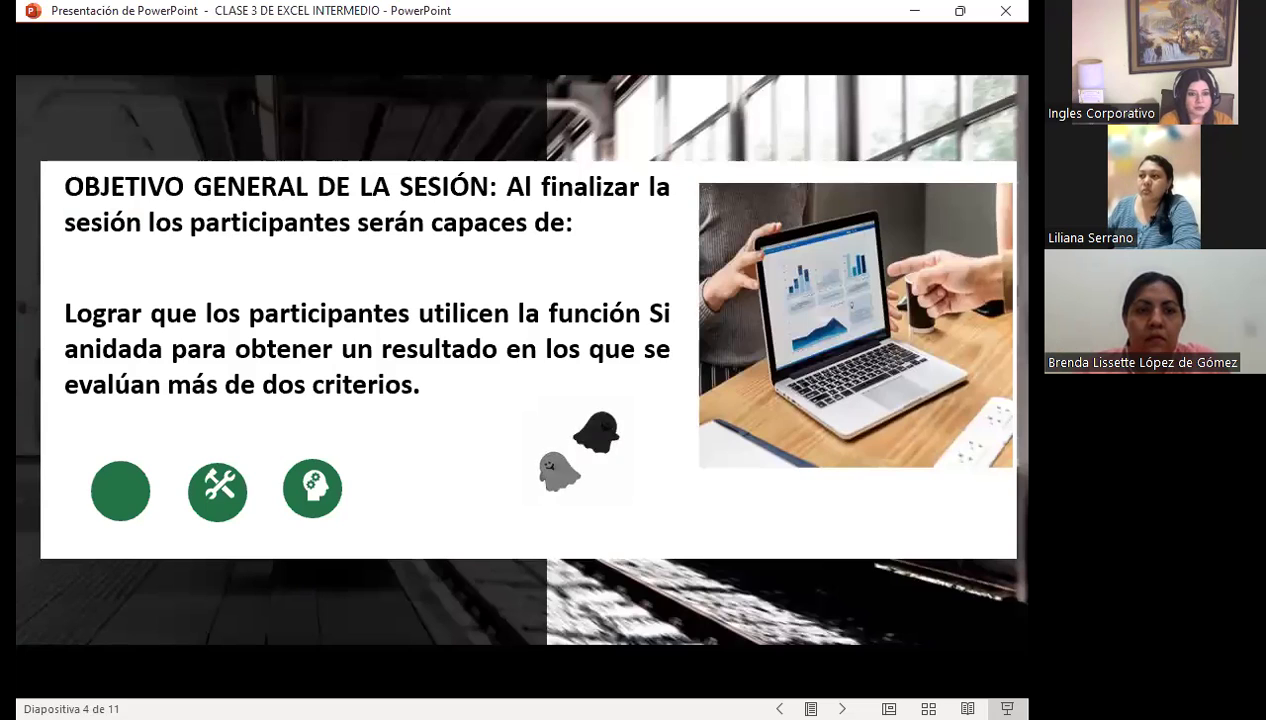
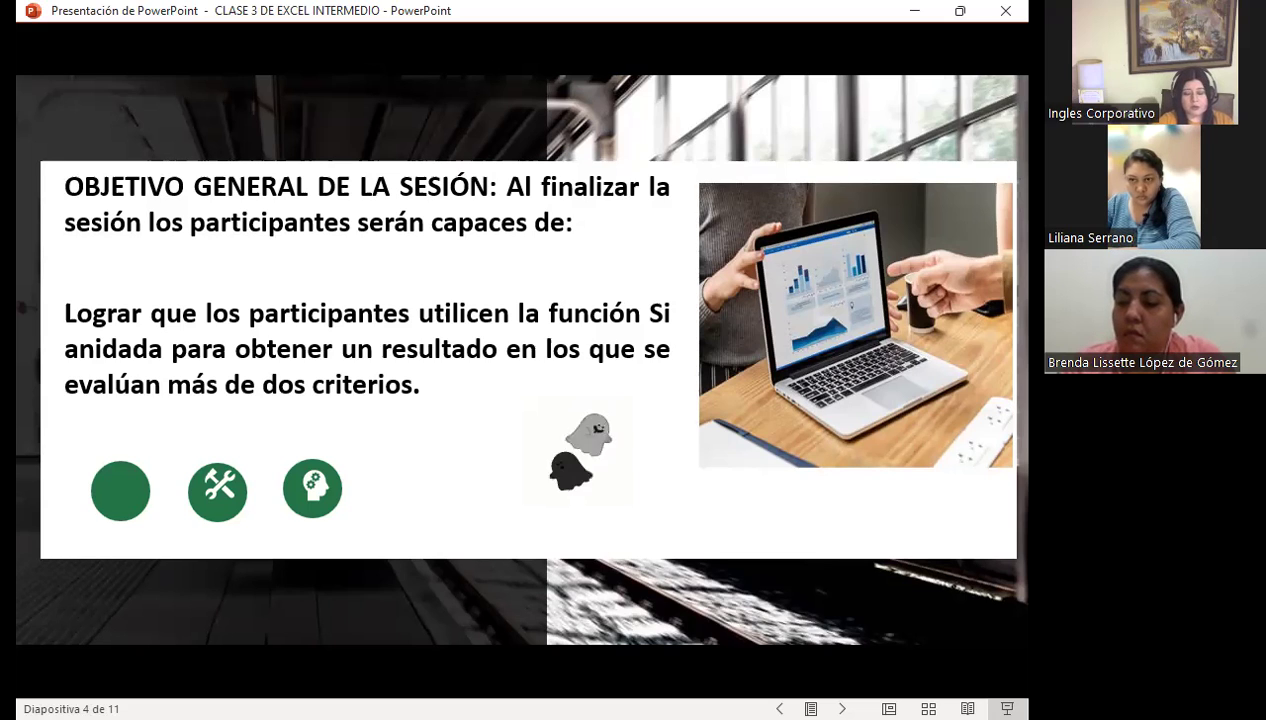
- Advance the slideshow to slide 5, the CONTENIDOS slide on conditional functions
{"action": "key", "text": "Right"}
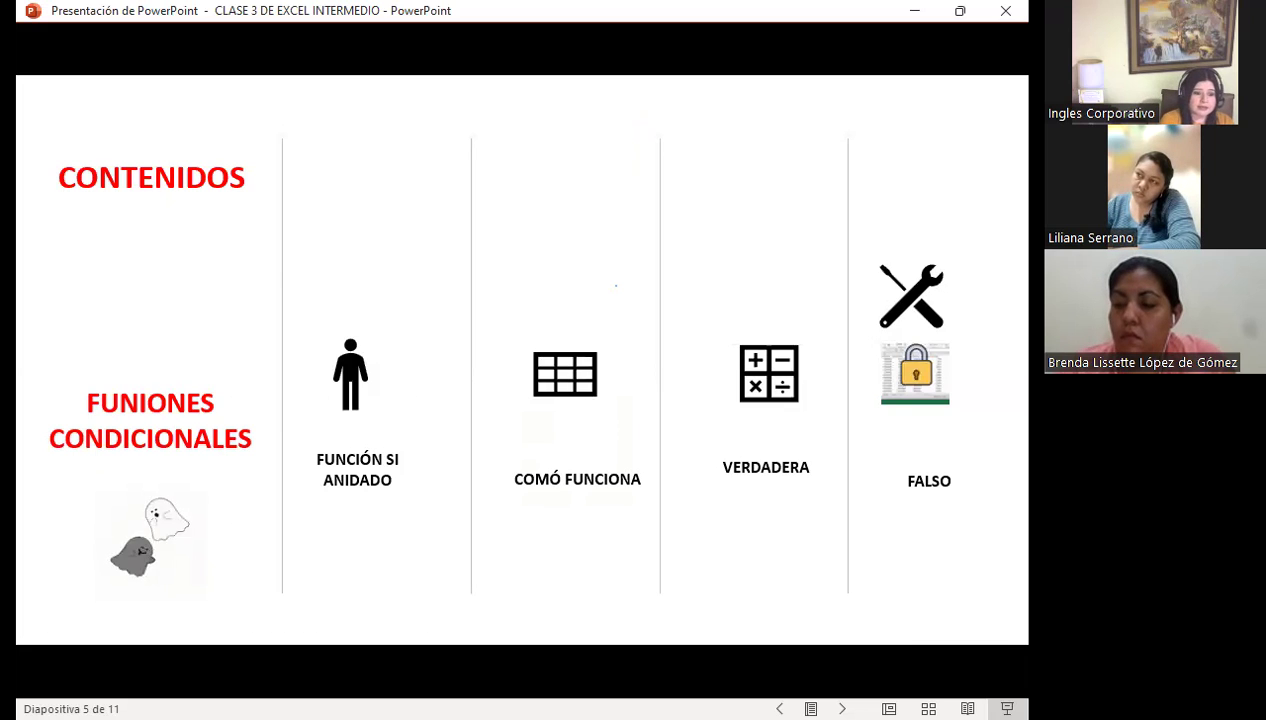
- Advance the slideshow to slide 7, the Sintaxis slide on the SI formula's three arguments
{"action": "key", "text": "Right"}
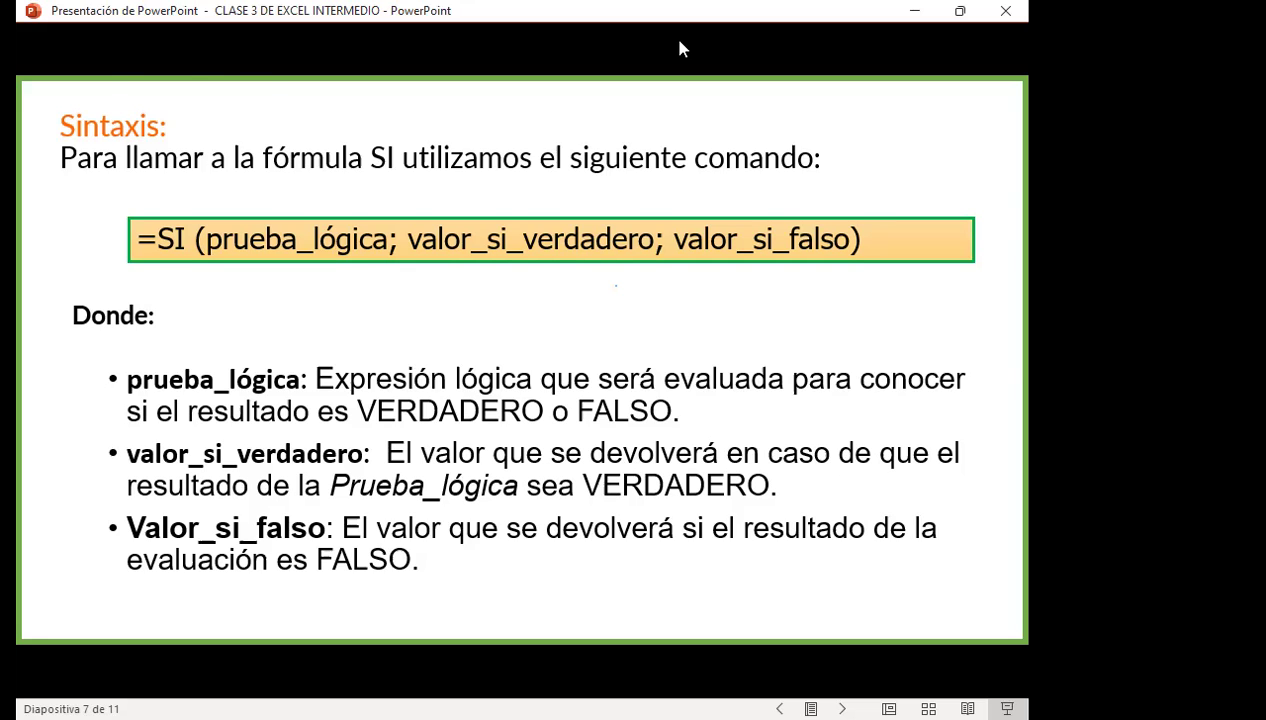
- Advance the slideshow toward slide 8, the FUNCIÓN table describing each SI argument
{"action": "key", "text": "Right"}
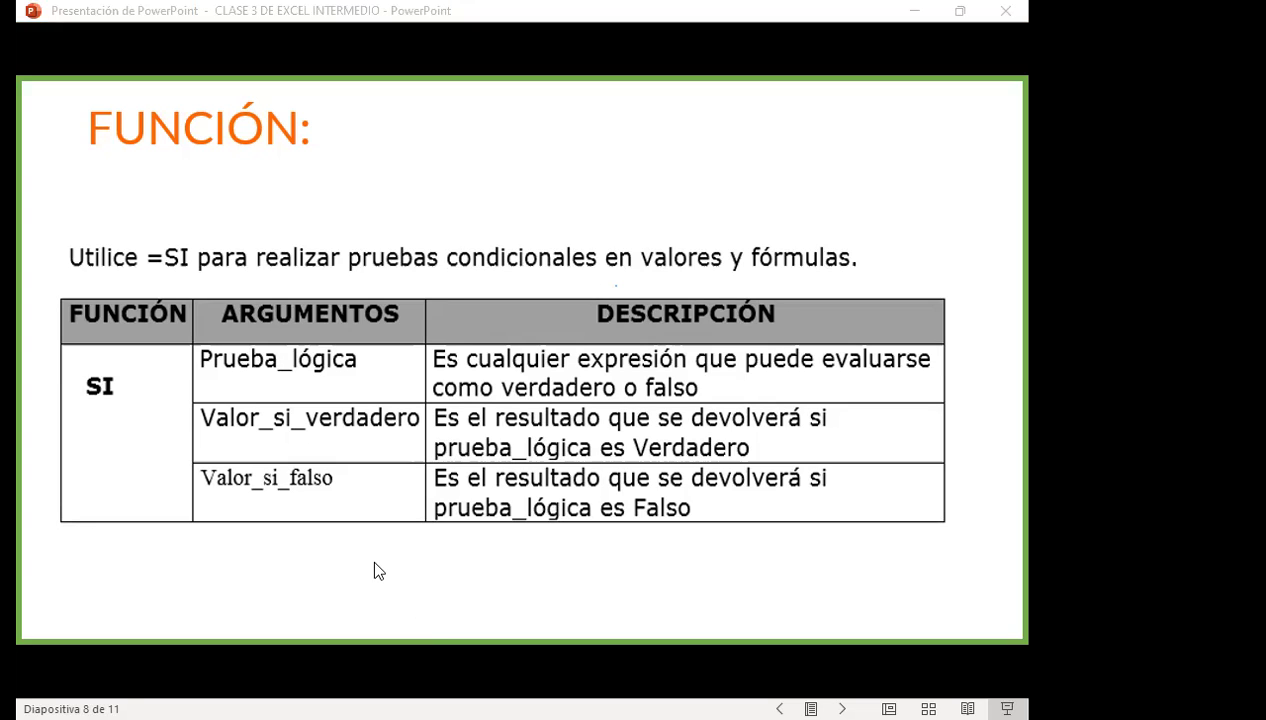
- Advance to slide 9, 'La función SI anidada en Excel', with its two-test flowchart
{"action": "left_click", "coordinate": [641, 561]}
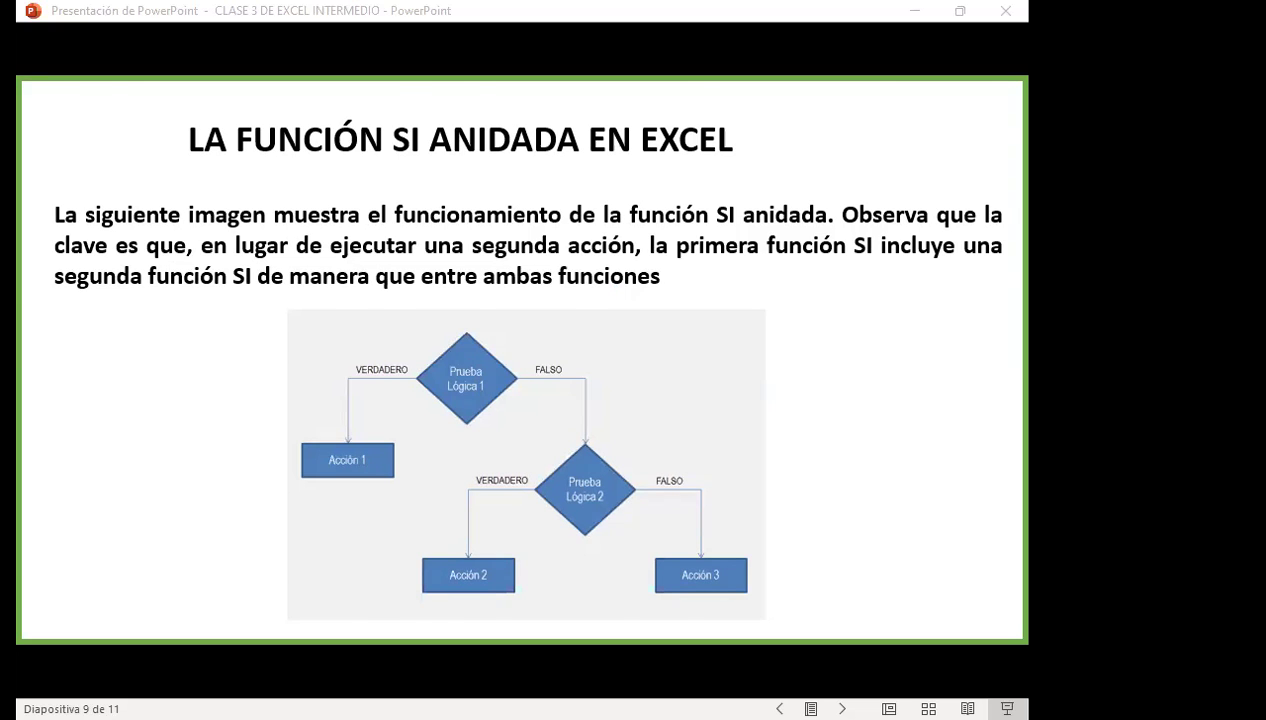
- Switch to the Excel workbook, glance at the Page Layout ribbon, and select cell D11
{"action": "key", "text": "alt+Tab"}
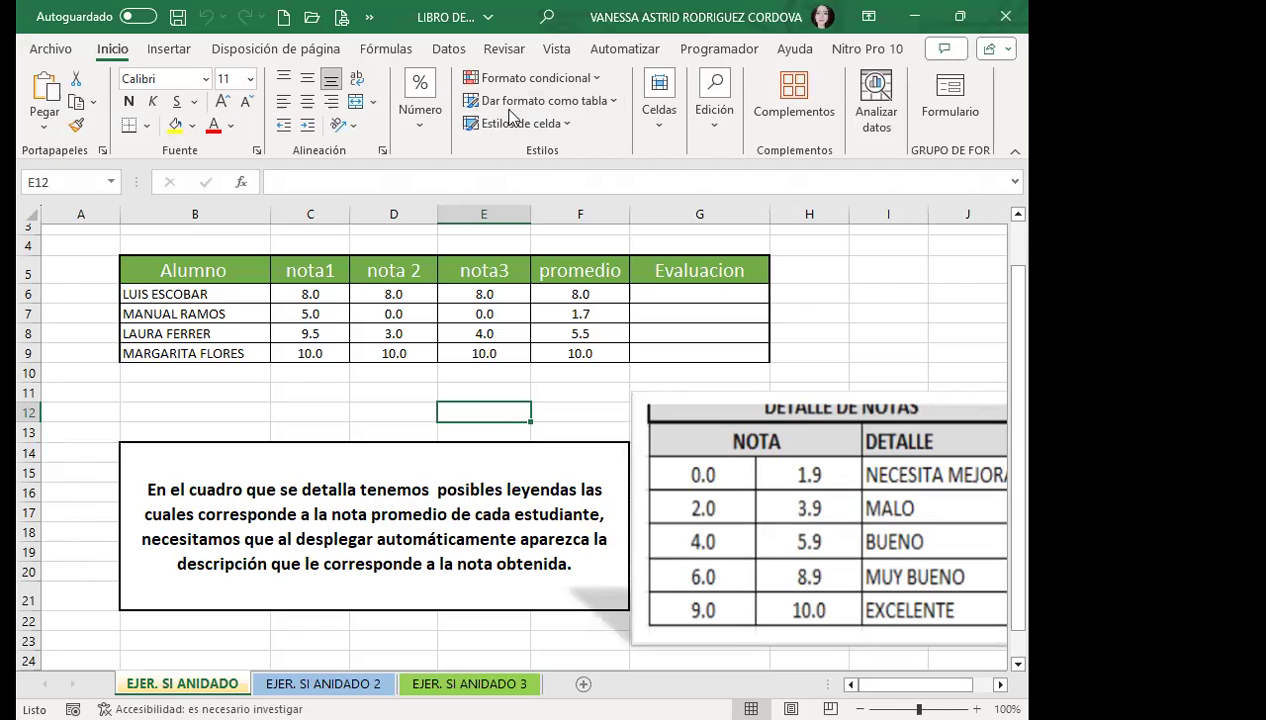
{"action": "left_click", "coordinate": [273, 49]}
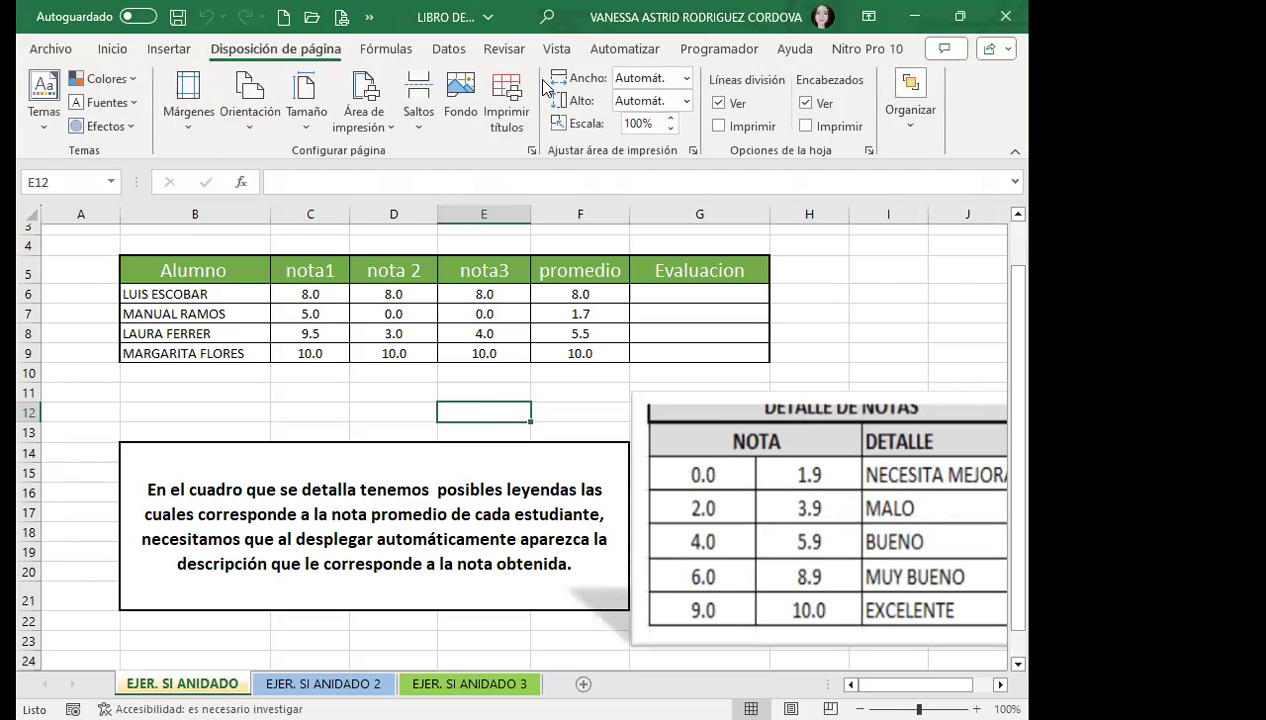
{"action": "left_click", "coordinate": [112, 50]}
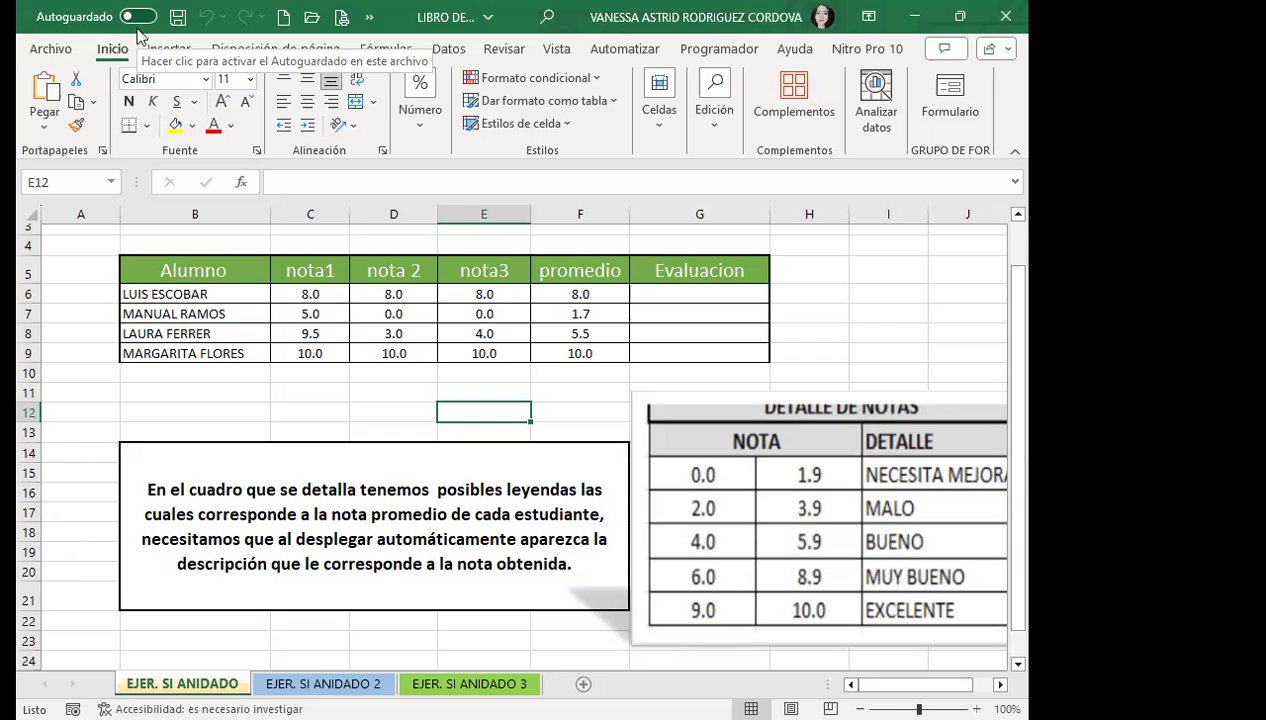
{"action": "left_click", "coordinate": [393, 391]}
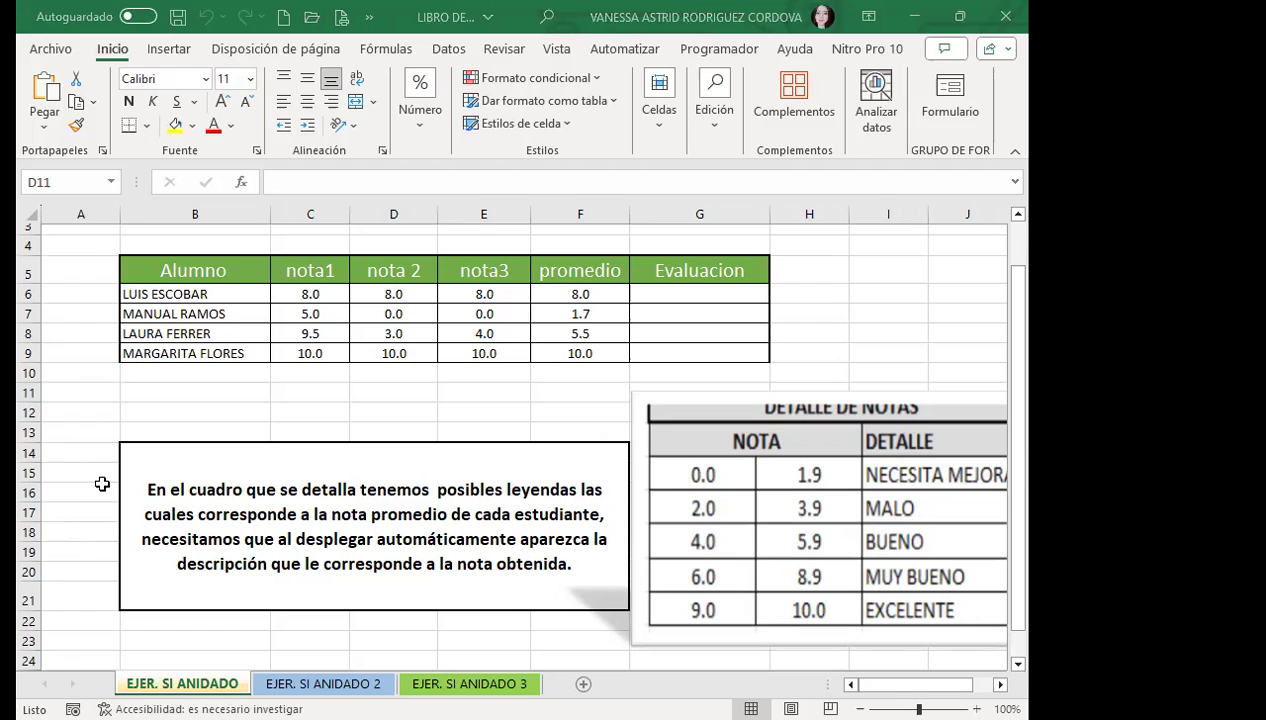
- Select cell G6, review the sheet, and select the DETALLE DE NOTAS grade picture
{"action": "left_click", "coordinate": [650, 290]}
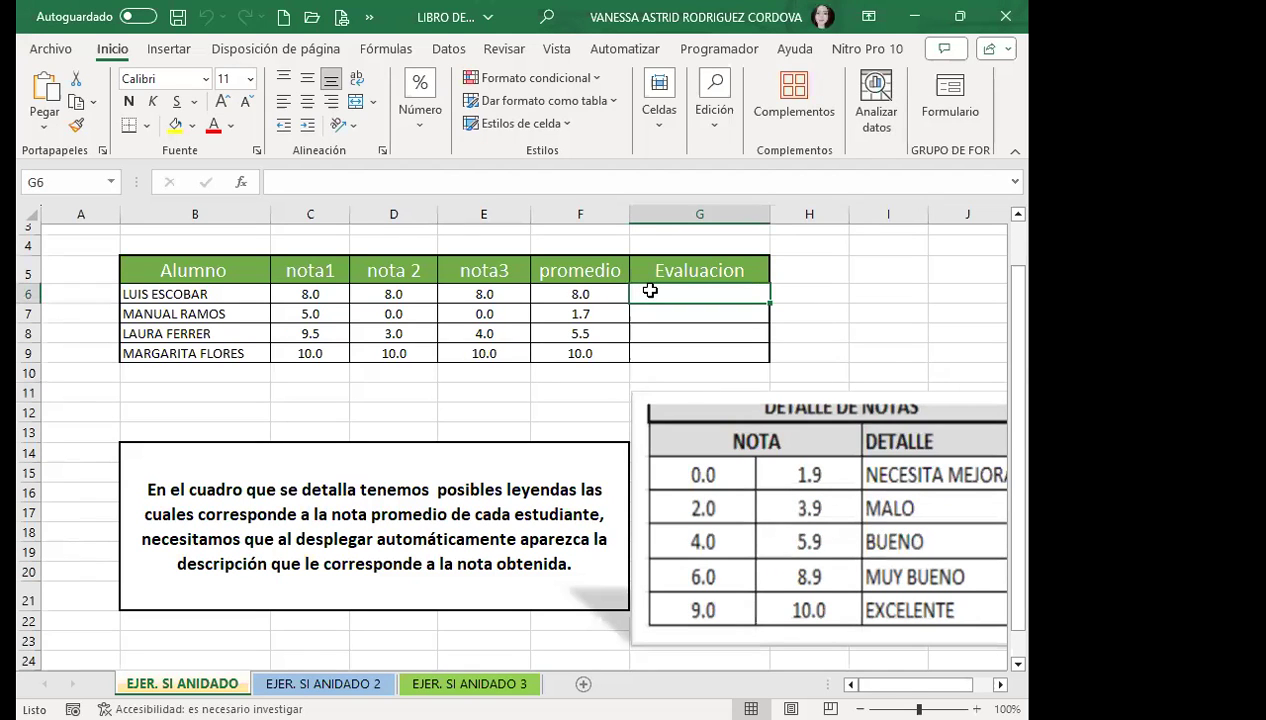
{"action": "scroll", "coordinate": [418, 500], "scroll_direction": "down", "scroll_amount": 1}
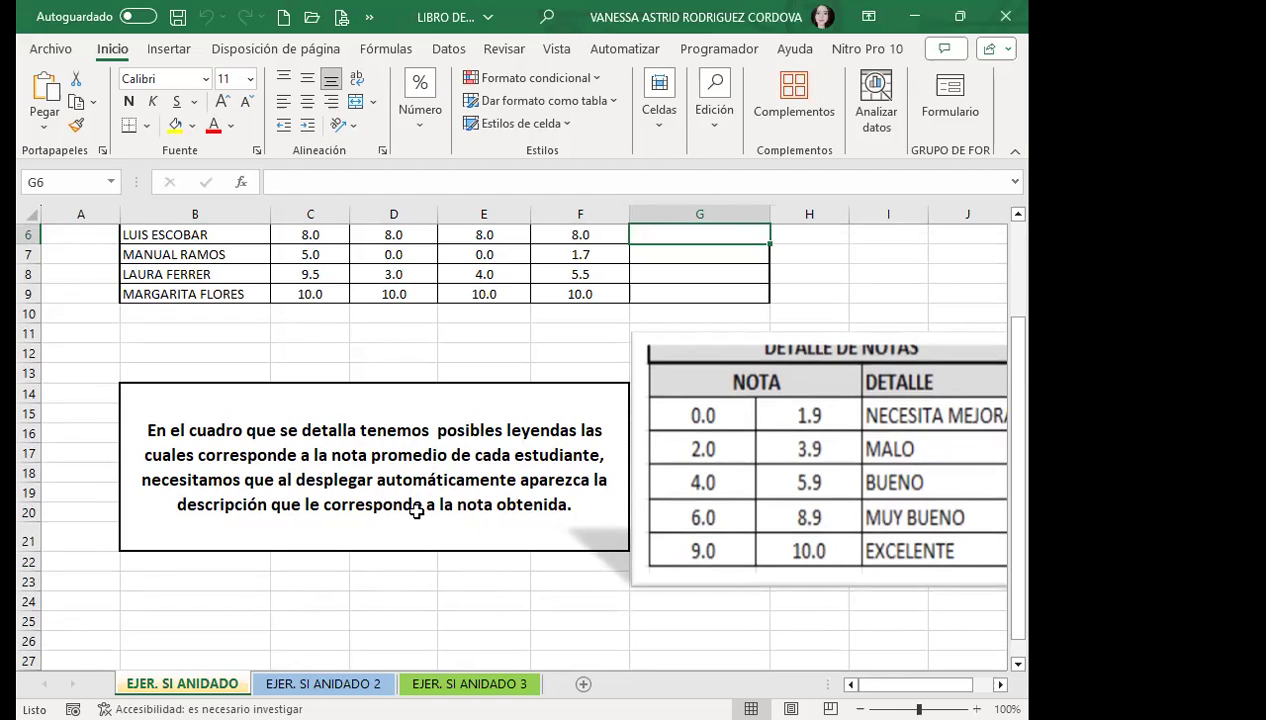
{"action": "scroll", "coordinate": [529, 475], "scroll_direction": "up", "scroll_amount": 2}
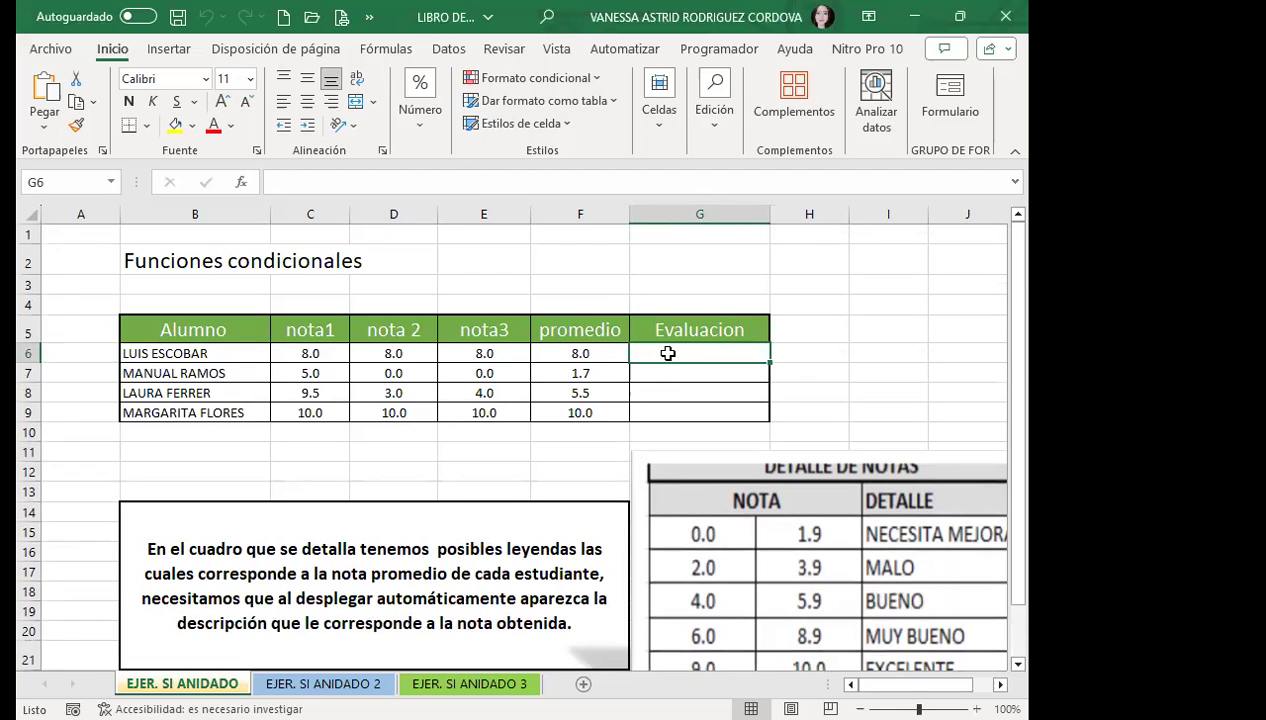
{"action": "scroll", "coordinate": [774, 367], "scroll_direction": "down", "scroll_amount": 3}
{"action": "left_click", "coordinate": [884, 503]}
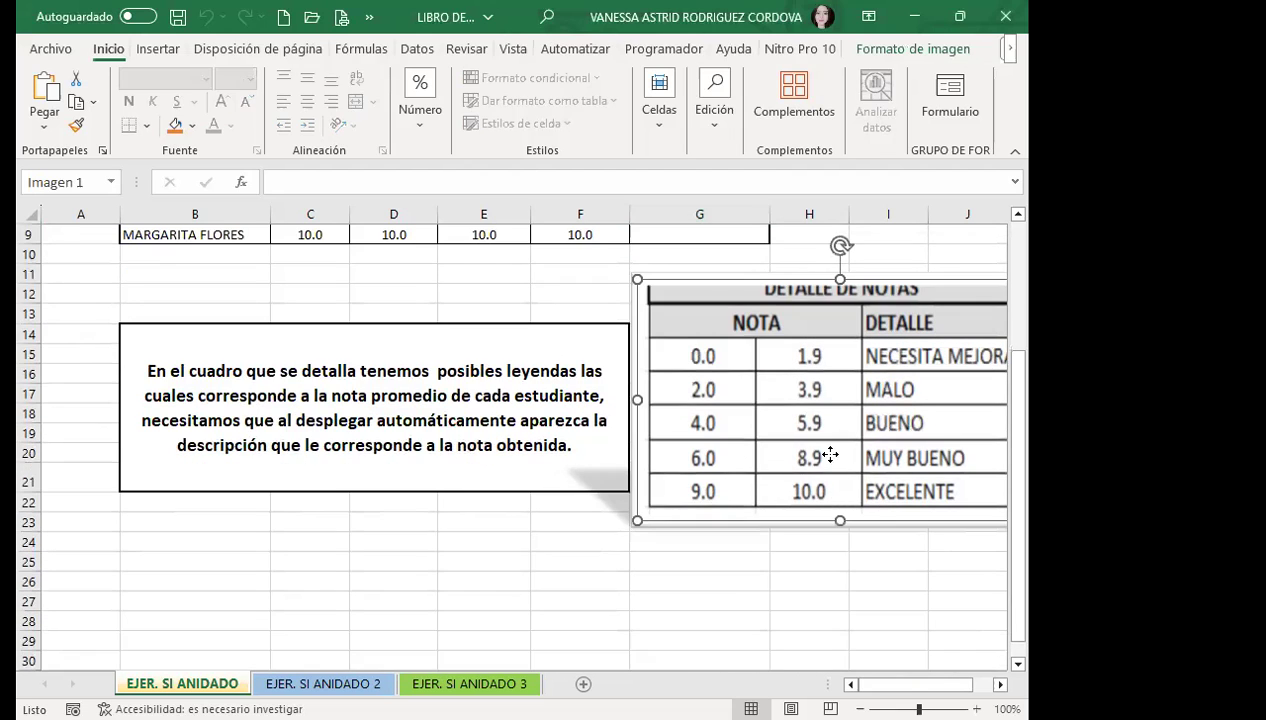
{"action": "left_click_drag", "start_coordinate": [830, 455], "coordinate": [839, 453]}
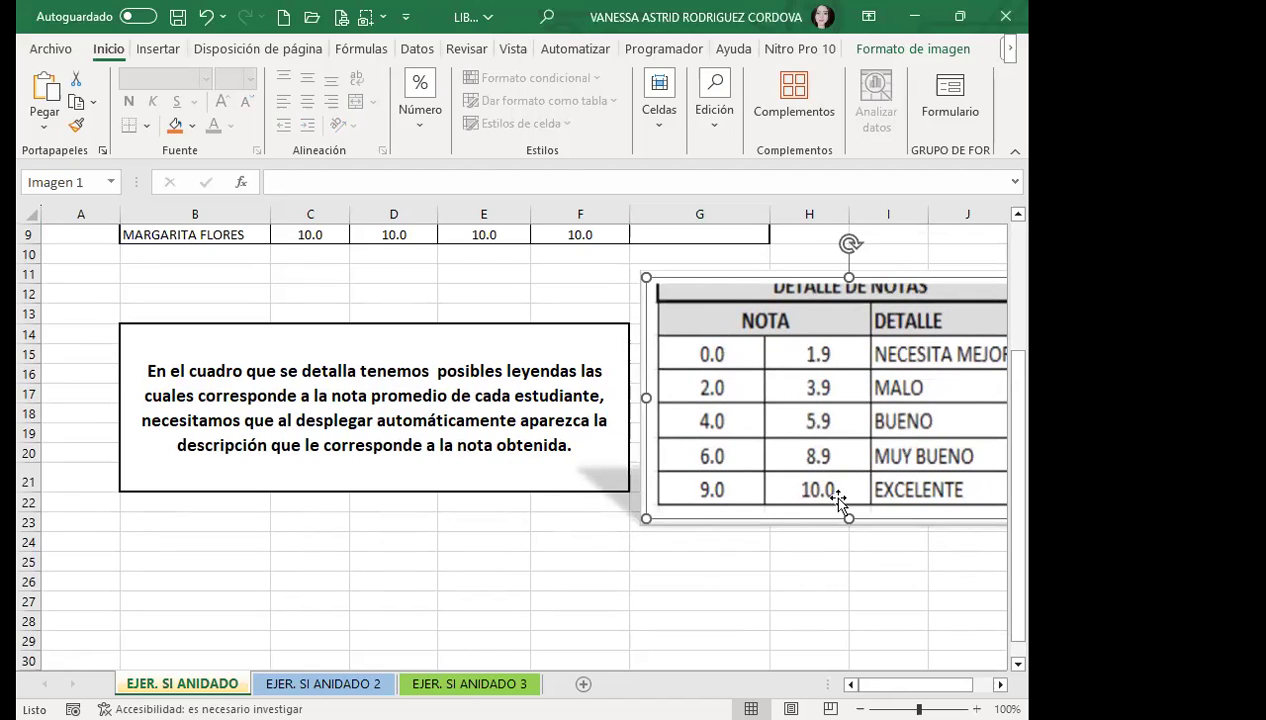
{"action": "left_click_drag", "start_coordinate": [748, 402], "coordinate": [531, 415]}
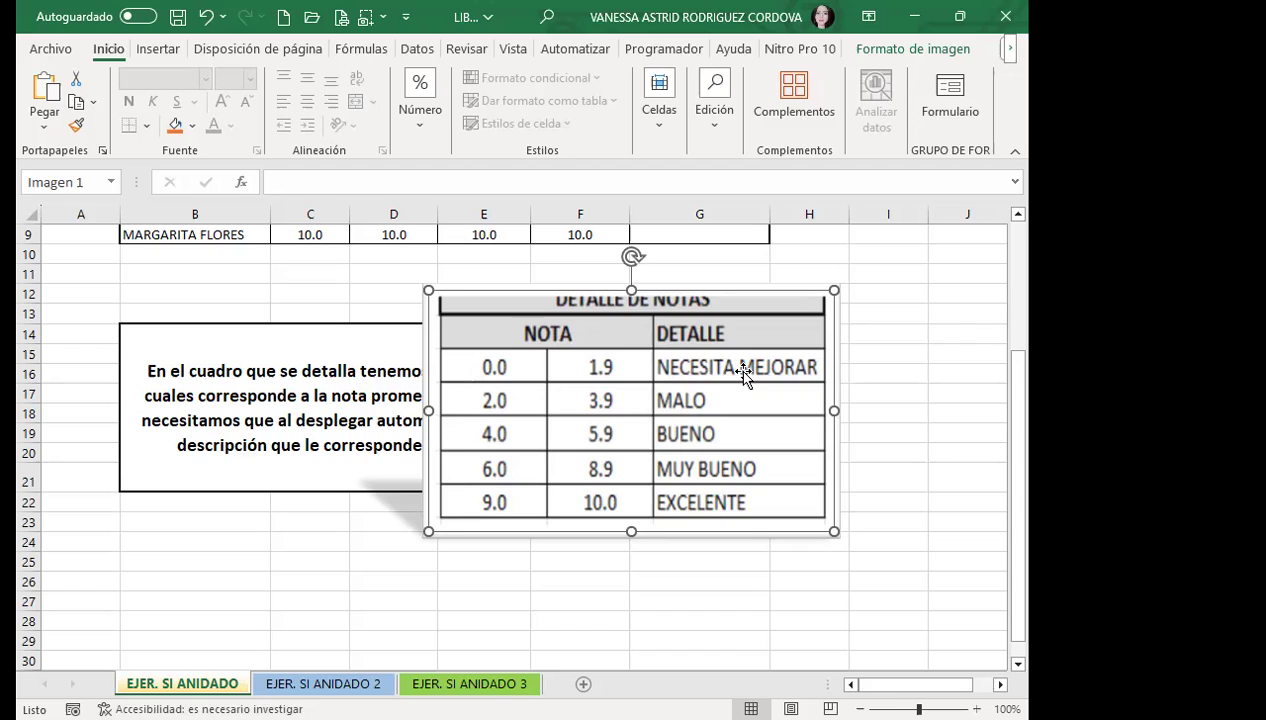
{"action": "left_click_drag", "start_coordinate": [608, 370], "coordinate": [773, 380]}
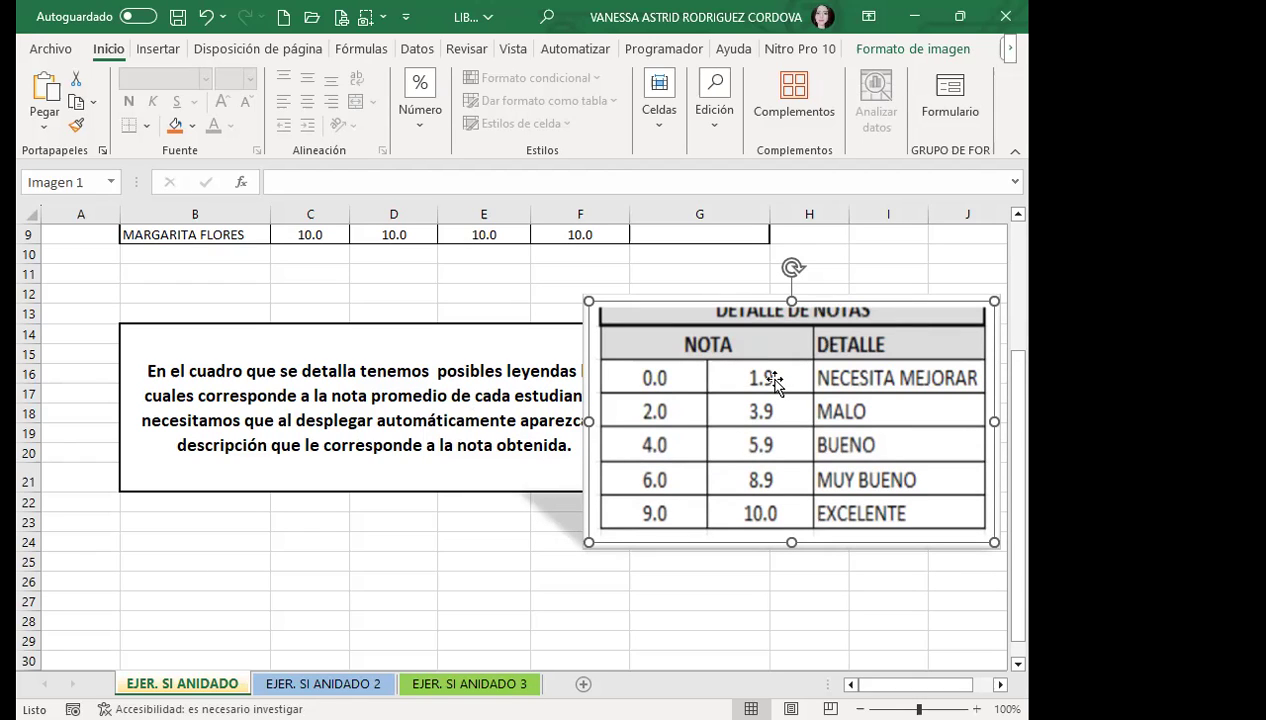
{"action": "left_click_drag", "start_coordinate": [855, 430], "coordinate": [630, 420]}
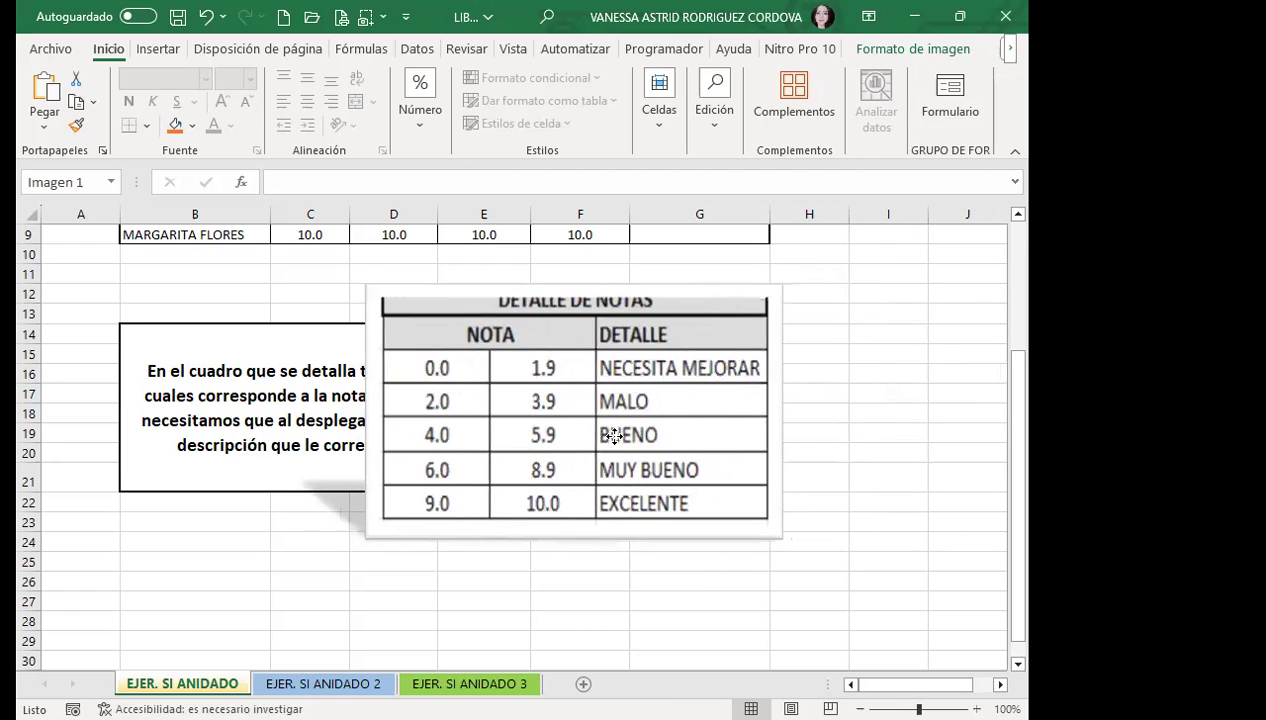
{"action": "scroll", "coordinate": [680, 410], "scroll_direction": "up", "scroll_amount": 2}
{"action": "scroll", "coordinate": [580, 415], "scroll_direction": "down", "scroll_amount": 1}
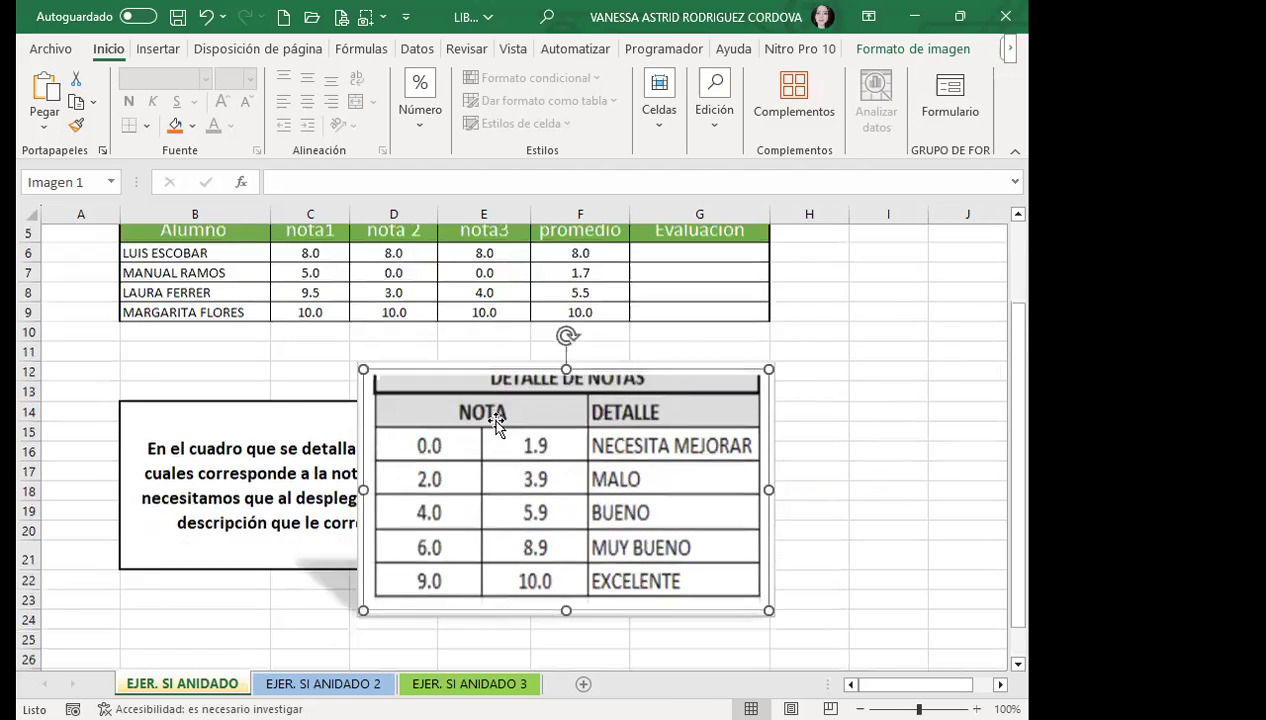
{"action": "scroll", "coordinate": [491, 416], "scroll_direction": "down", "scroll_amount": 1}
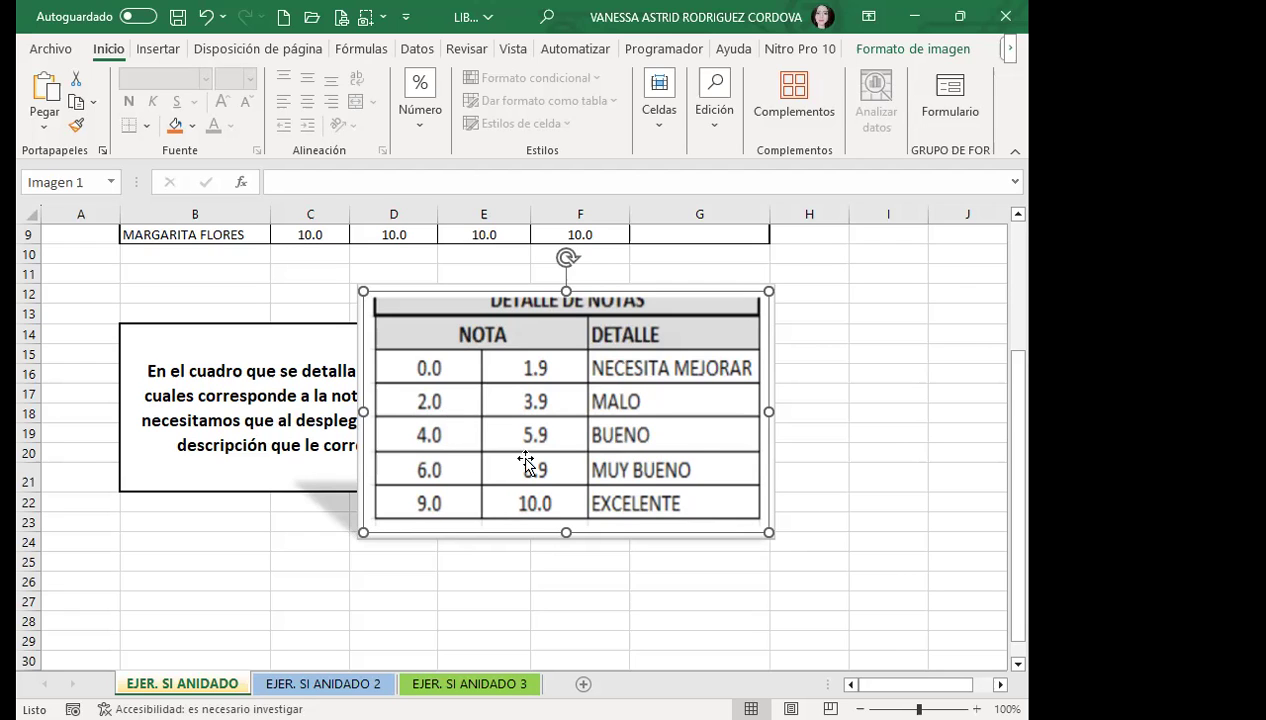
{"action": "scroll", "coordinate": [700, 438], "scroll_direction": "up", "scroll_amount": 2}
{"action": "scroll", "coordinate": [690, 401], "scroll_direction": "up", "scroll_amount": 1}
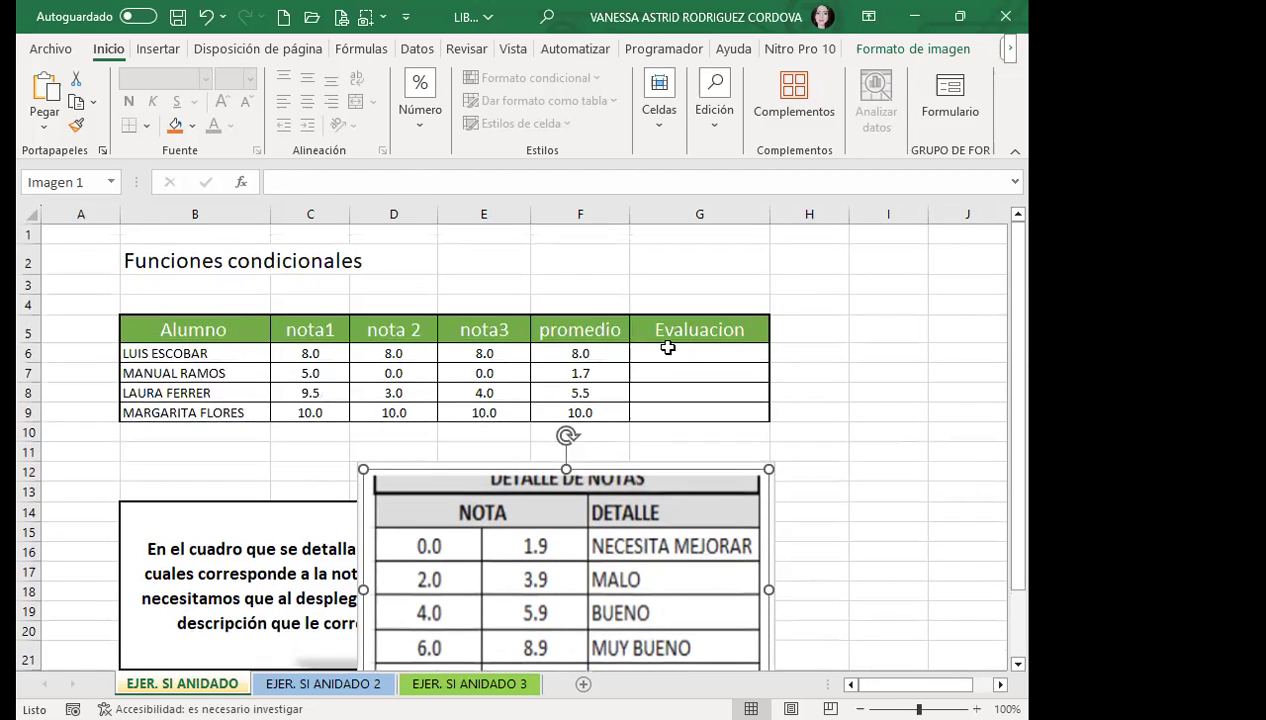
{"action": "left_click", "coordinate": [669, 347]}
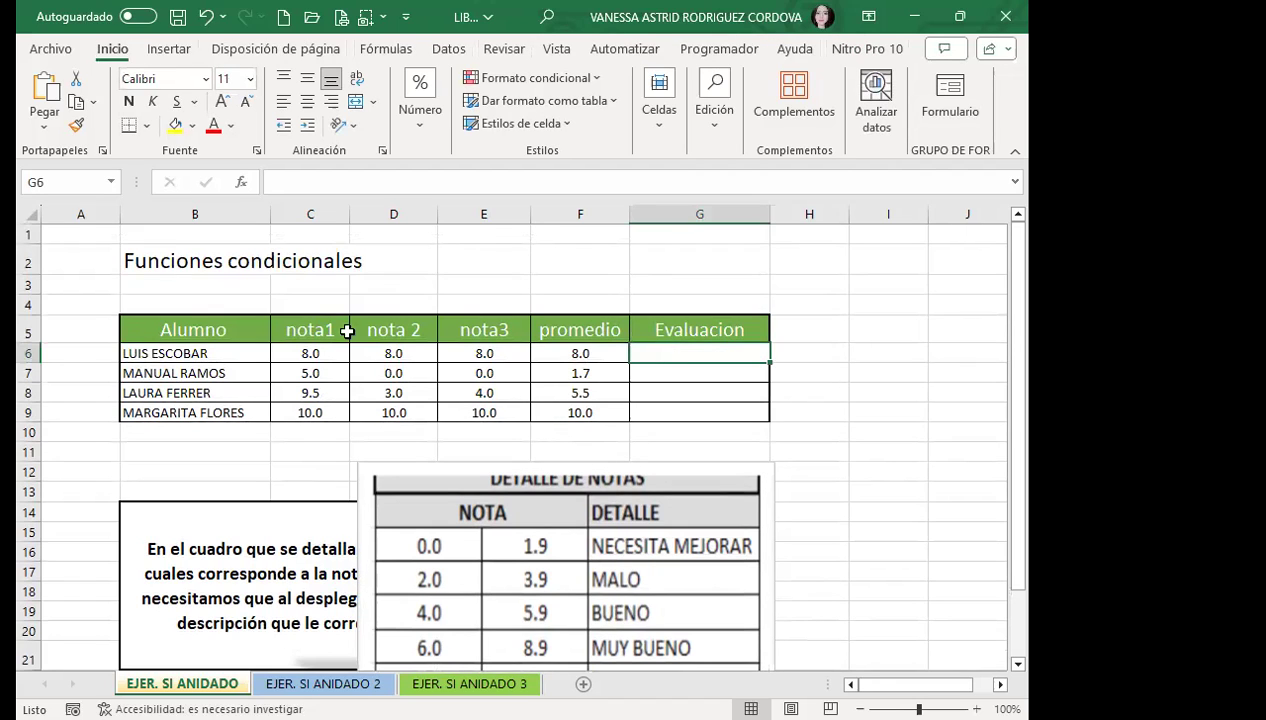
{"action": "left_click", "coordinate": [610, 353]}
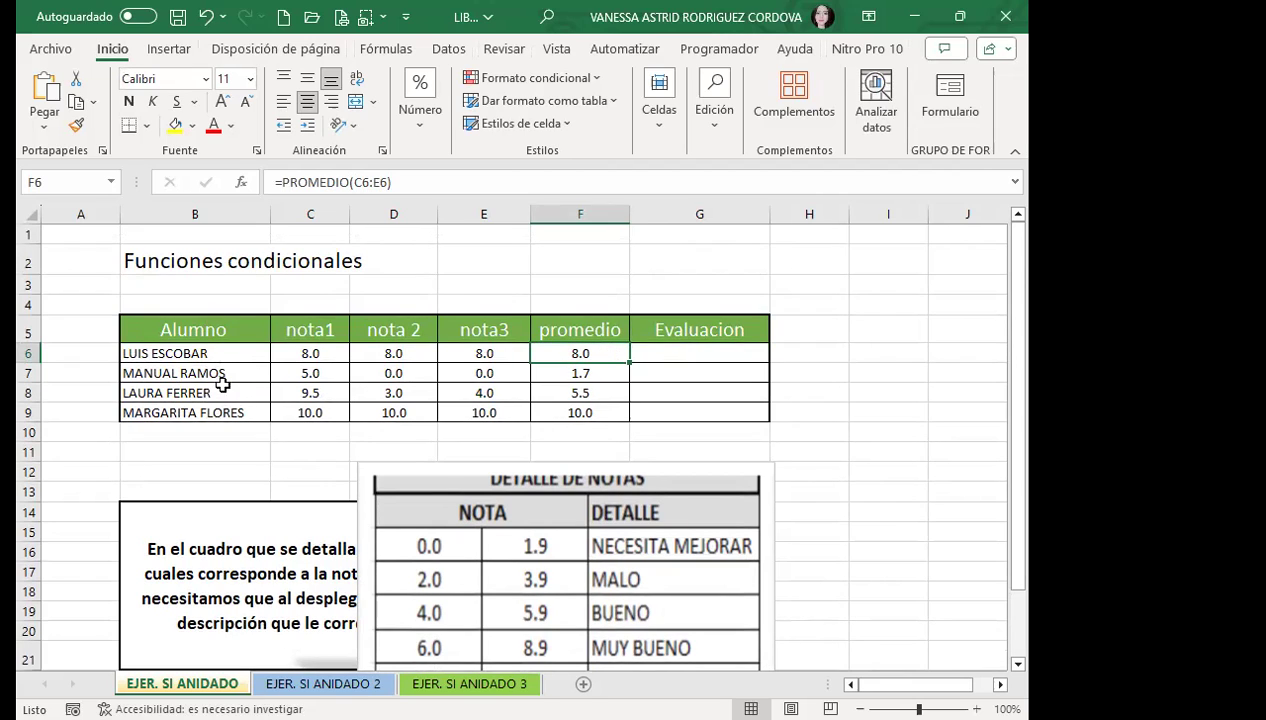
{"action": "left_click", "coordinate": [221, 417]}
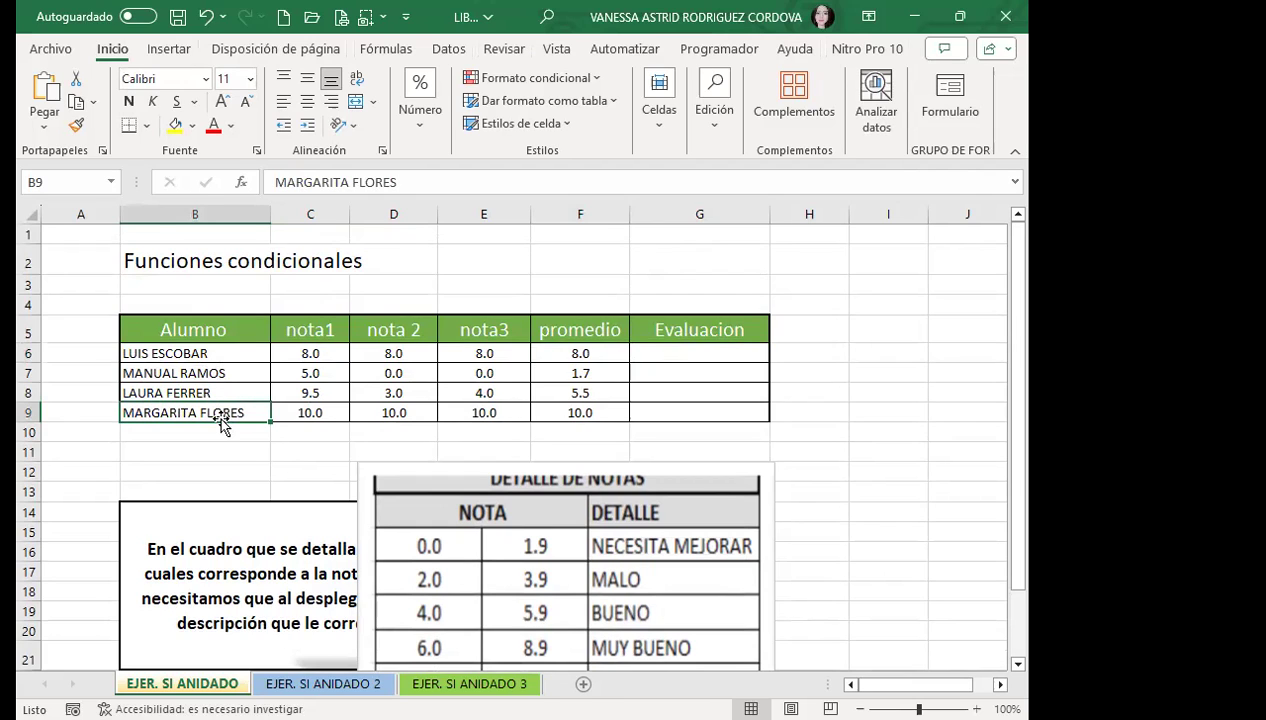
{"action": "left_click", "coordinate": [312, 350]}
{"action": "left_click", "coordinate": [415, 352]}
{"action": "left_click", "coordinate": [471, 347]}
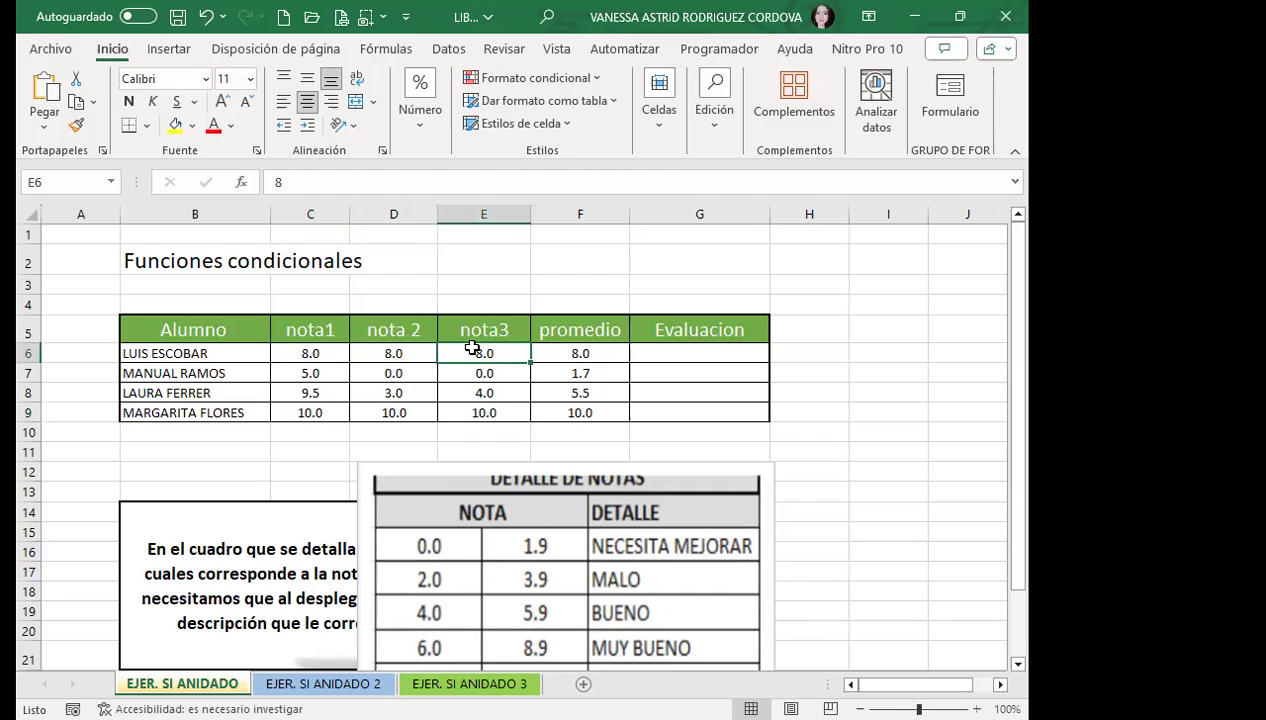
{"action": "left_click", "coordinate": [549, 357]}
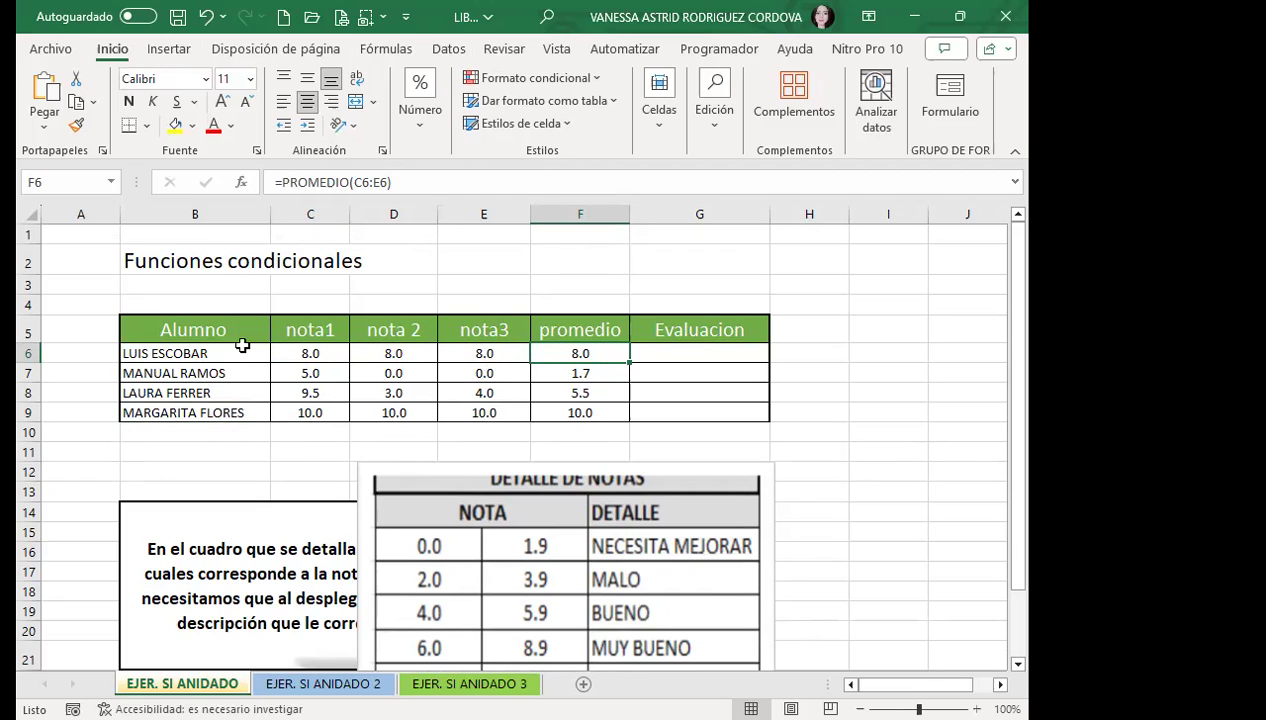
{"action": "left_click", "coordinate": [552, 372]}
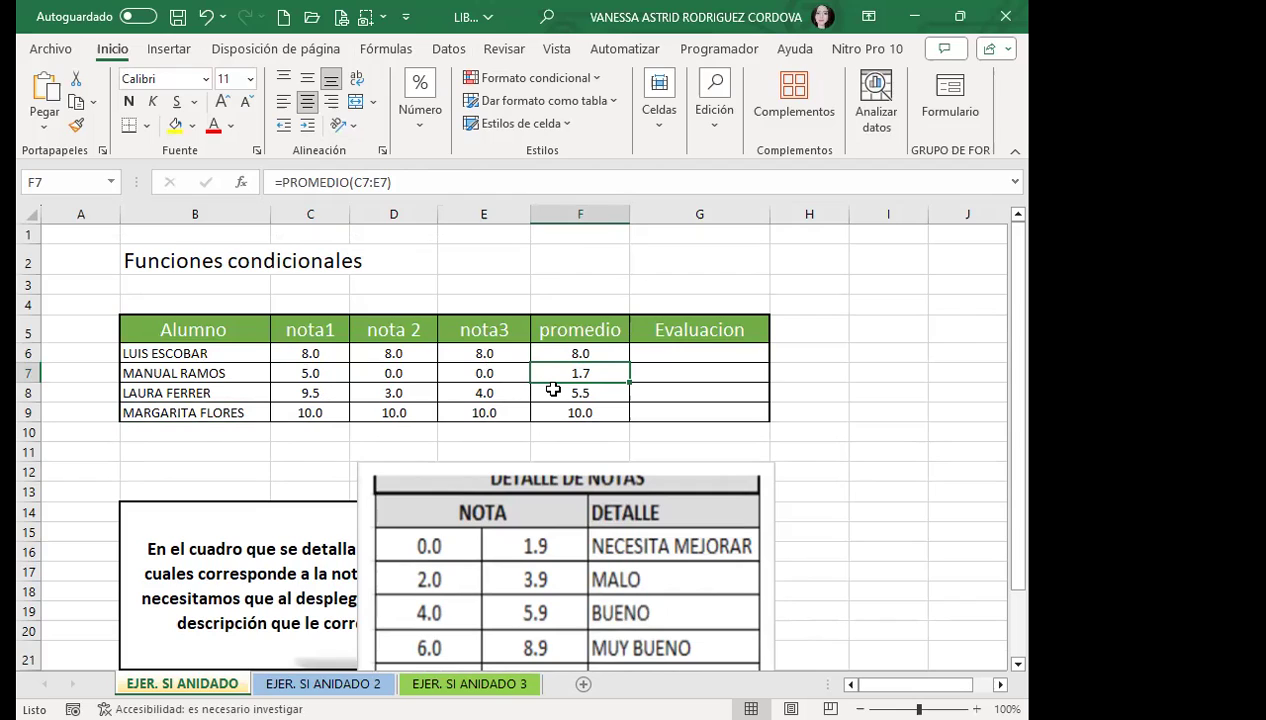
{"action": "left_click", "coordinate": [553, 411]}
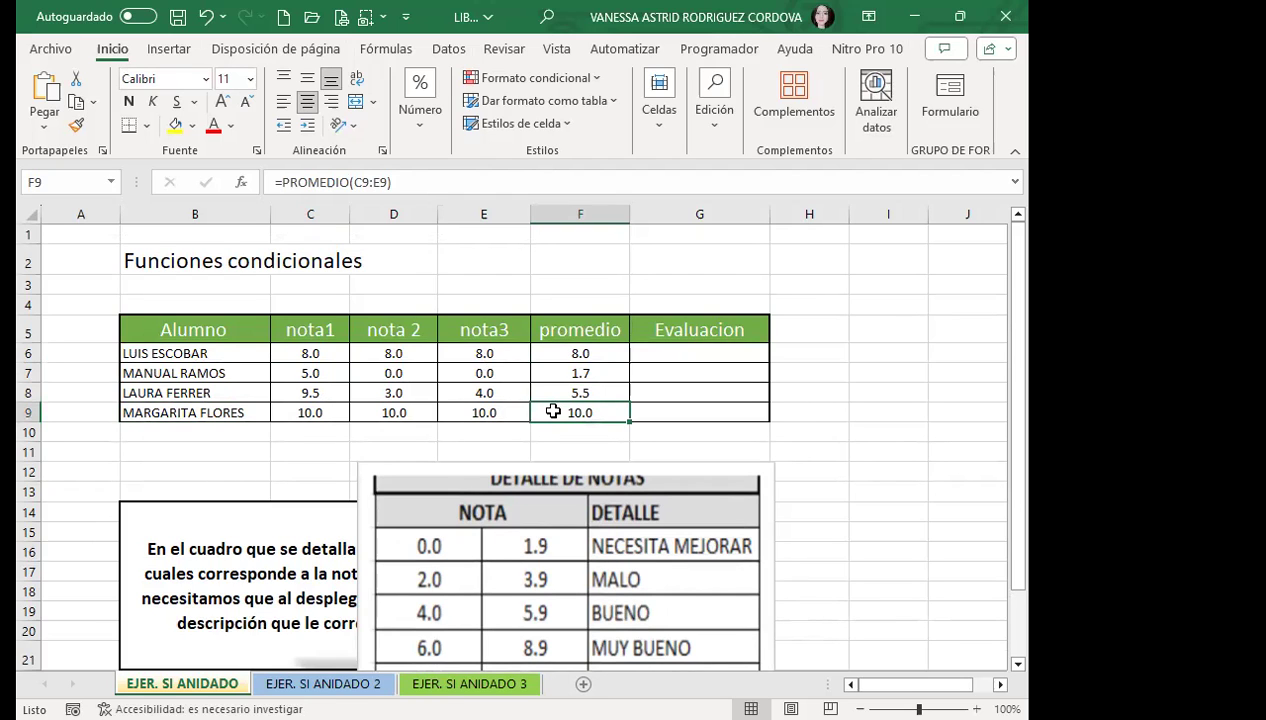
{"action": "scroll", "coordinate": [634, 447], "scroll_direction": "down", "scroll_amount": 3}
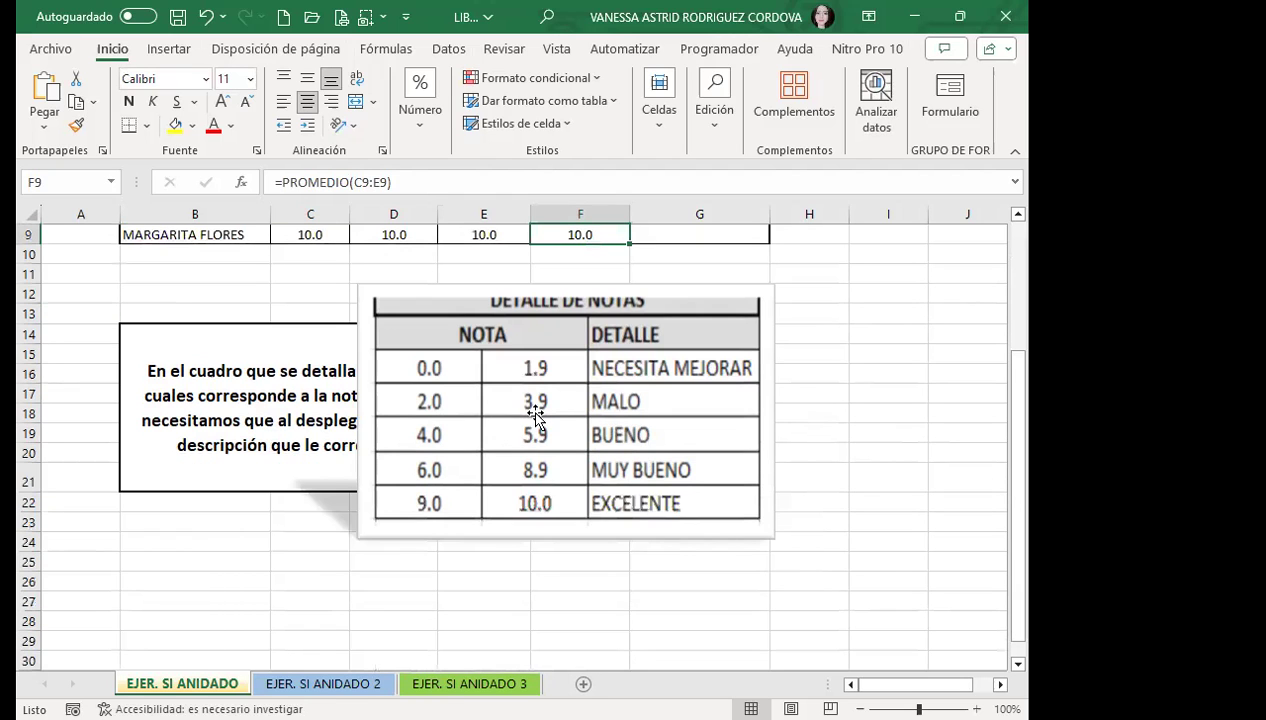
{"action": "scroll", "coordinate": [680, 470], "scroll_direction": "up", "scroll_amount": 2}
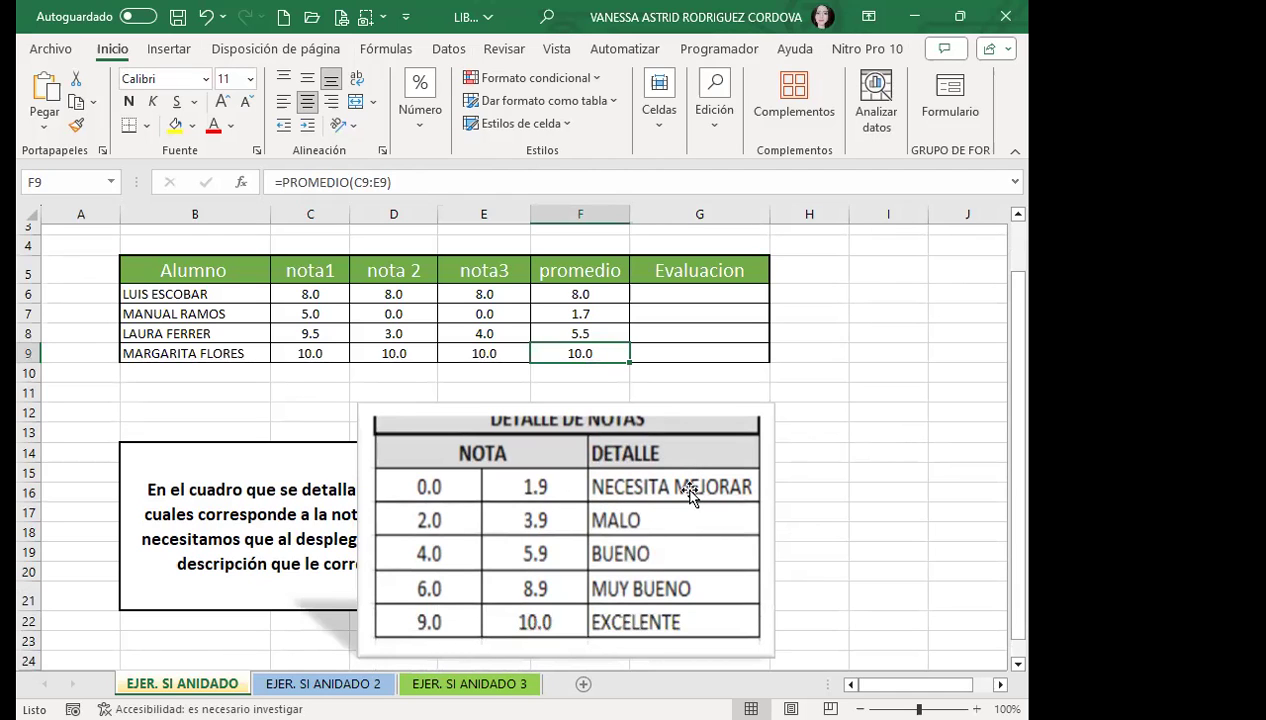
{"action": "scroll", "coordinate": [690, 492], "scroll_direction": "down", "scroll_amount": 1}
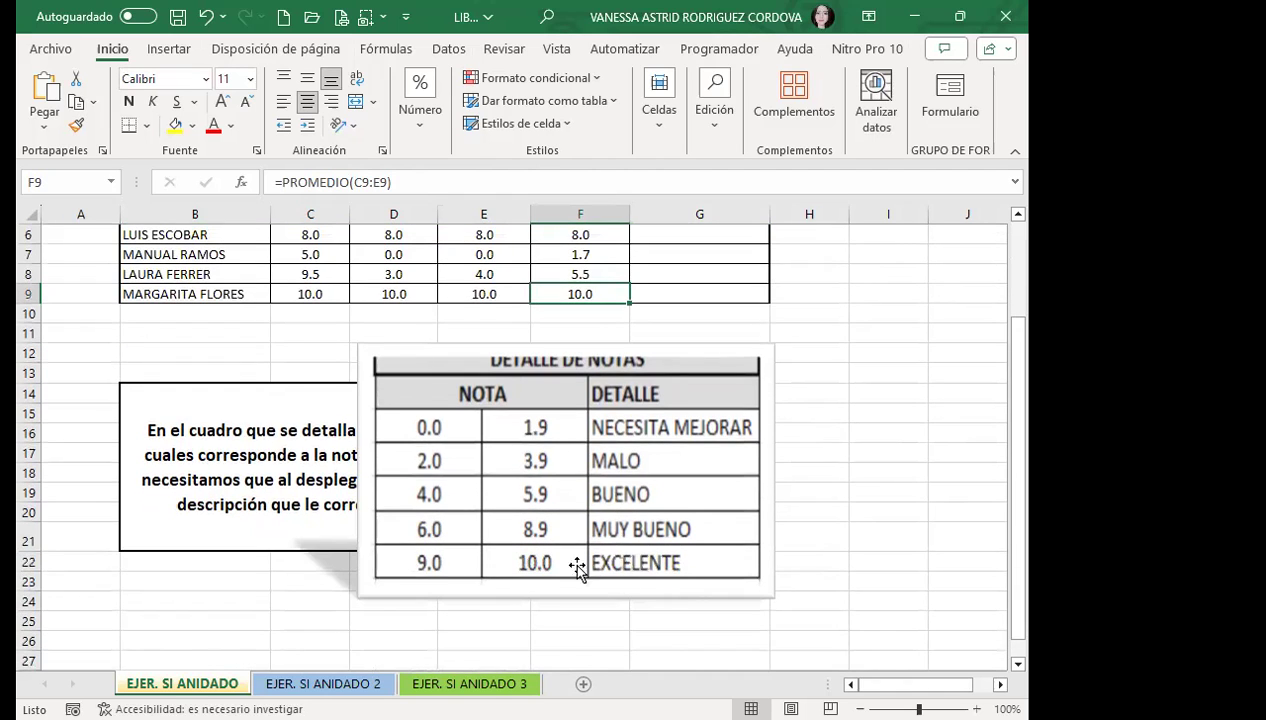
{"action": "scroll", "coordinate": [720, 470], "scroll_direction": "up", "scroll_amount": 2}
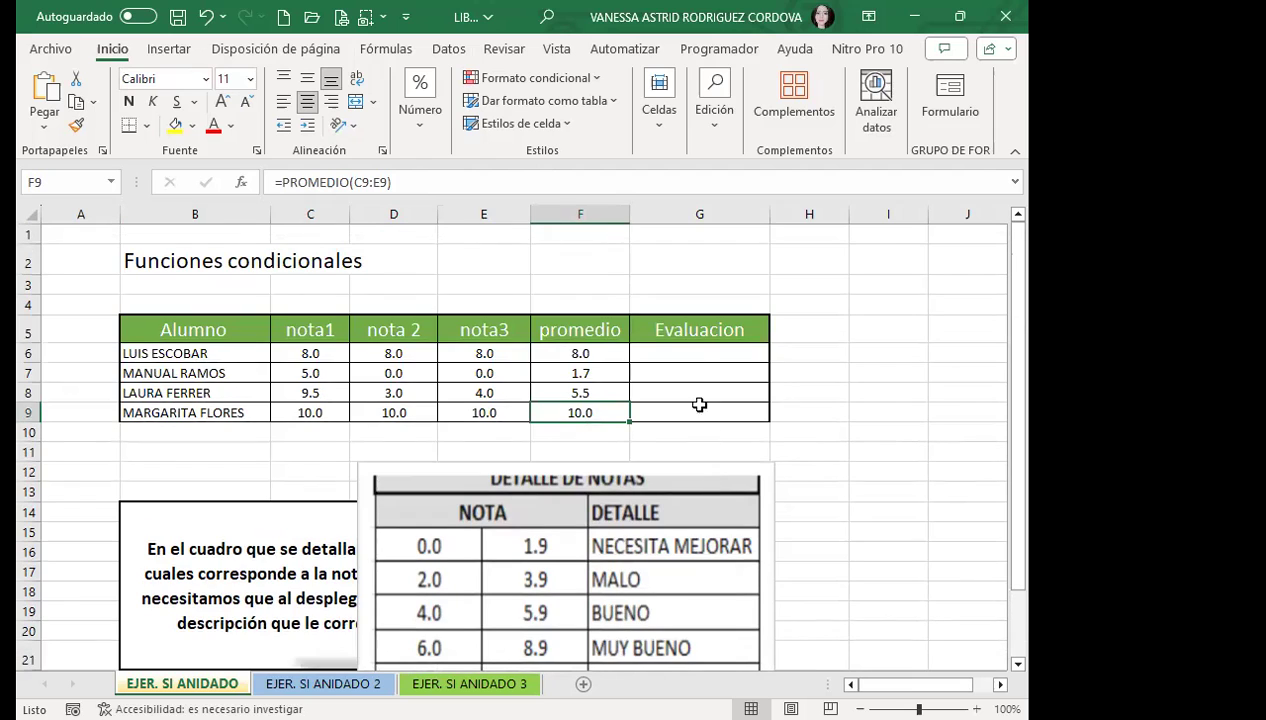
- Begin G6's formula as =SI(F6, testing the first student's average, and check the grade table
{"action": "left_click", "coordinate": [678, 355]}
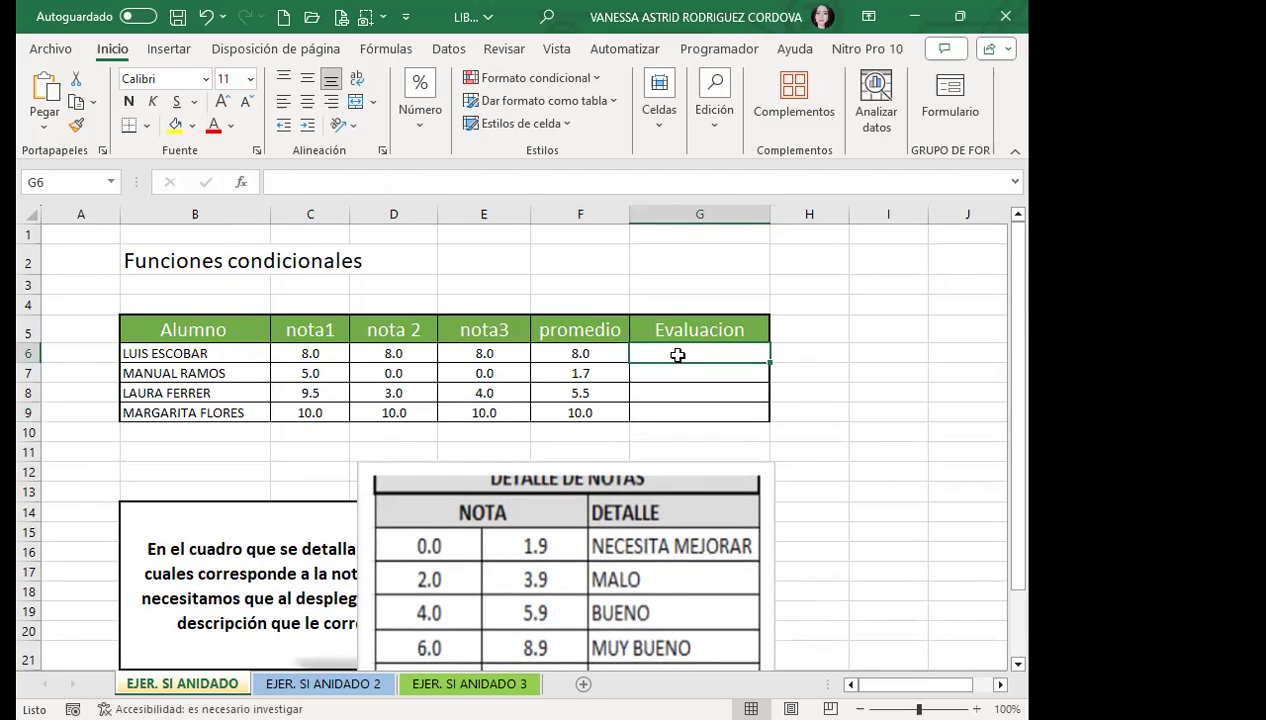
{"action": "type", "text": "="}
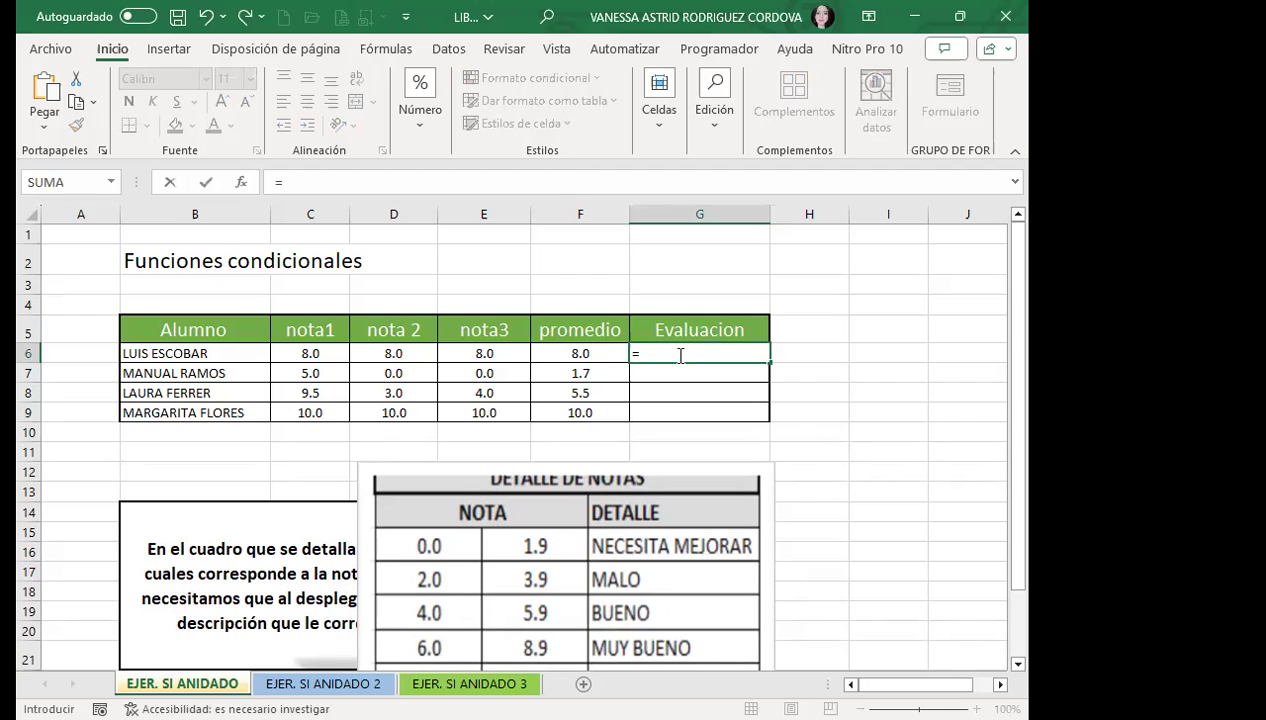
{"action": "type", "text": "SI"}
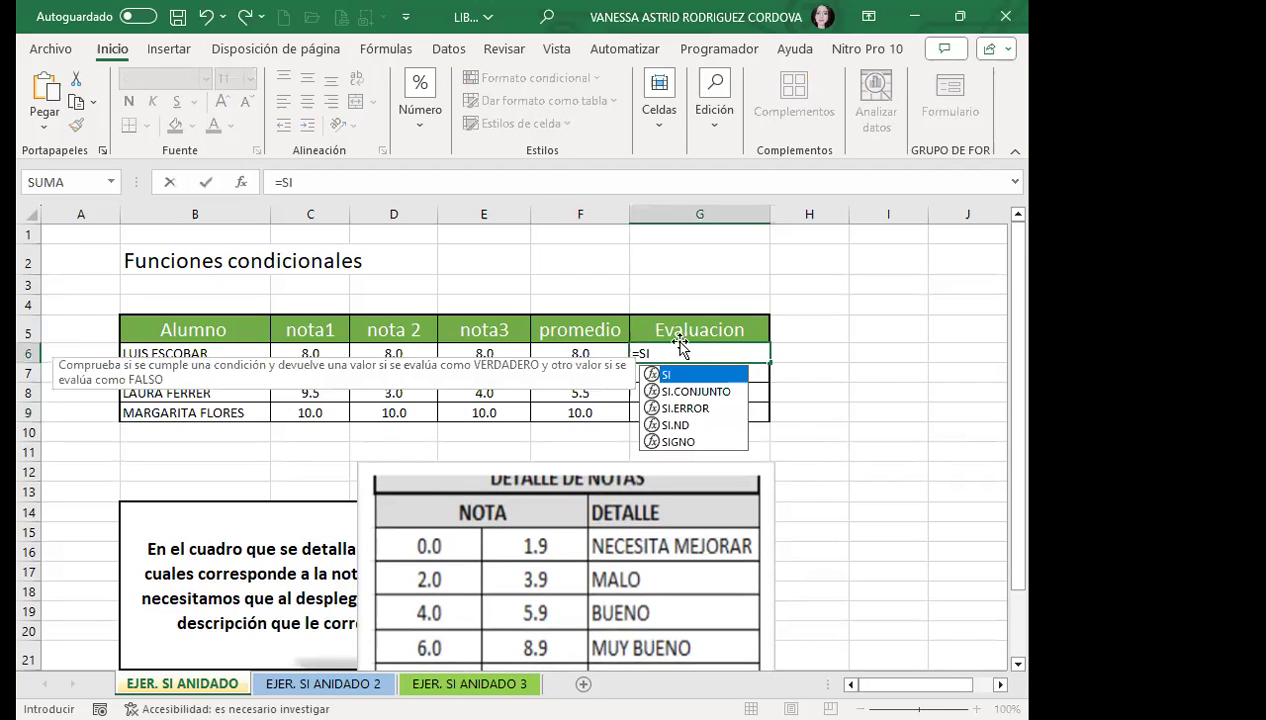
{"action": "double_click", "coordinate": [675, 377]}
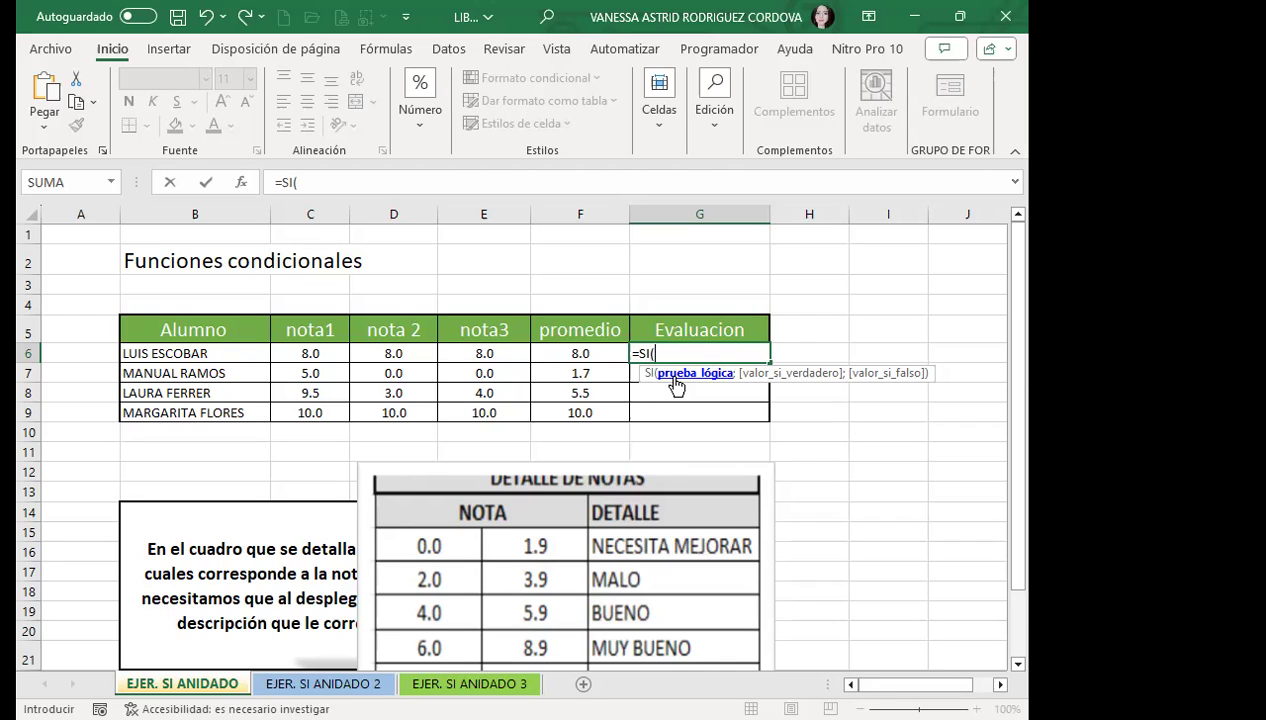
{"action": "left_click", "coordinate": [590, 353]}
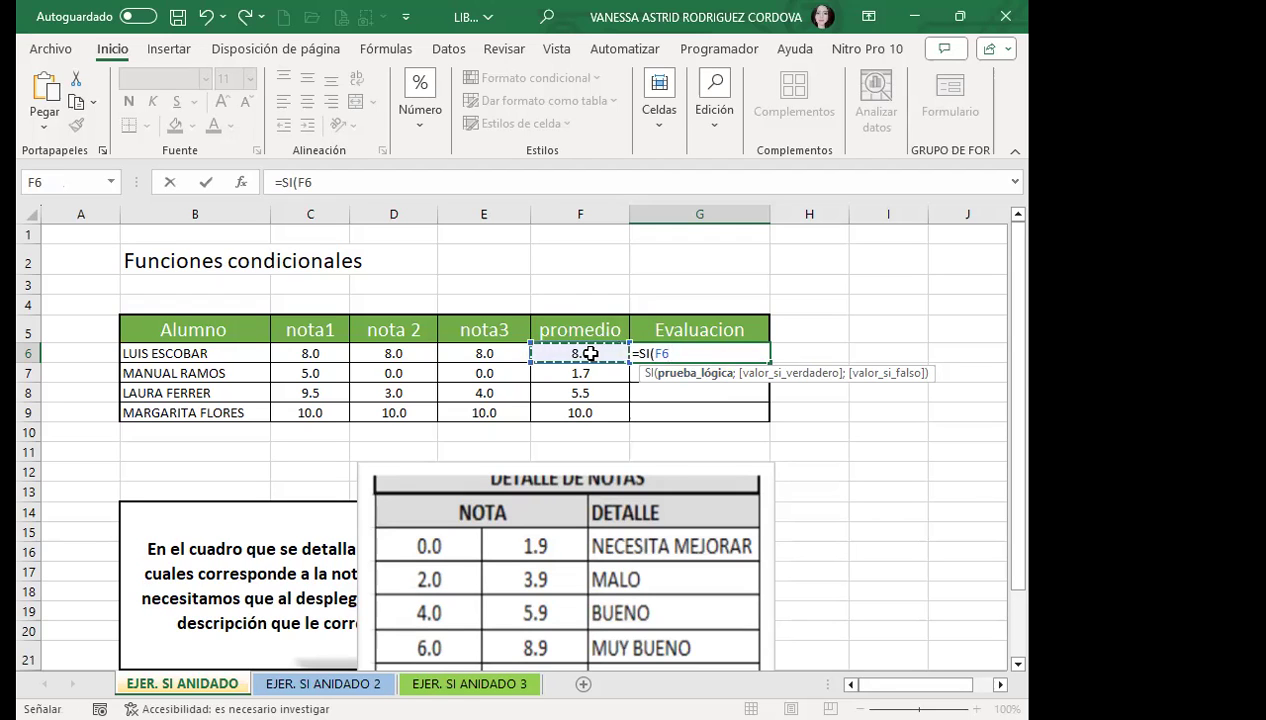
{"action": "scroll", "coordinate": [393, 497], "scroll_direction": "down", "scroll_amount": 1}
{"action": "scroll", "coordinate": [396, 490], "scroll_direction": "down", "scroll_amount": 2}
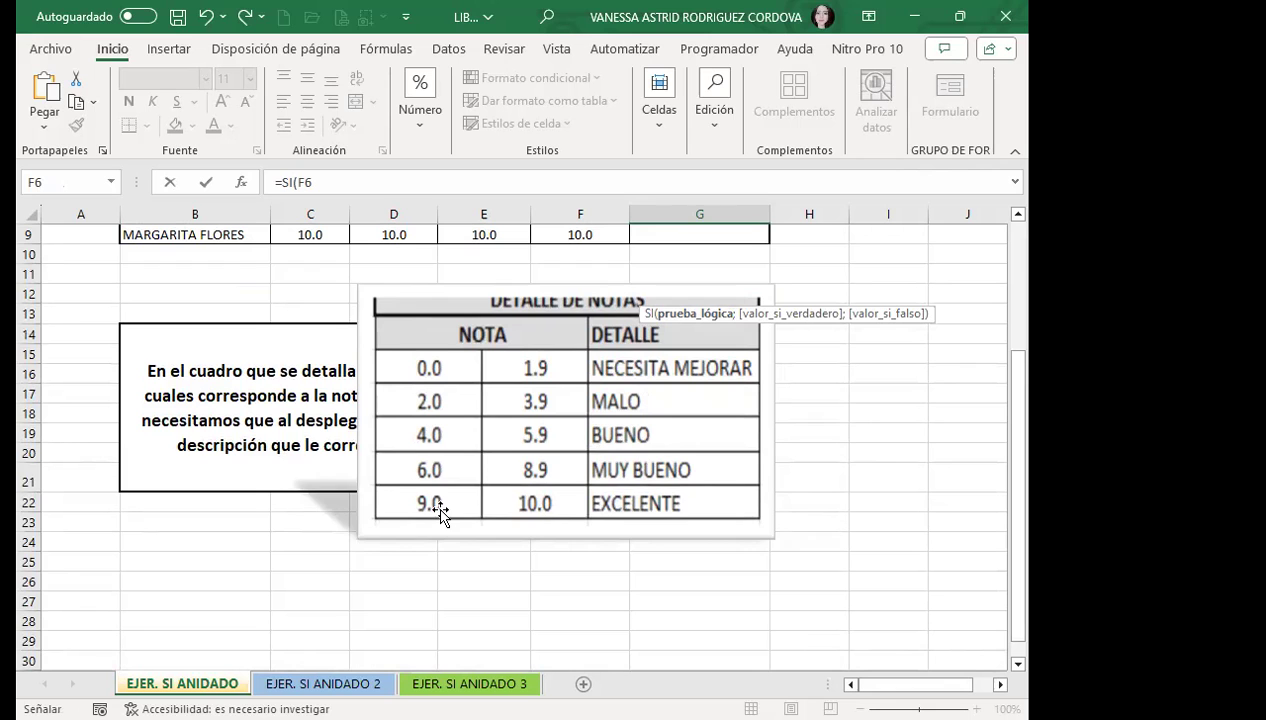
{"action": "scroll", "coordinate": [620, 398], "scroll_direction": "up", "scroll_amount": 1}
{"action": "scroll", "coordinate": [648, 375], "scroll_direction": "up", "scroll_amount": 2}
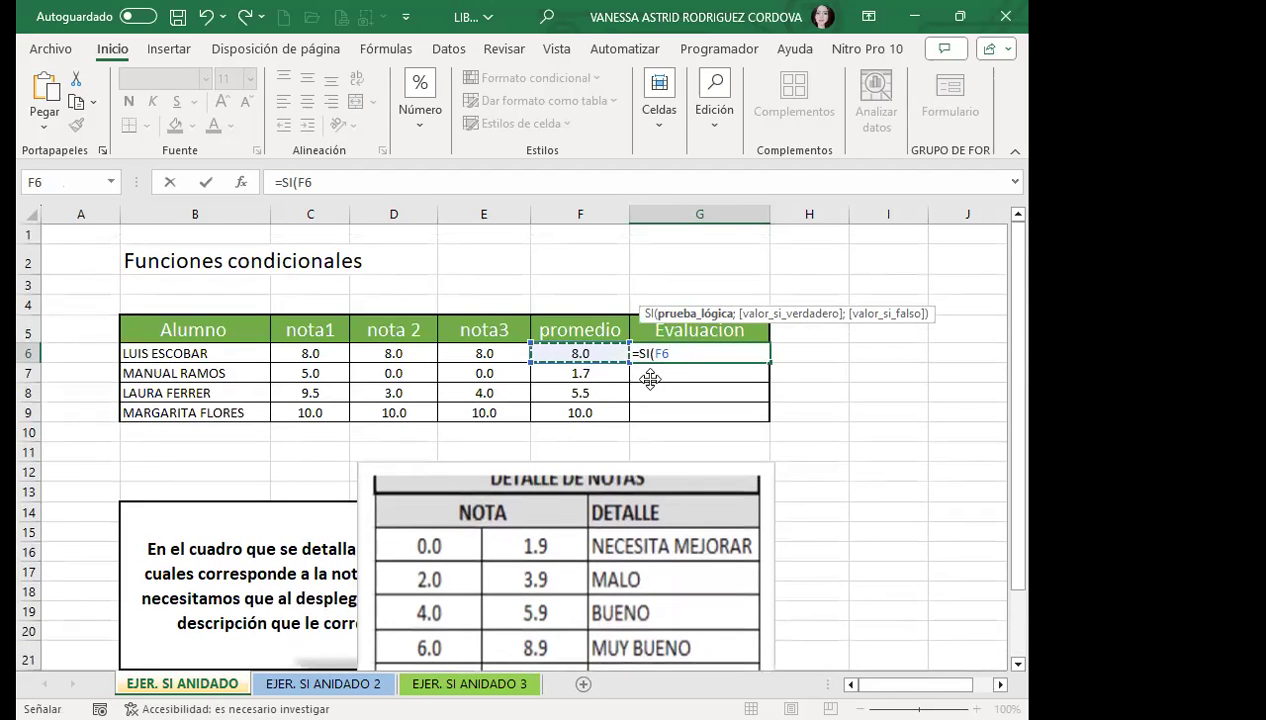
- Extend G6 to =SI(F6>=9;'EXCELENTE';SI so a nested SI begins
{"action": "type", "text": ">"}
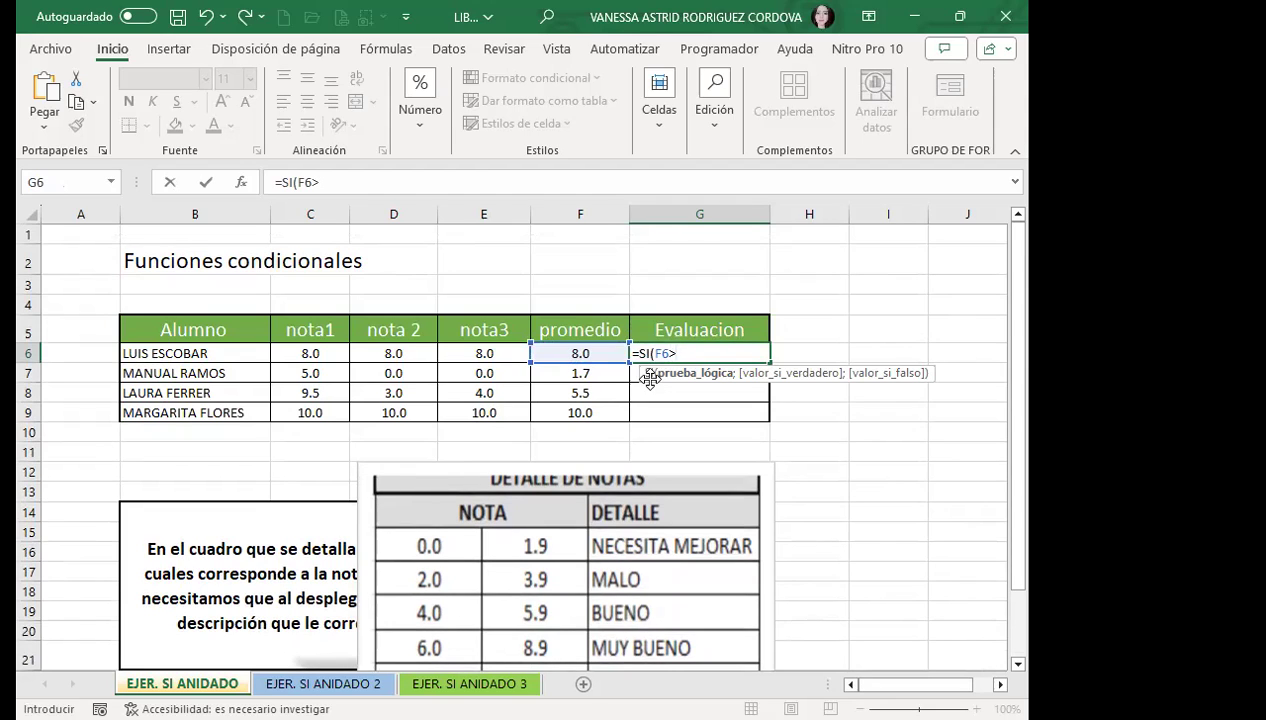
{"action": "type", "text": "="}
{"action": "type", "text": "9"}
{"action": "type", "text": ";!"}
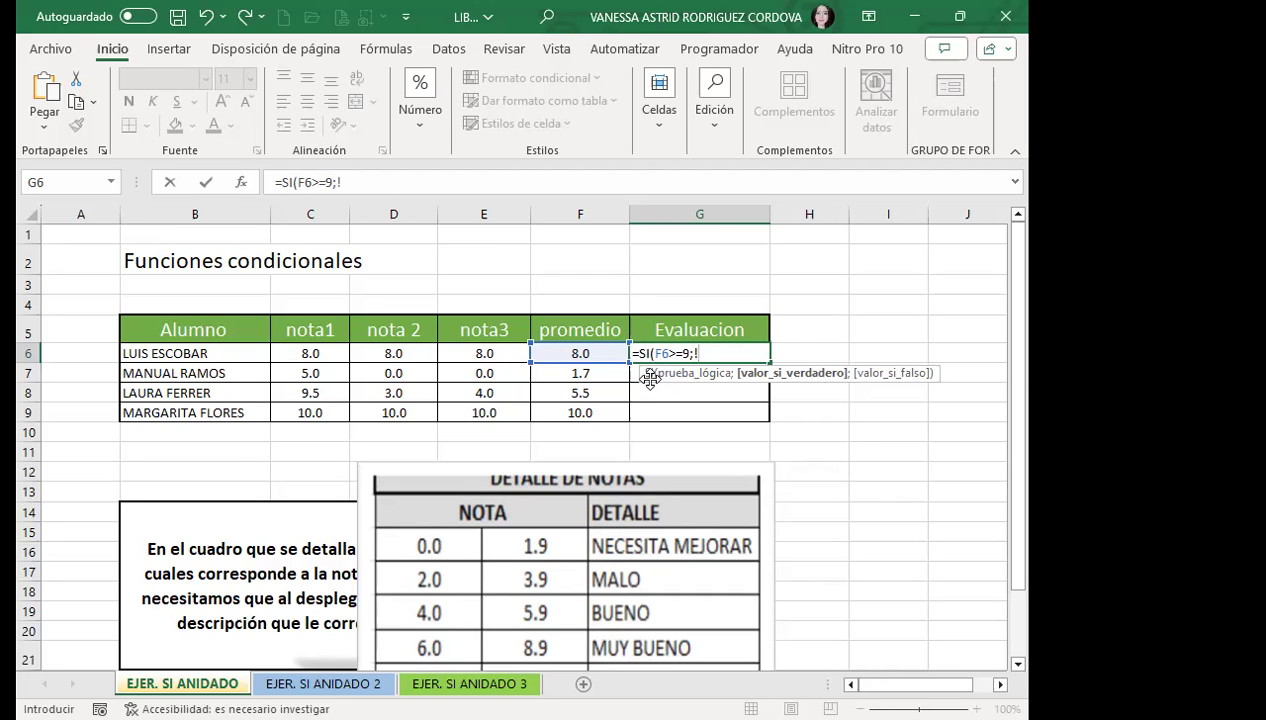
{"action": "type", "text": "\"EXCELENTE"}
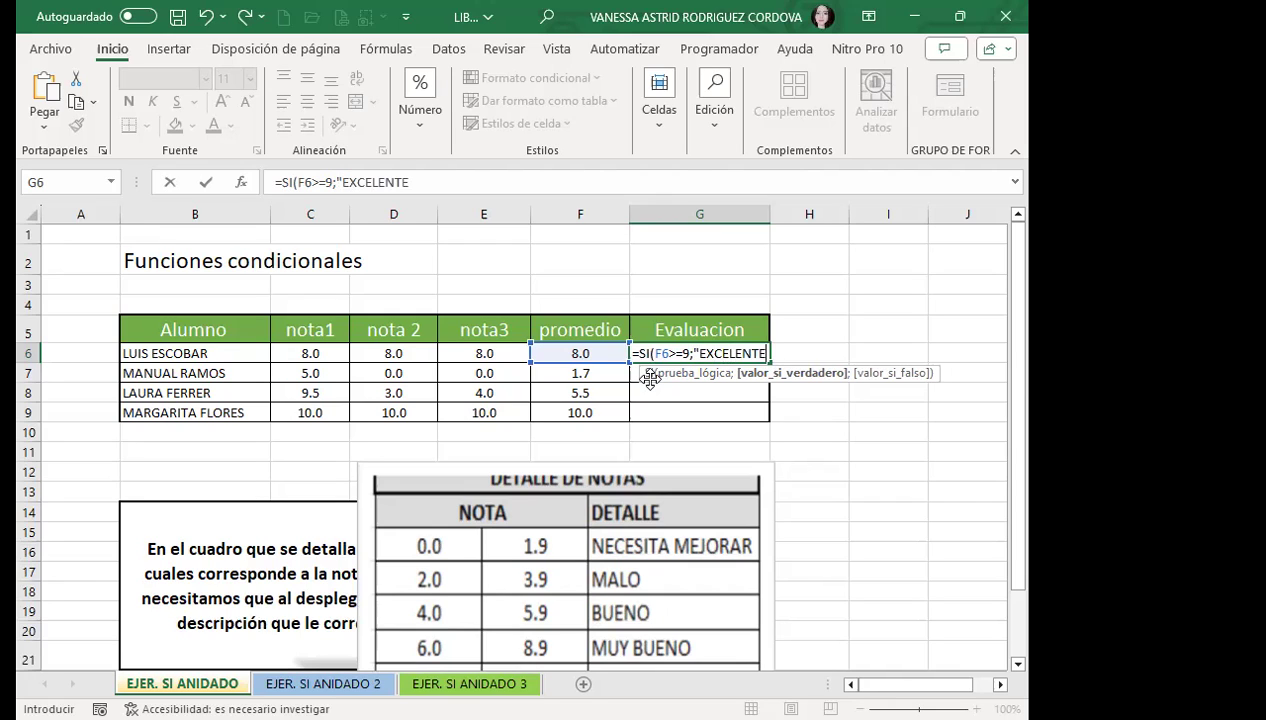
{"action": "type", "text": "\""}
{"action": "type", "text": ";SI"}
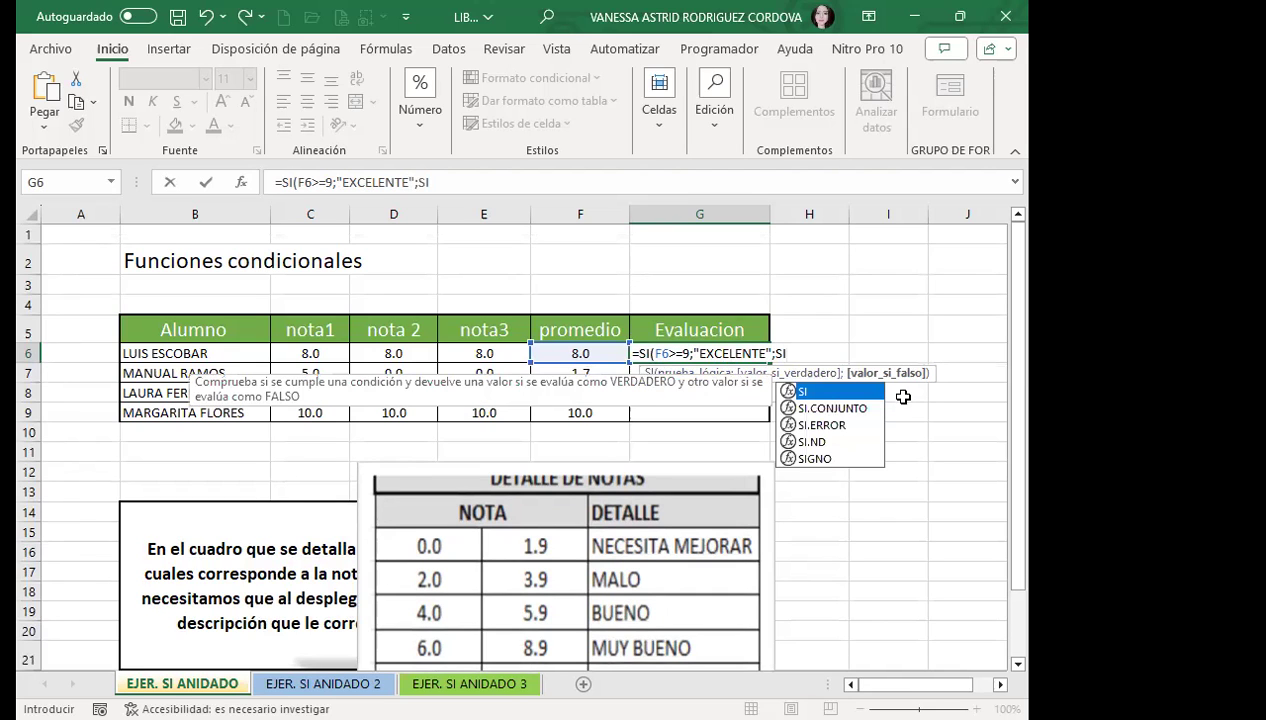
- Nest SI(F6>=6;'MUY BUENO'; in G6 and open a third SI(
{"action": "double_click", "coordinate": [806, 392]}
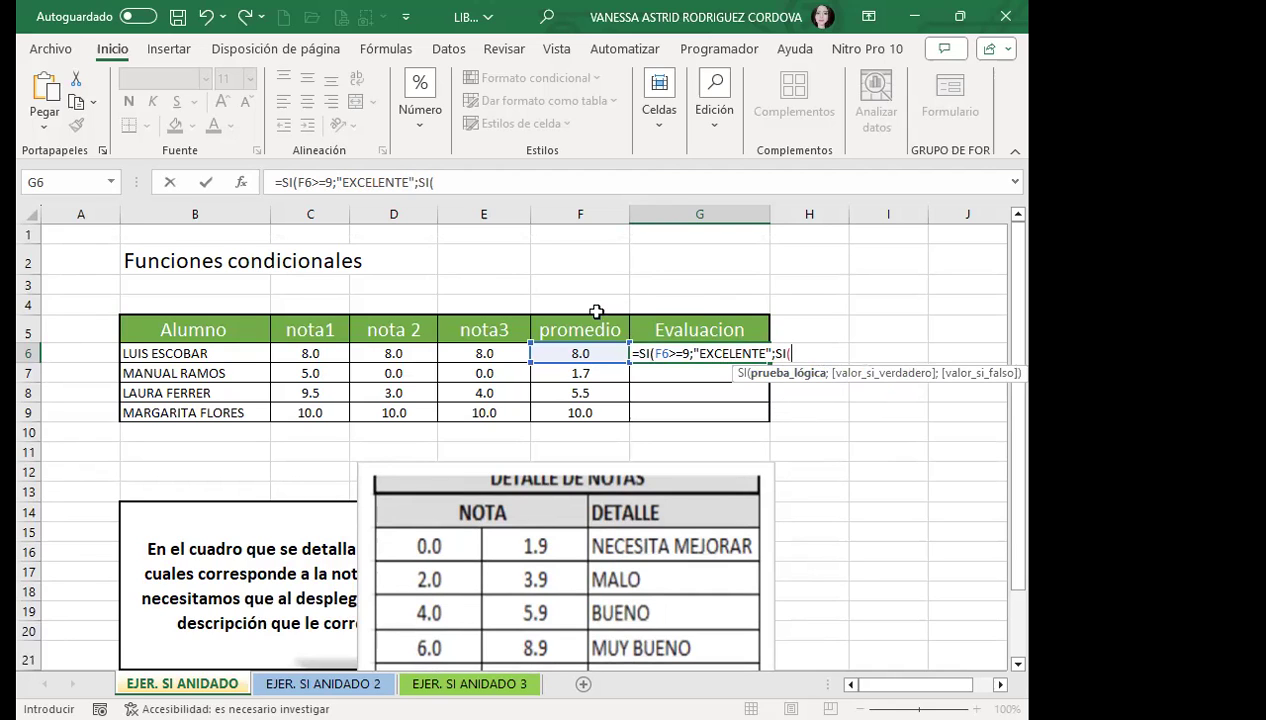
{"action": "left_click", "coordinate": [580, 350]}
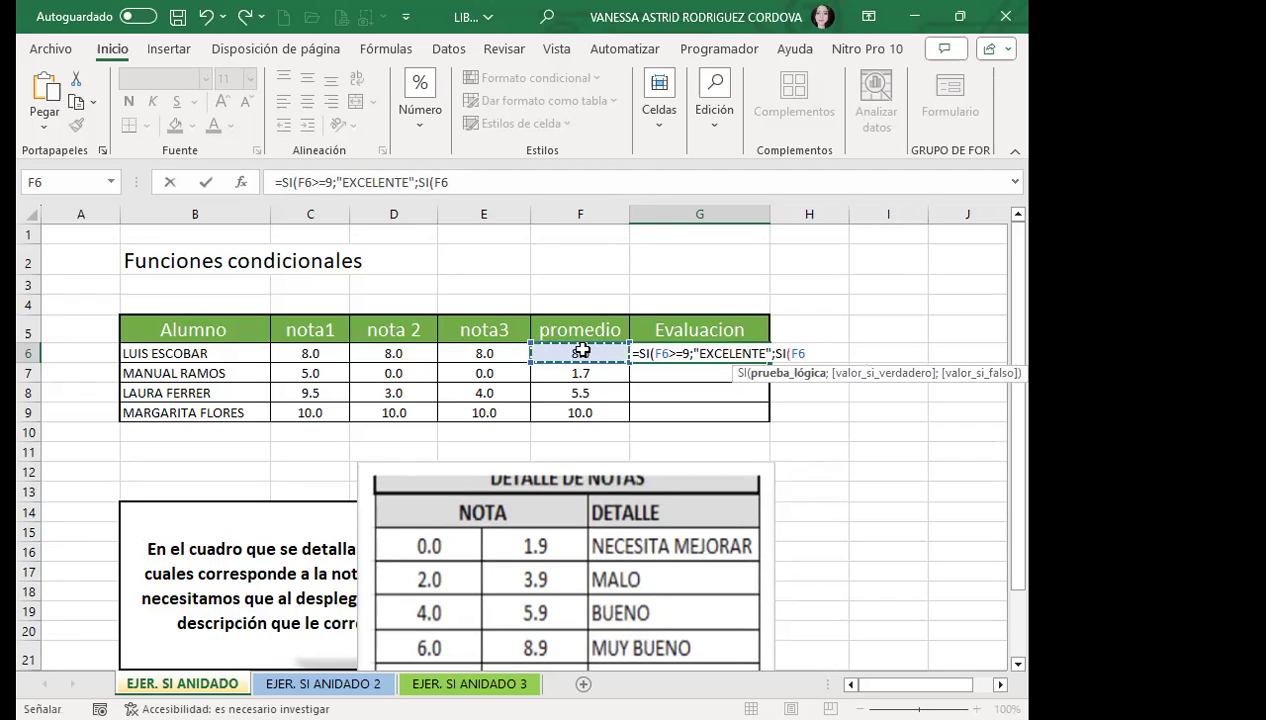
{"action": "type", "text": ">="}
{"action": "scroll", "coordinate": [466, 517], "scroll_direction": "down", "scroll_amount": 2}
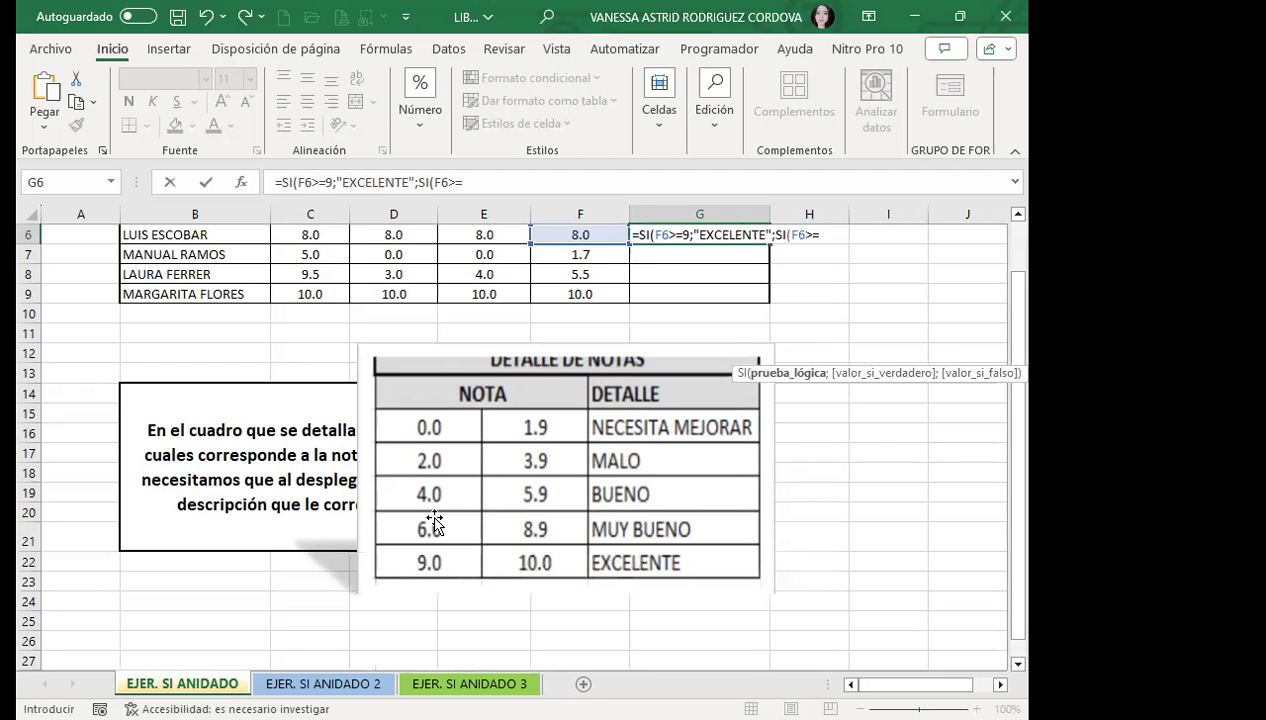
{"action": "type", "text": "="}
{"action": "scroll", "coordinate": [650, 465], "scroll_direction": "up", "scroll_amount": 1}
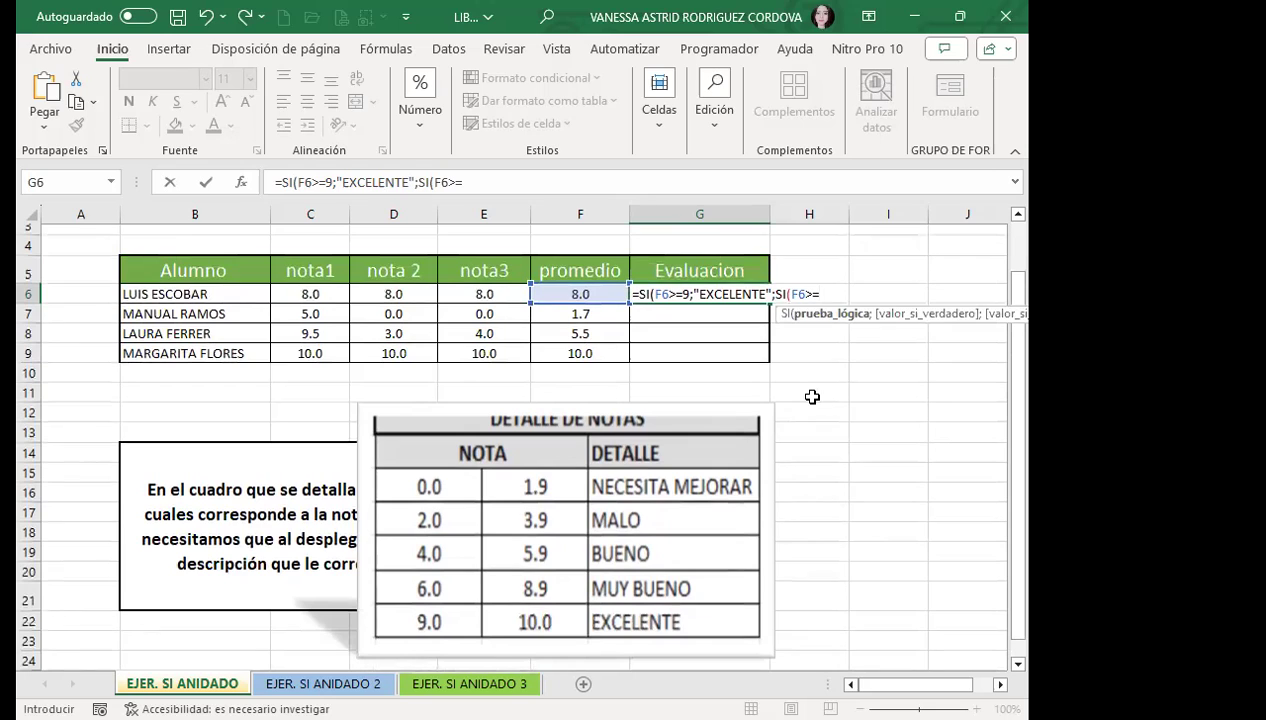
{"action": "type", "text": "6"}
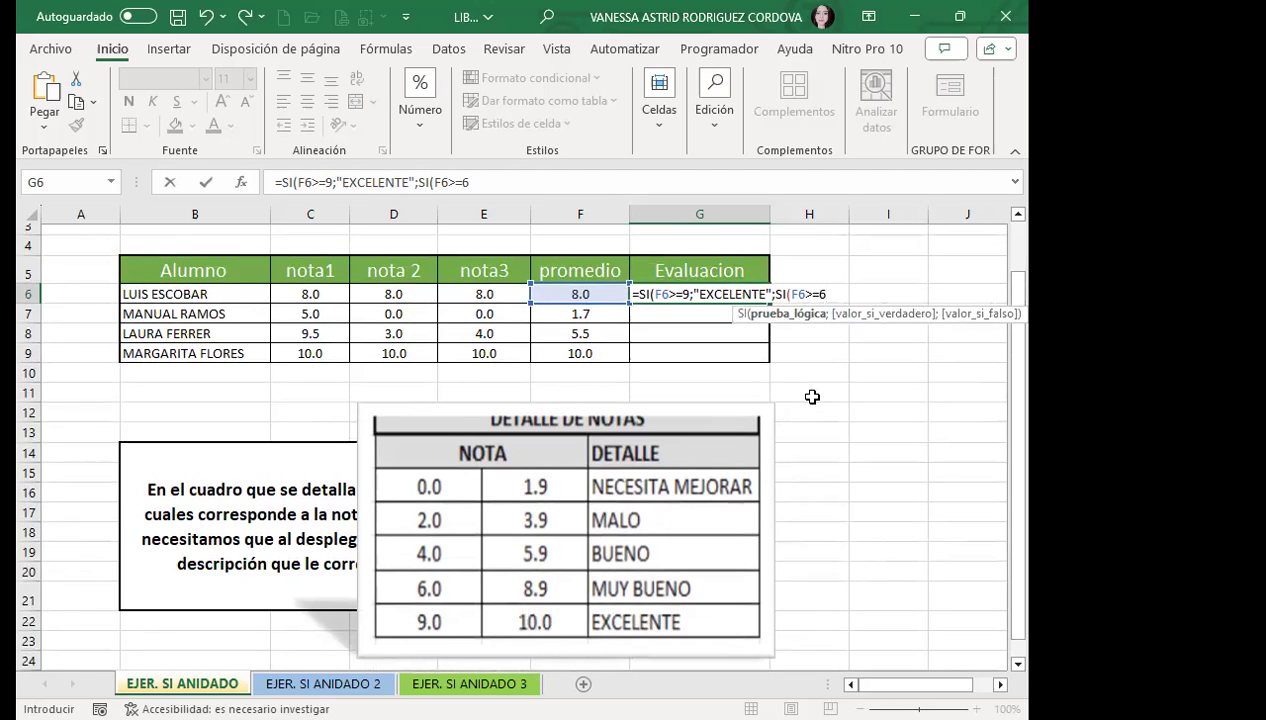
{"action": "type", "text": ";"}
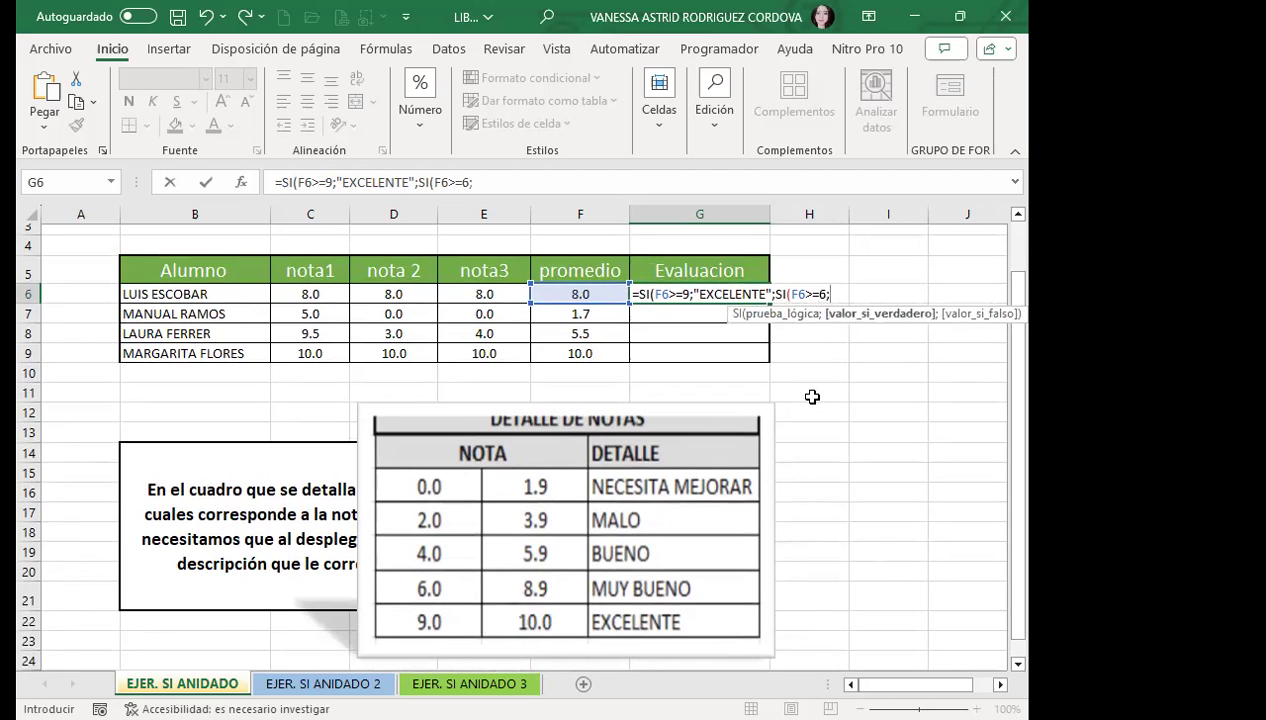
{"action": "type", "text": "\""}
{"action": "type", "text": "MUY BUENO\""}
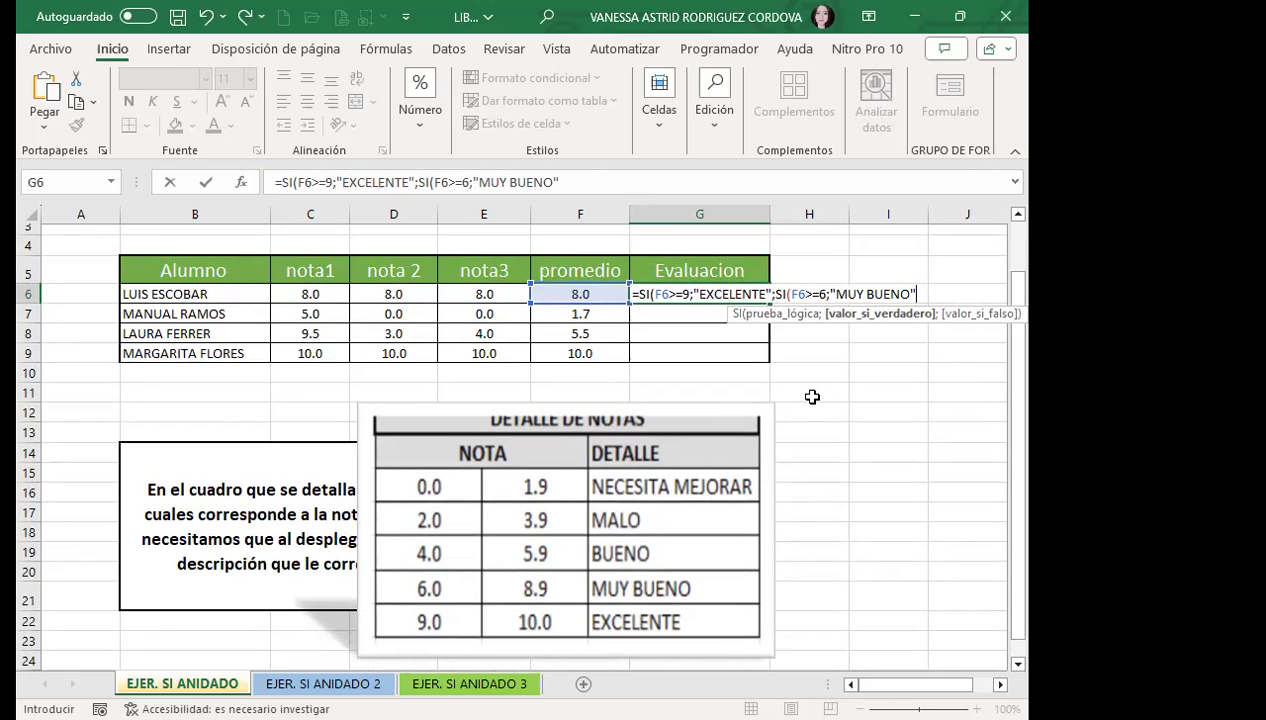
{"action": "type", "text": ";"}
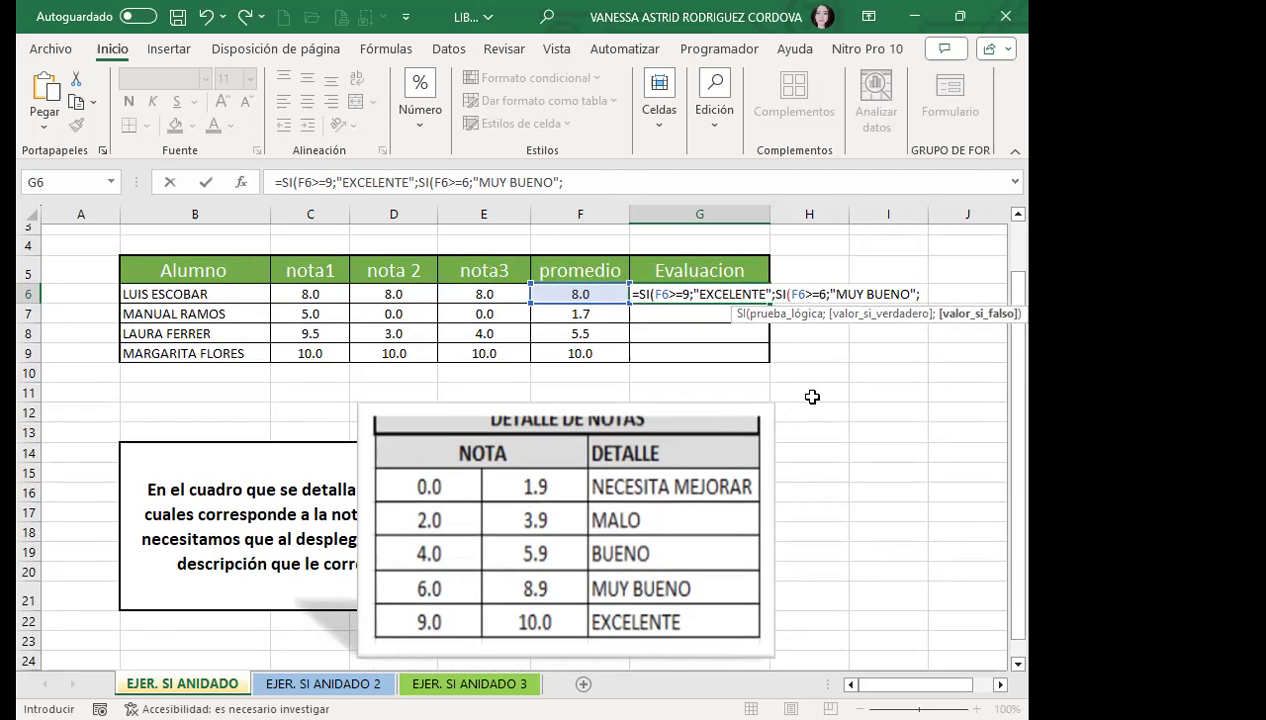
{"action": "type", "text": "SI"}
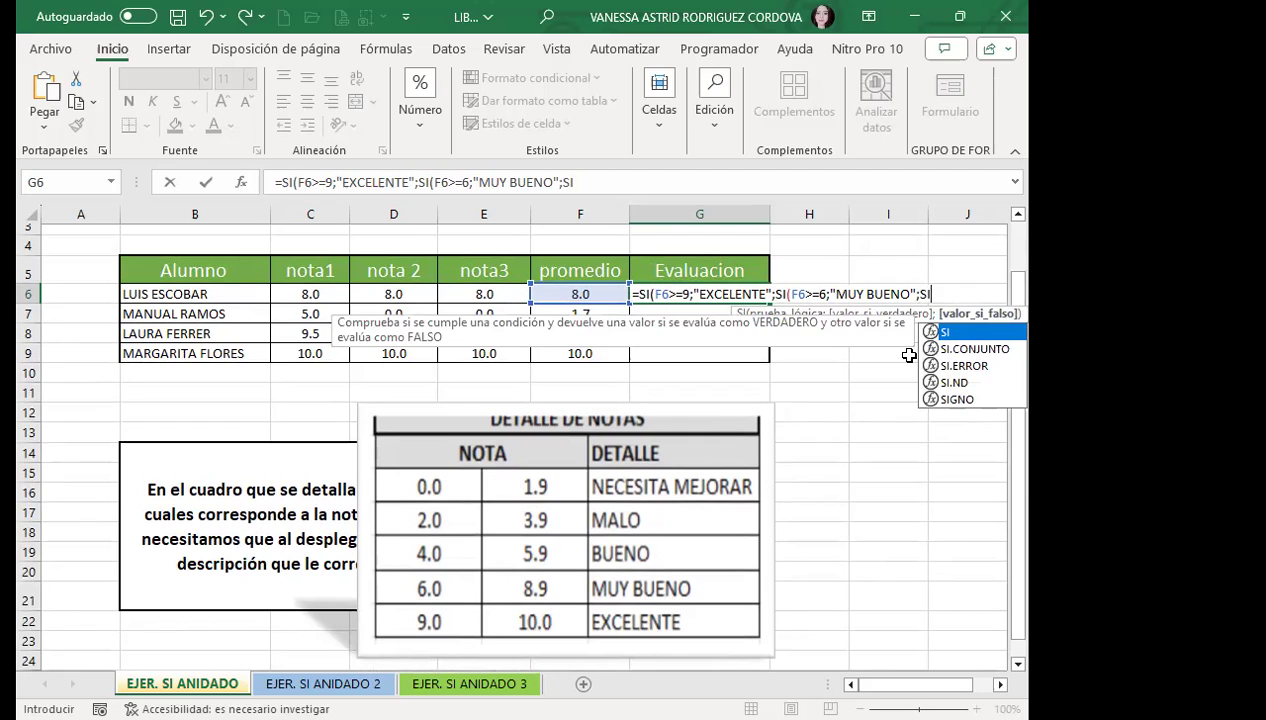
{"action": "type", "text": "("}
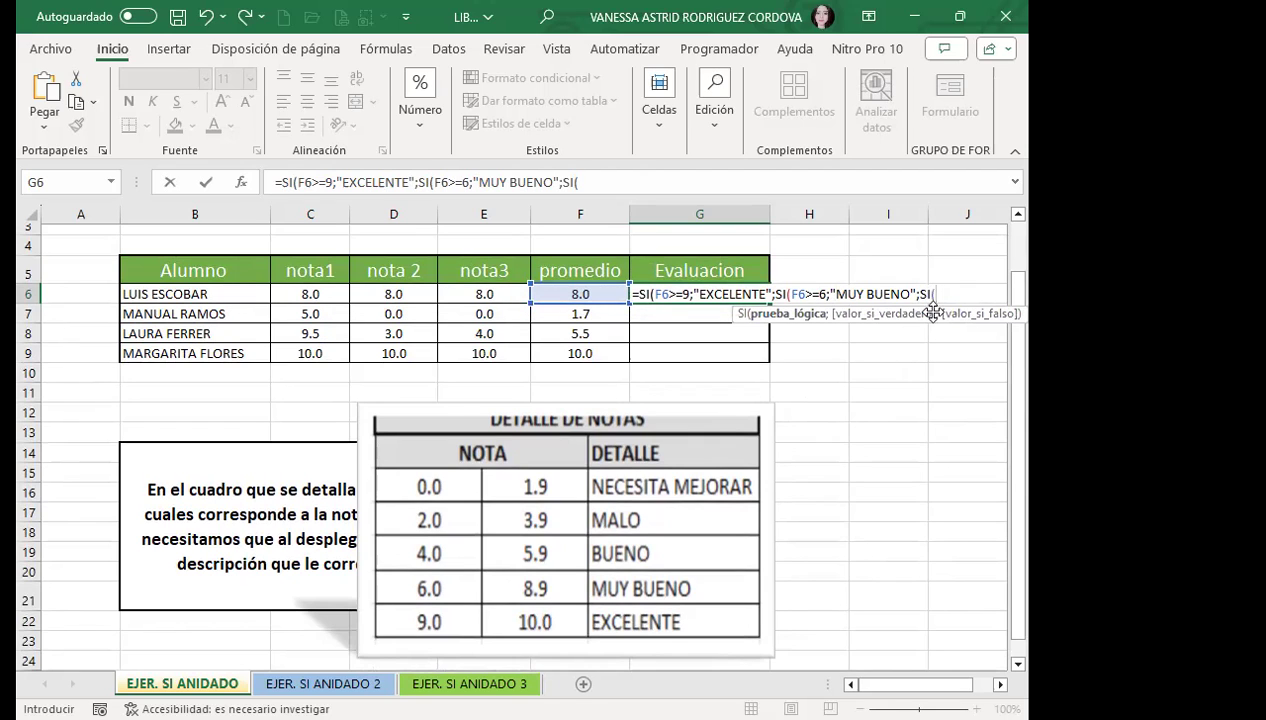
- Add the third condition F6>=4 returning 'BUENO', then open a fourth SI(
{"action": "left_click", "coordinate": [583, 296]}
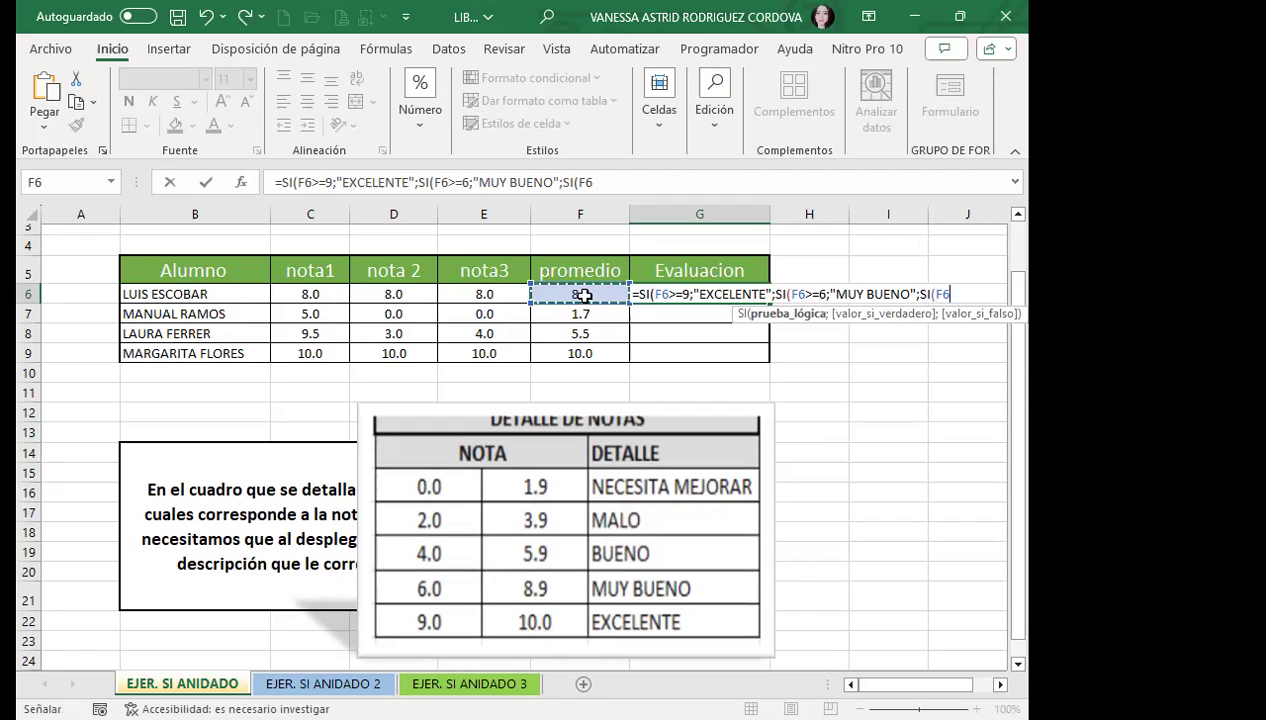
{"action": "type", "text": ">"}
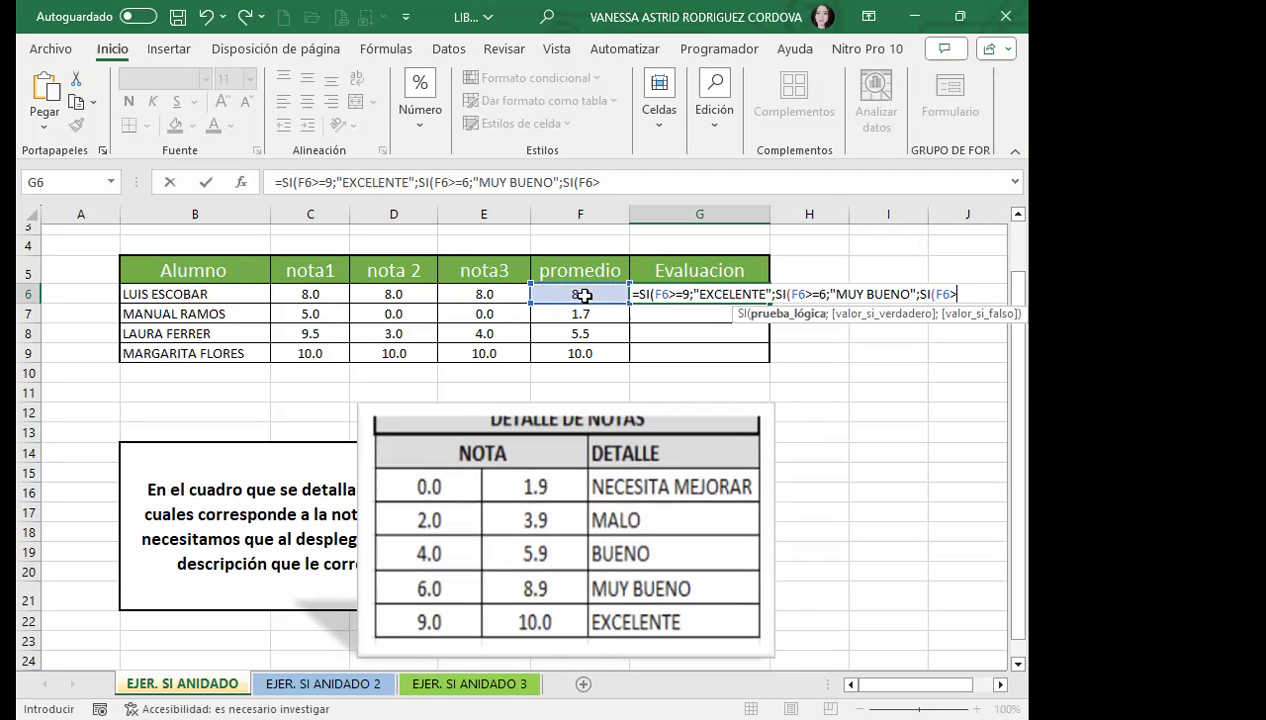
{"action": "type", "text": "="}
{"action": "type", "text": "4"}
{"action": "type", "text": ";\""}
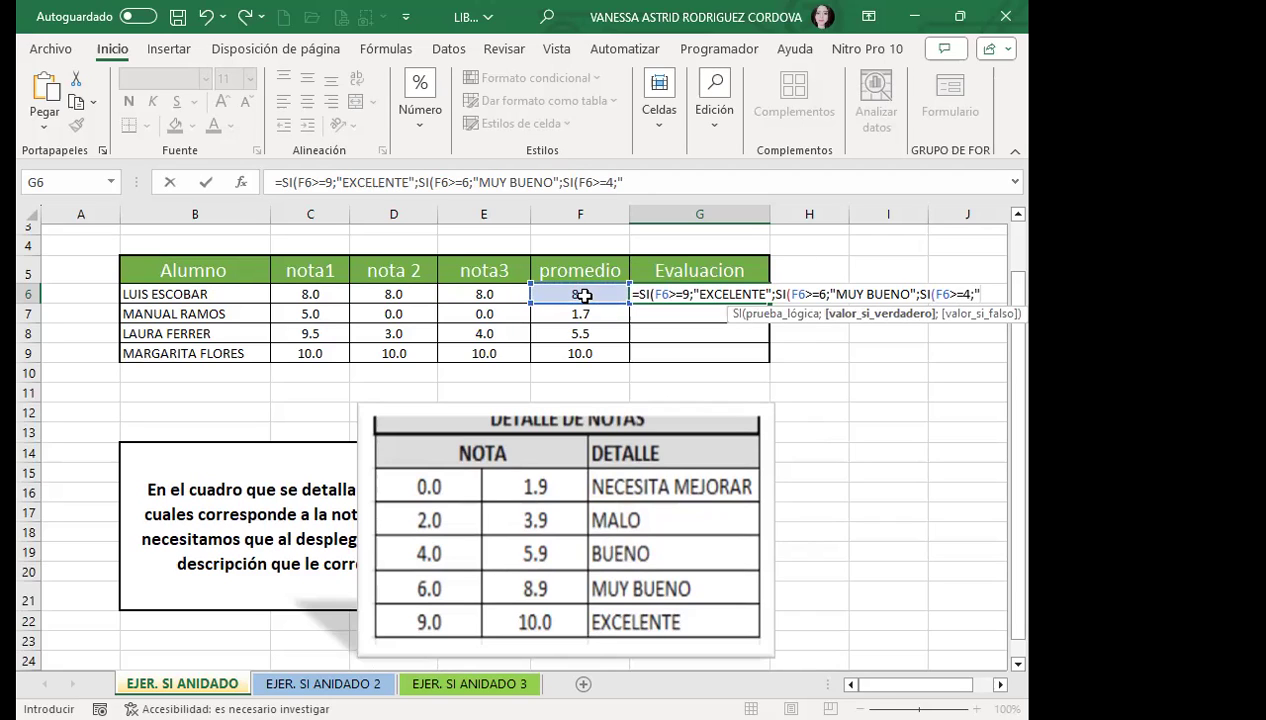
{"action": "type", "text": "BUENO"}
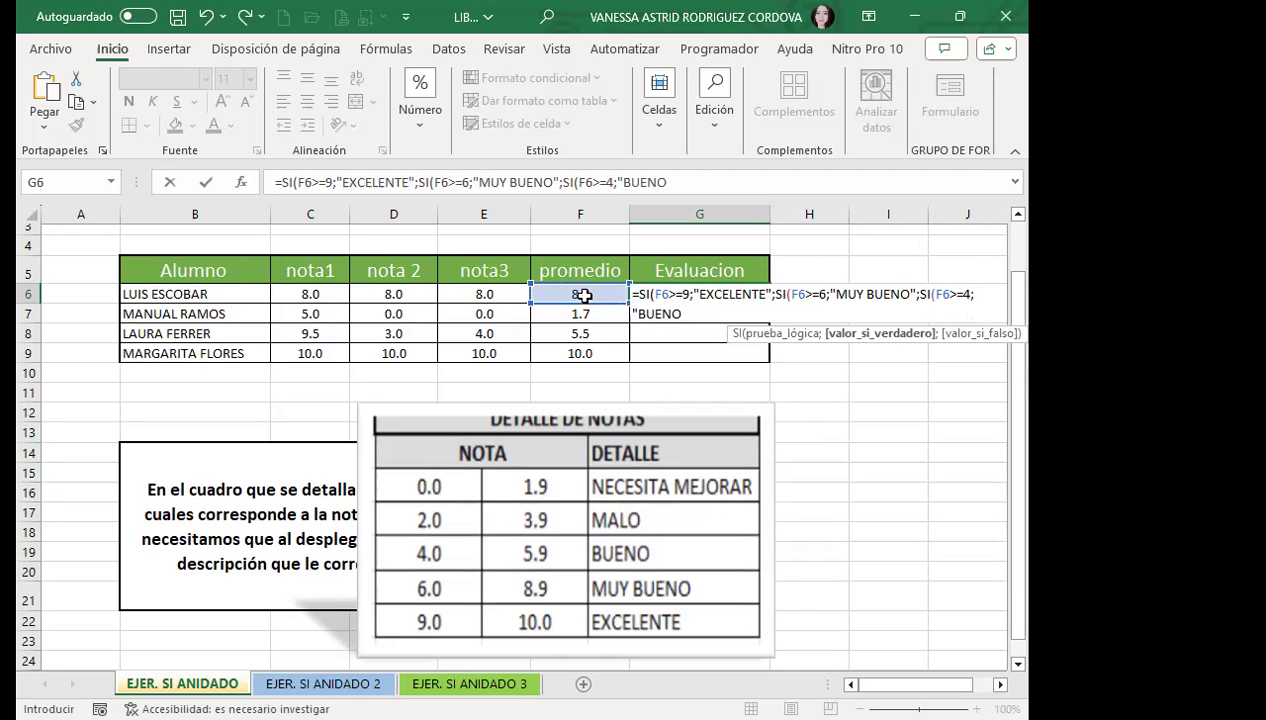
{"action": "type", "text": "\""}
{"action": "type", "text": ";"}
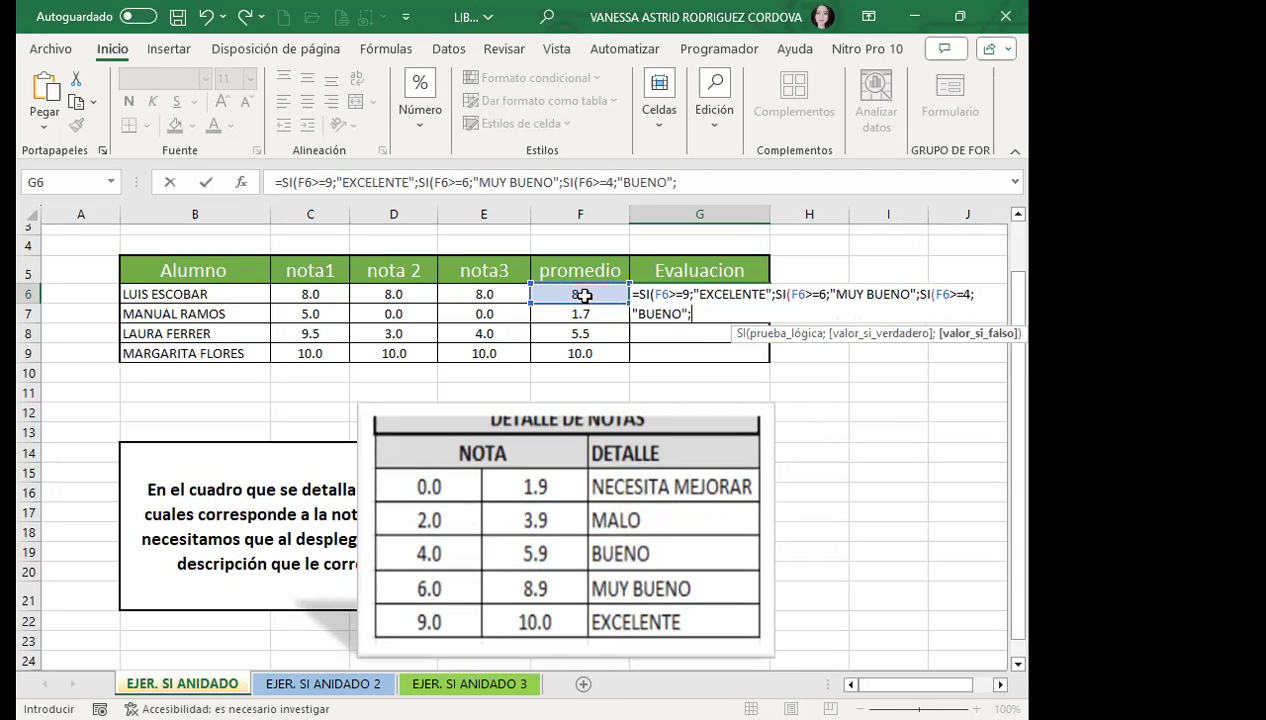
{"action": "type", "text": "SI"}
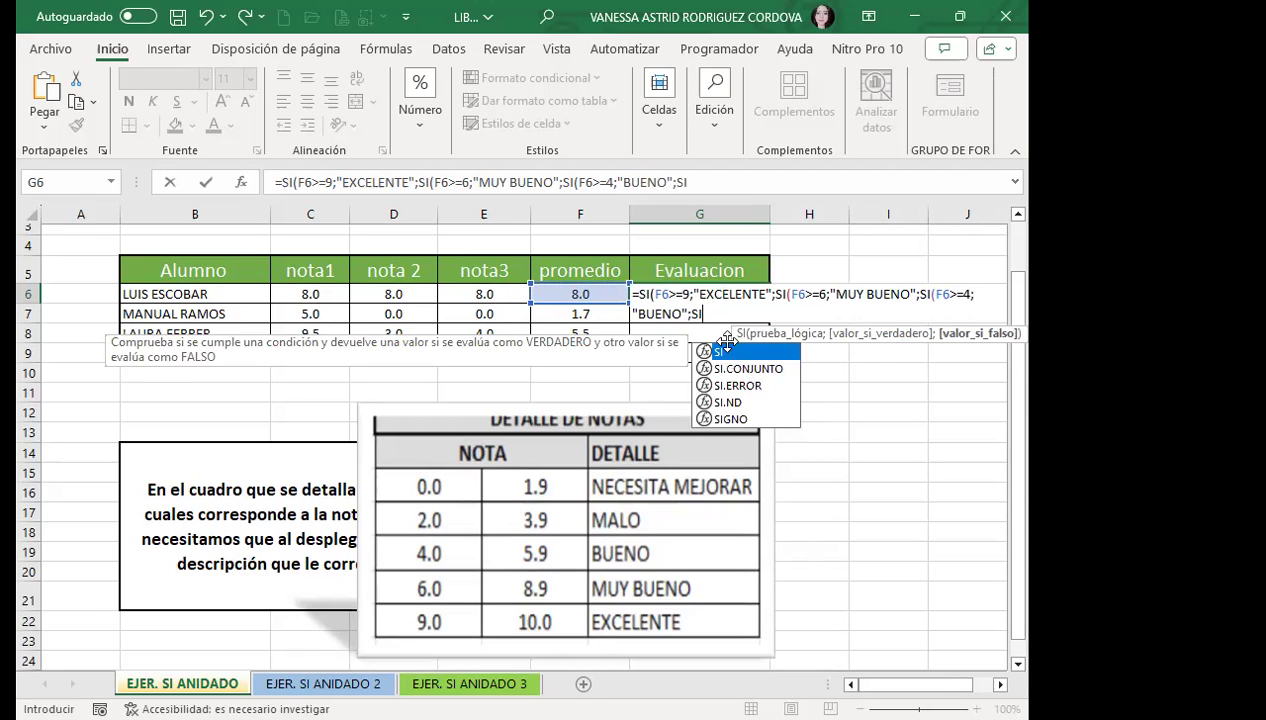
{"action": "type", "text": "("}
- Add F6>=2 returning 'MALO', else 'NECESITA MEJORAR', removing the extra closing parenthesis
{"action": "left_click", "coordinate": [596, 291]}
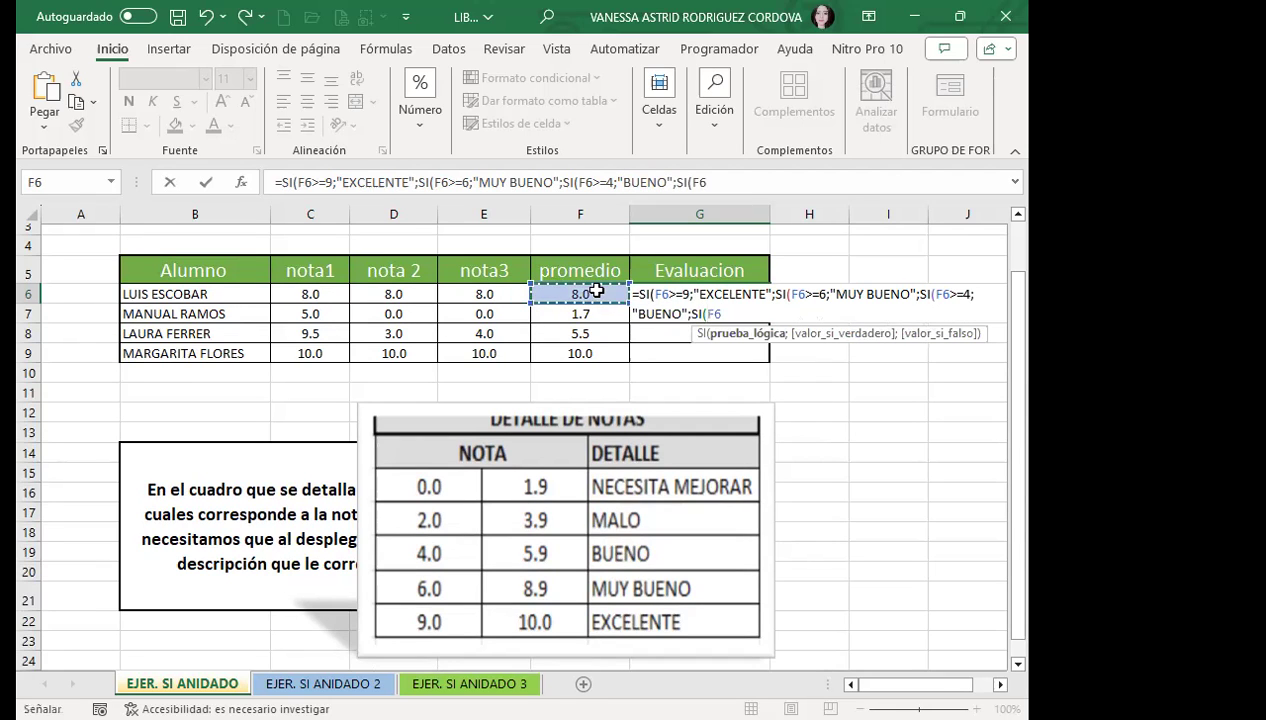
{"action": "type", "text": ">="}
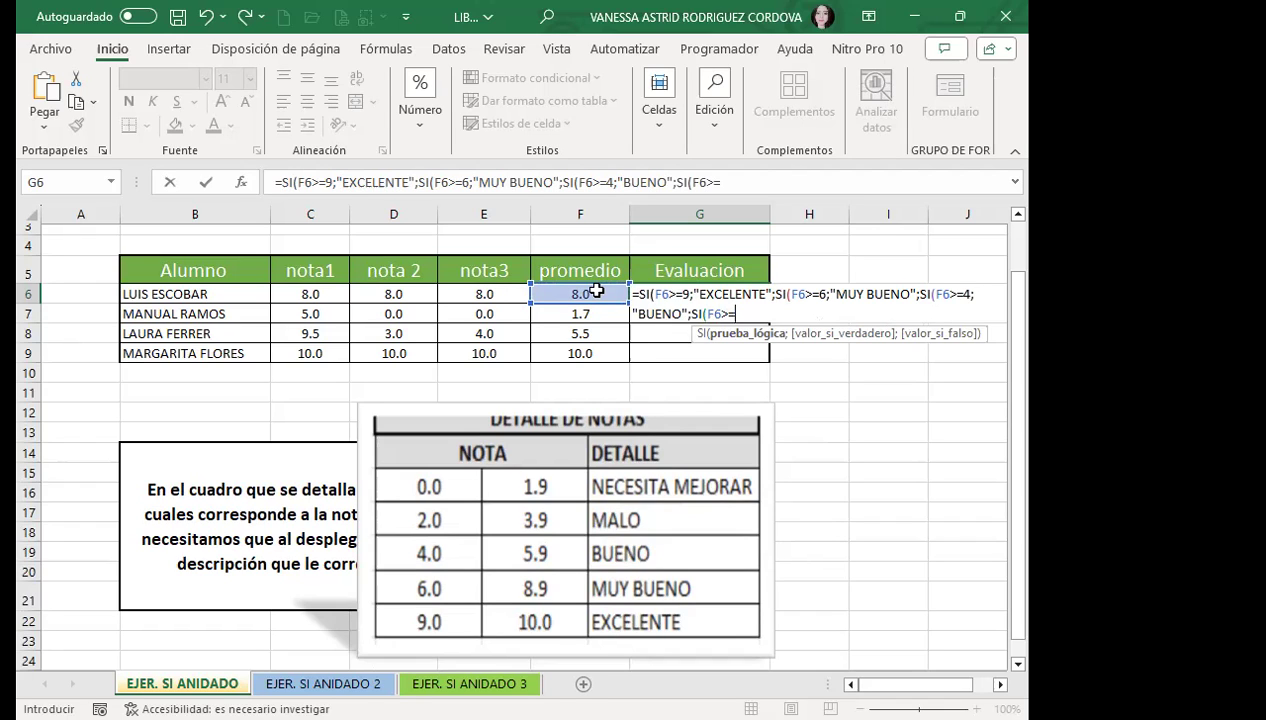
{"action": "type", "text": "2"}
{"action": "type", "text": ";"}
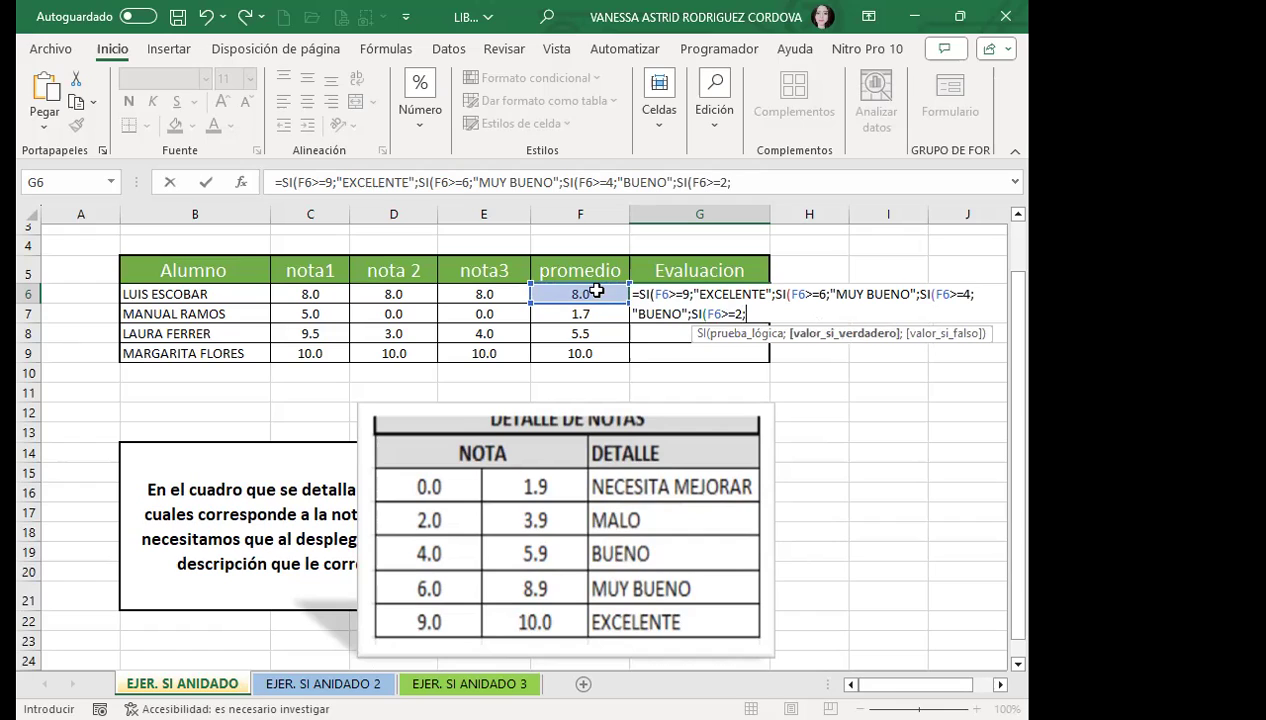
{"action": "type", "text": "\""}
{"action": "type", "text": "MALO\""}
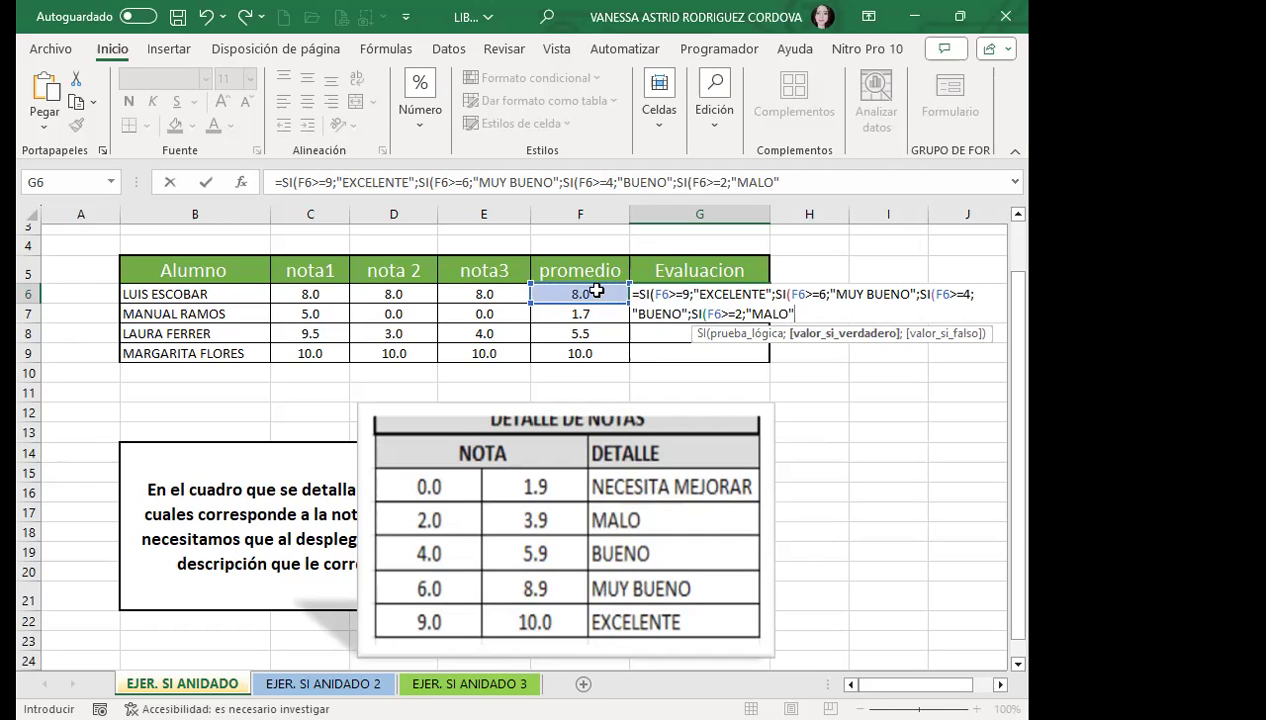
{"action": "type", "text": ";"}
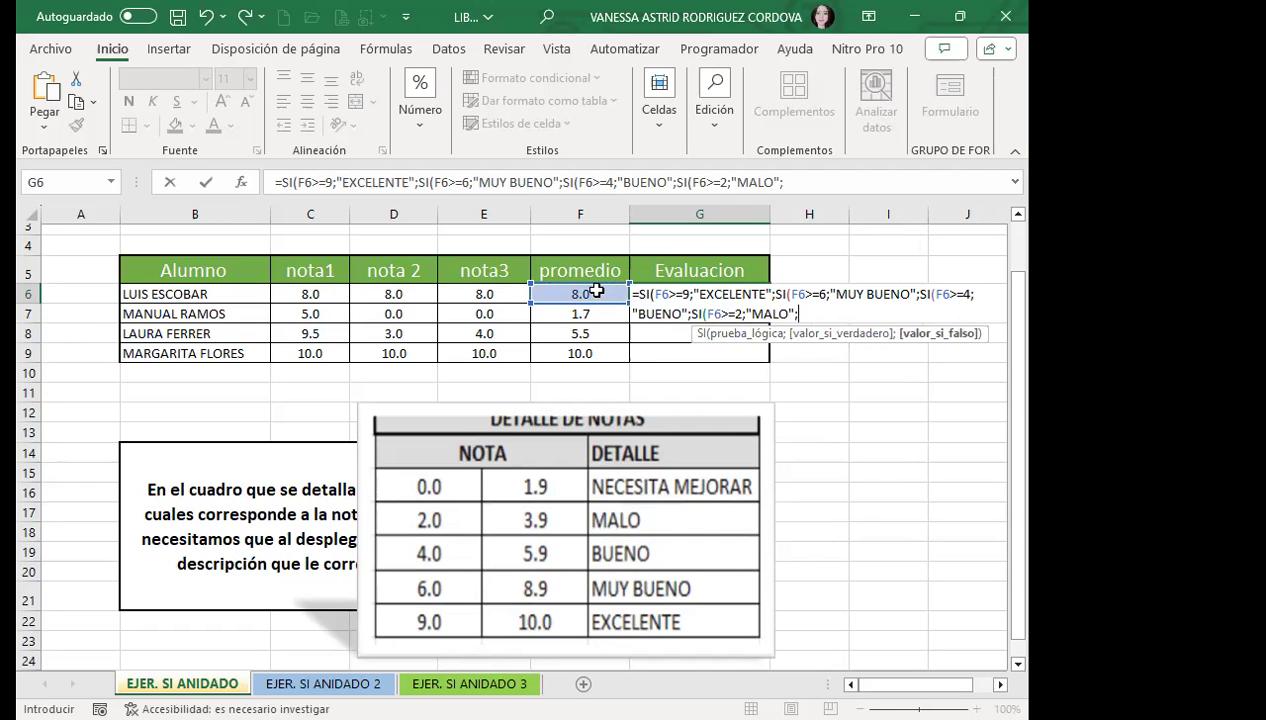
{"action": "type", "text": "\"NECESITA MEJORAR\""}
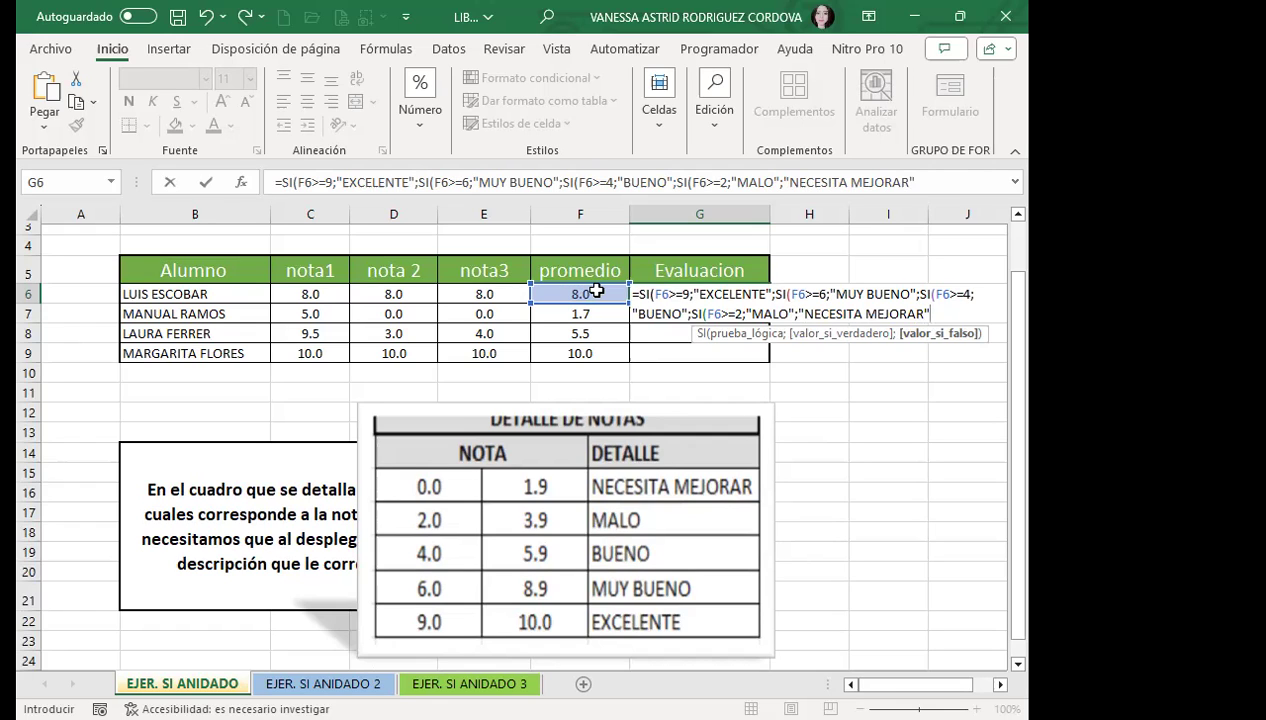
{"action": "type", "text": ")"}
{"action": "key", "text": "BackSpace"}
- Add "))))" after "NECESITA MEJORAR" to close the nested SI functions in G6
{"action": "type", "text": "))"}
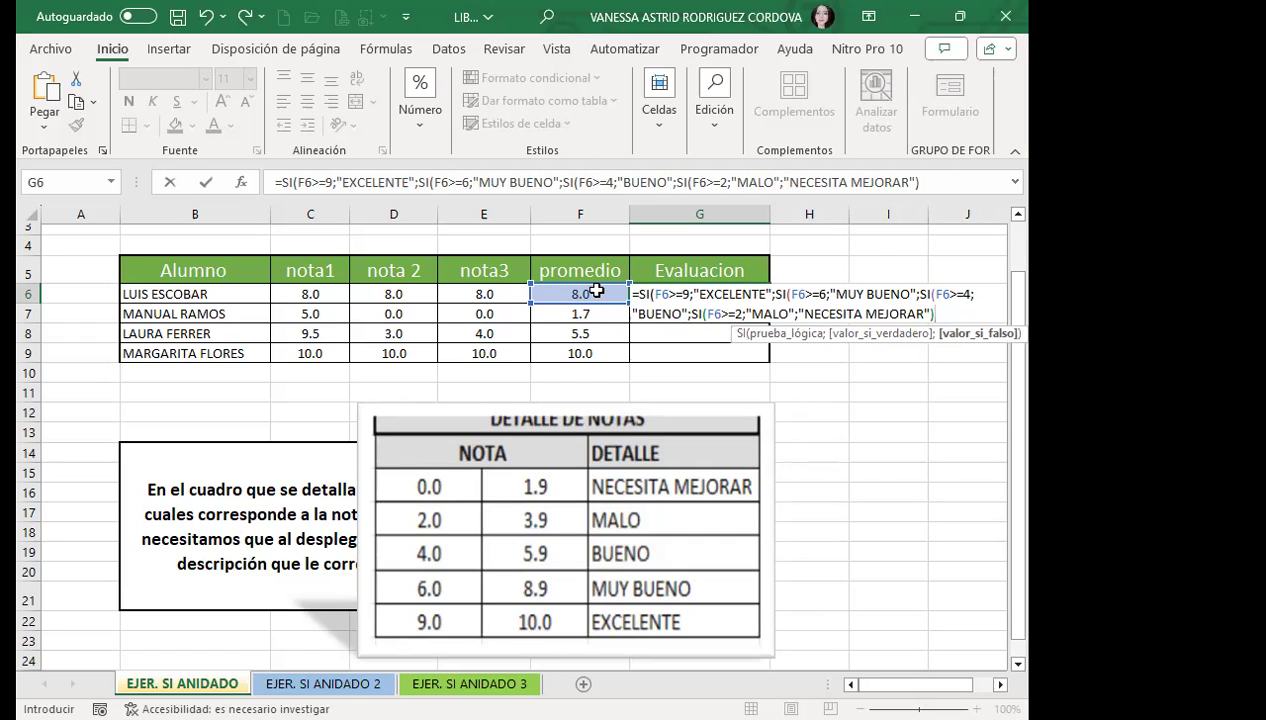
{"action": "type", "text": ")"}
{"action": "type", "text": ")"}
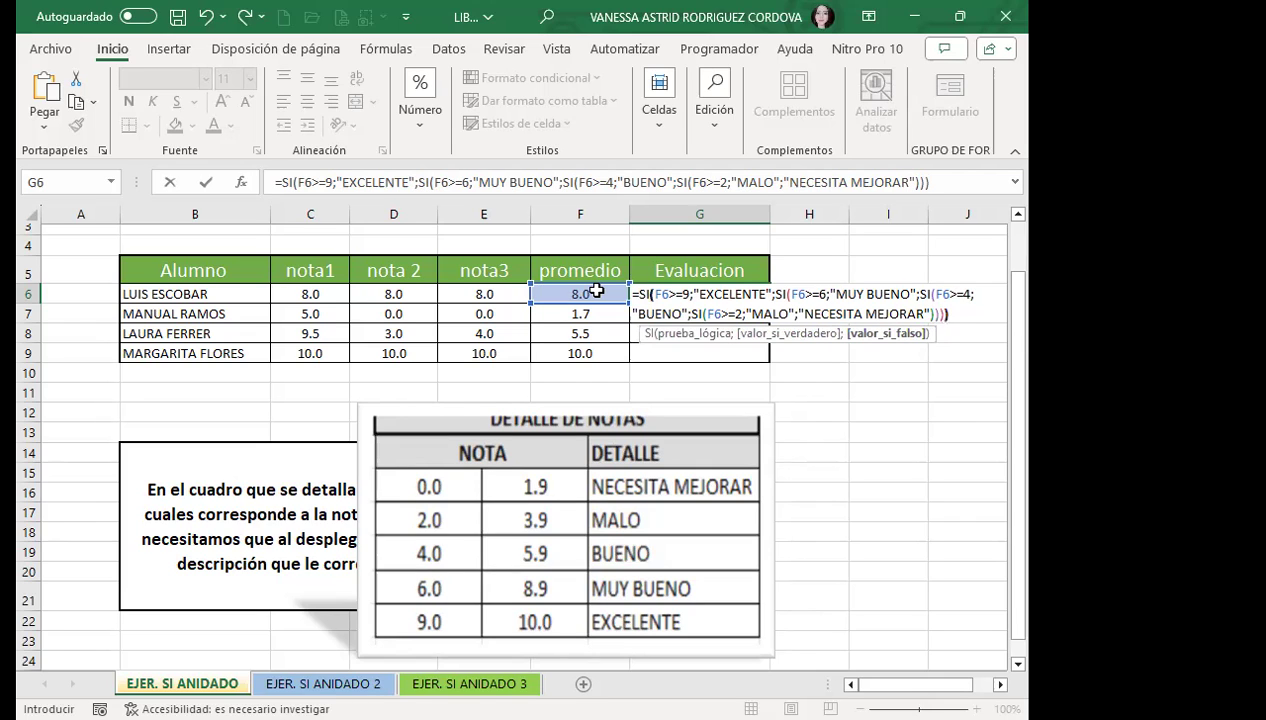
{"action": "type", "text": ")"}
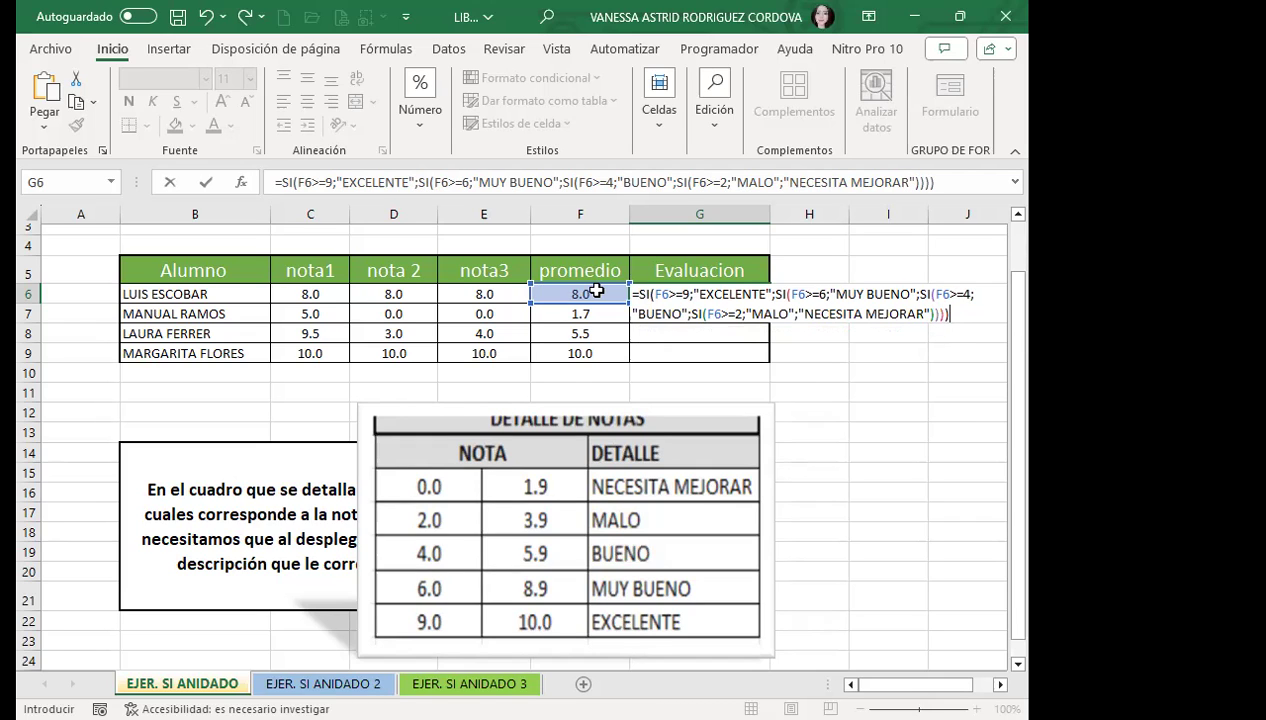
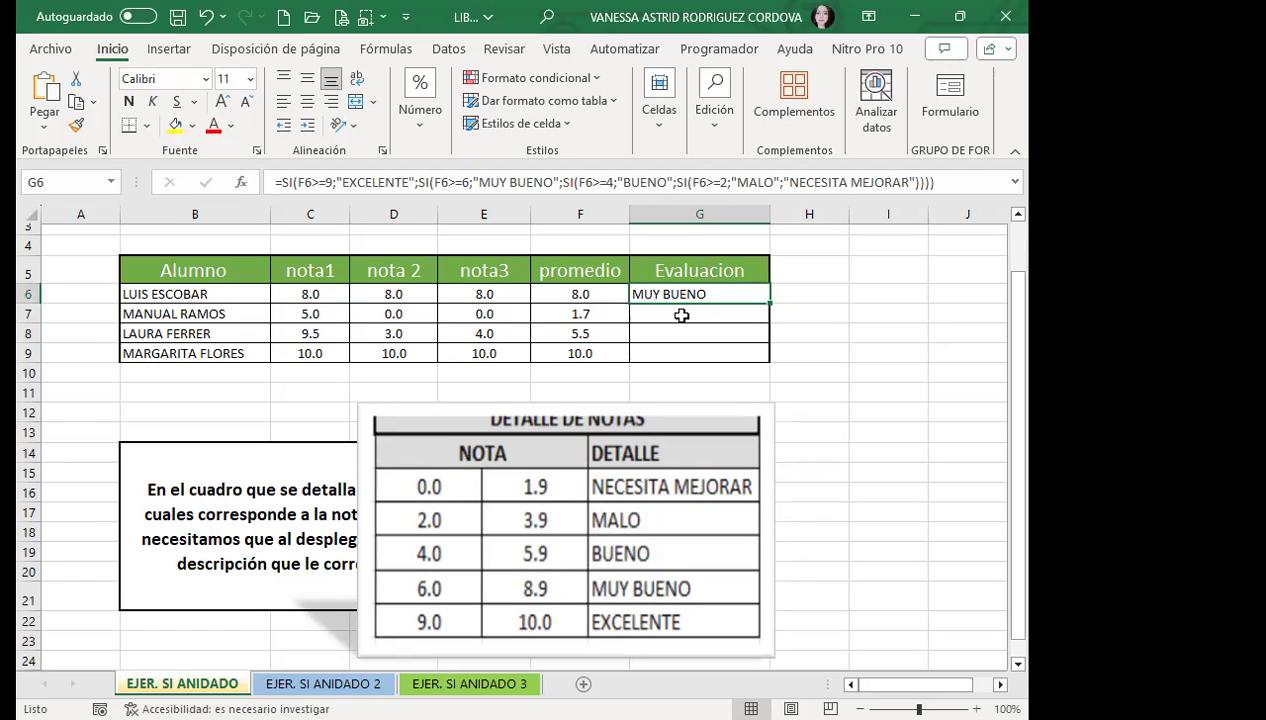
- Fill G6's nested SI evaluation formula down to G9 so all four students get a rating
{"action": "left_click_drag", "start_coordinate": [769, 307], "coordinate": [769, 360]}
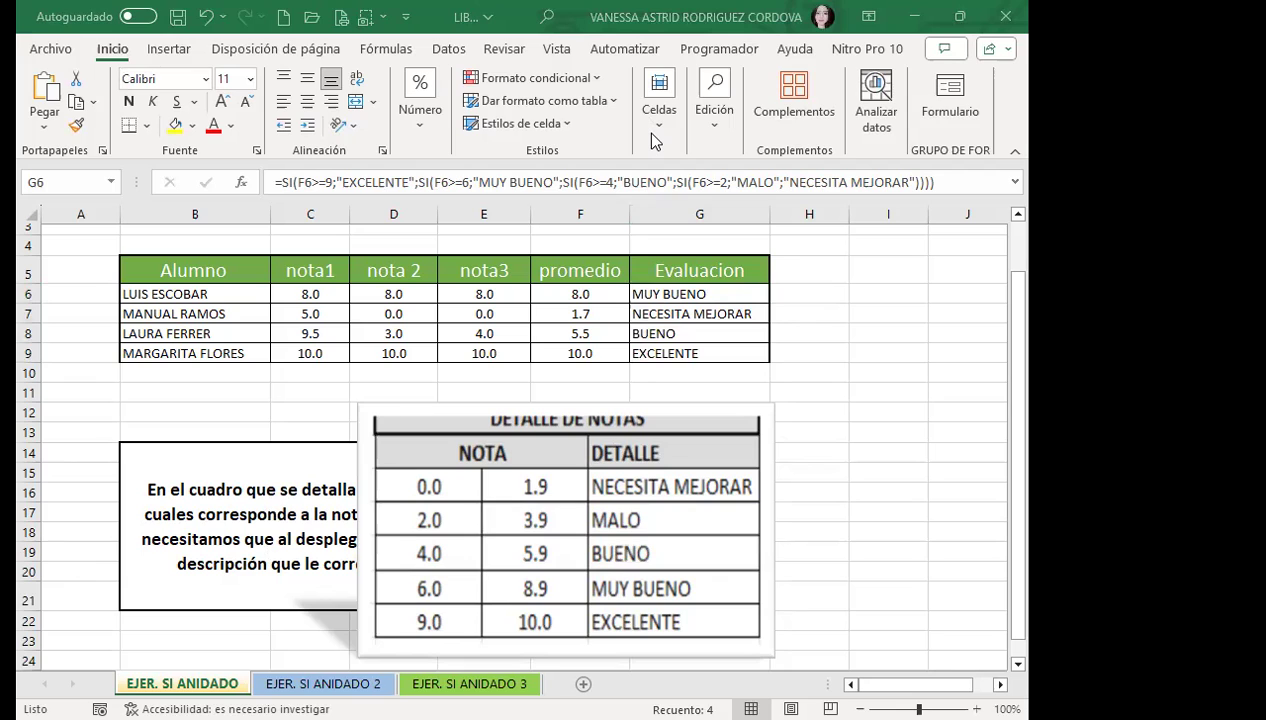
{"action": "left_click_drag", "start_coordinate": [697, 353], "coordinate": [680, 290]}
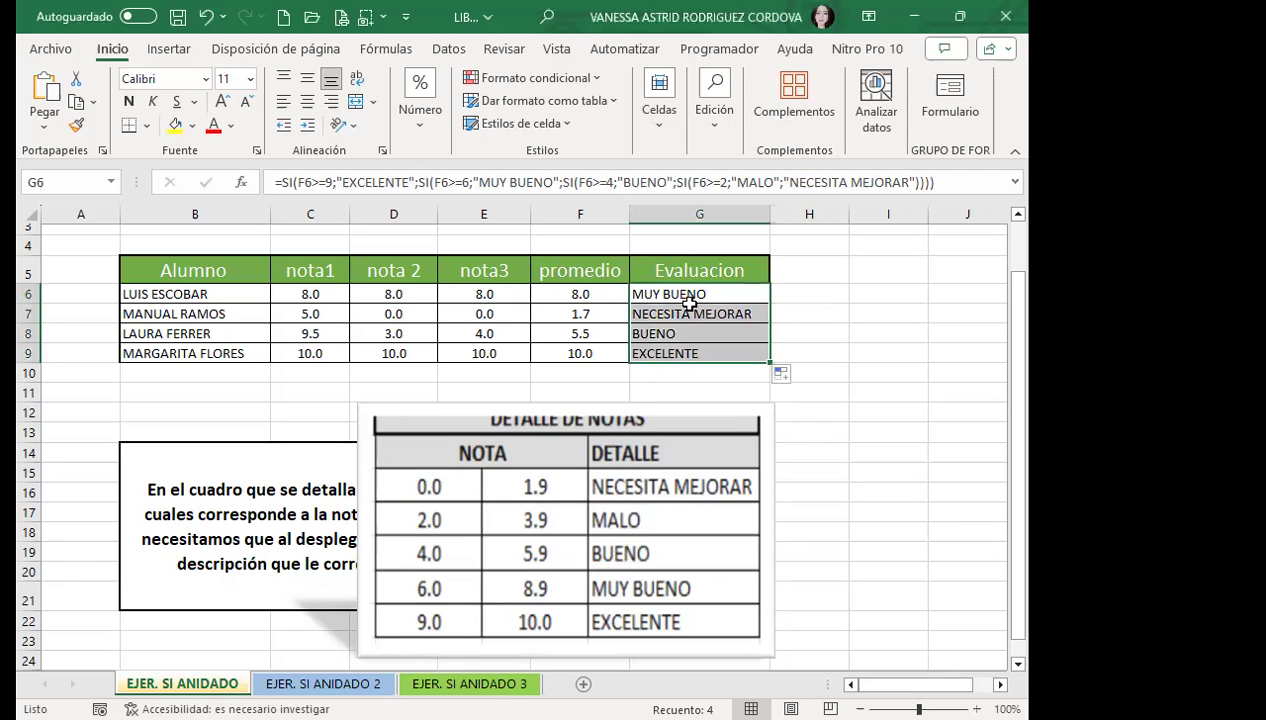
{"action": "left_click", "coordinate": [697, 294]}
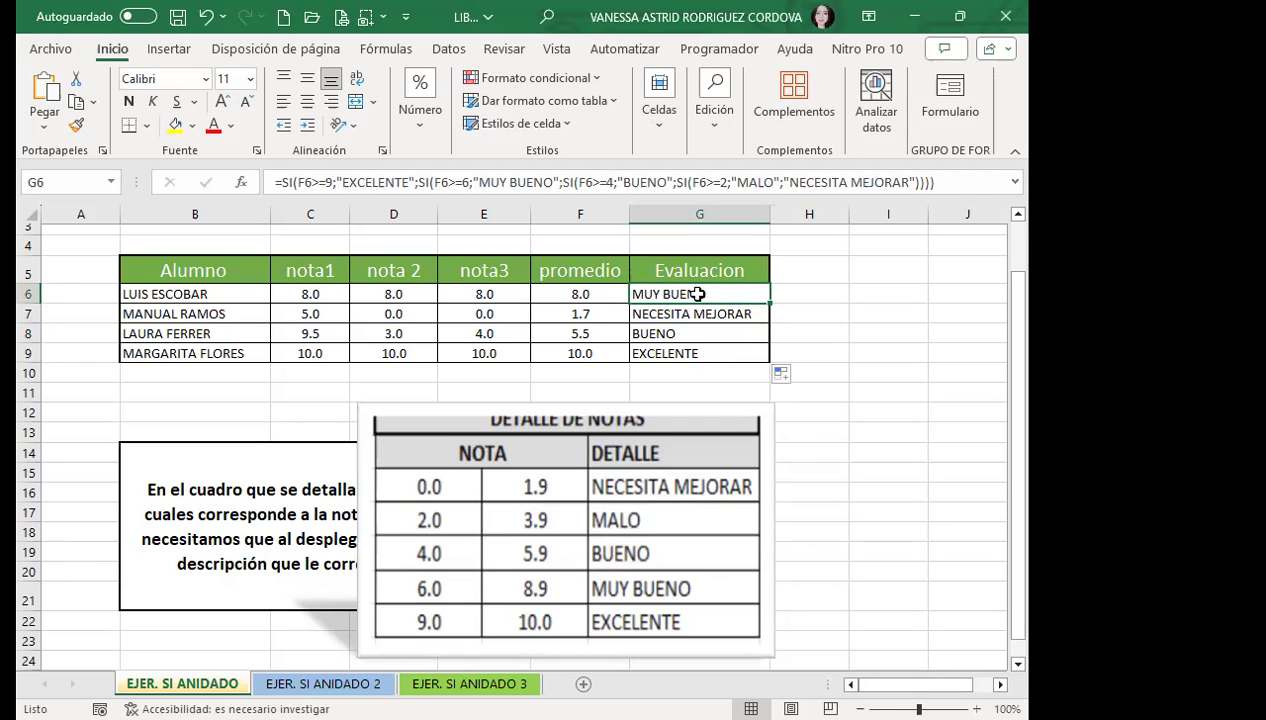
{"action": "left_click", "coordinate": [485, 573]}
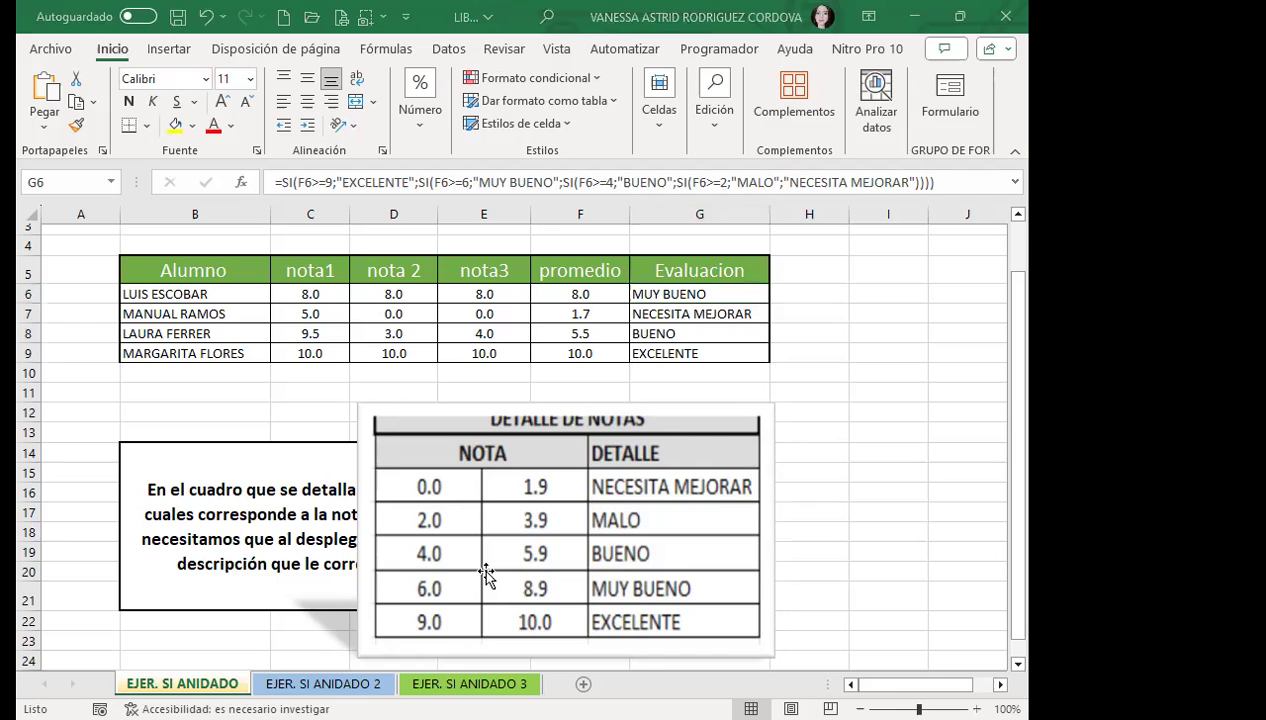
{"action": "left_click", "coordinate": [677, 358]}
{"action": "key", "text": "ctrl+v"}
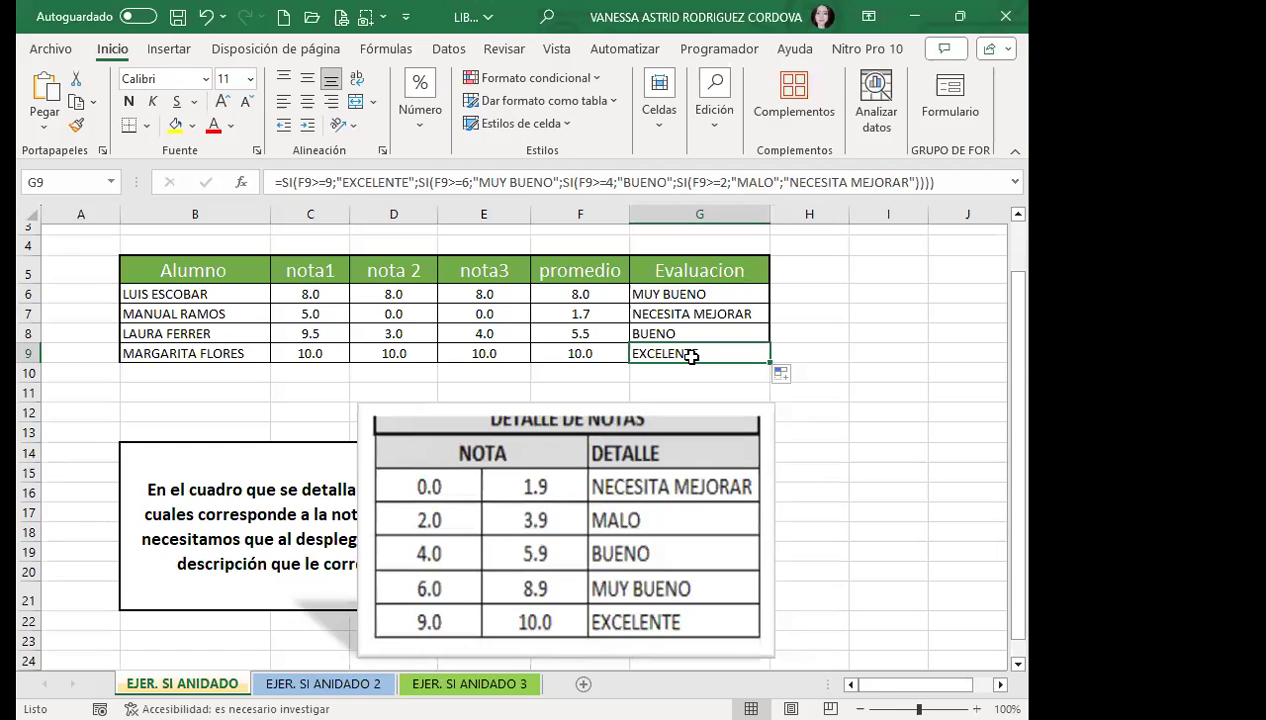
{"action": "double_click", "coordinate": [691, 356]}
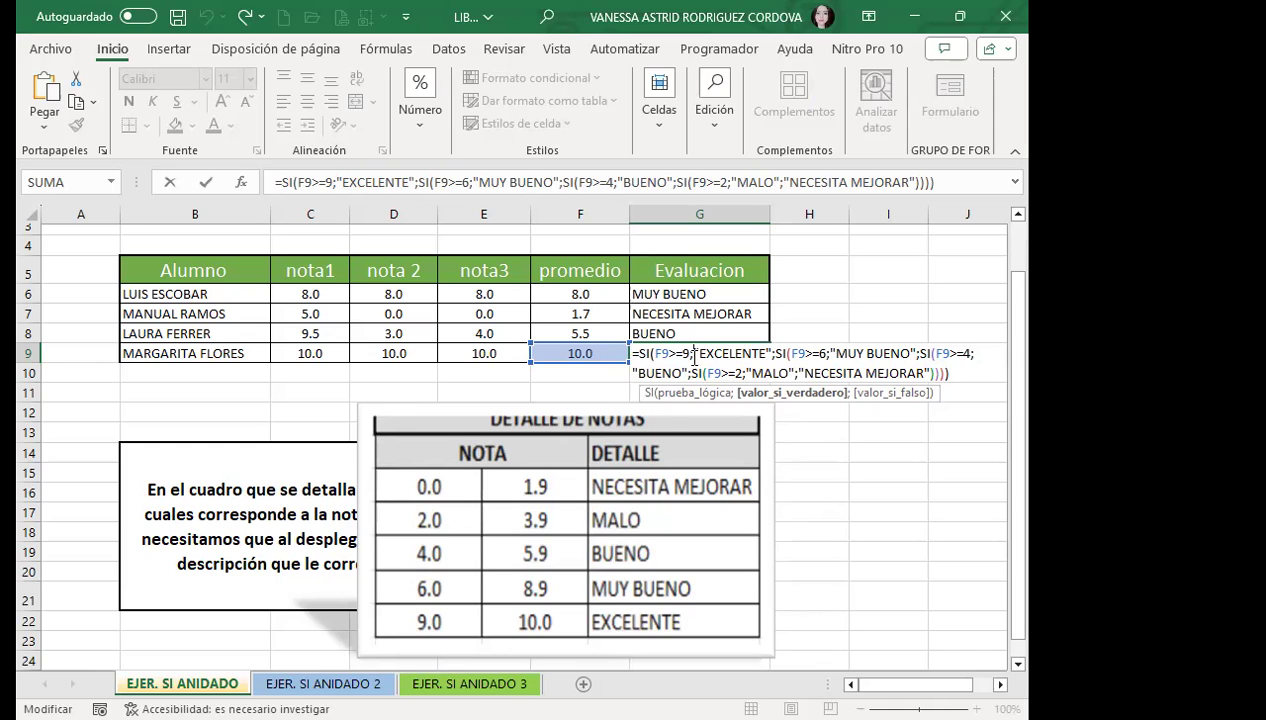
{"action": "key", "text": "Return"}
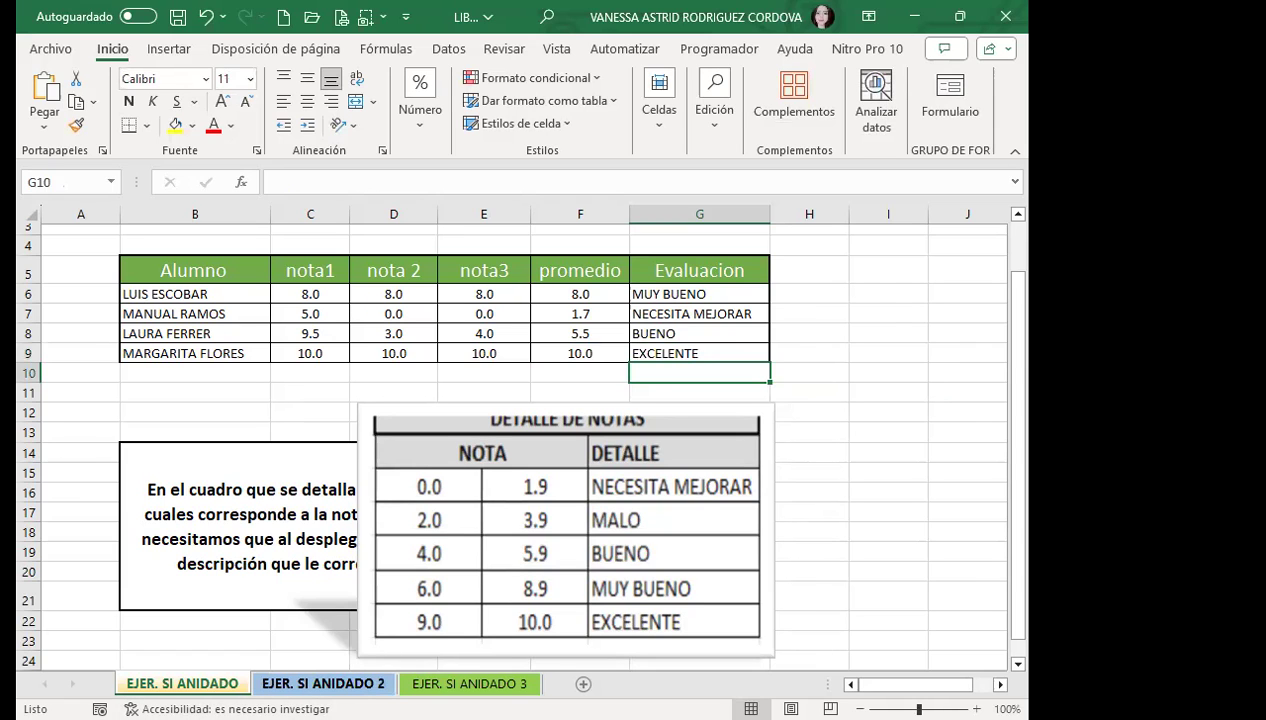
- Open the EJER. SI ANIDADO 2 sheet and scroll across to read the age rules
{"action": "left_click", "coordinate": [323, 683]}
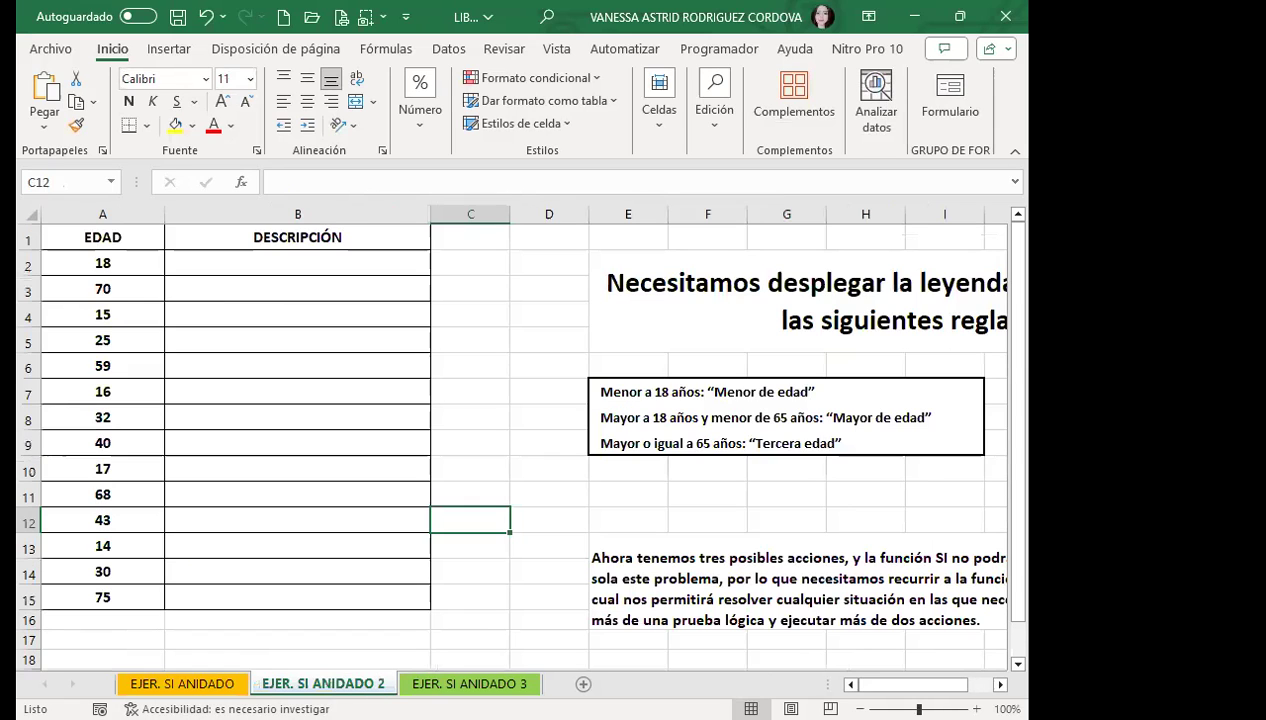
{"action": "left_click", "coordinate": [369, 362]}
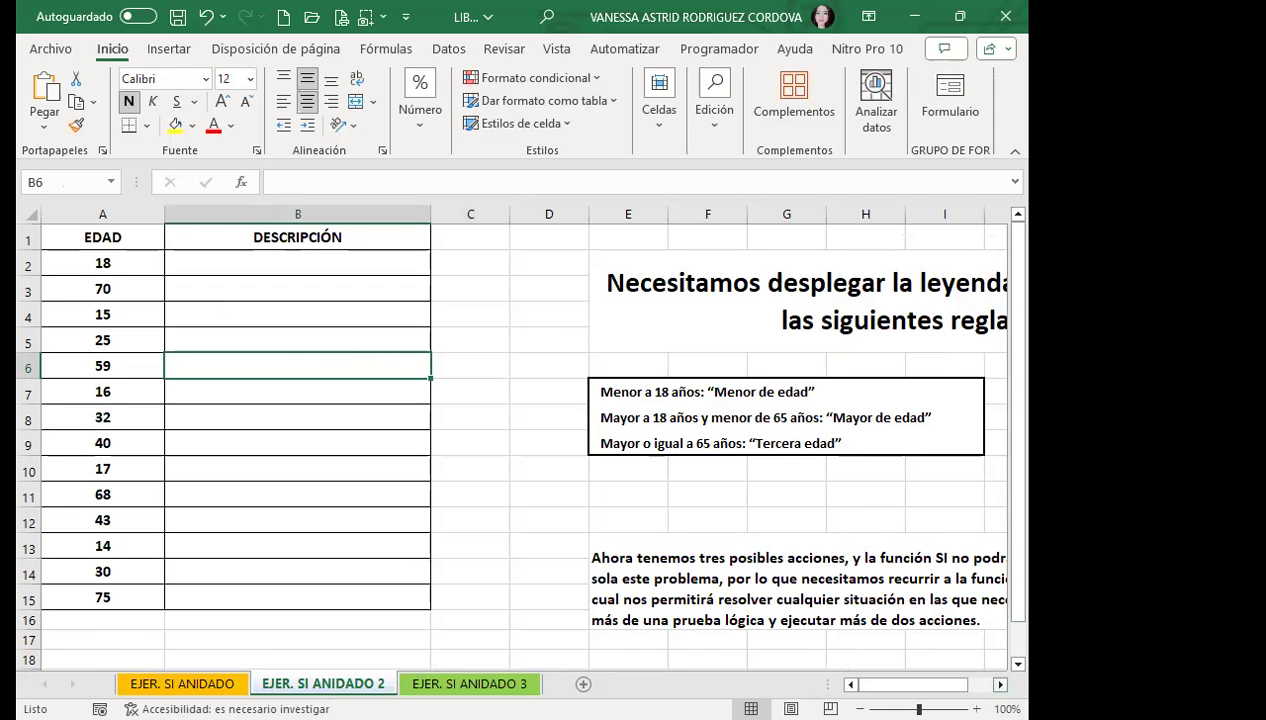
{"action": "left_click", "coordinate": [1000, 684]}
{"action": "left_click", "coordinate": [1000, 684]}
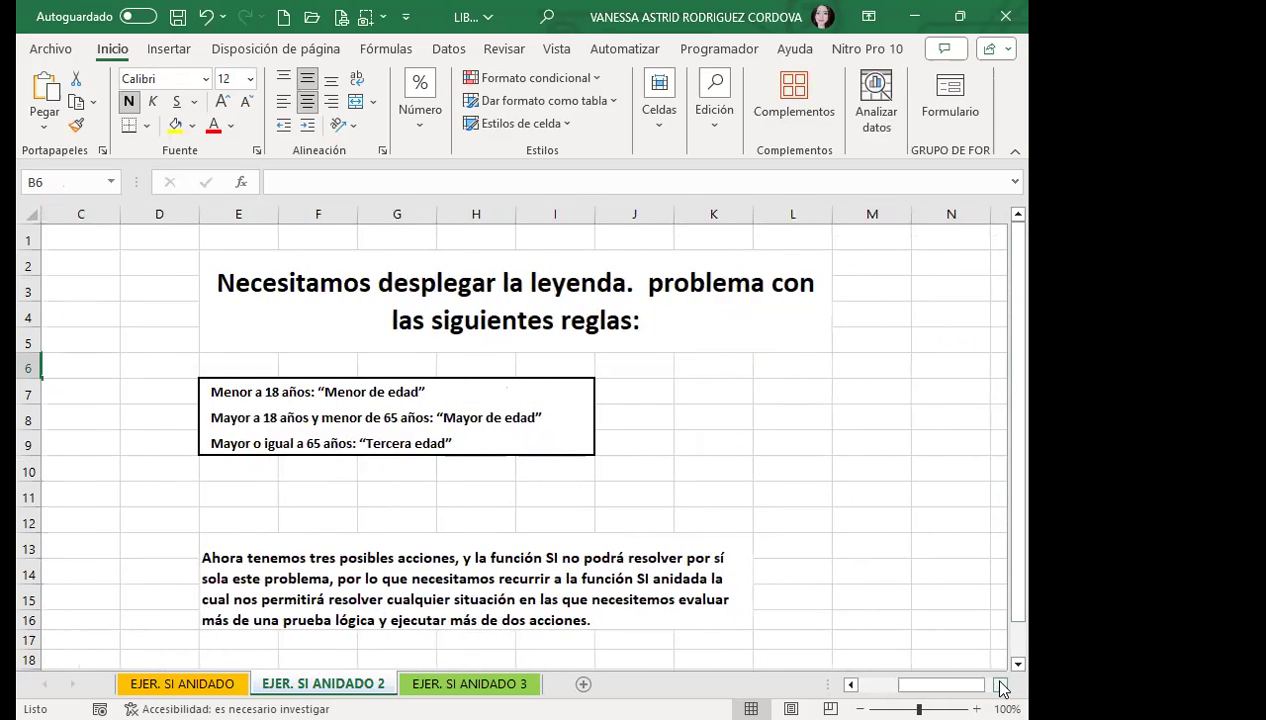
{"action": "left_click_drag", "start_coordinate": [940, 684], "coordinate": [902, 684]}
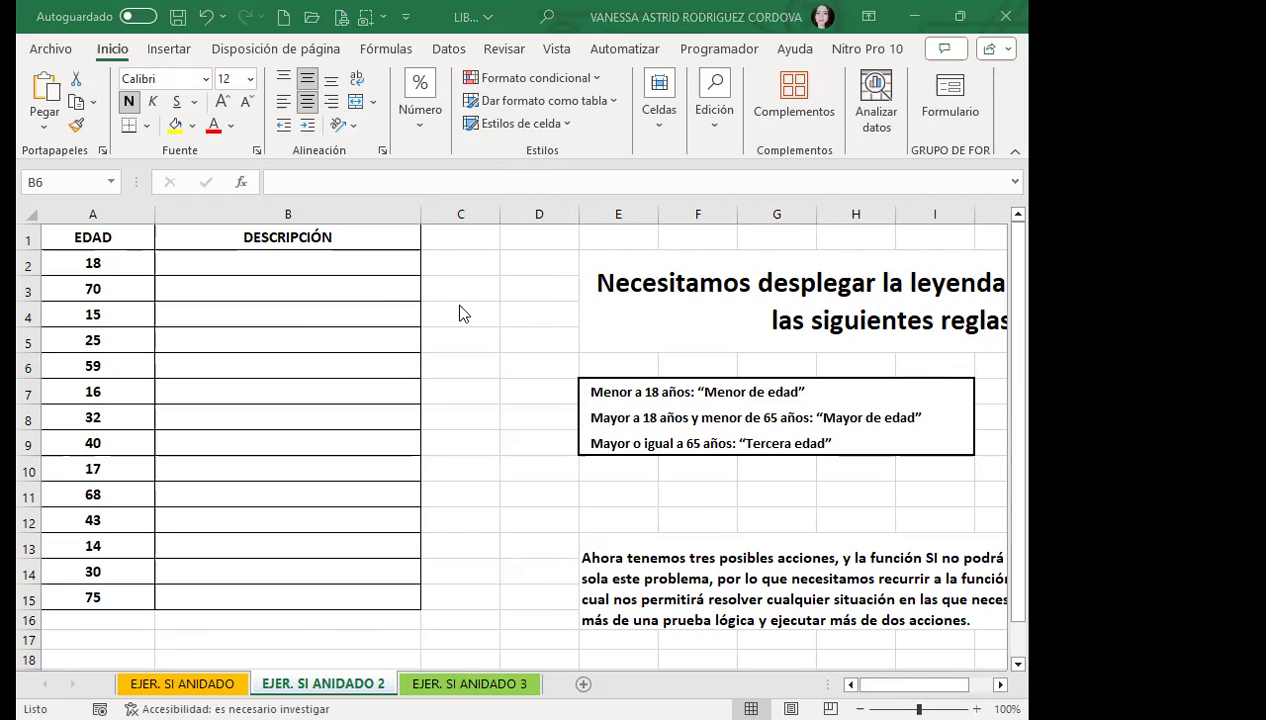
- Start the formula =SI( in cell B2, beside age 18
{"action": "left_click", "coordinate": [317, 260]}
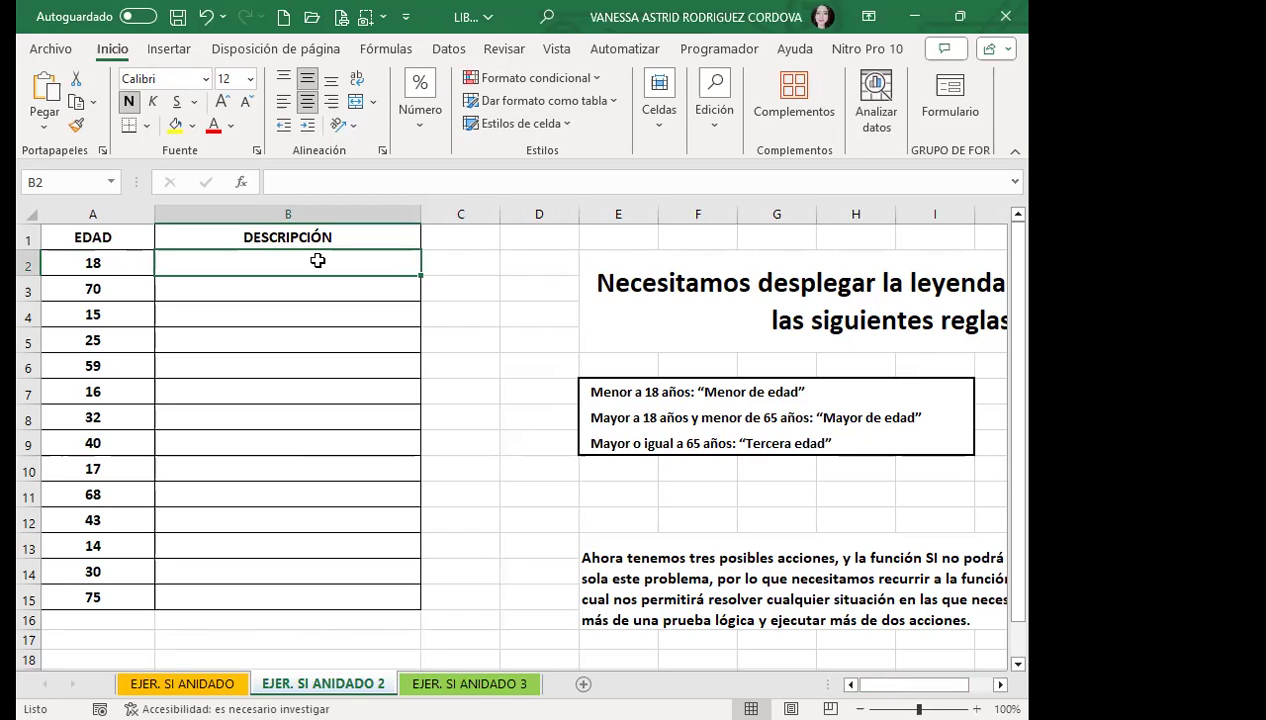
{"action": "type", "text": "="}
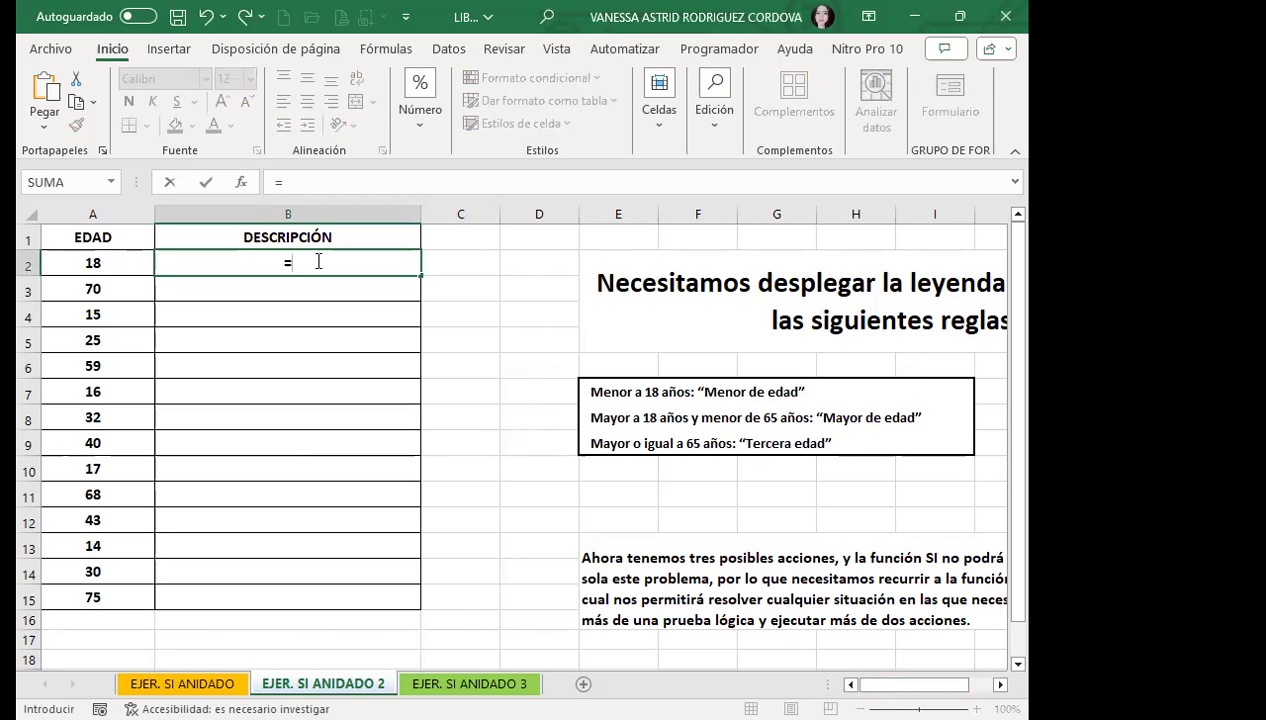
{"action": "type", "text": "S"}
{"action": "type", "text": "I"}
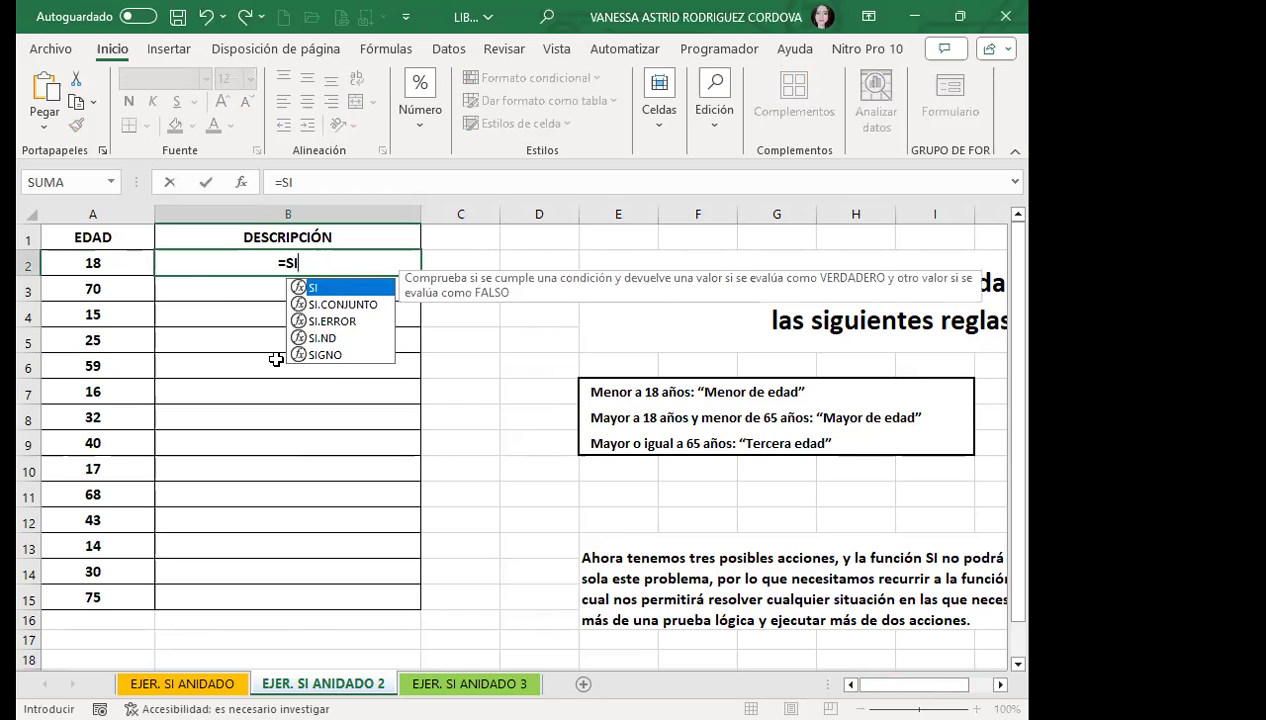
{"action": "type", "text": "("}
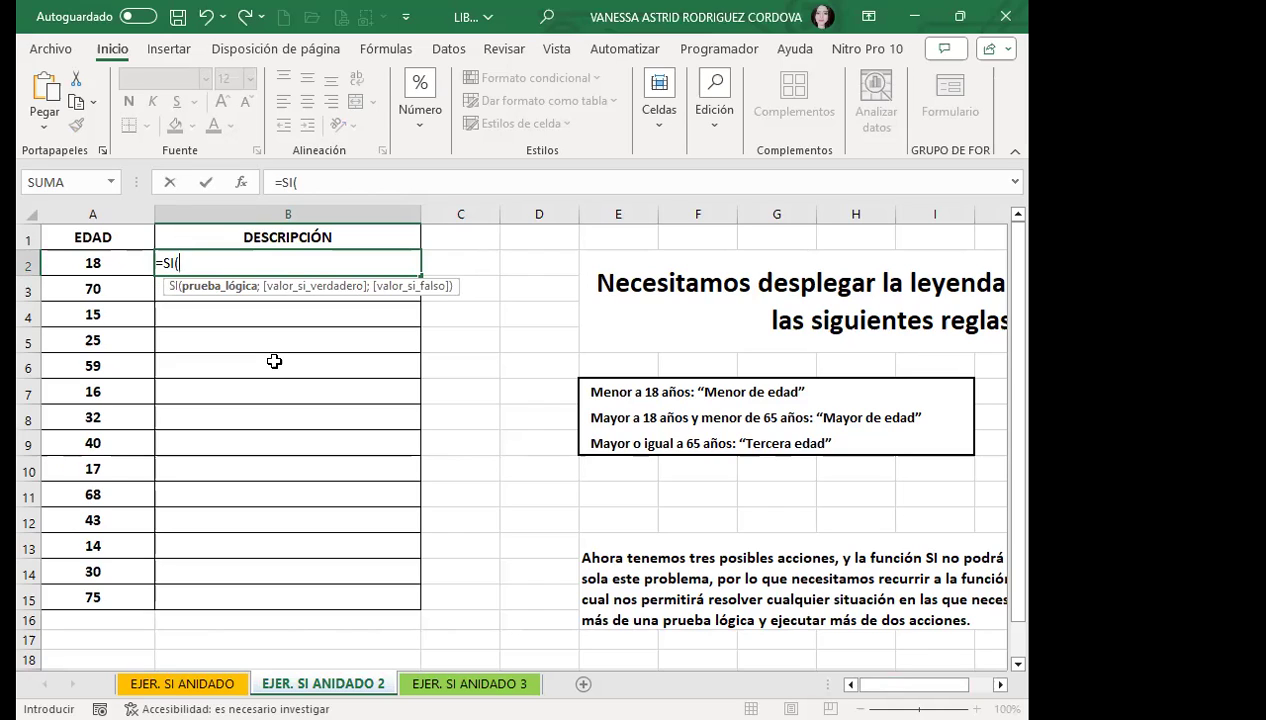
- Add the first test A2>=65 to the SI formula in B2
{"action": "left_click", "coordinate": [107, 262]}
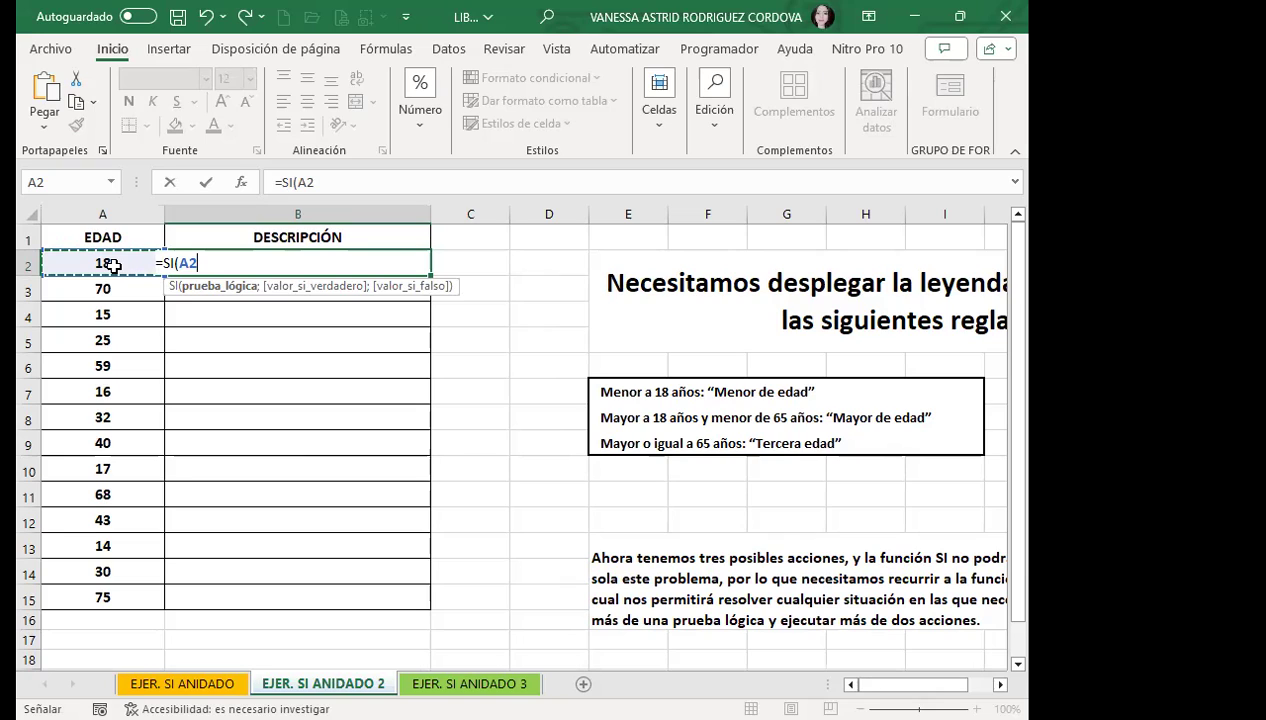
{"action": "type", "text": ">="}
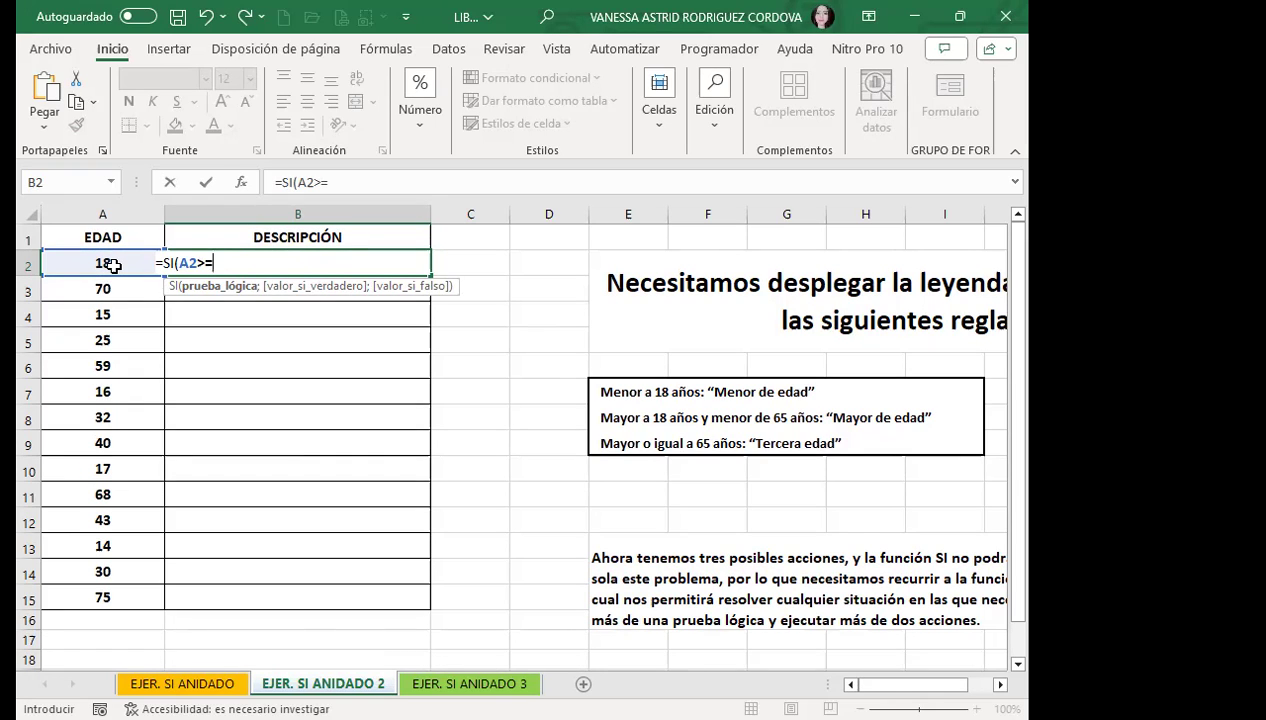
{"action": "type", "text": "65"}
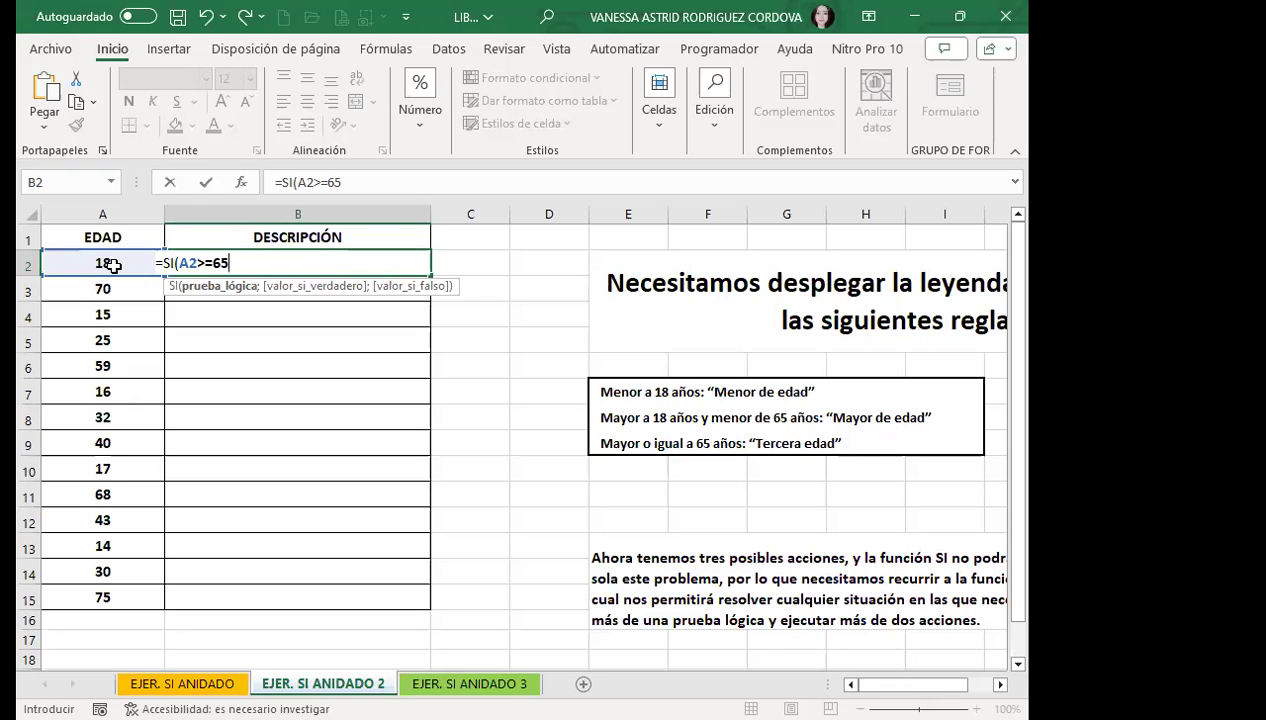
- Complete B2 as =SI(A2>=65;"TERCERA EDAD";SI(A2>=18;"MAYOR DE EDAD";"MENOR DE EDAD")) and commit it
{"action": "type", "text": ";\""}
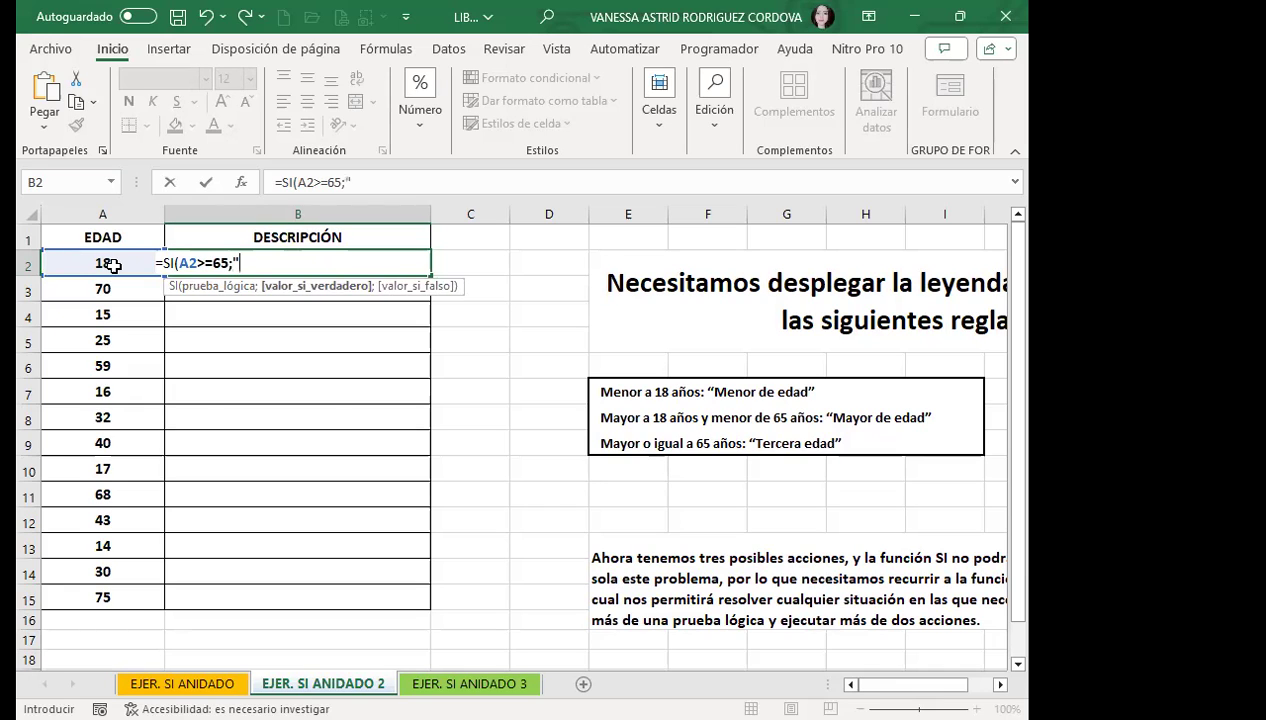
{"action": "type", "text": "TERCERA EDAD\""}
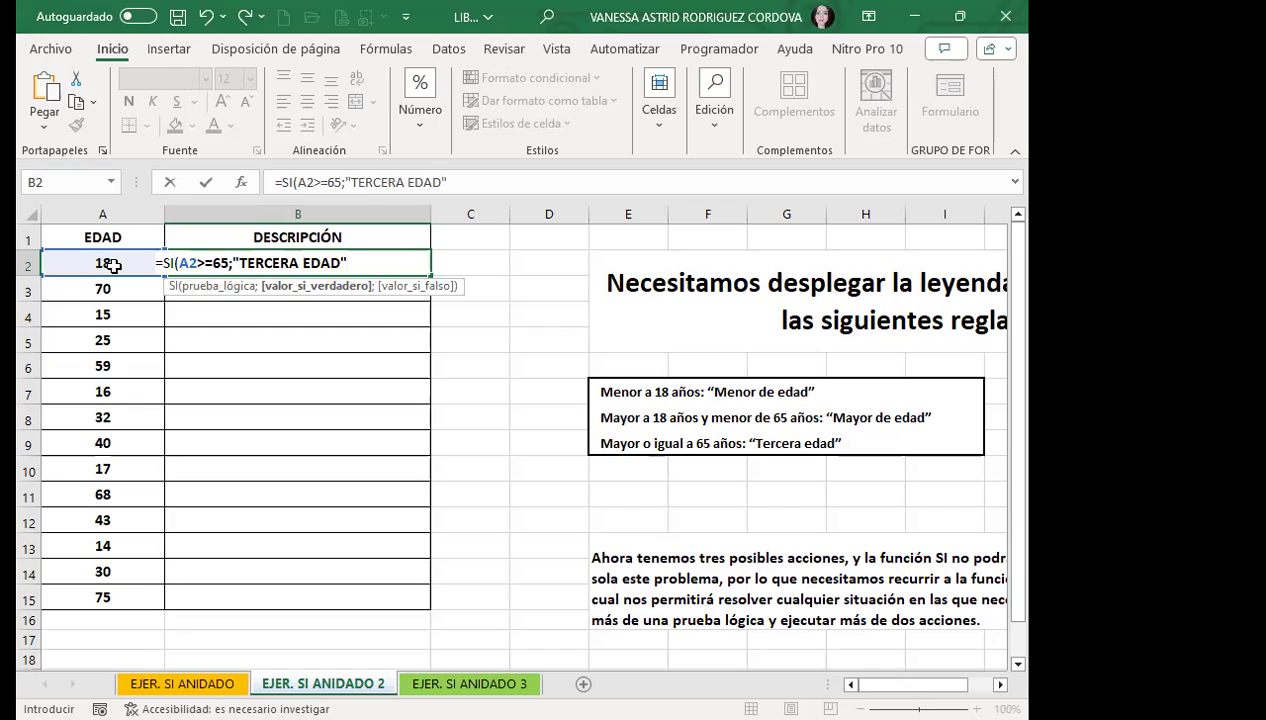
{"action": "type", "text": ";S"}
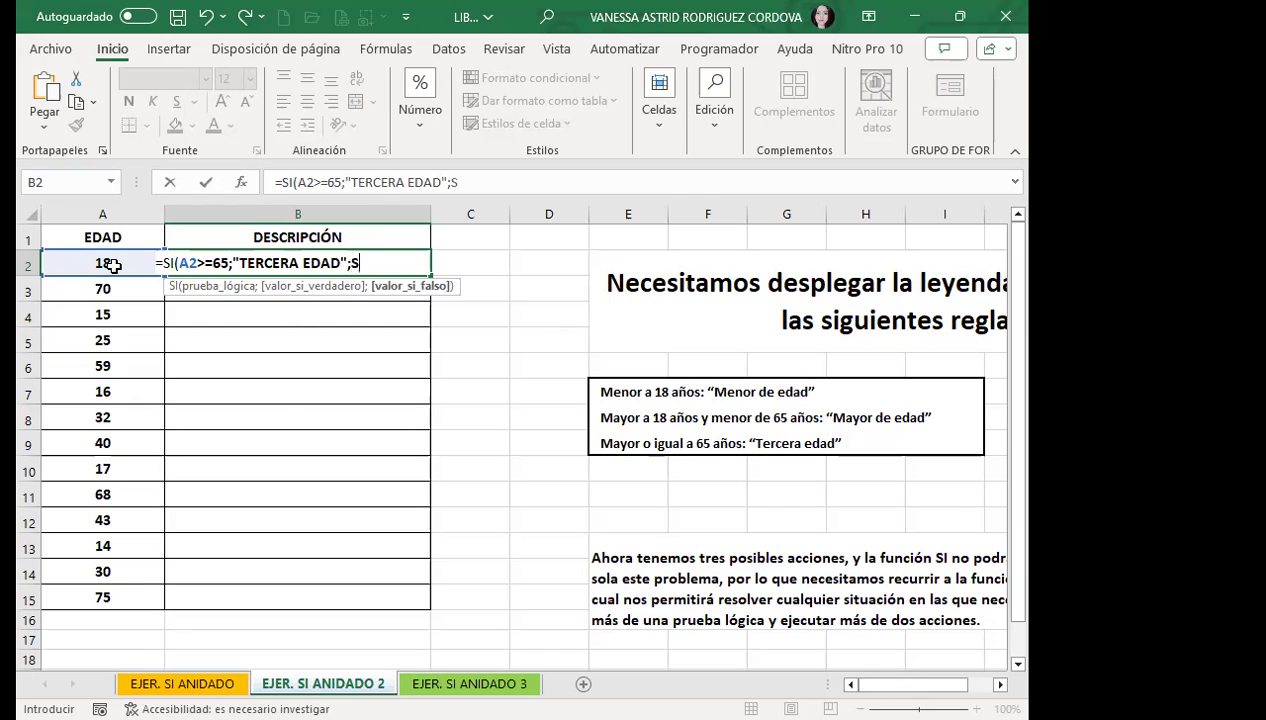
{"action": "type", "text": "I"}
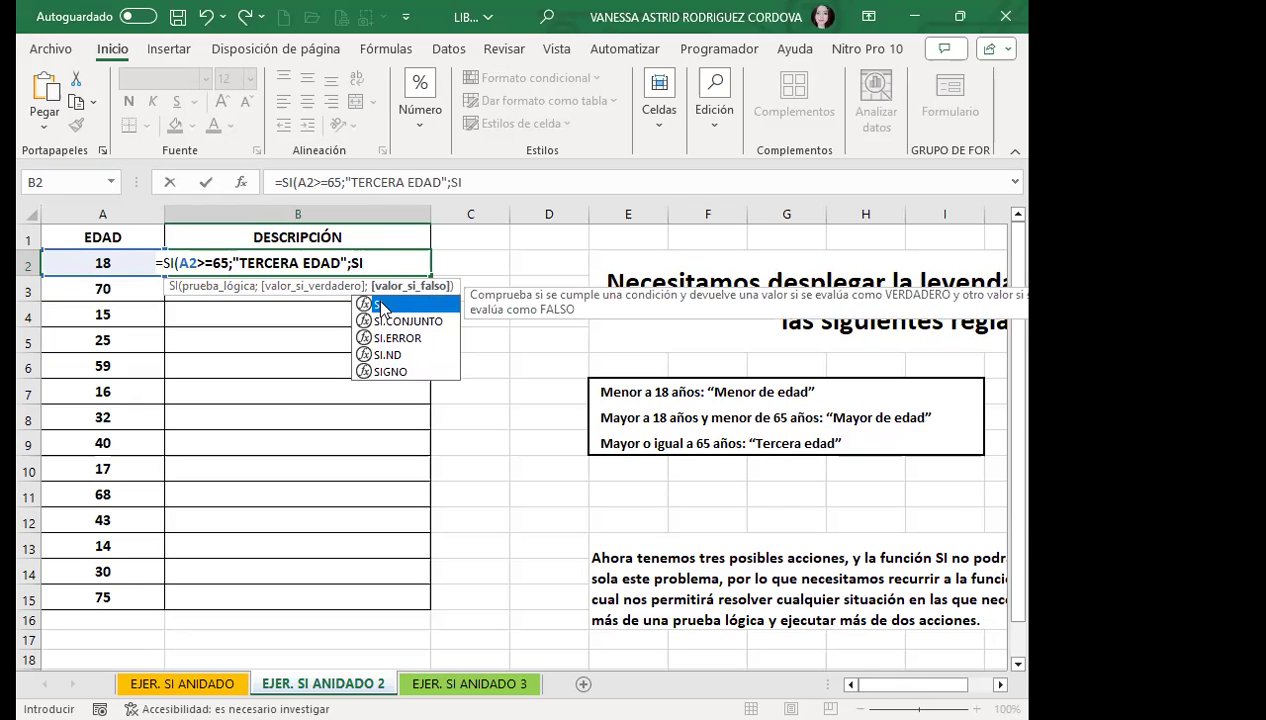
{"action": "double_click", "coordinate": [381, 305]}
{"action": "left_click", "coordinate": [93, 263]}
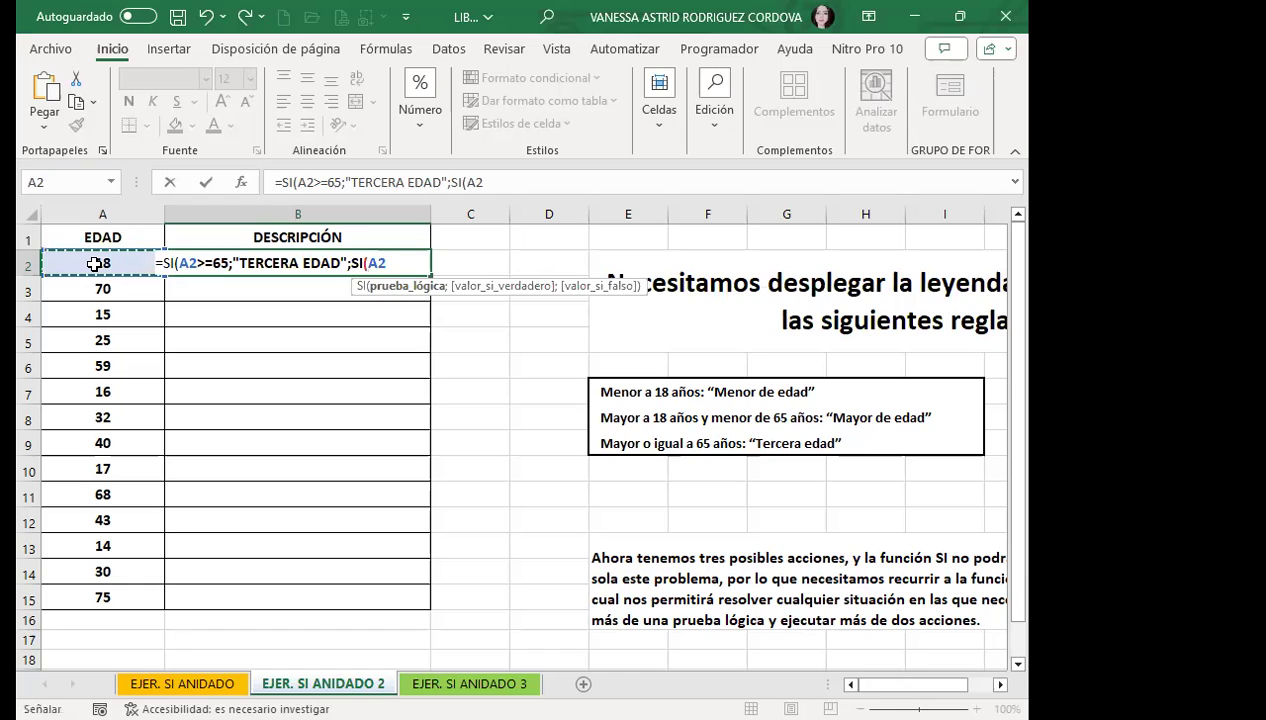
{"action": "type", "text": ">"}
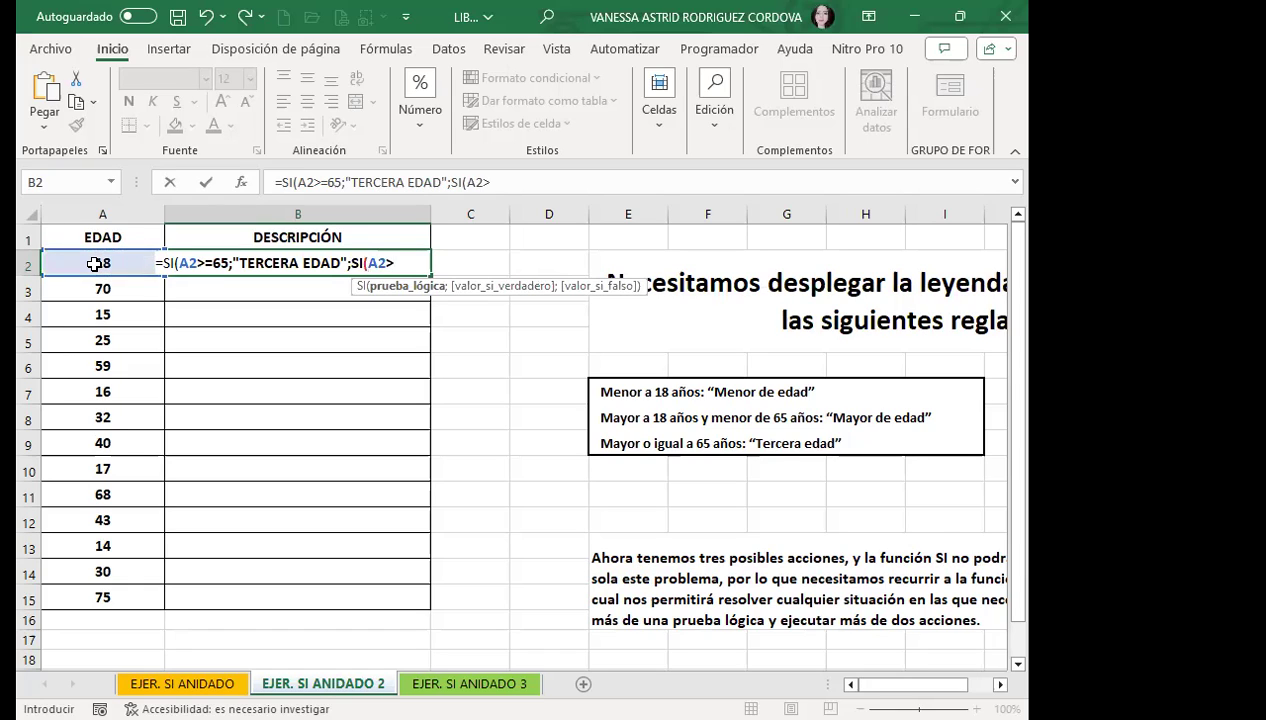
{"action": "type", "text": "="}
{"action": "type", "text": "18"}
{"action": "type", "text": ";\""}
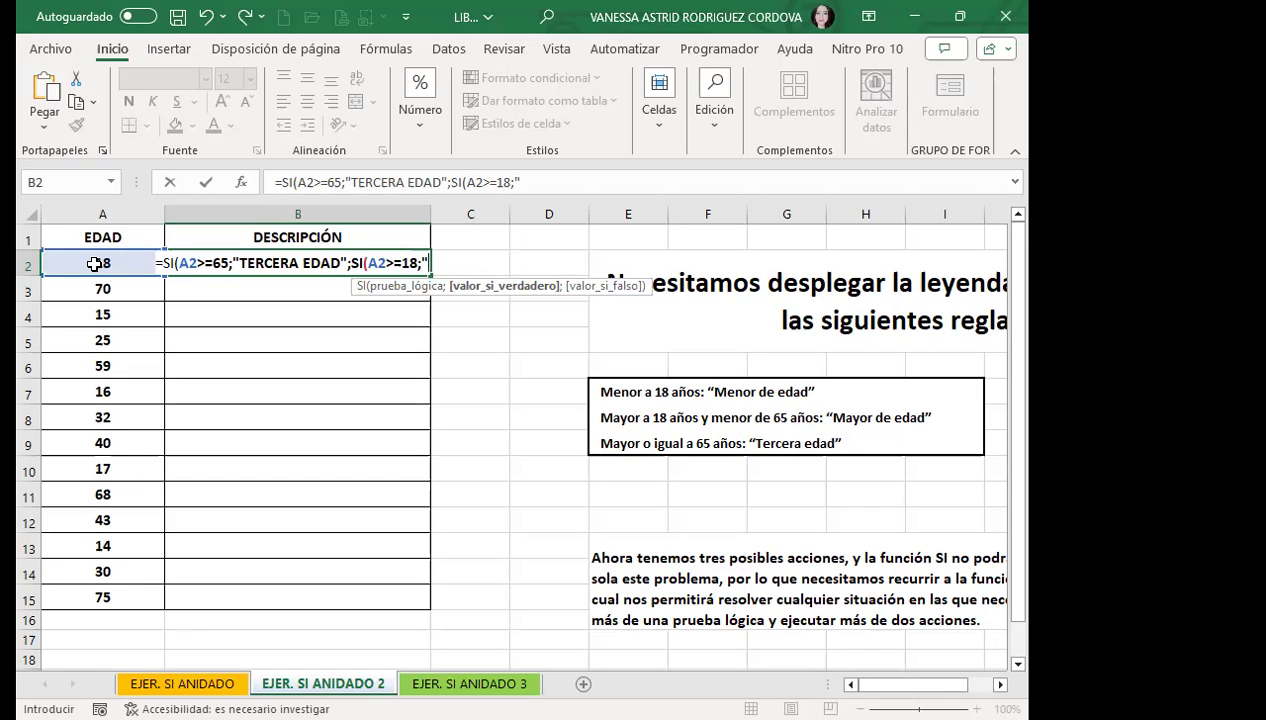
{"action": "type", "text": "MAYOR DE EDAD"}
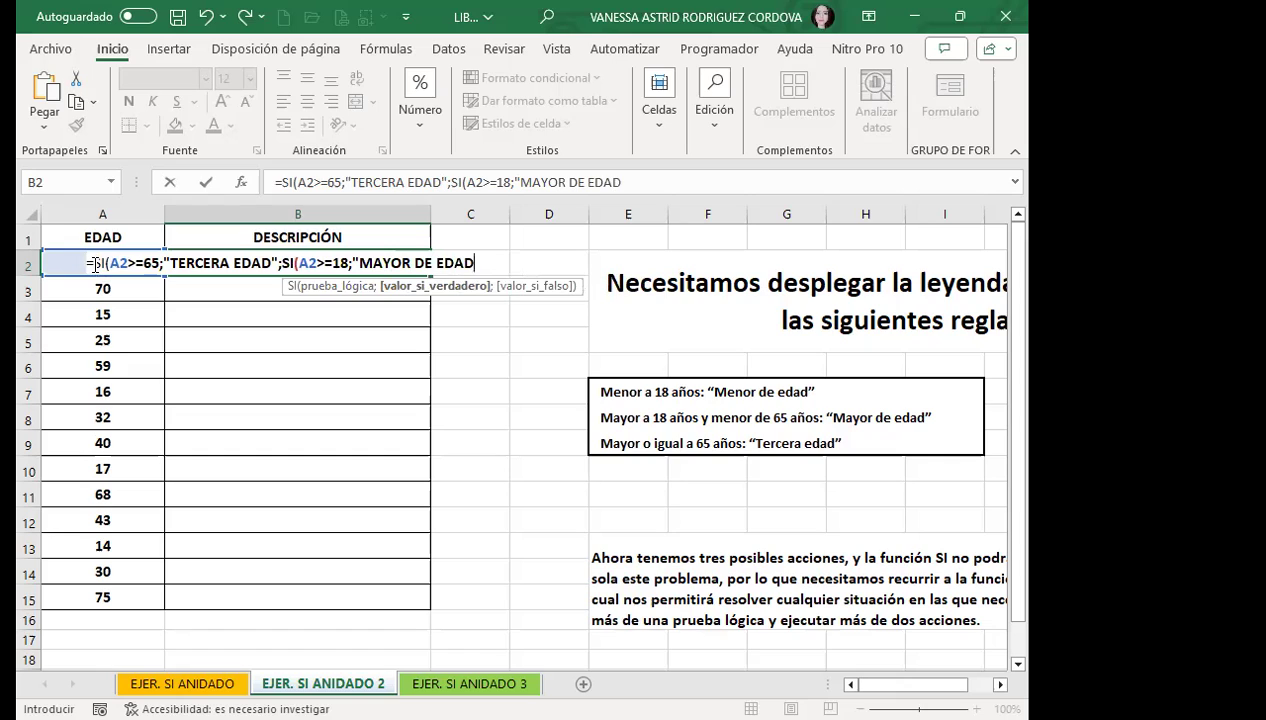
{"action": "type", "text": "\";\"MENOR DE EDAD2"}
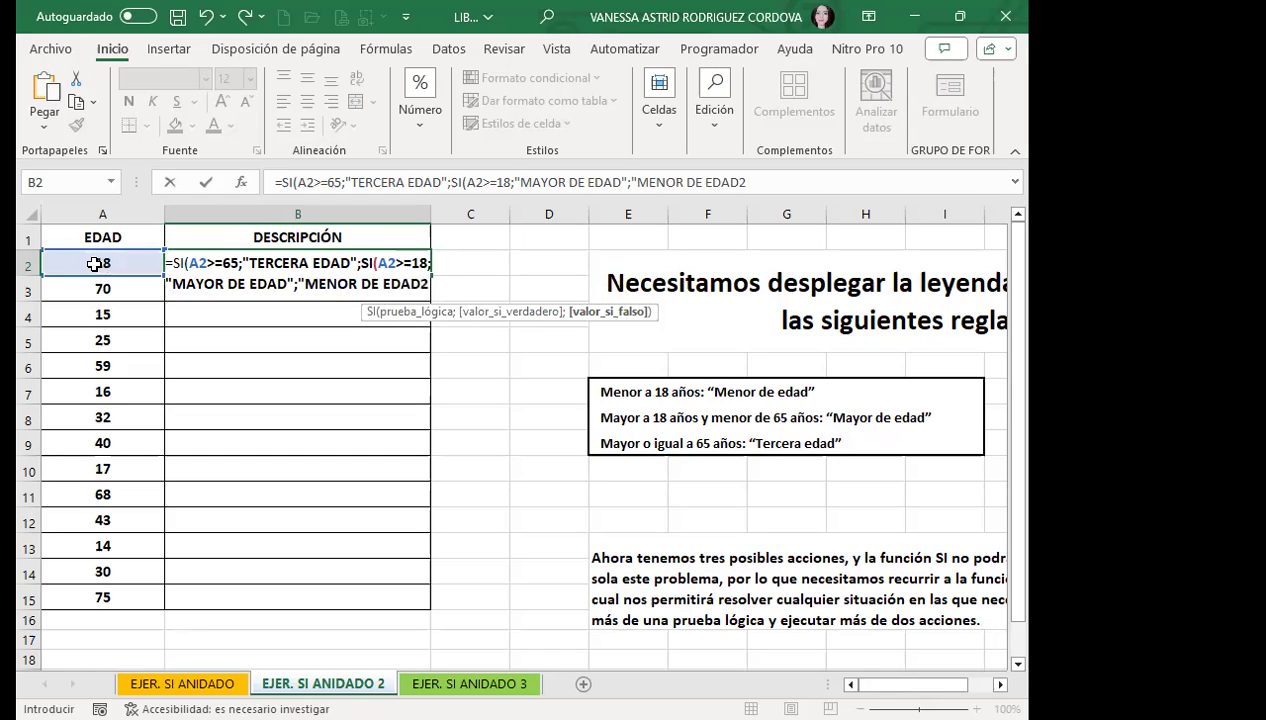
{"action": "key", "text": "BackSpace"}
{"action": "type", "text": "\""}
{"action": "type", "text": ")"}
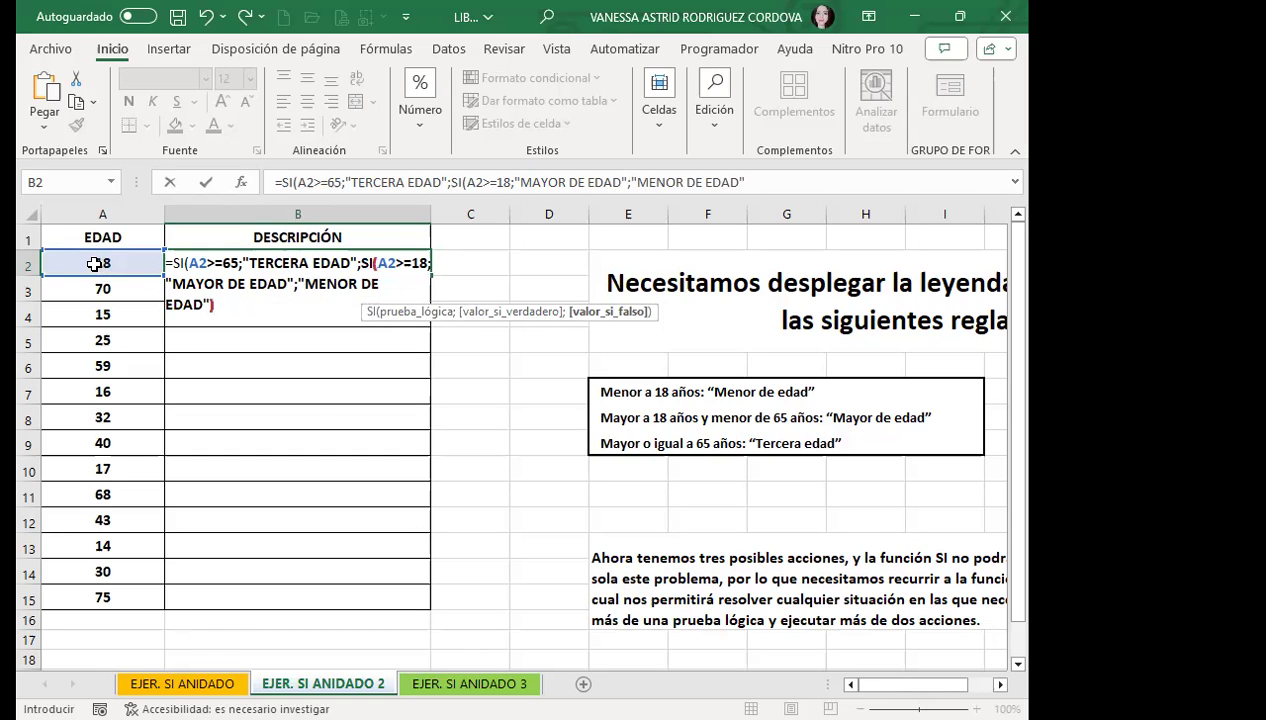
{"action": "type", "text": ")"}
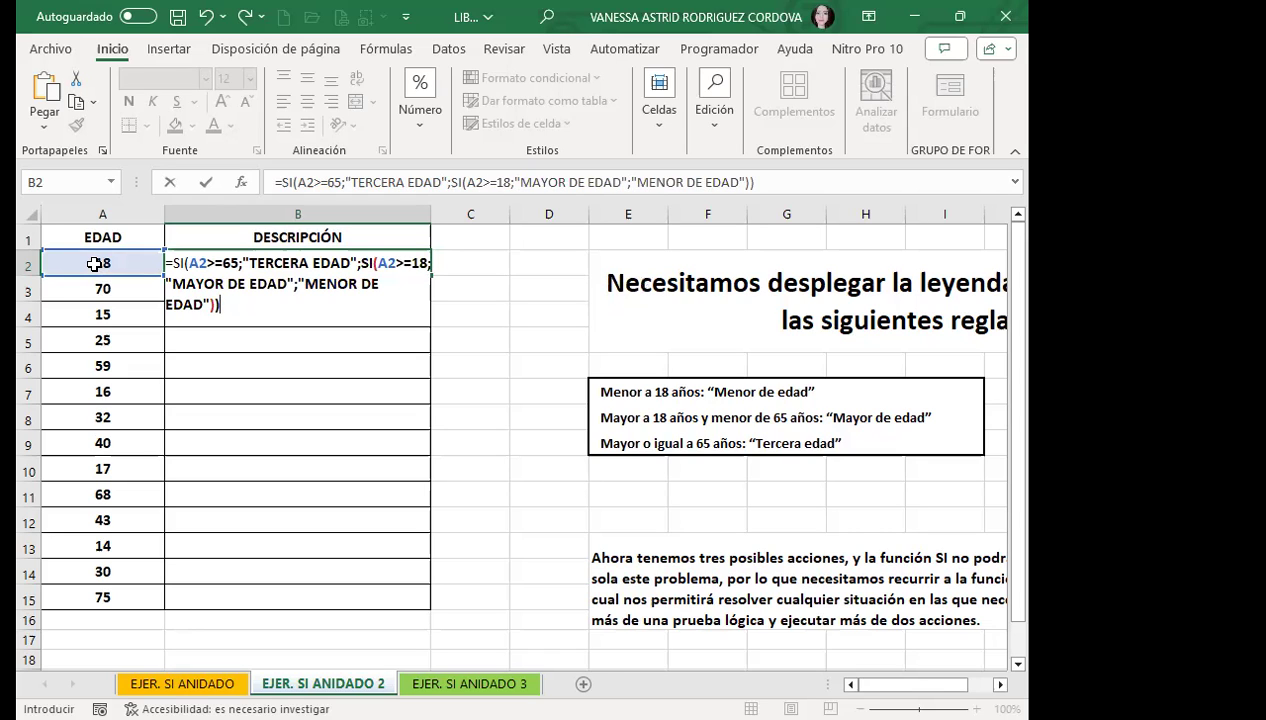
{"action": "key", "text": "Return"}
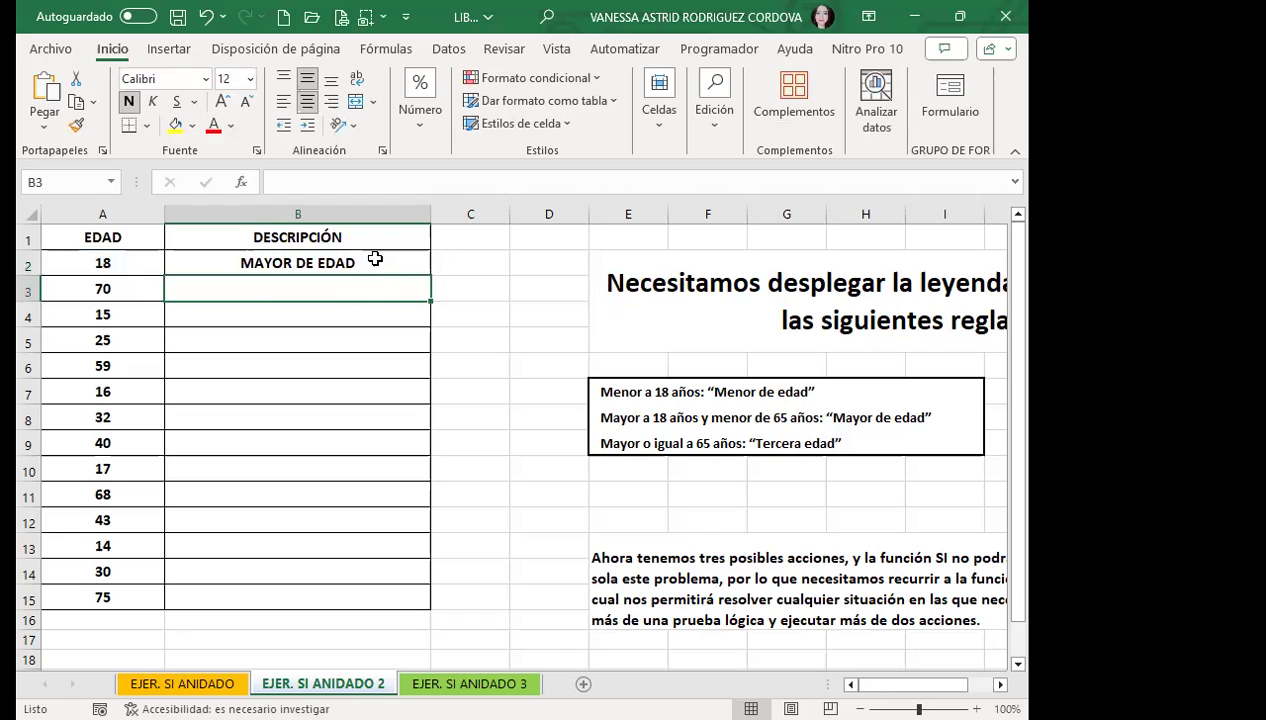
- Copy the B2 formula down the DESCRIPCIÓN column through B15
{"action": "left_click", "coordinate": [370, 256]}
{"action": "double_click", "coordinate": [427, 277]}
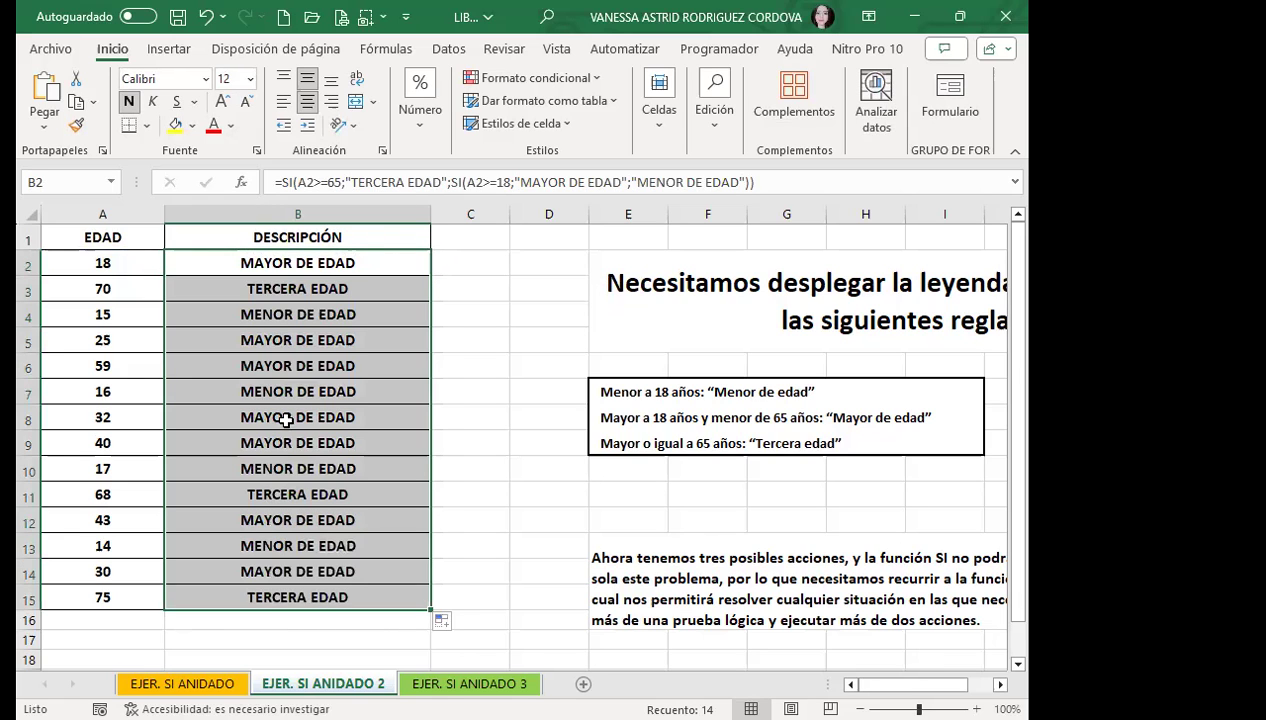
{"action": "scroll", "coordinate": [285, 425], "scroll_direction": "down", "scroll_amount": 2}
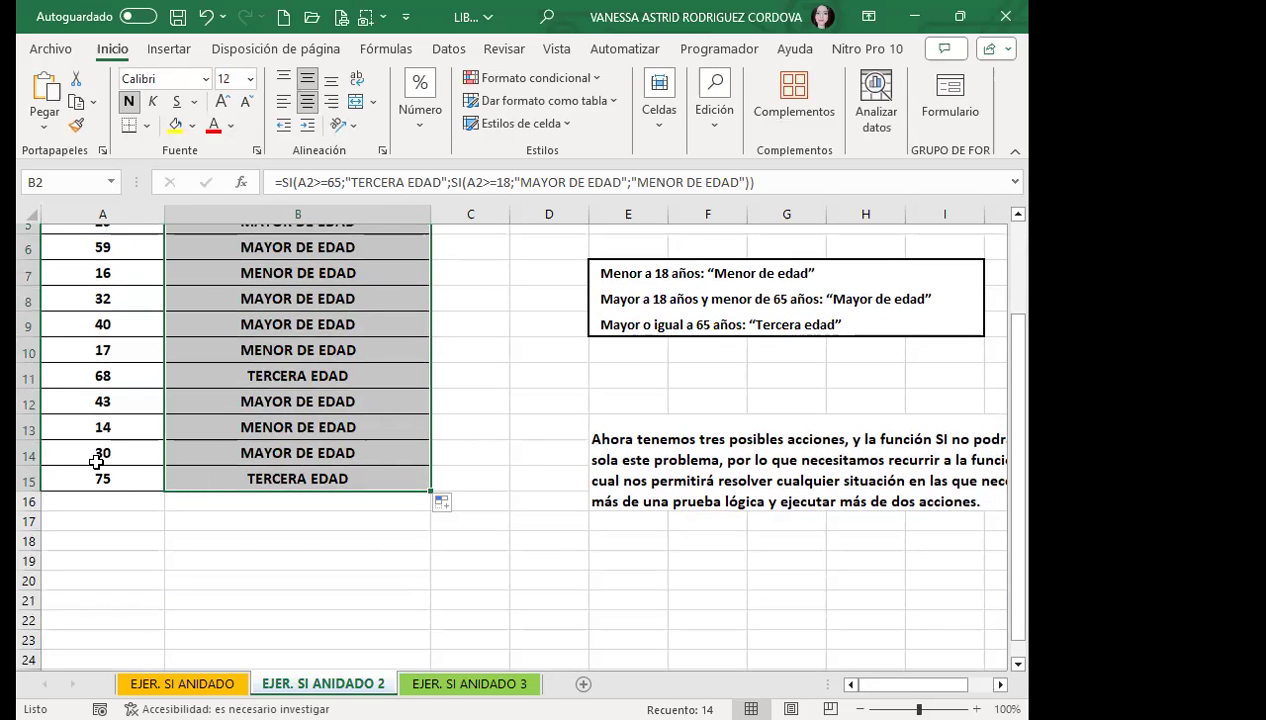
- Check the copied formulas in cells B14 up through B8
{"action": "left_click", "coordinate": [238, 452]}
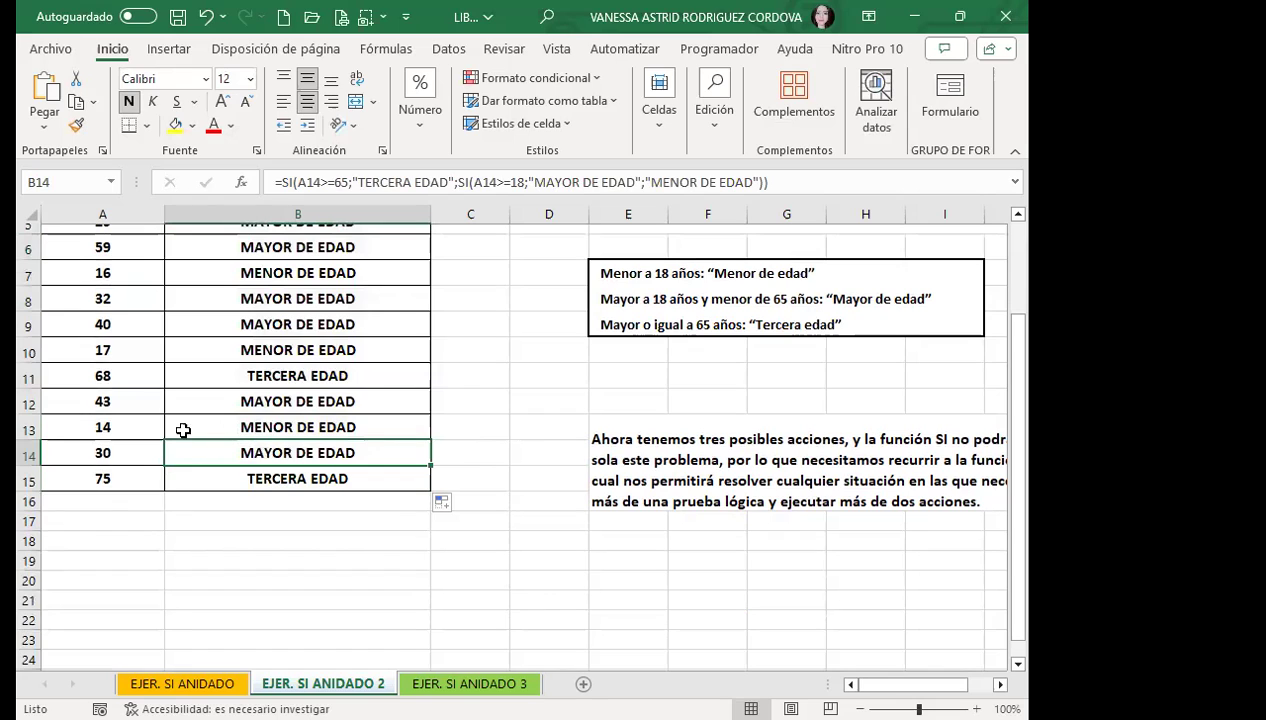
{"action": "left_click", "coordinate": [232, 427]}
{"action": "left_click", "coordinate": [198, 402]}
{"action": "left_click", "coordinate": [202, 376]}
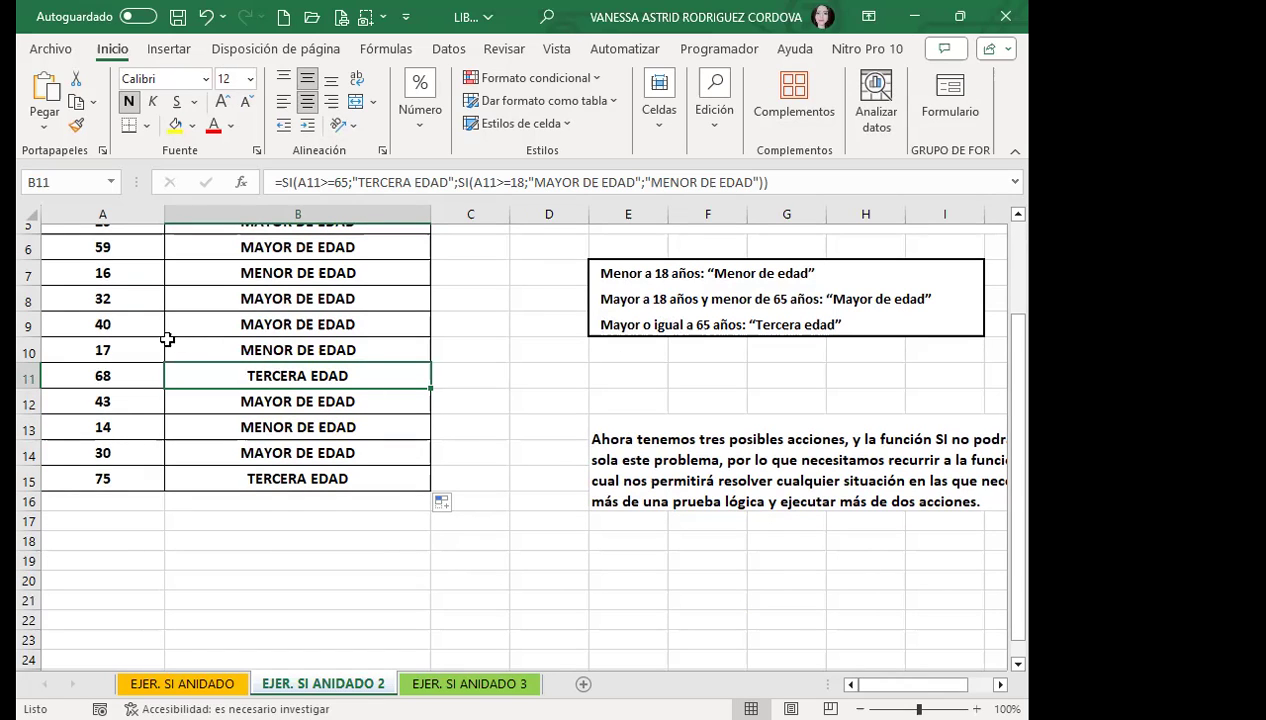
{"action": "left_click", "coordinate": [206, 349]}
{"action": "left_click", "coordinate": [209, 318]}
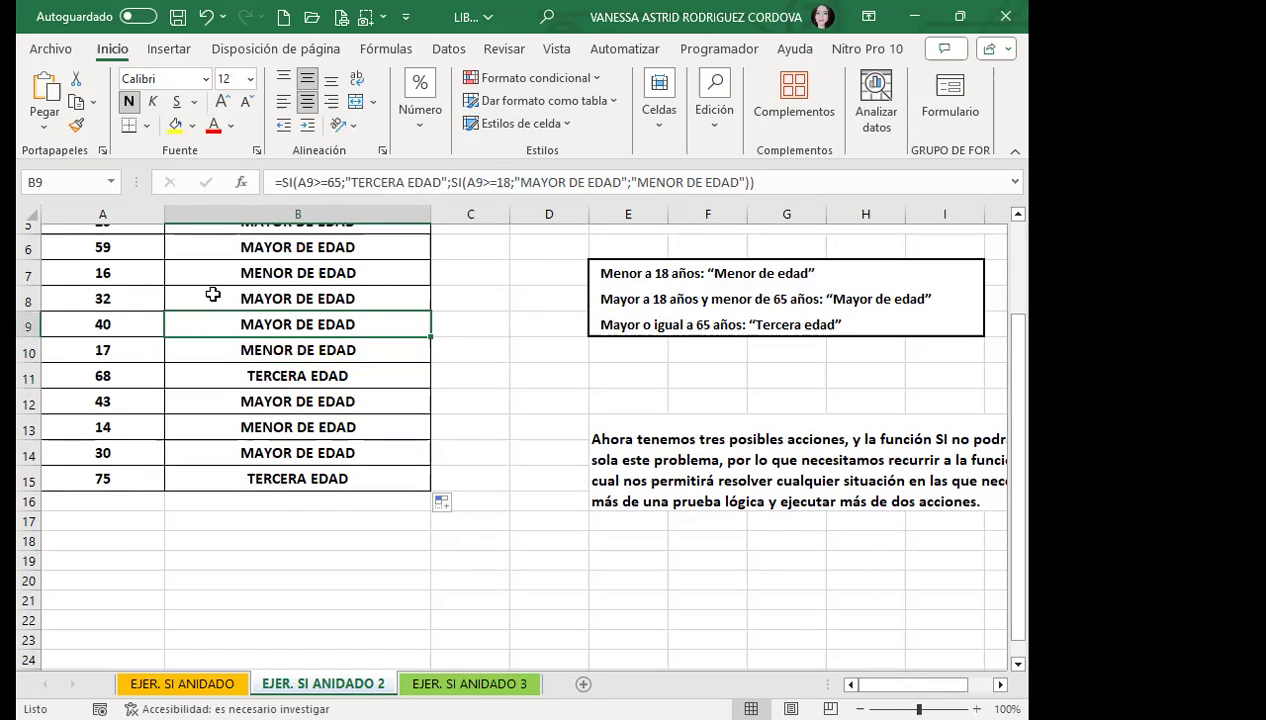
{"action": "left_click", "coordinate": [213, 294]}
- Verify the formulas in B7, B6, B3, B2 and again in B14
{"action": "scroll", "coordinate": [228, 370], "scroll_direction": "up", "scroll_amount": 1}
{"action": "scroll", "coordinate": [225, 383], "scroll_direction": "up", "scroll_amount": 1}
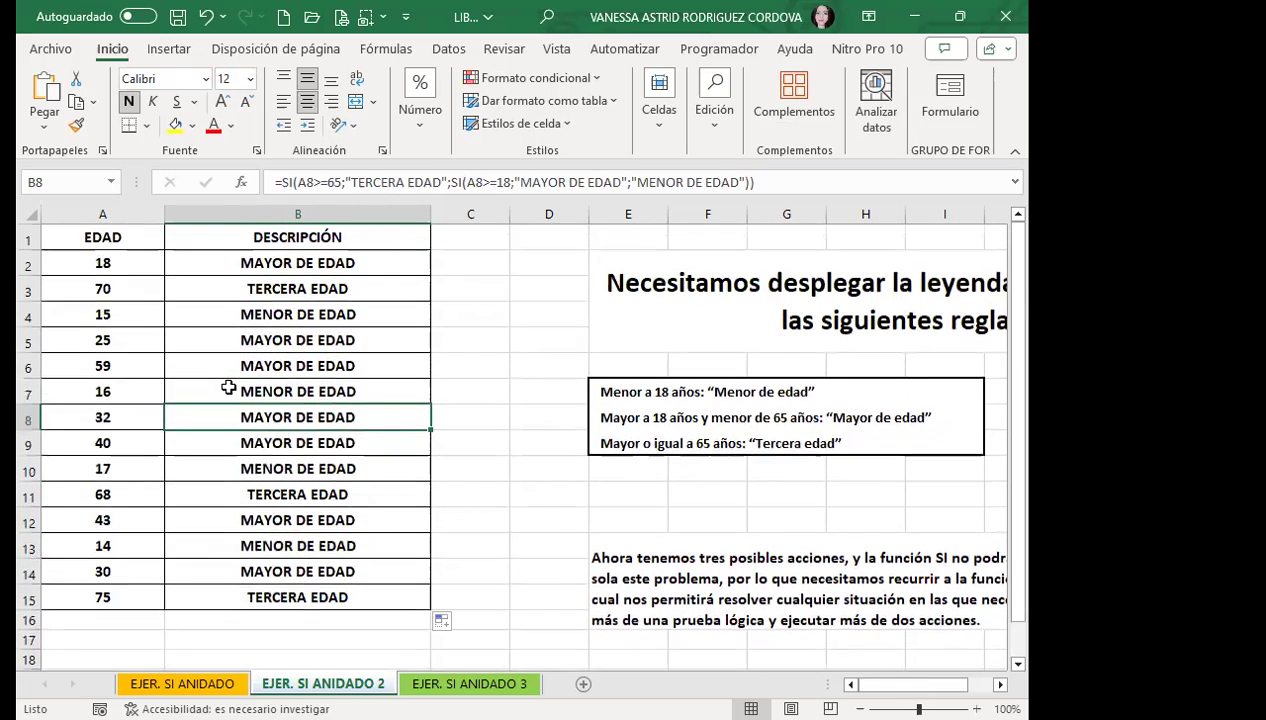
{"action": "left_click", "coordinate": [214, 391]}
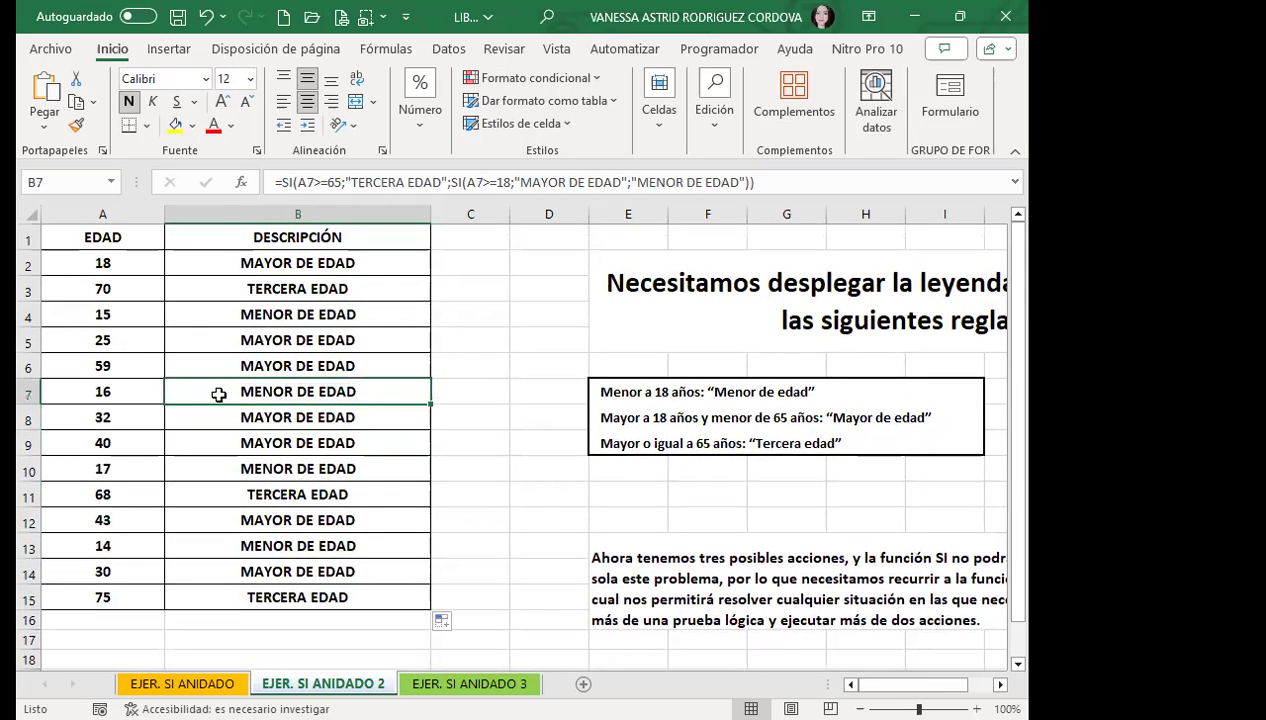
{"action": "left_click", "coordinate": [212, 366]}
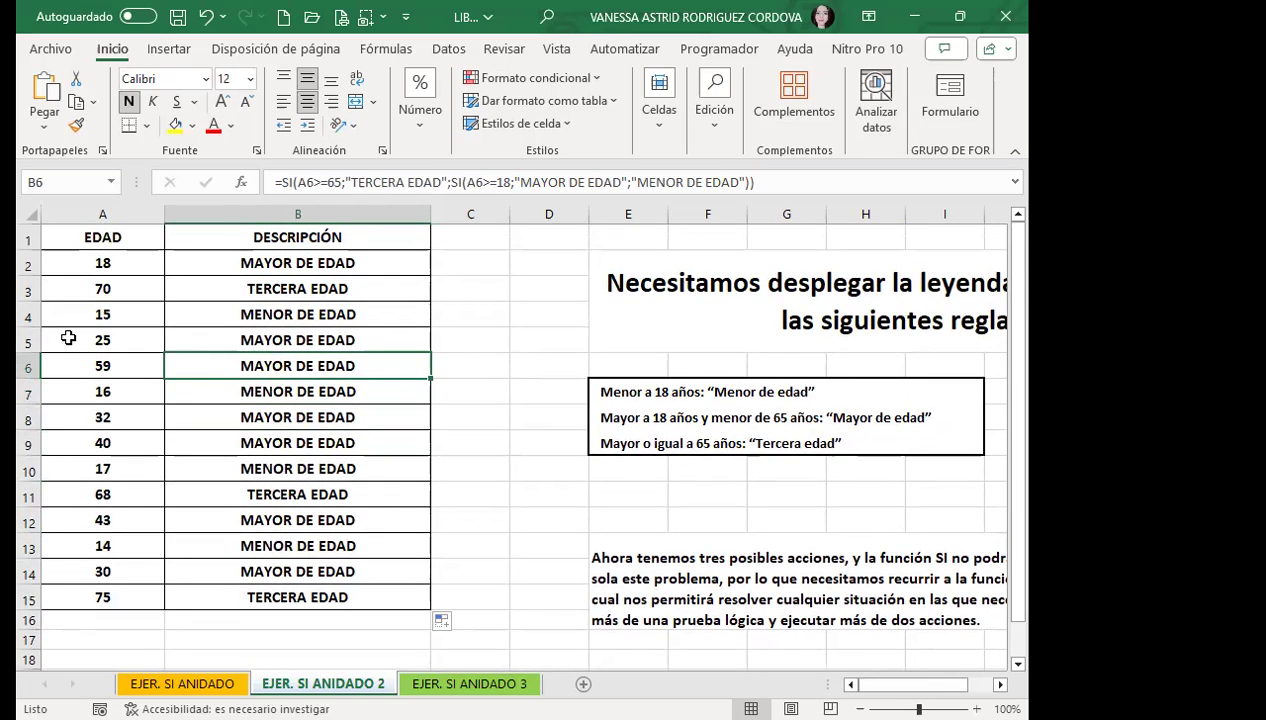
{"action": "left_click", "coordinate": [220, 286]}
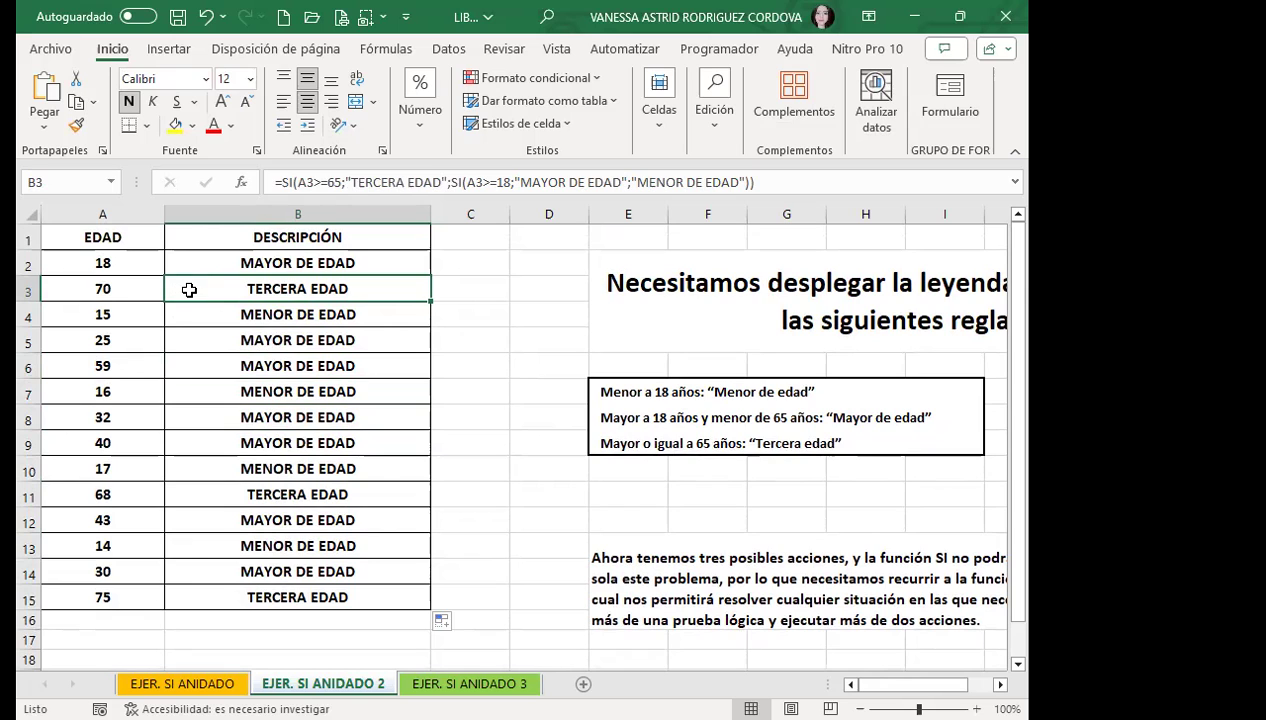
{"action": "left_click", "coordinate": [205, 262]}
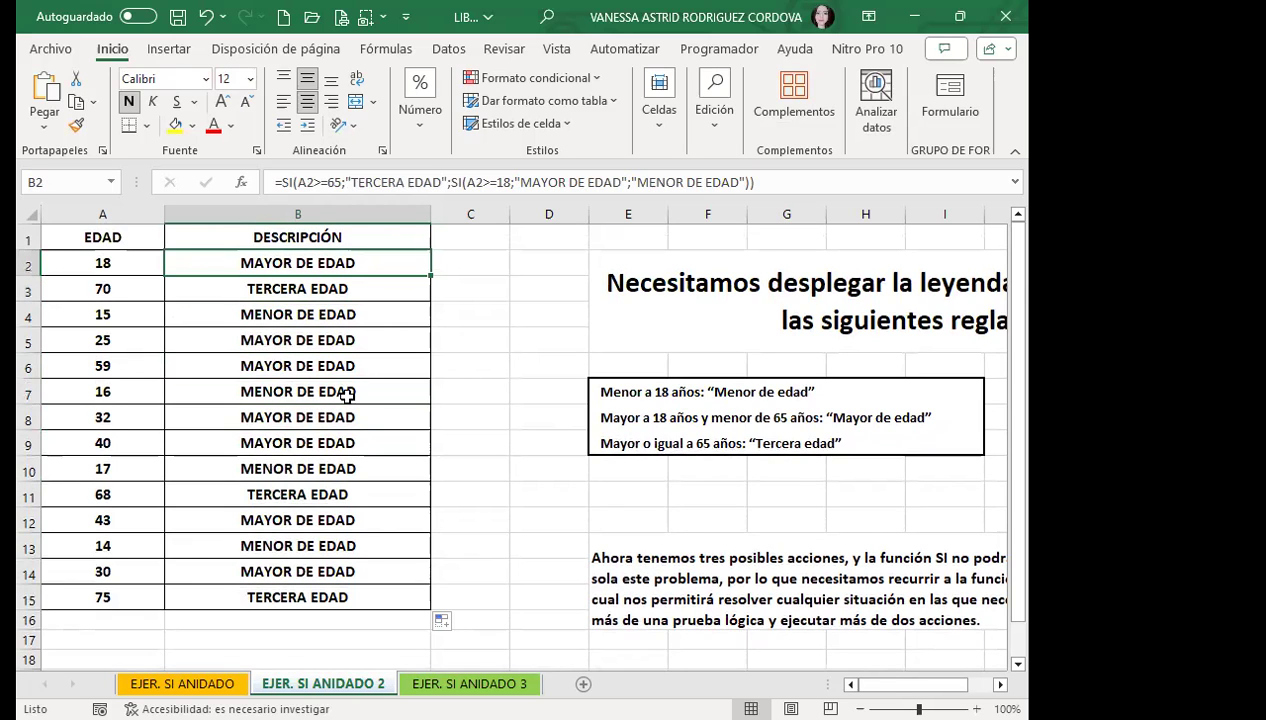
{"action": "scroll", "coordinate": [365, 424], "scroll_direction": "down", "scroll_amount": 1}
{"action": "left_click", "coordinate": [377, 513]}
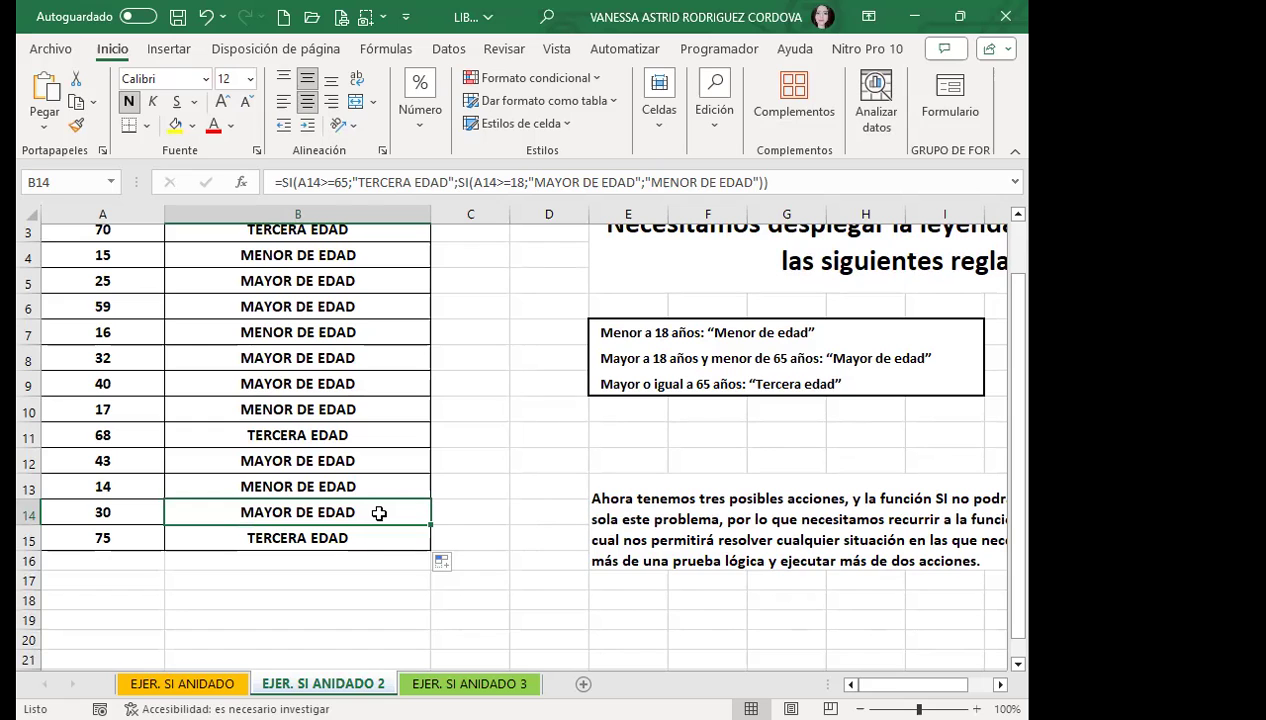
{"action": "scroll", "coordinate": [410, 390], "scroll_direction": "up", "scroll_amount": 1}
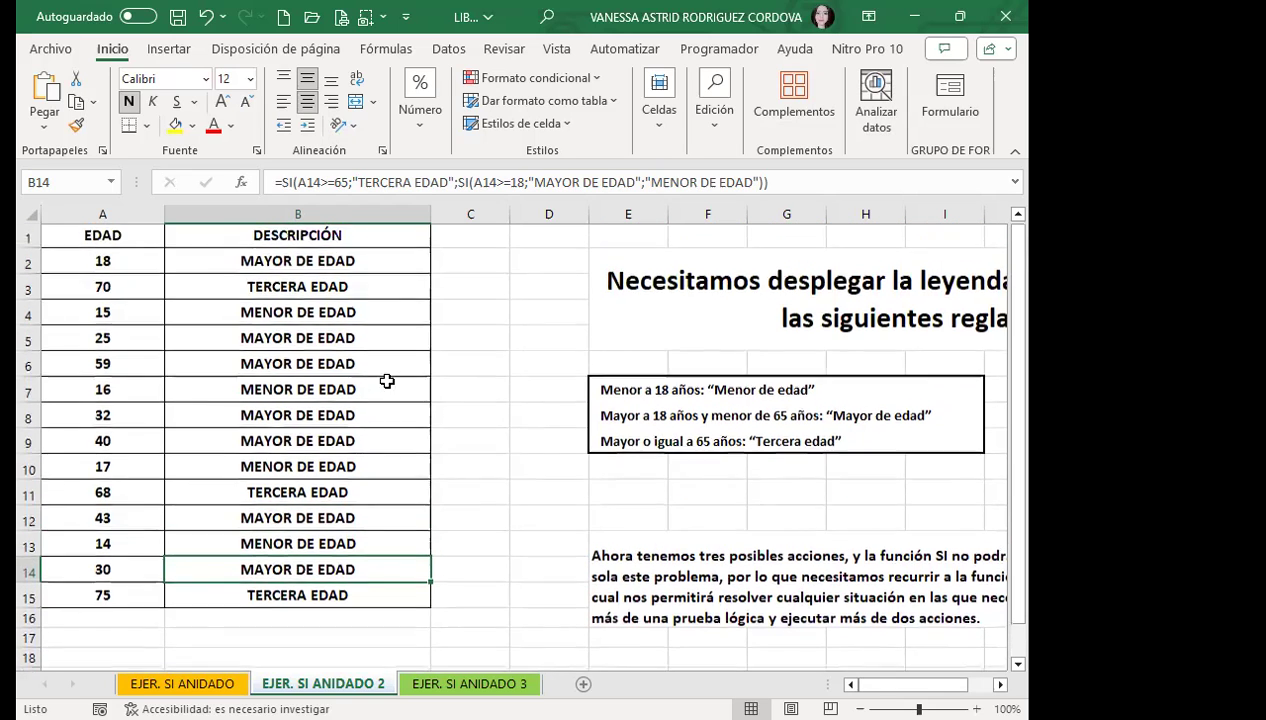
{"action": "left_click", "coordinate": [389, 270]}
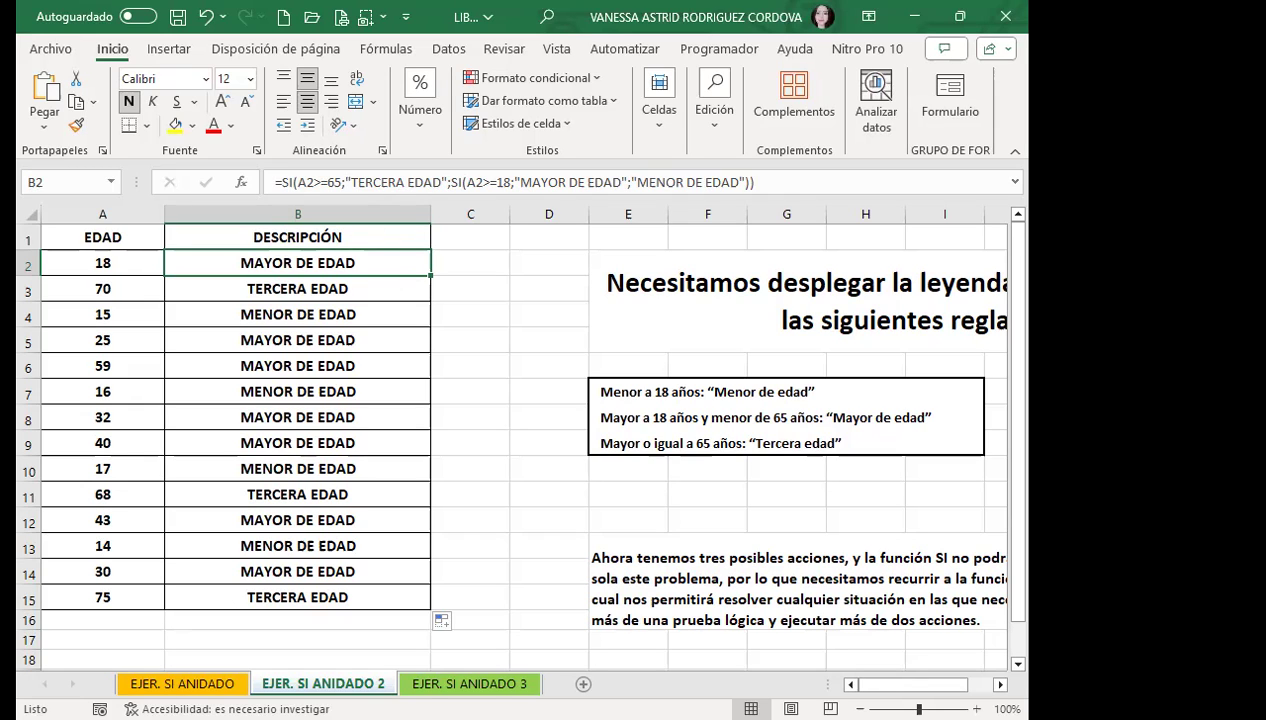
{"action": "left_click", "coordinate": [226, 685]}
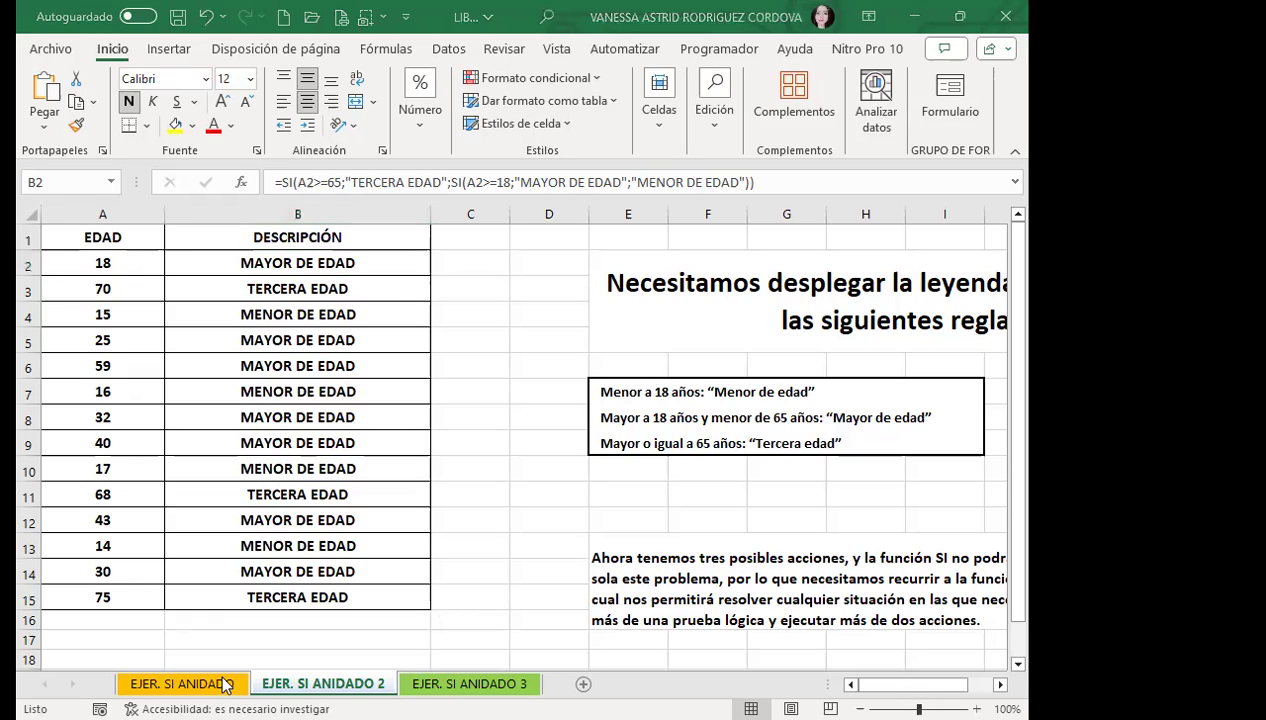
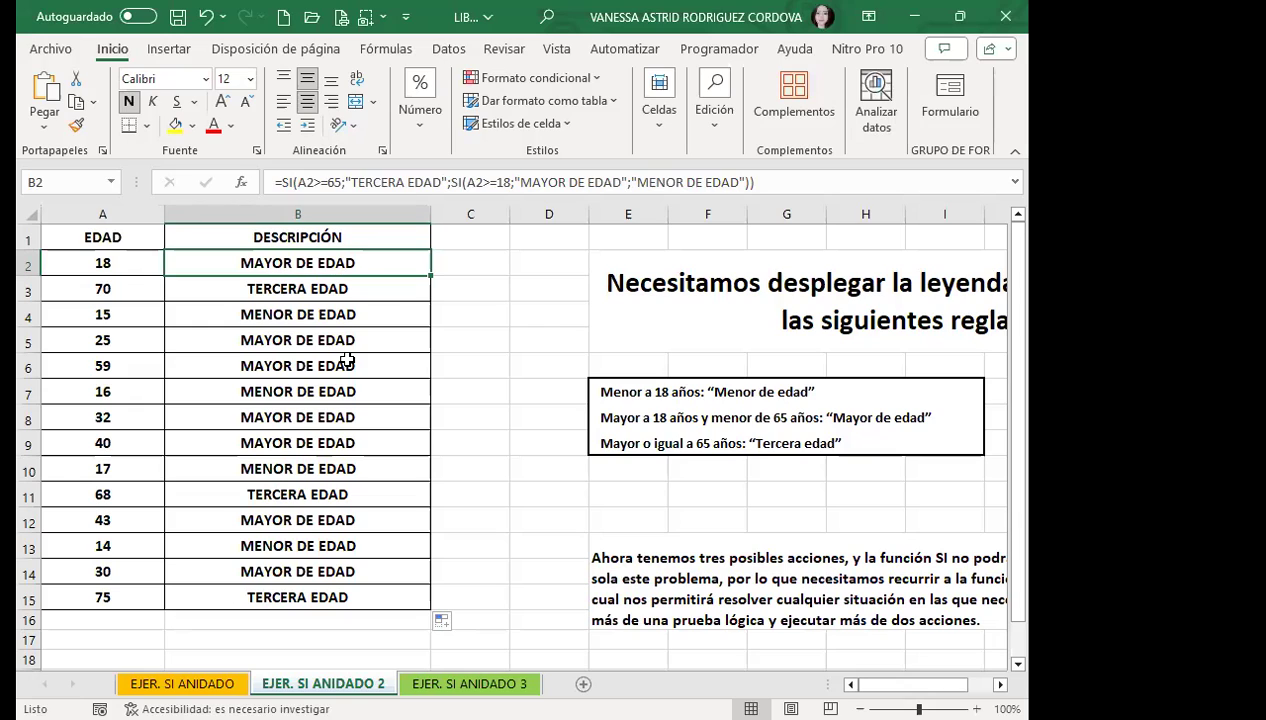
- Switch from the ages sheet to EJER. SI ANIDADO and select G6 to view its nested SI grading formula
{"action": "left_click", "coordinate": [133, 262]}
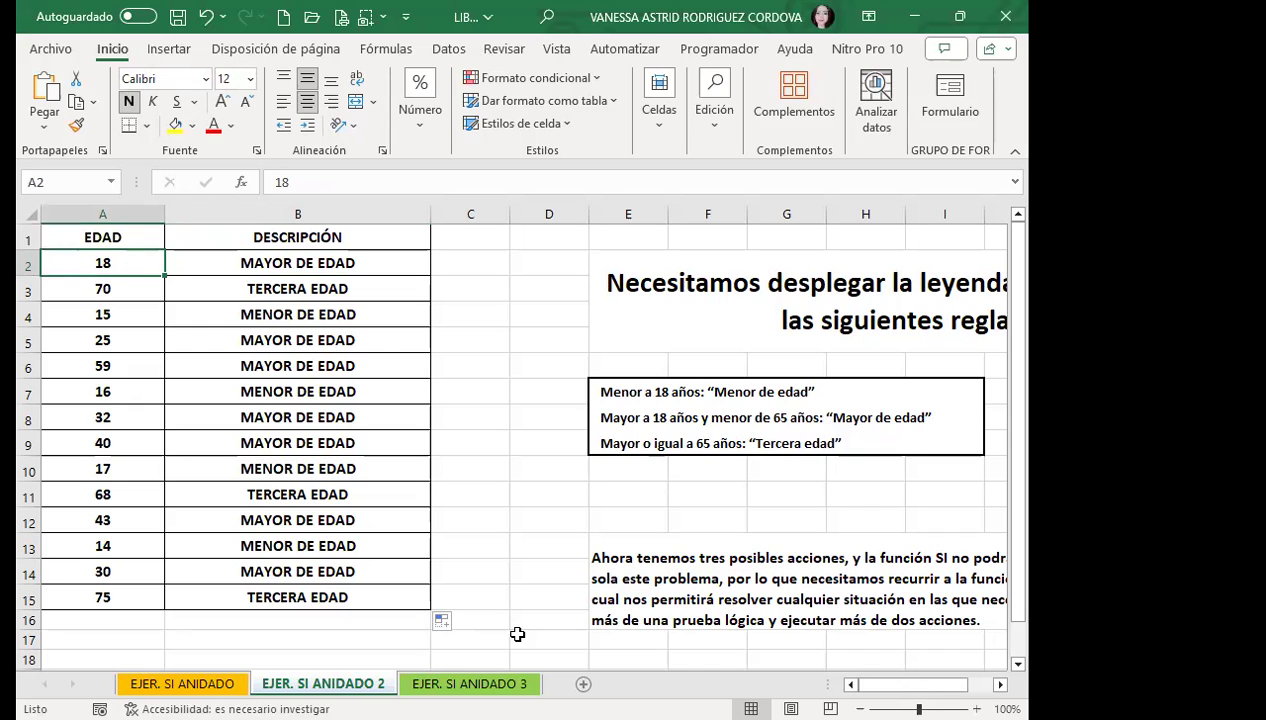
{"action": "left_click", "coordinate": [204, 684]}
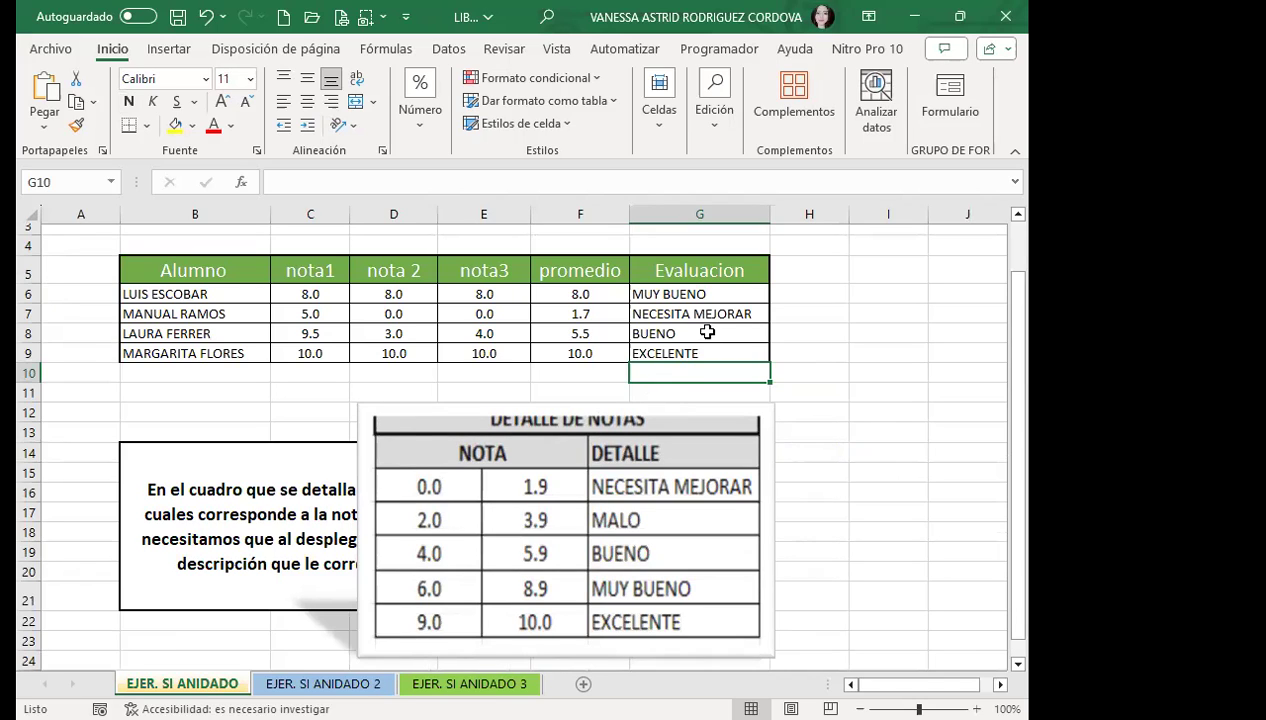
{"action": "left_click", "coordinate": [728, 287]}
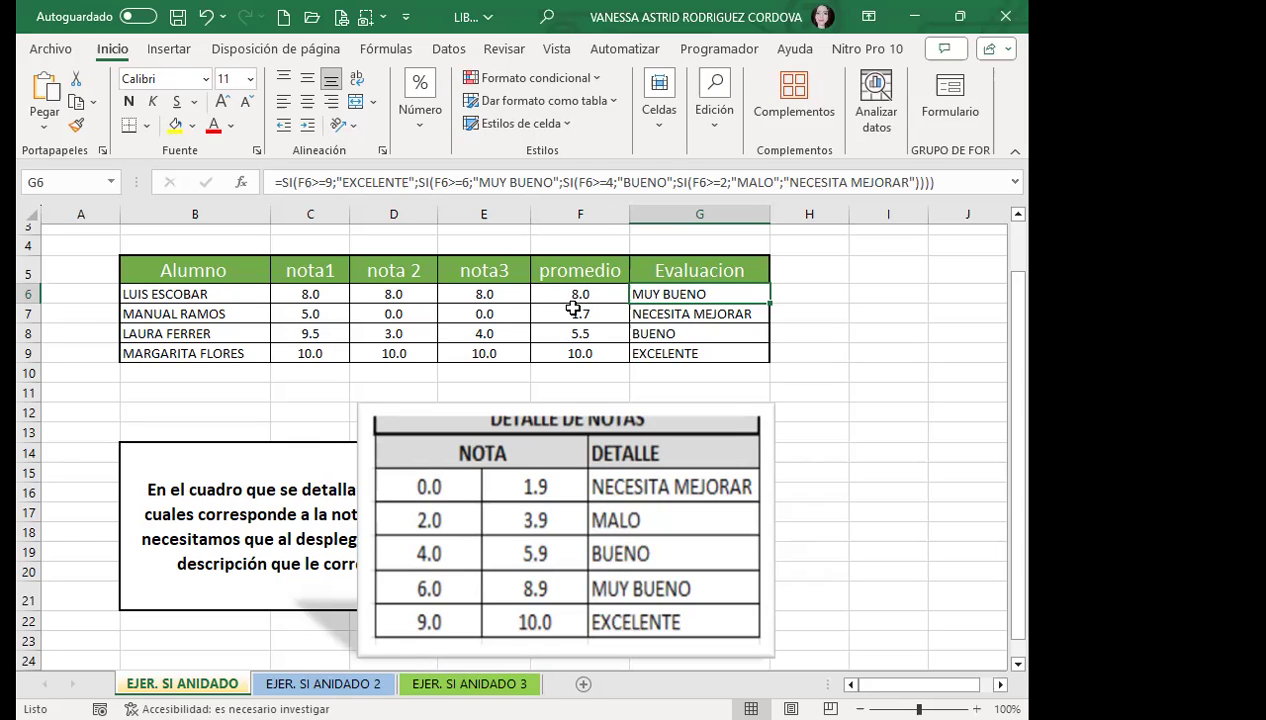
{"action": "left_click", "coordinate": [563, 354]}
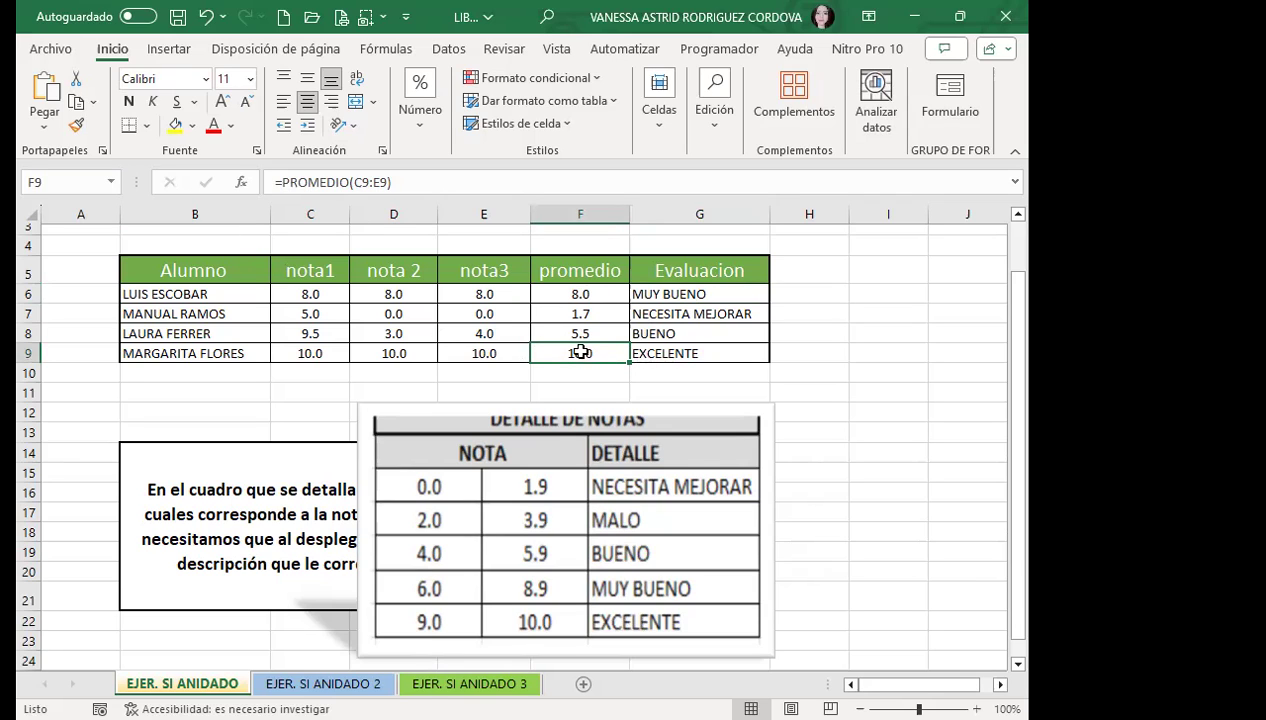
{"action": "left_click", "coordinate": [467, 350]}
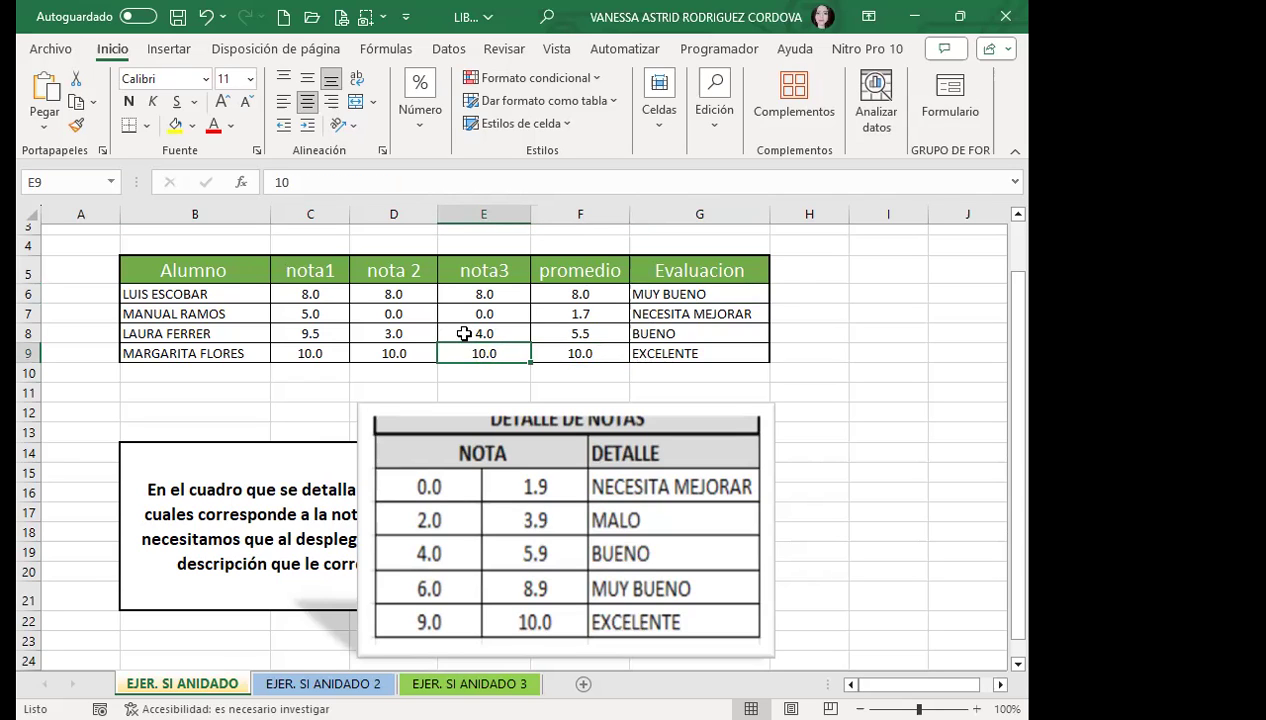
- Enter 15 as nota3 in E9 and 20 as nota 2 in D9, then recheck G6's formula
{"action": "type", "text": "15"}
{"action": "key", "text": "Return"}
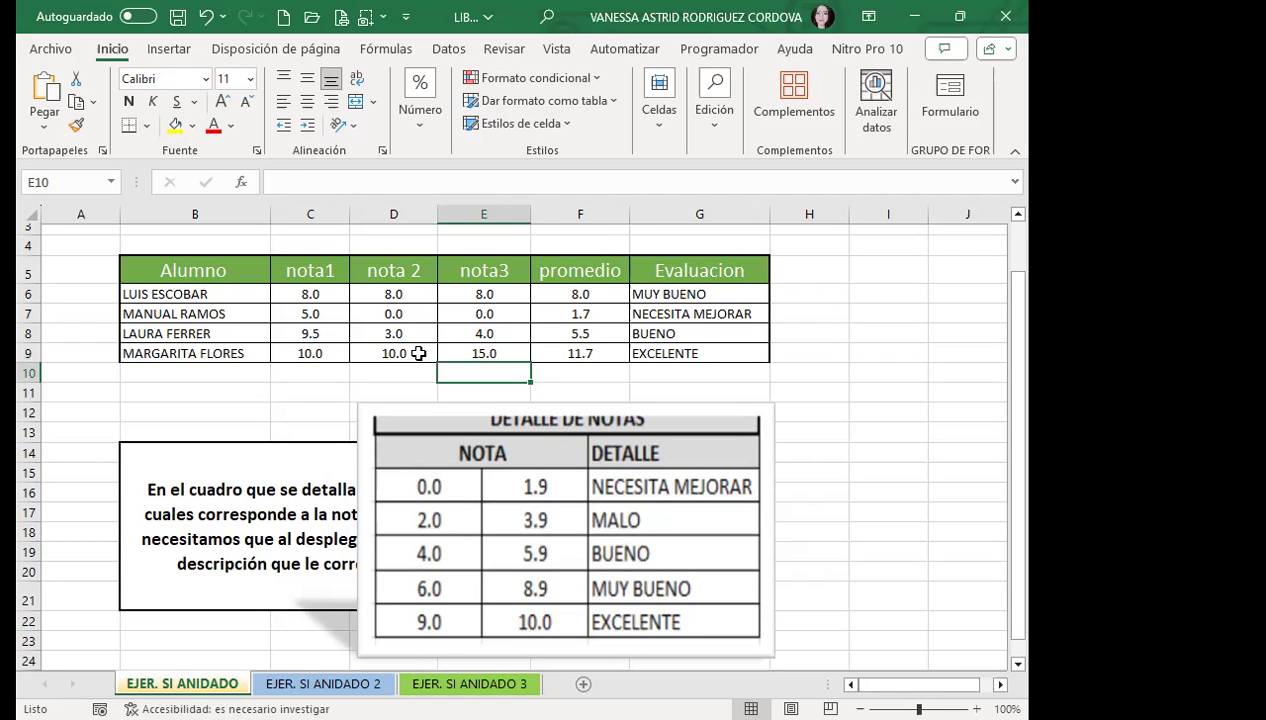
{"action": "left_click", "coordinate": [412, 353]}
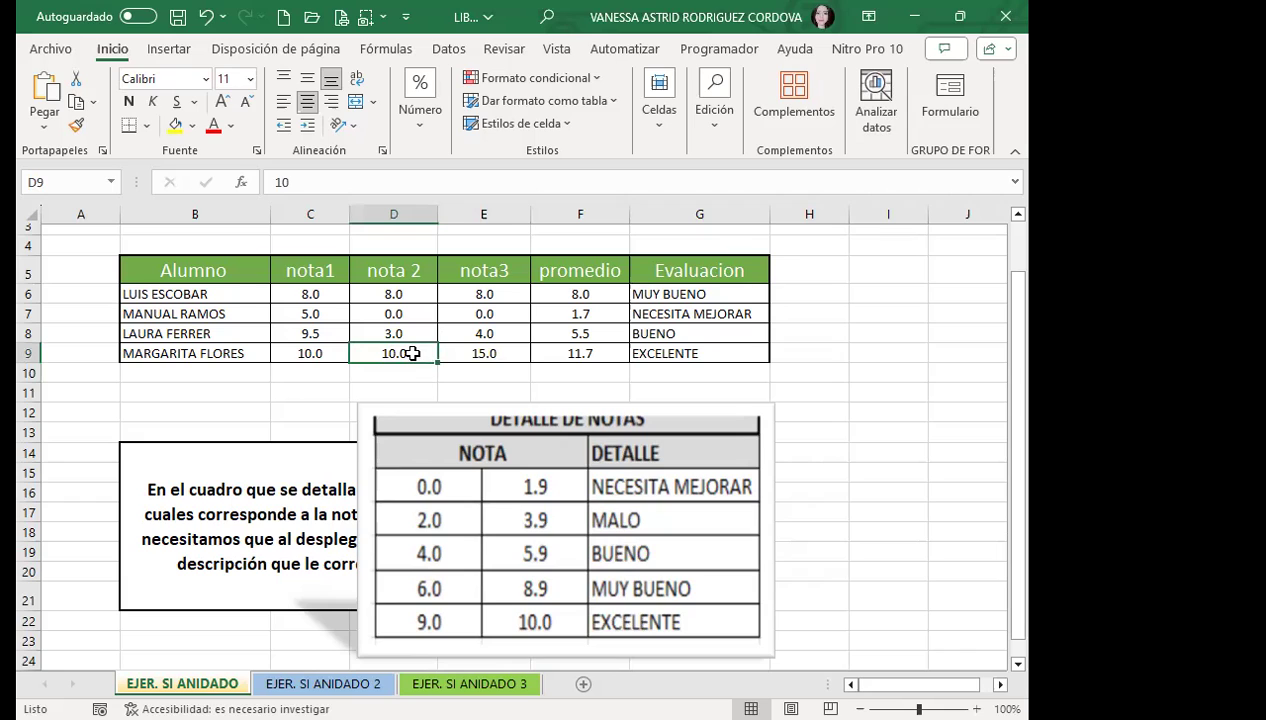
{"action": "type", "text": "20"}
{"action": "key", "text": "Return"}
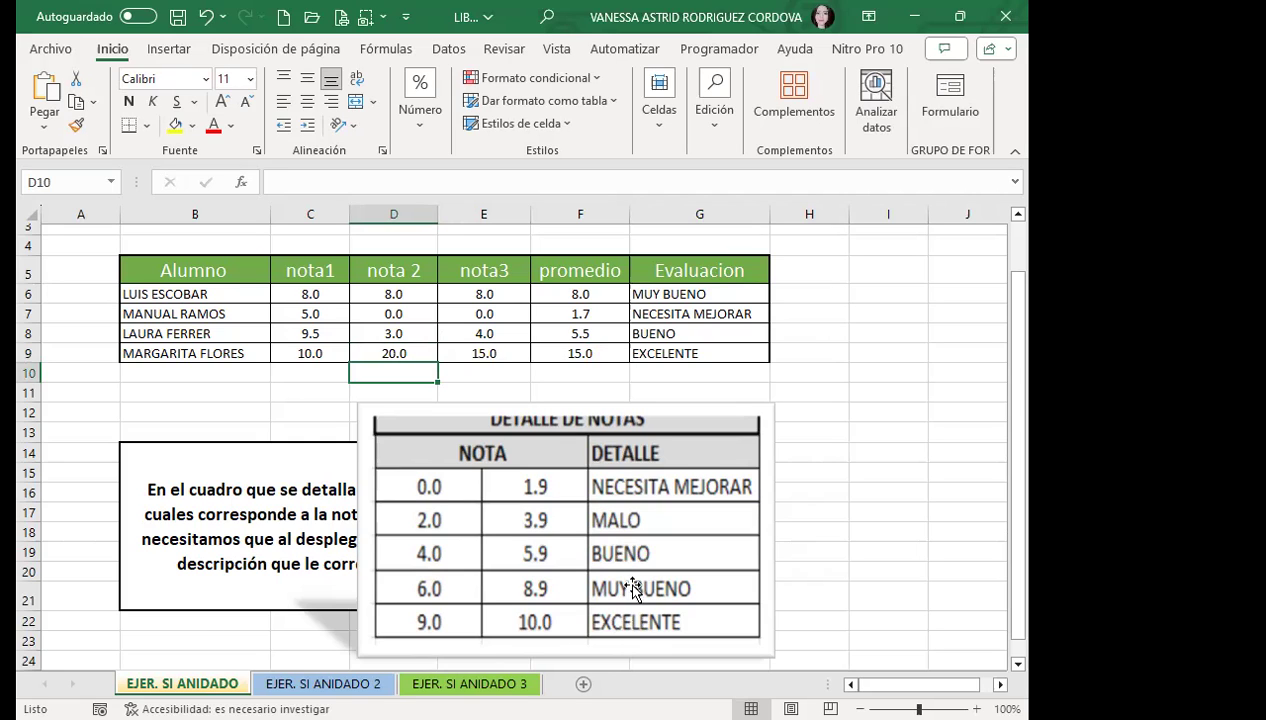
{"action": "left_click", "coordinate": [655, 296]}
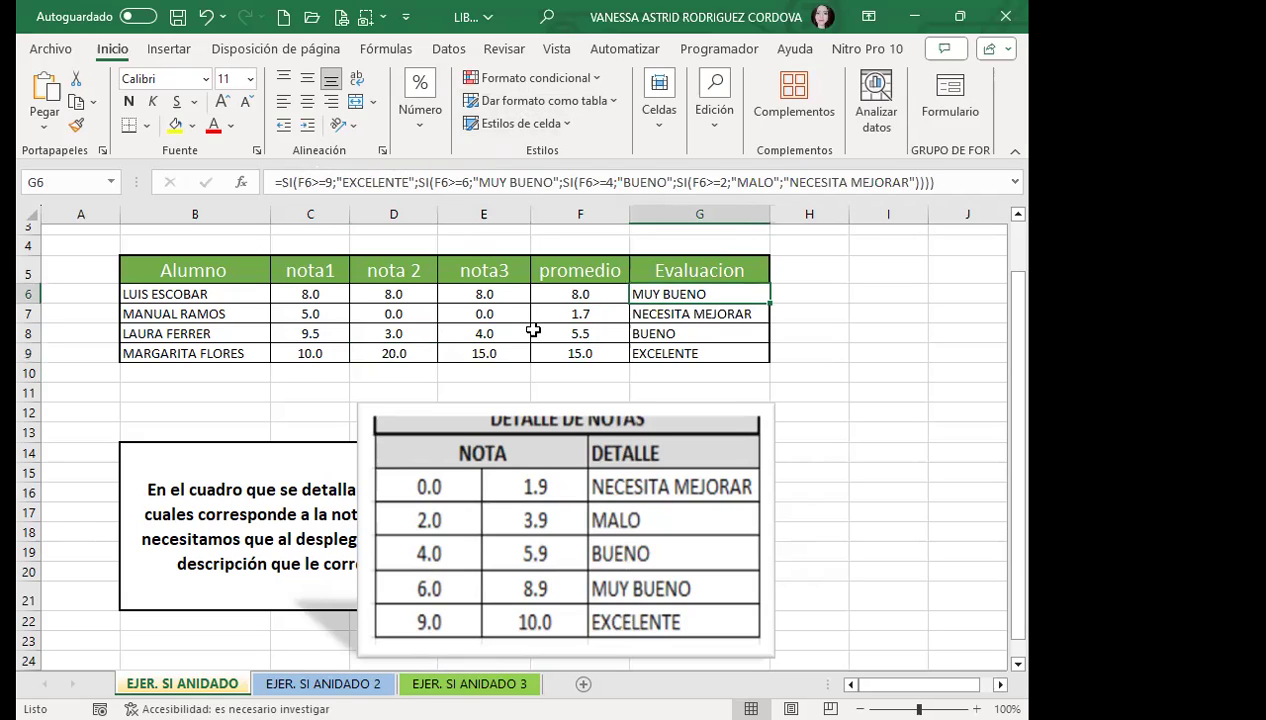
{"action": "left_click", "coordinate": [577, 353]}
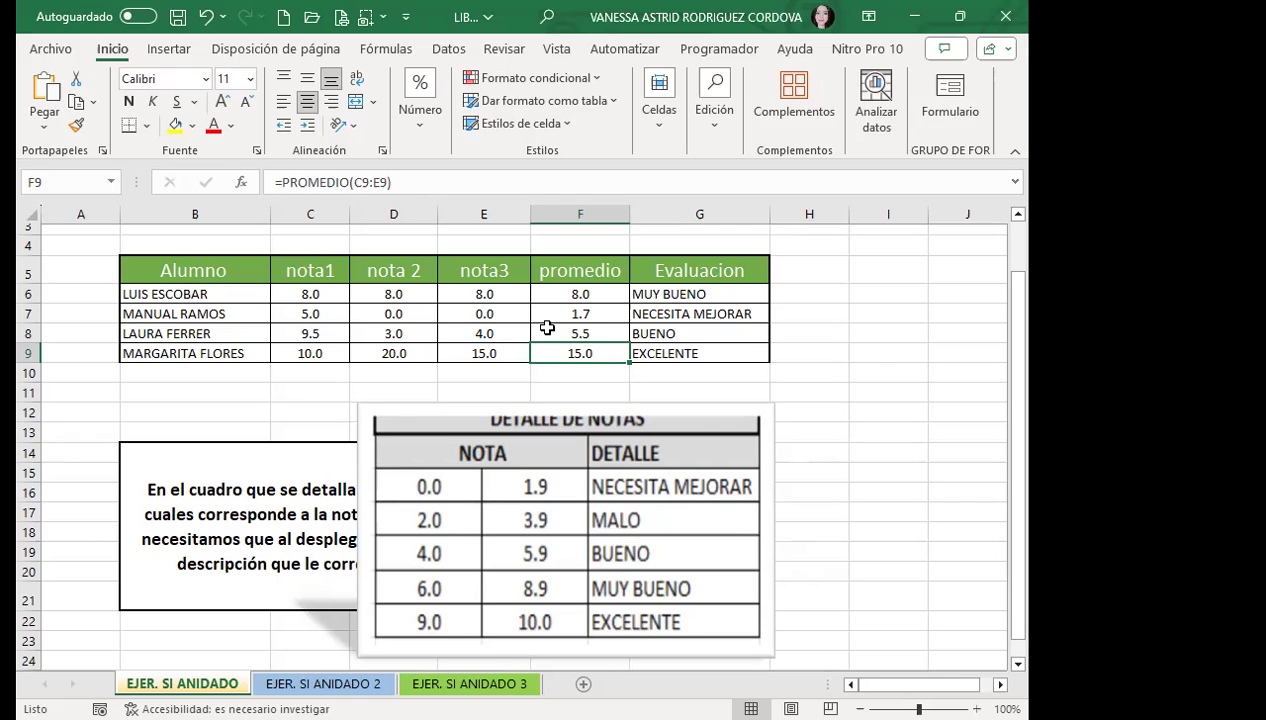
{"action": "left_click", "coordinate": [680, 356]}
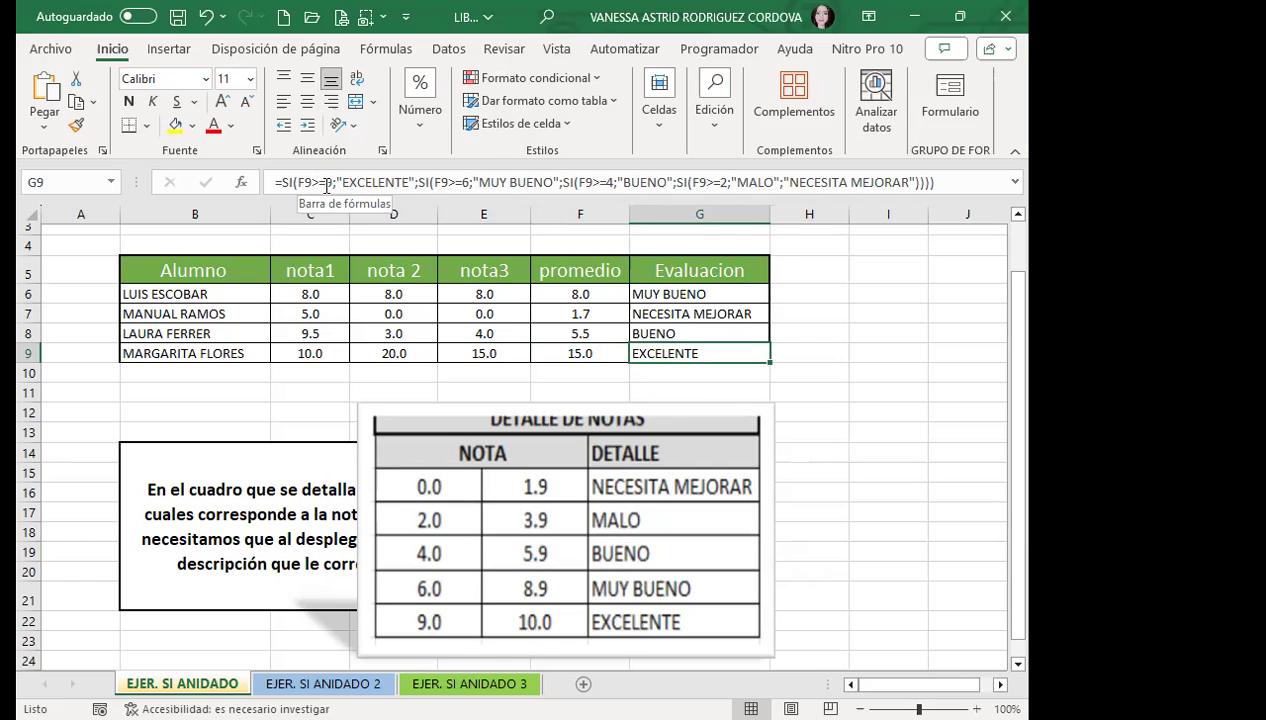
- Undo row 9's grade edits so D9 and E9 return to 10.0, and confirm F9 averages 10.0
{"action": "left_click", "coordinate": [480, 350]}
{"action": "left_click", "coordinate": [372, 348]}
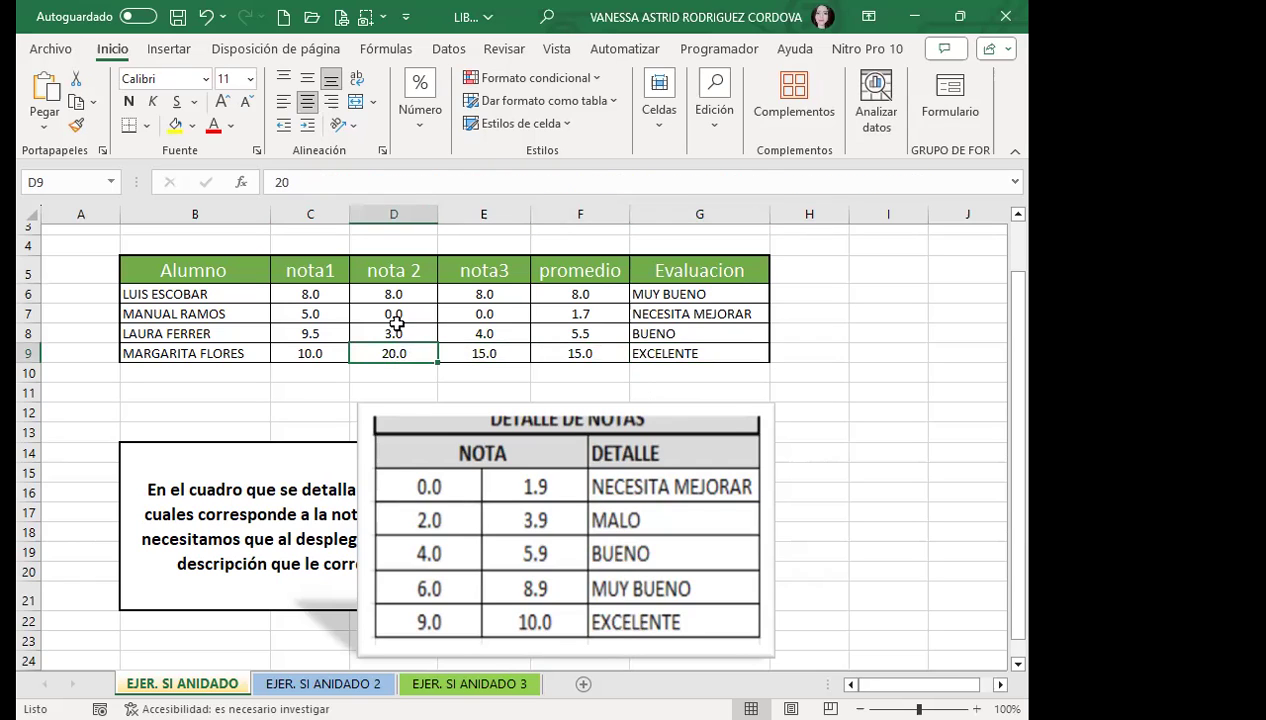
{"action": "key", "text": "ctrl+c"}
{"action": "left_click", "coordinate": [386, 371]}
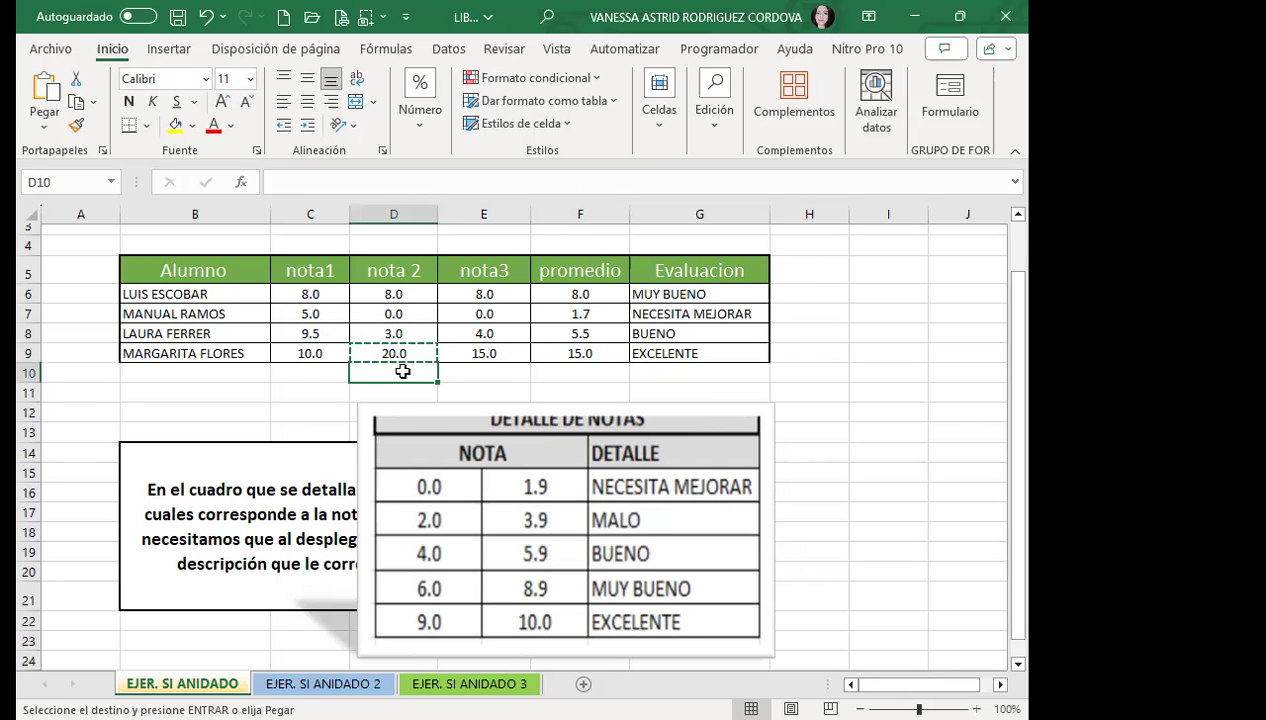
{"action": "key", "text": "ctrl+z"}
{"action": "key", "text": "ctrl+z"}
{"action": "key", "text": "ctrl+Page_Down"}
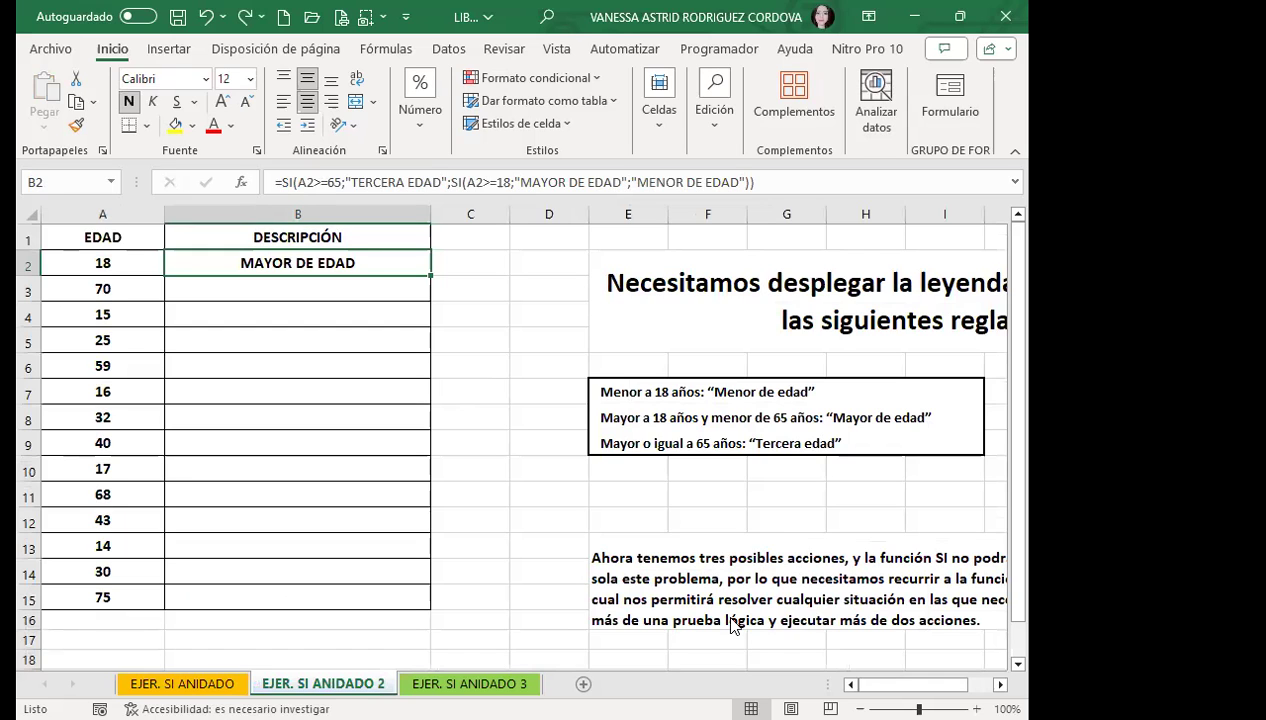
{"action": "key", "text": "ctrl+Page_Up"}
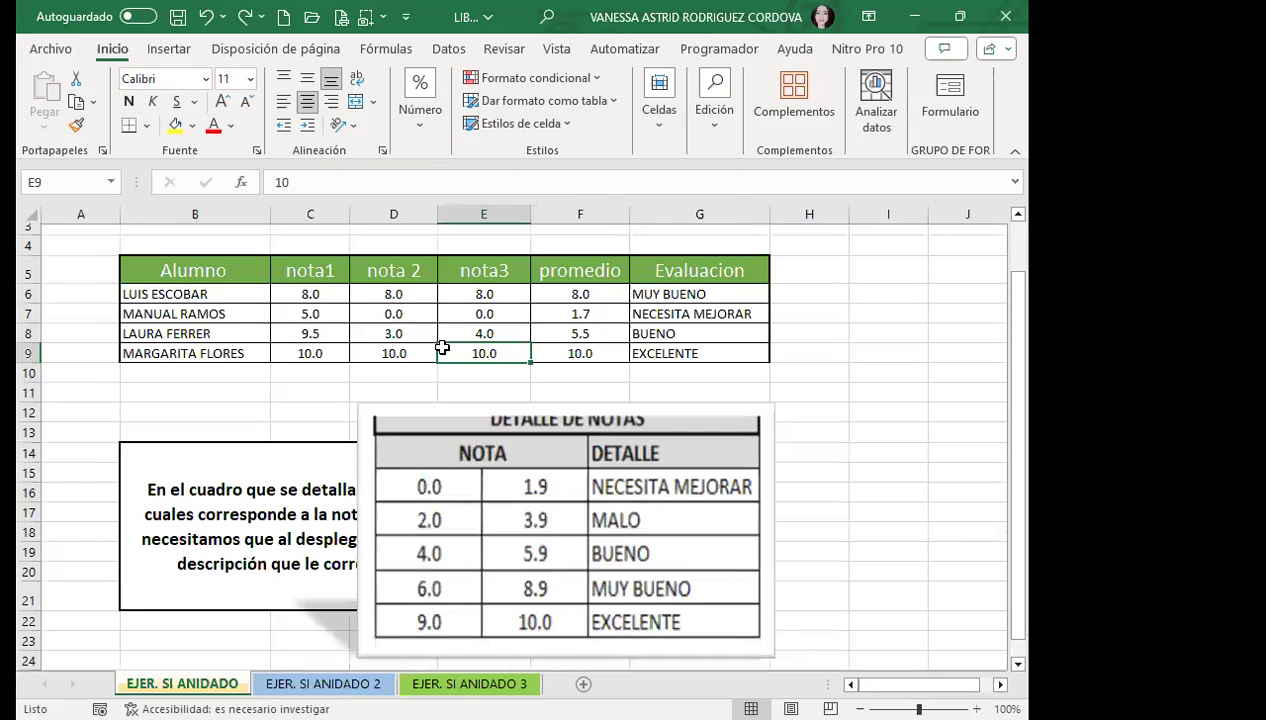
{"action": "left_click", "coordinate": [557, 354]}
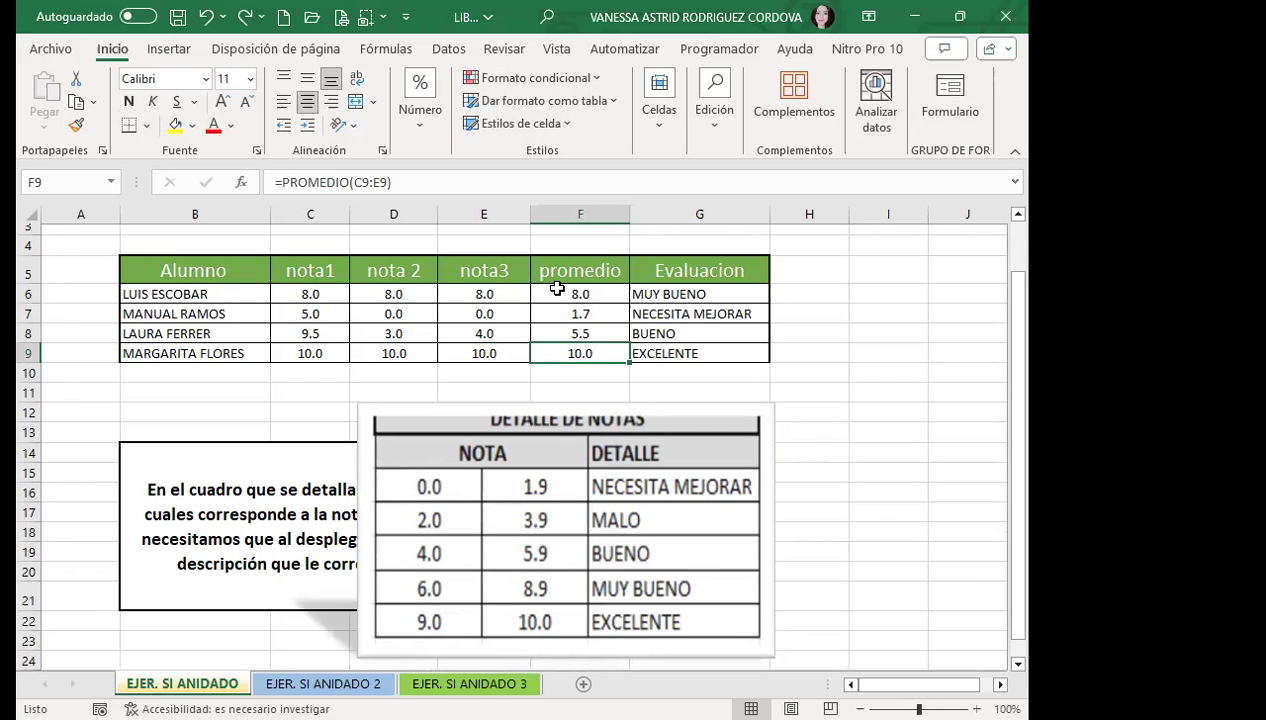
- Review the students' grades and their promedio averages on the grades sheet
{"action": "left_click_drag", "start_coordinate": [548, 290], "coordinate": [556, 370]}
{"action": "left_click_drag", "start_coordinate": [311, 353], "coordinate": [480, 353]}
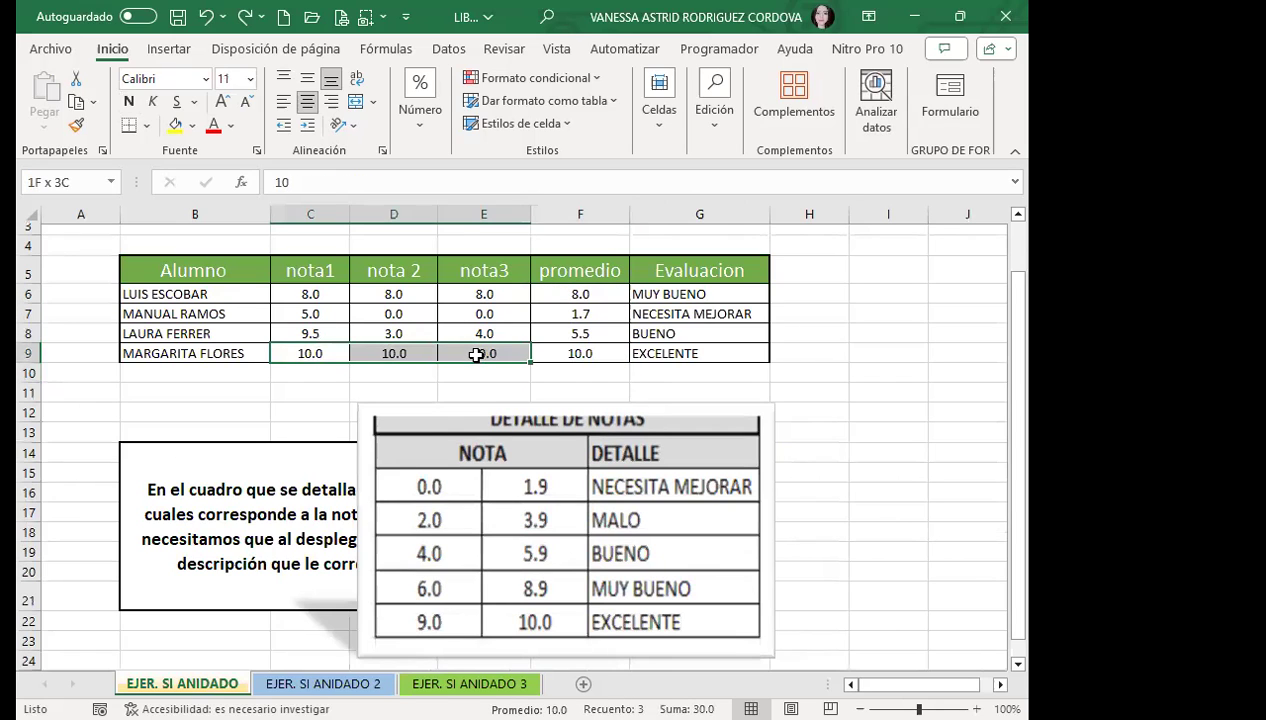
{"action": "left_click", "coordinate": [313, 354]}
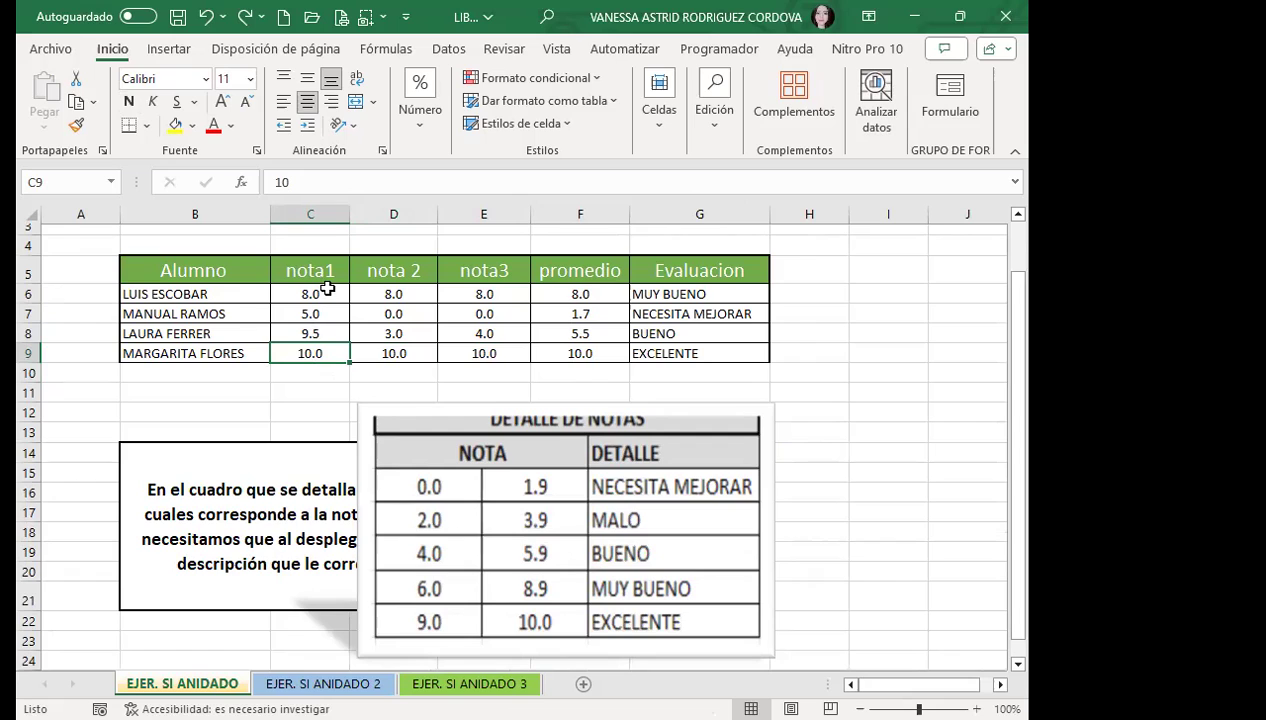
{"action": "left_click_drag", "start_coordinate": [327, 289], "coordinate": [484, 353]}
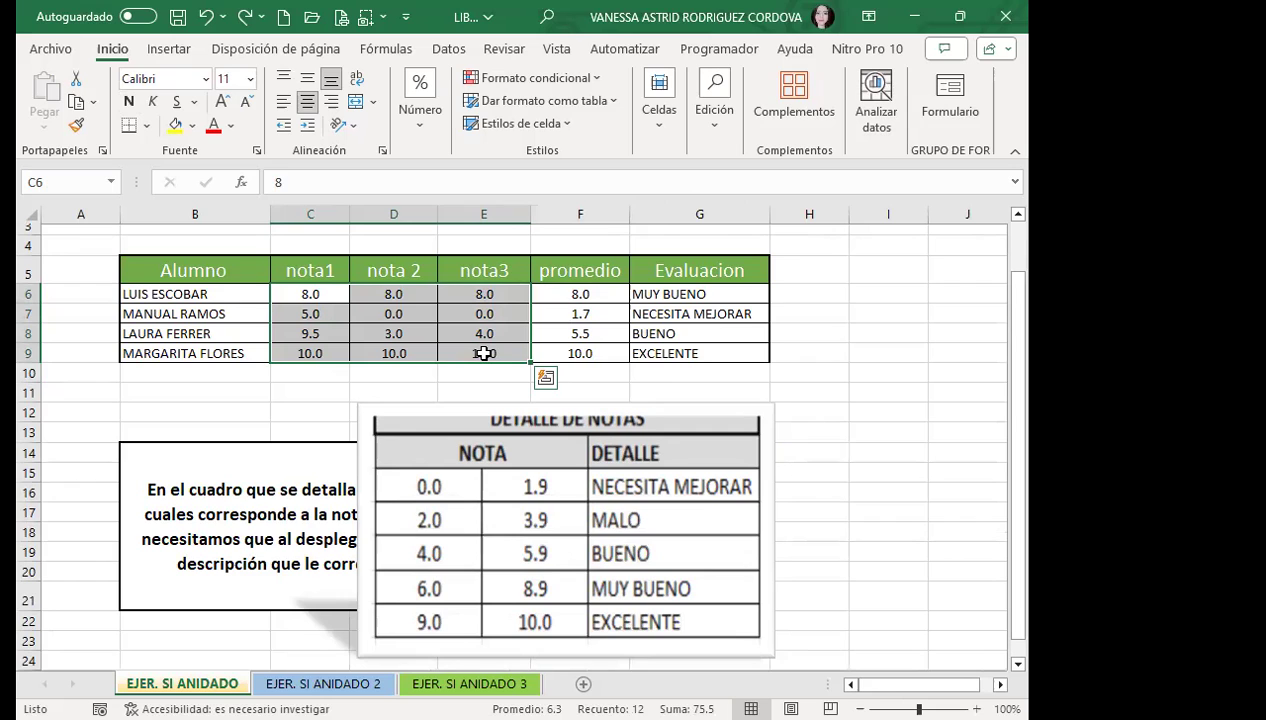
{"action": "left_click_drag", "start_coordinate": [580, 294], "coordinate": [580, 353]}
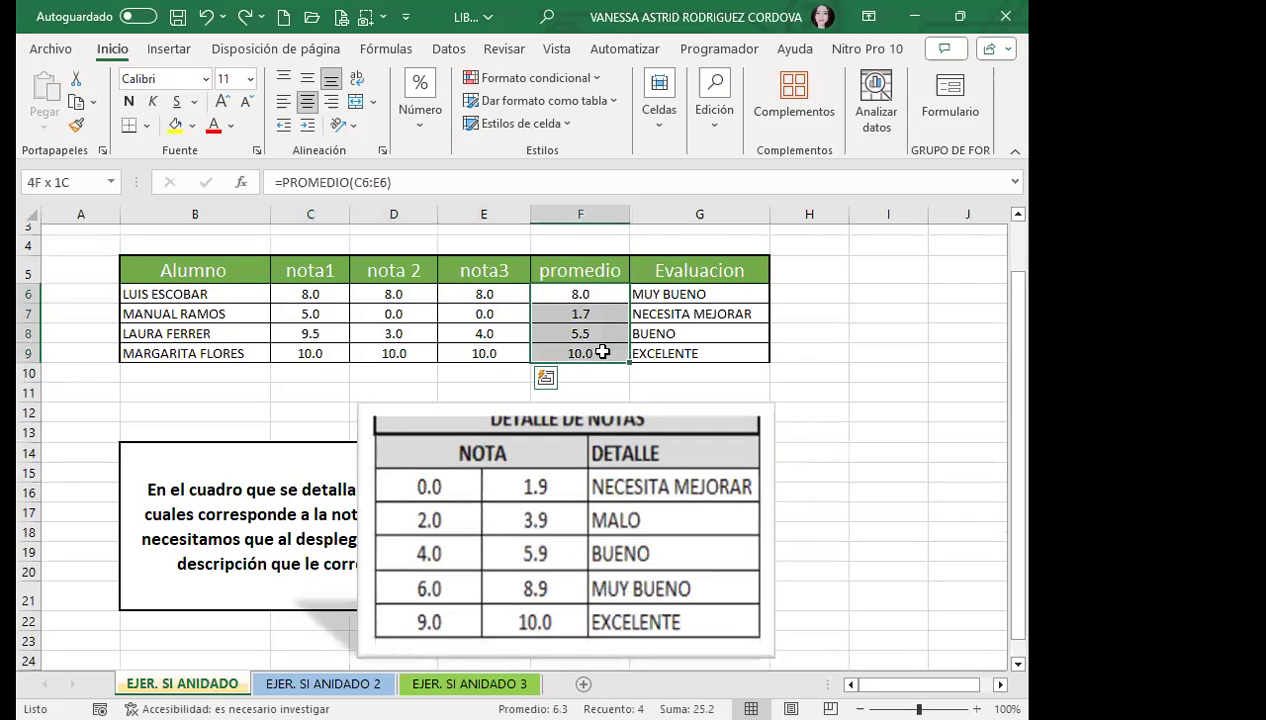
- Inspect the nested SI evaluation formulas in the evaluation column, including G9
{"action": "left_click", "coordinate": [693, 357]}
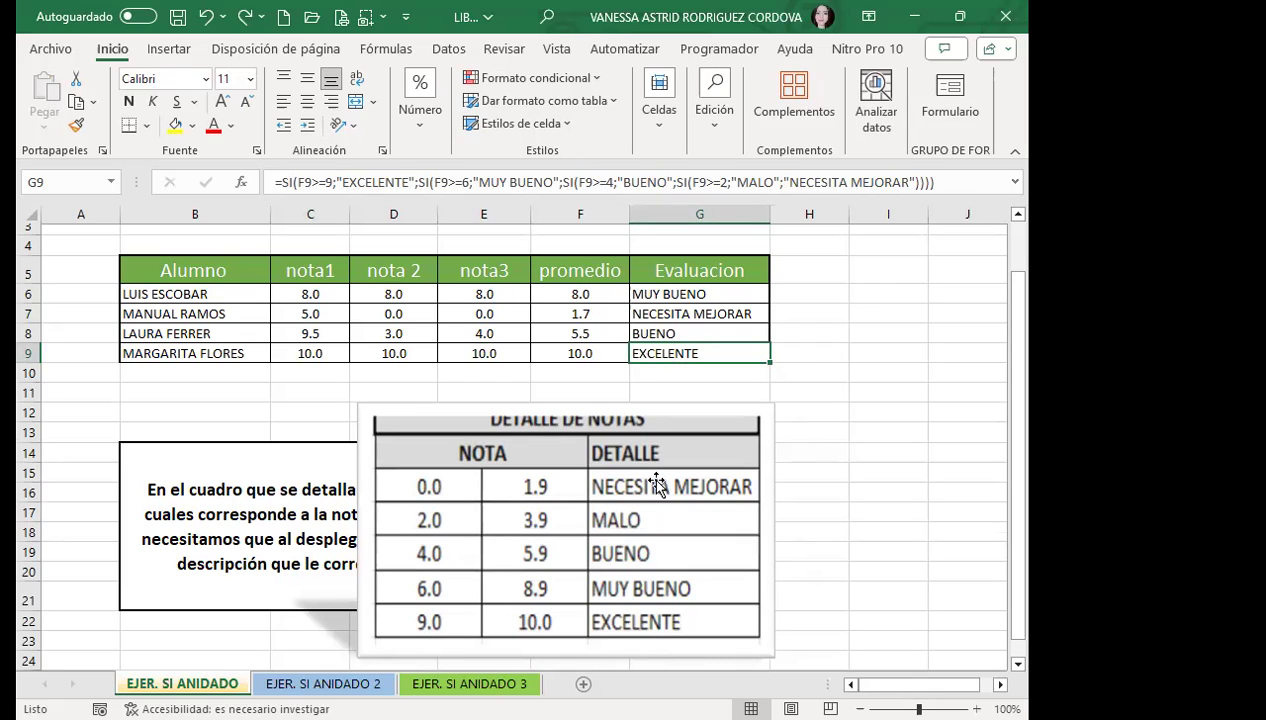
{"action": "left_click", "coordinate": [810, 369]}
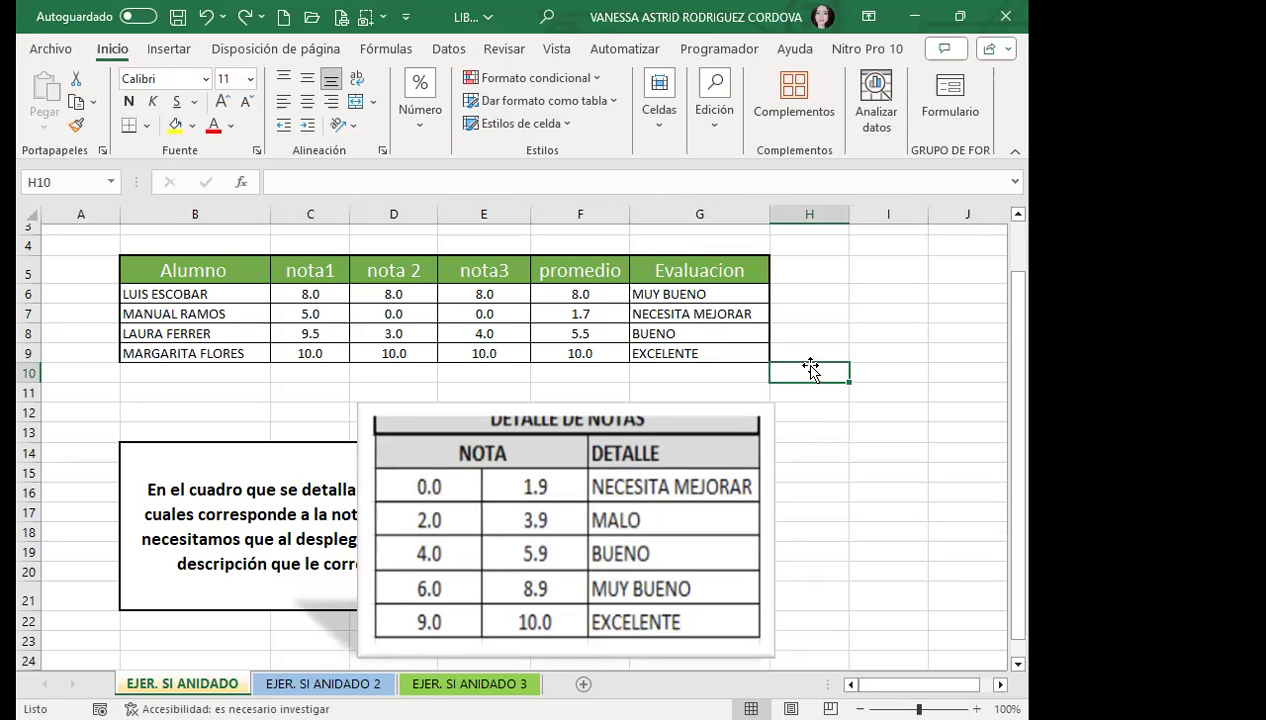
{"action": "left_click", "coordinate": [687, 296]}
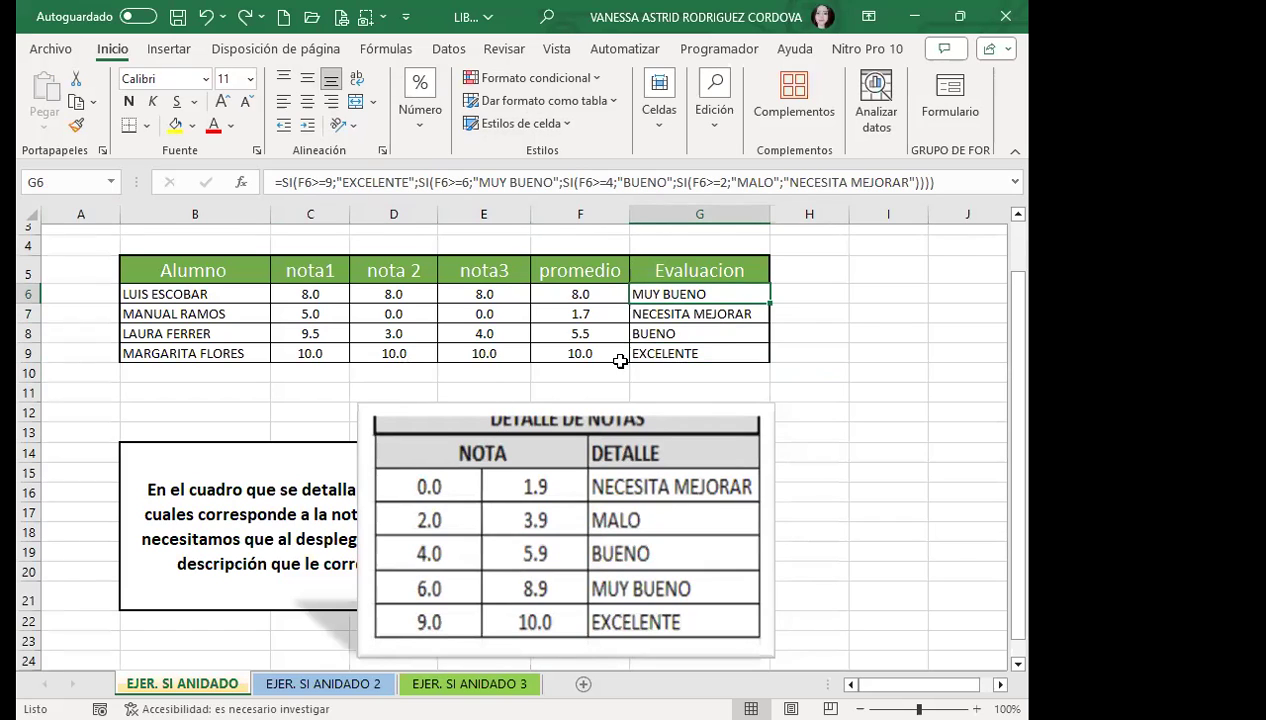
{"action": "left_click", "coordinate": [658, 336]}
{"action": "left_click", "coordinate": [653, 287]}
{"action": "left_click", "coordinate": [806, 292]}
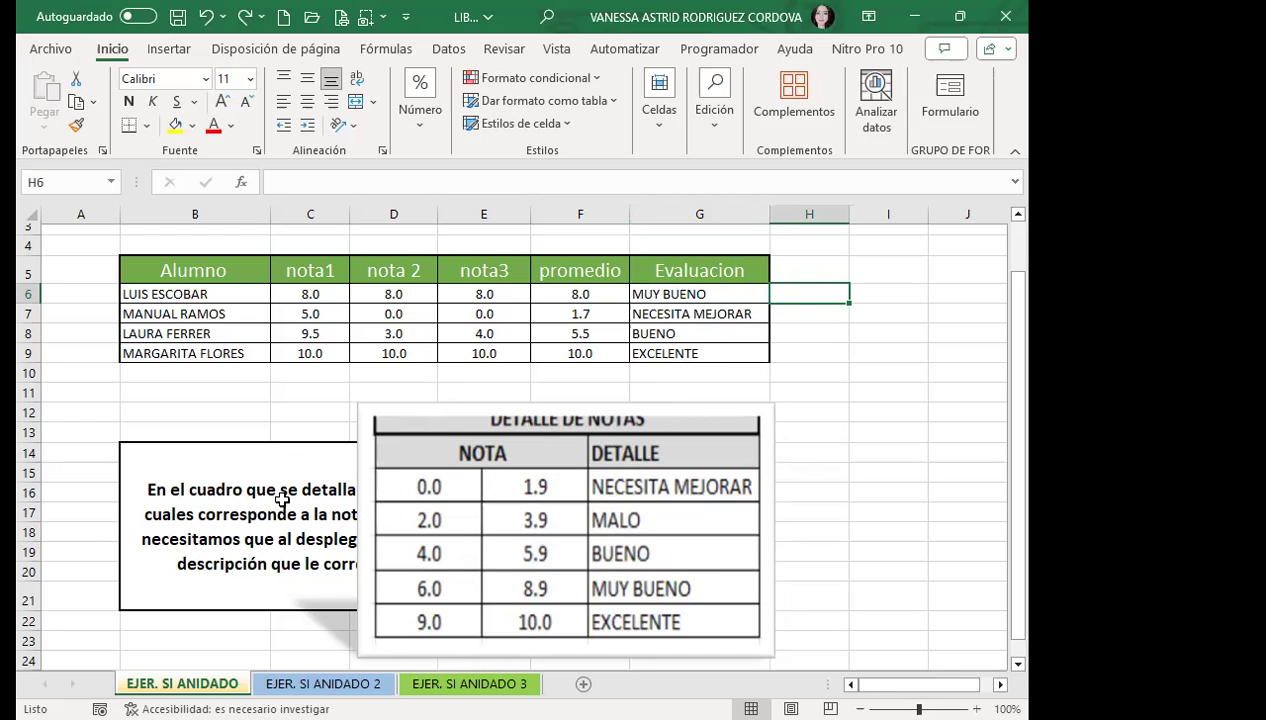
- On EJER. SI ANIDADO 2, copy the B2 age formula down through B15
{"action": "left_click", "coordinate": [333, 680]}
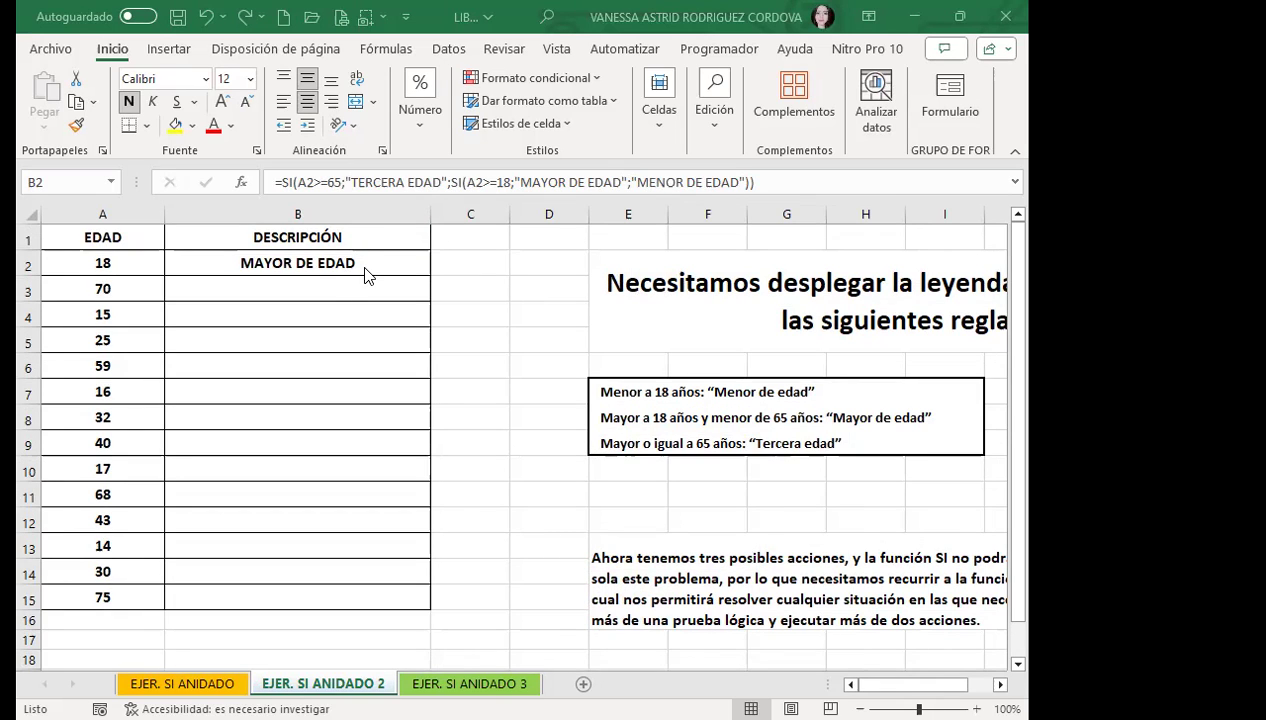
{"action": "left_click", "coordinate": [426, 274]}
{"action": "double_click", "coordinate": [430, 275]}
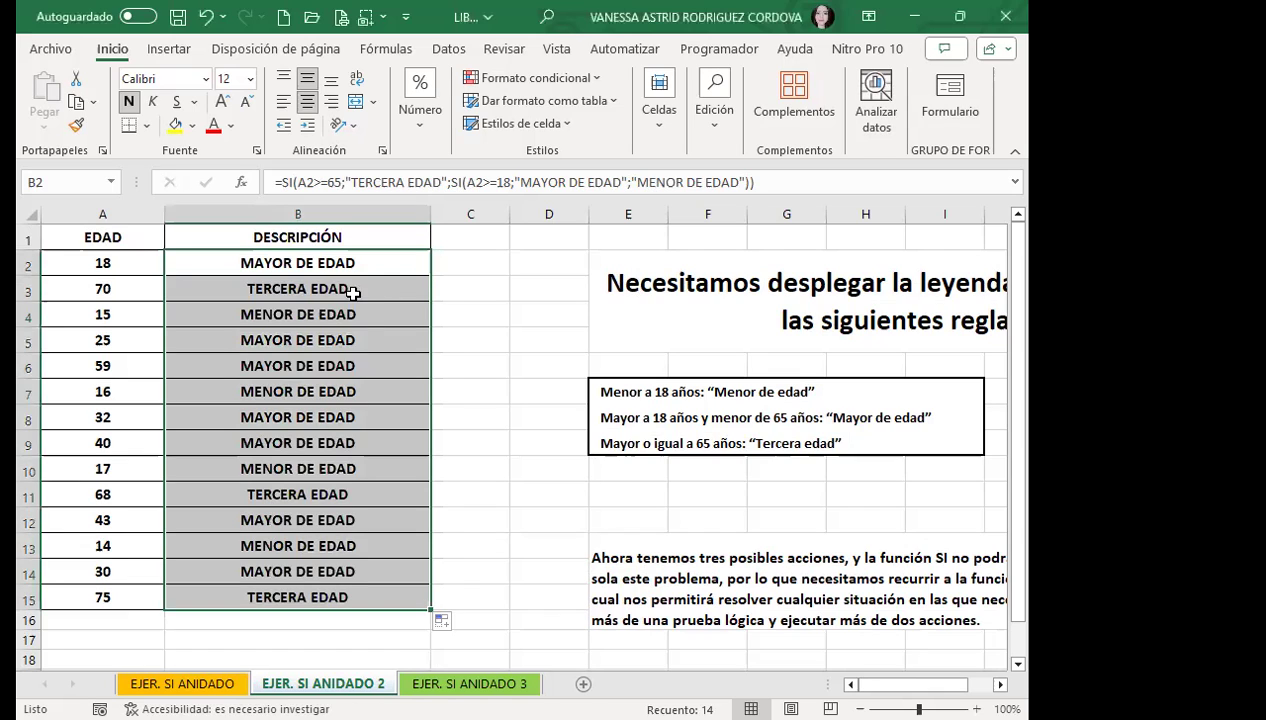
{"action": "left_click", "coordinate": [381, 263]}
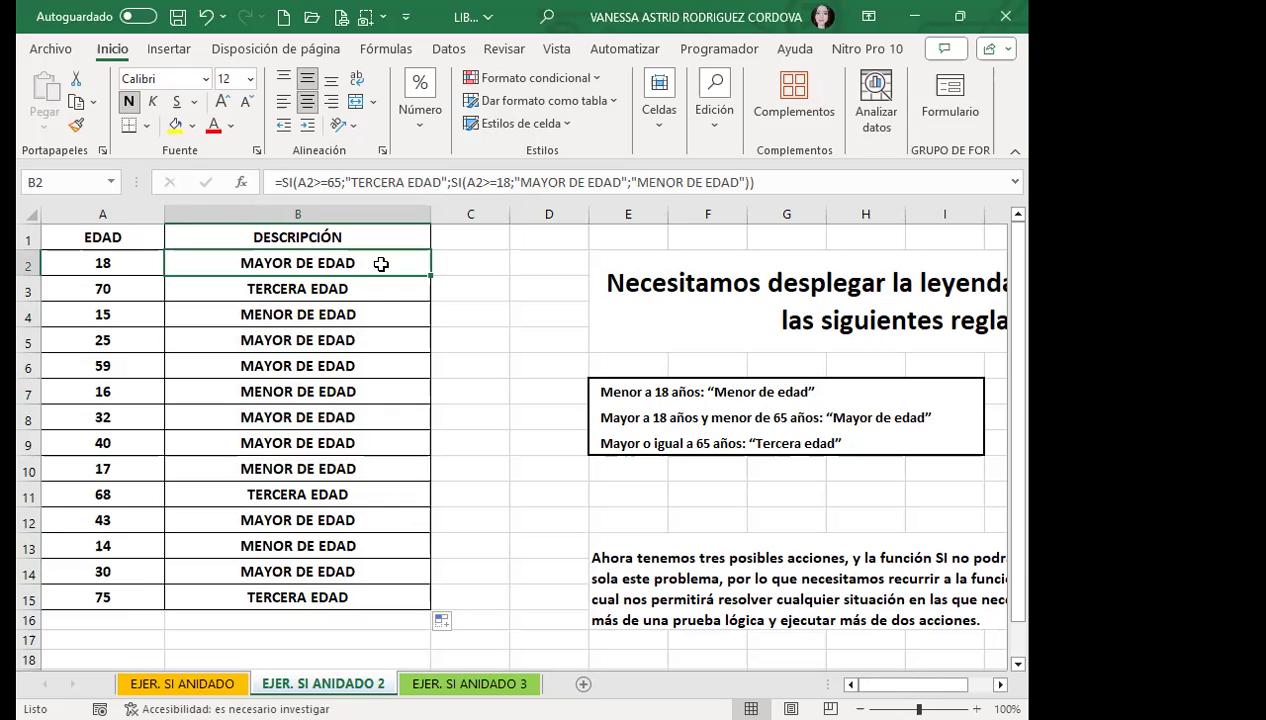
{"action": "left_click", "coordinate": [165, 681]}
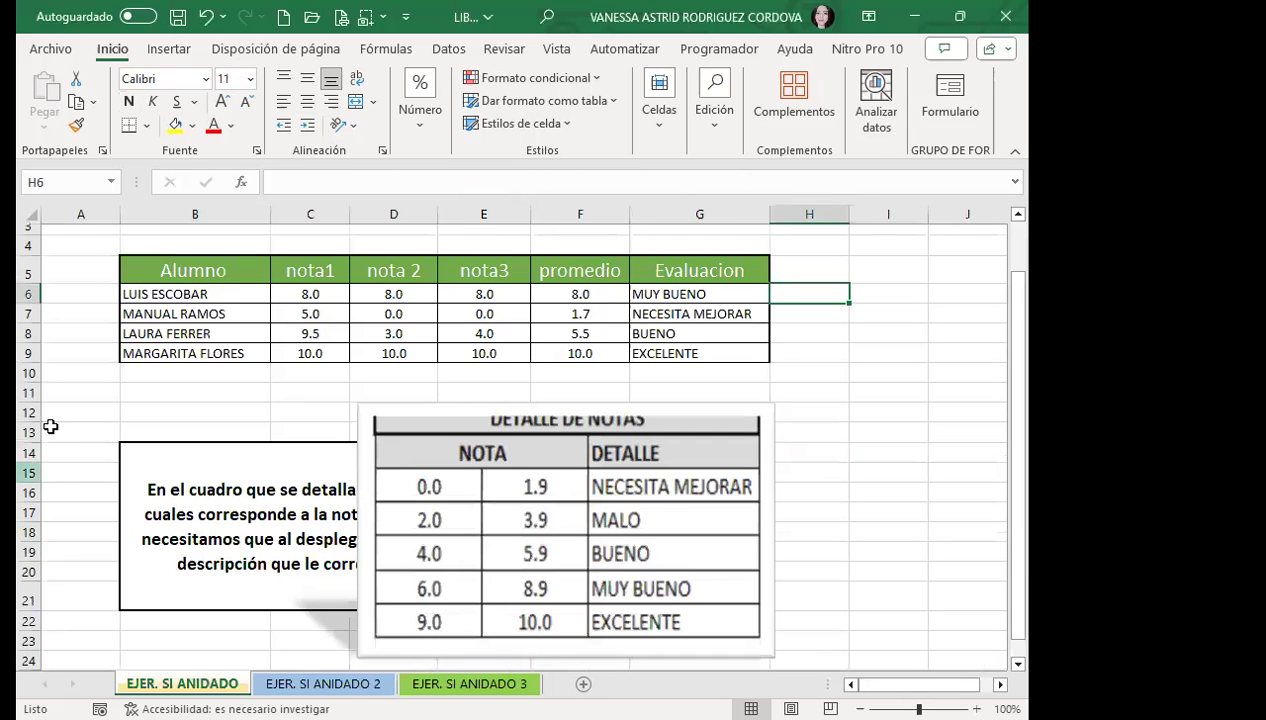
{"action": "scroll", "coordinate": [575, 505], "scroll_direction": "down", "scroll_amount": 2}
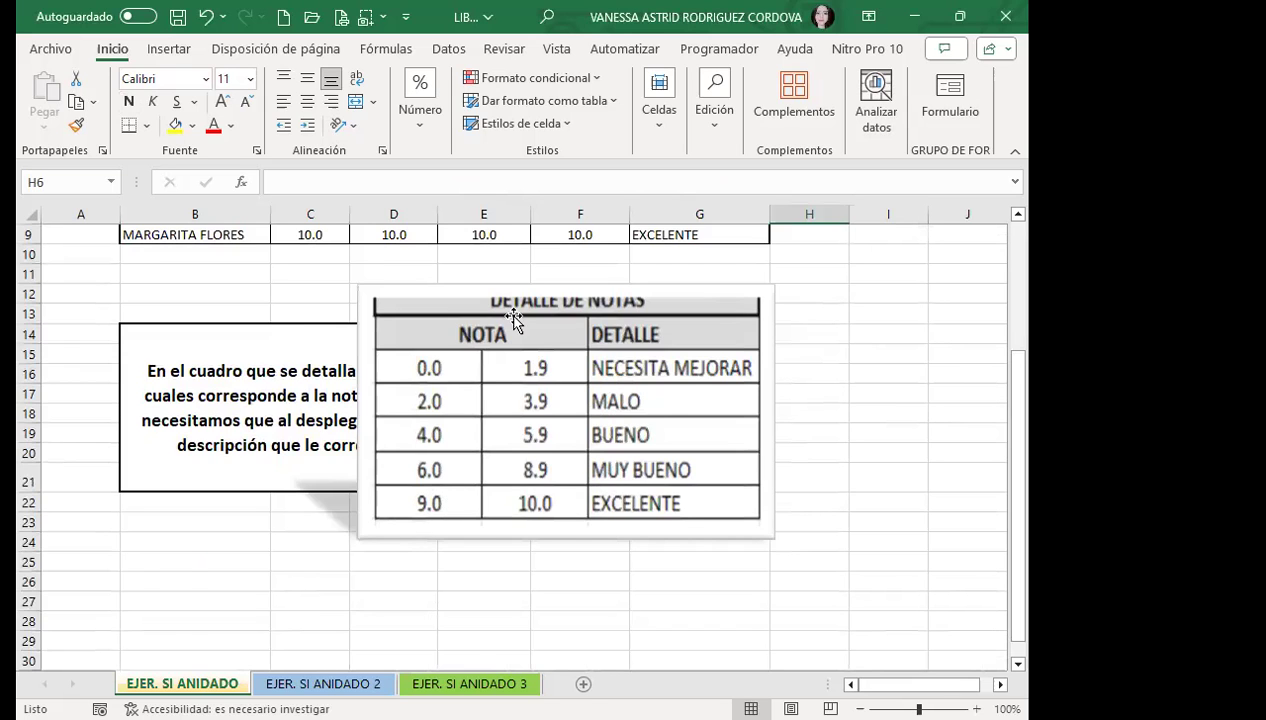
{"action": "scroll", "coordinate": [720, 317], "scroll_direction": "up", "scroll_amount": 3}
{"action": "left_click", "coordinate": [657, 352]}
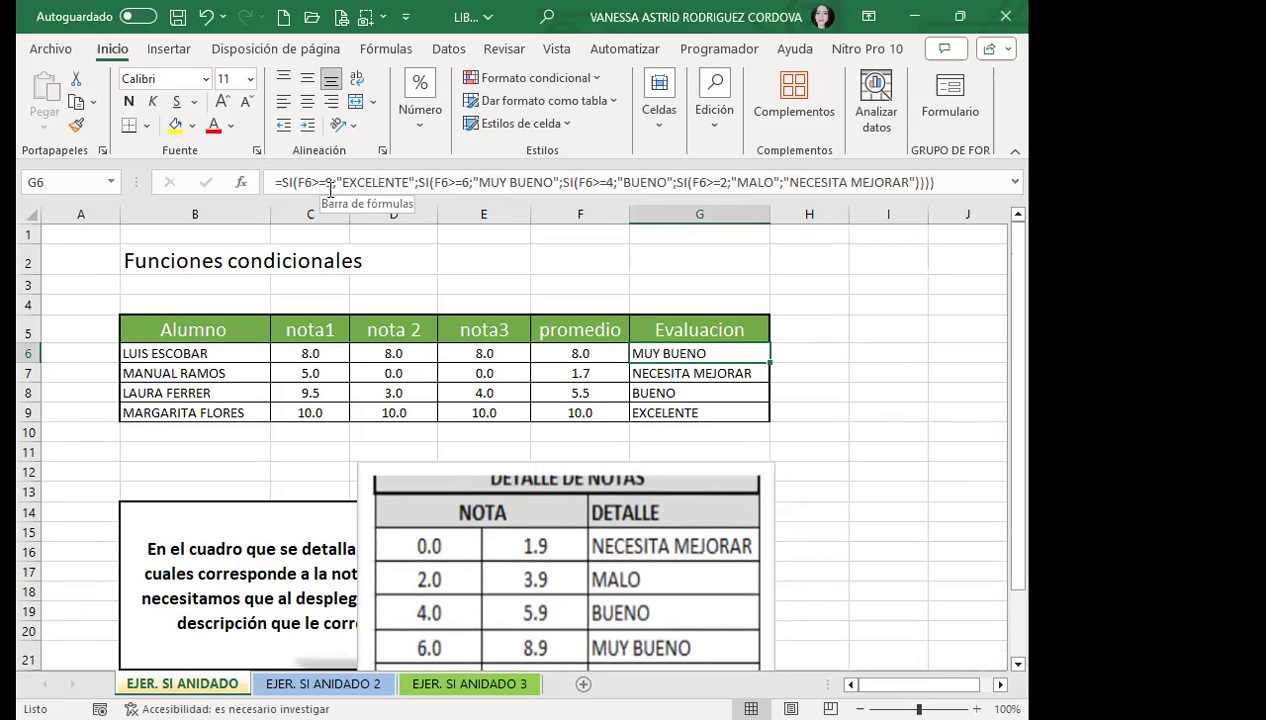
{"action": "left_click", "coordinate": [323, 412]}
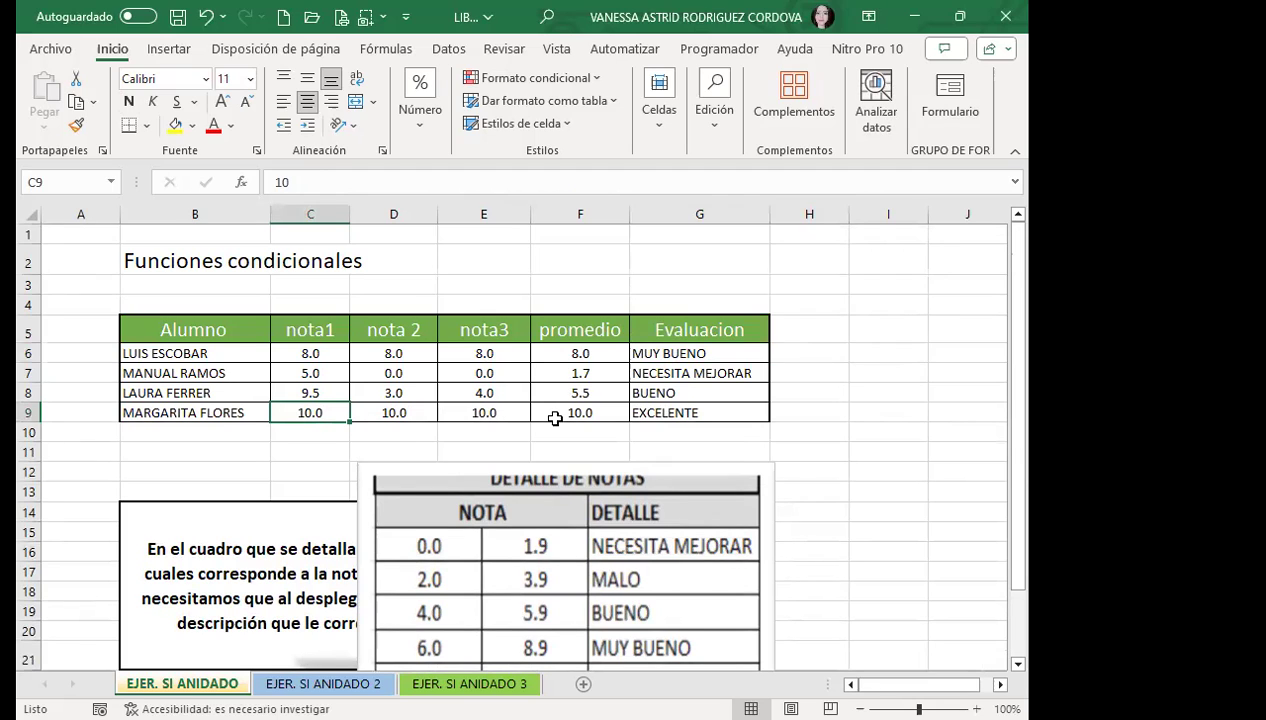
{"action": "left_click", "coordinate": [557, 414]}
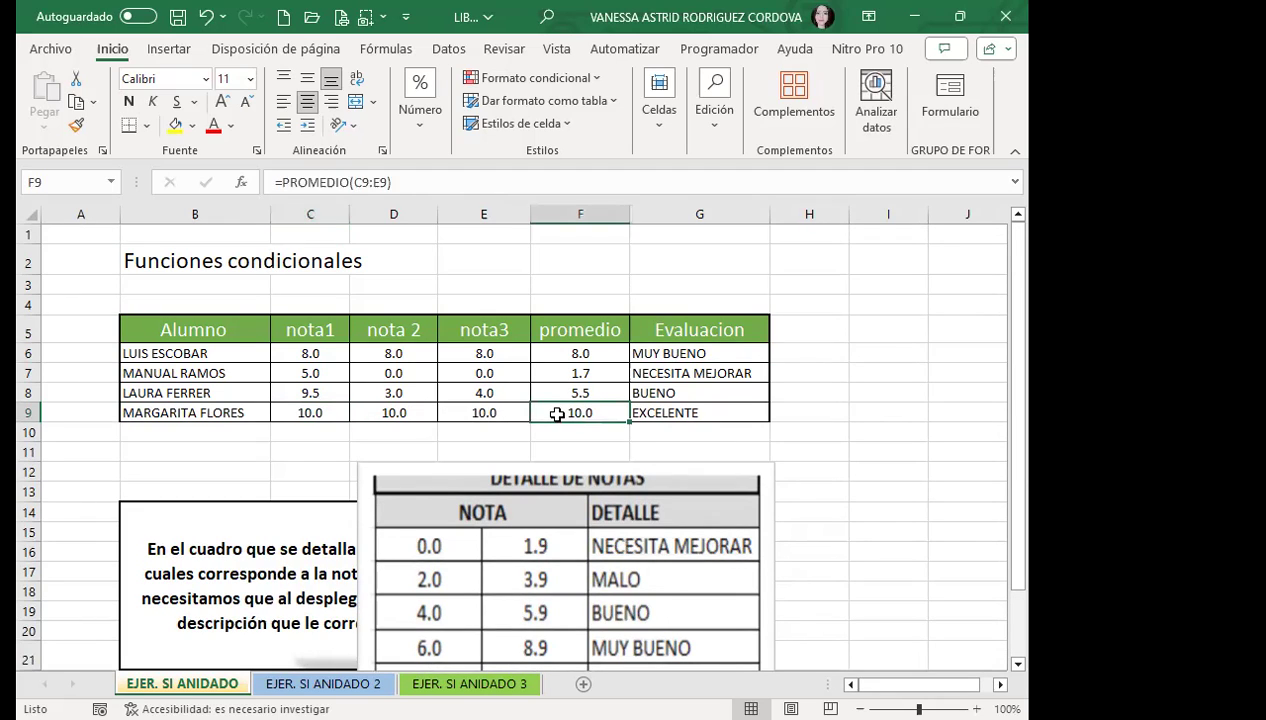
{"action": "left_click", "coordinate": [721, 407]}
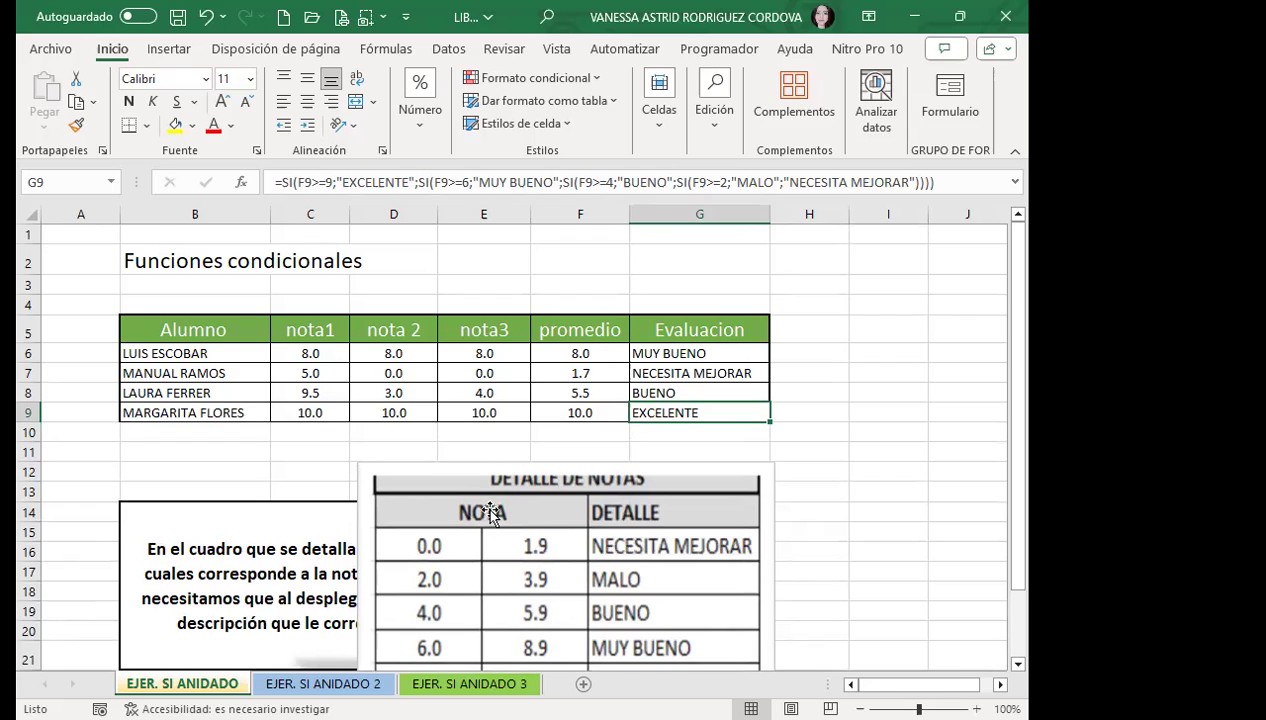
{"action": "key", "text": "ctrl+Page_Down"}
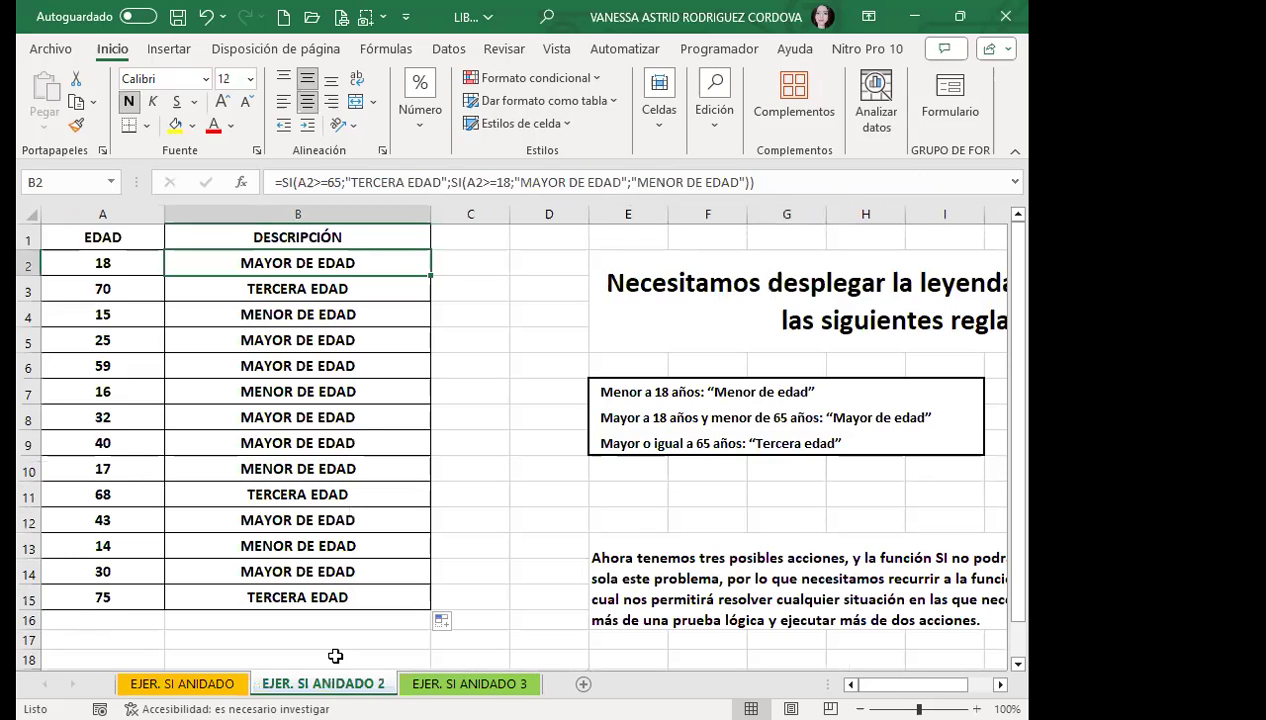
{"action": "left_click", "coordinate": [348, 392]}
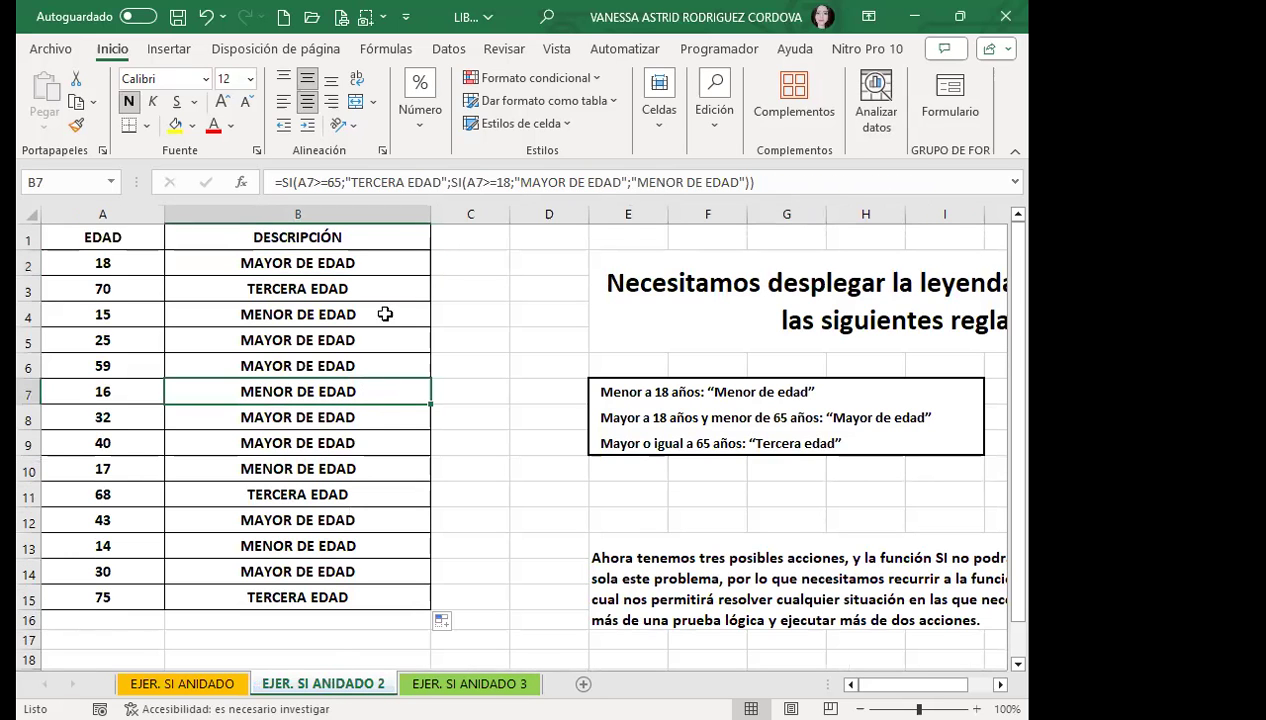
- On EJER. SI ANIDADO 3, go to the first HORARIO cell and select the shift times J2:J5
{"action": "left_click", "coordinate": [445, 684]}
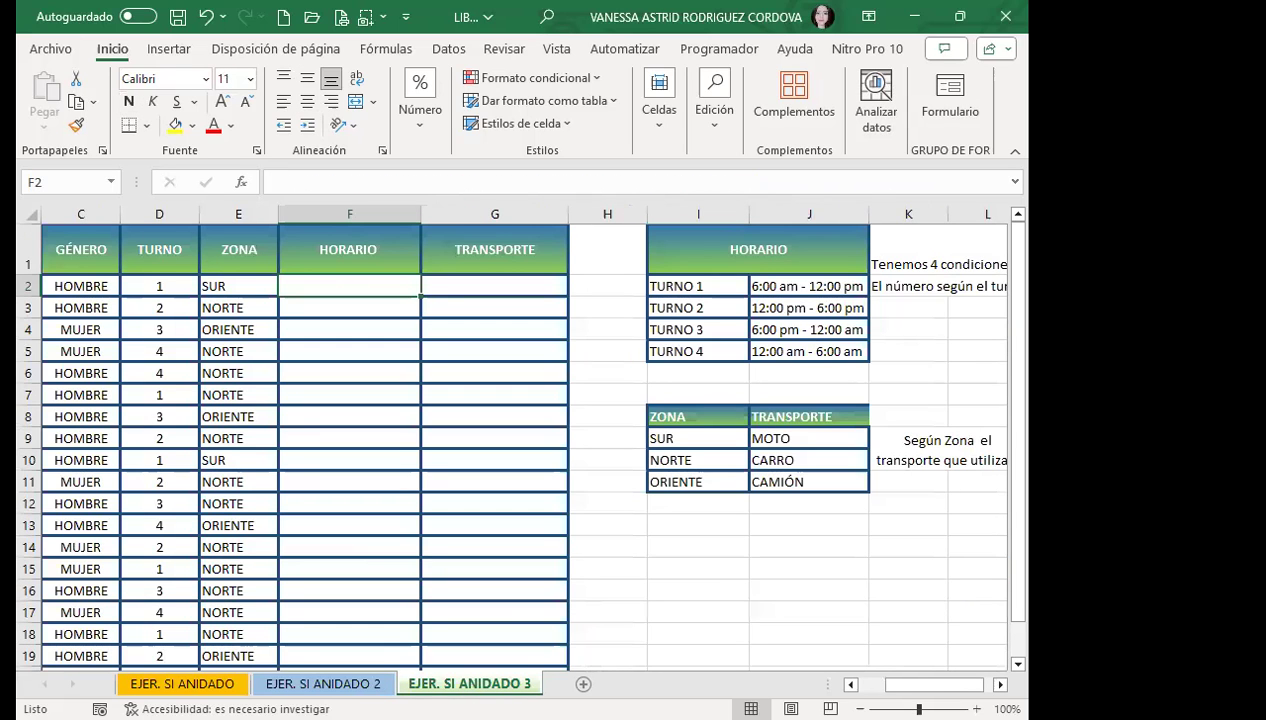
{"action": "scroll", "coordinate": [448, 485], "scroll_direction": "down", "scroll_amount": 3}
{"action": "scroll", "coordinate": [425, 410], "scroll_direction": "up", "scroll_amount": 3}
{"action": "left_click", "coordinate": [369, 317]}
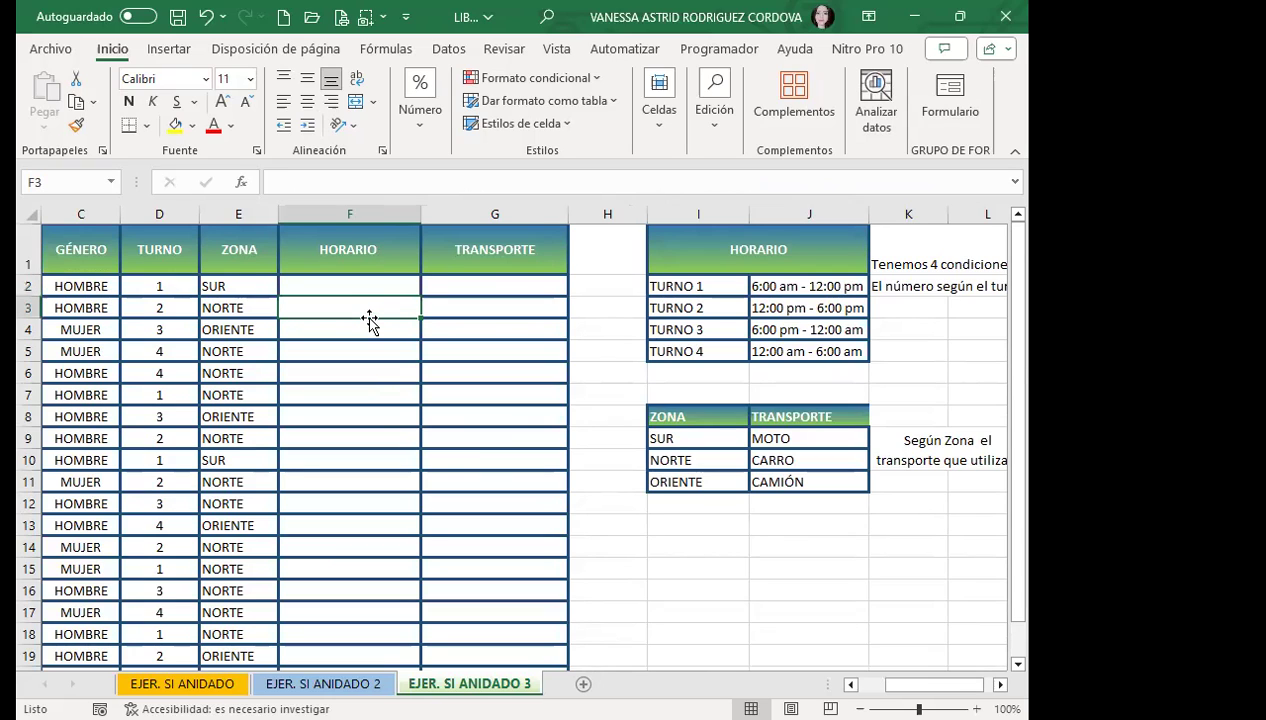
{"action": "left_click", "coordinate": [365, 259]}
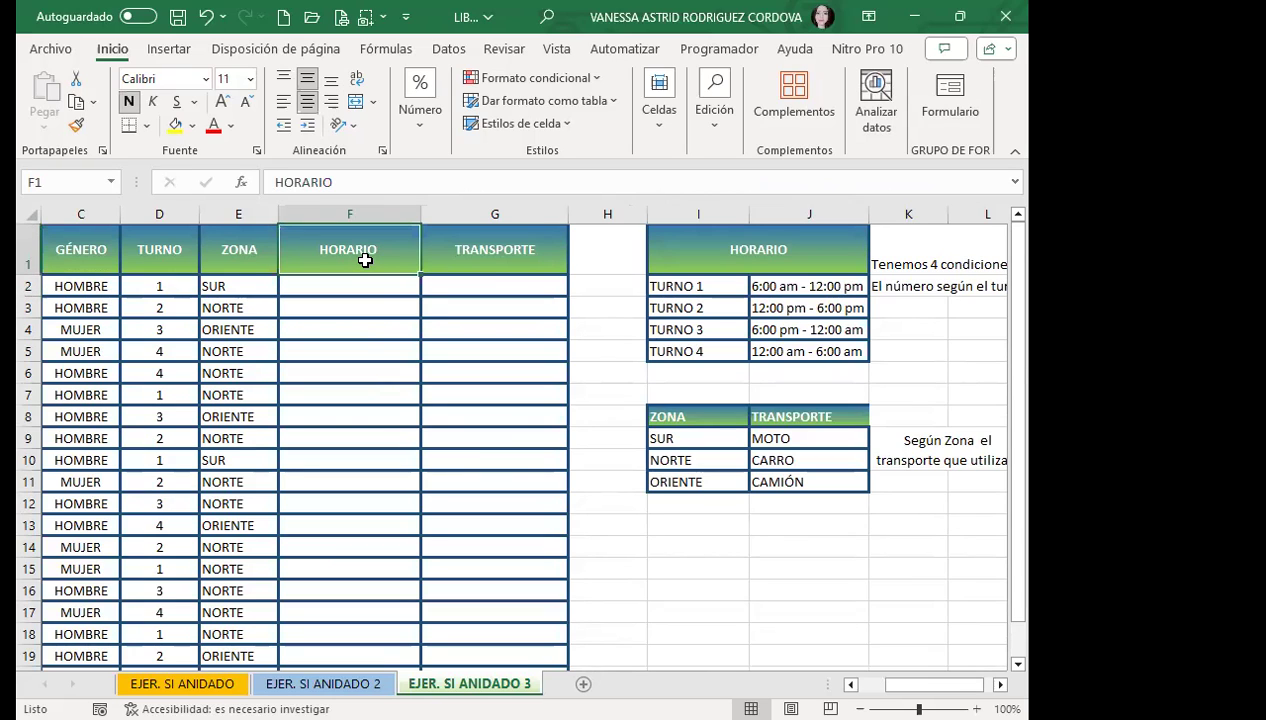
{"action": "left_click", "coordinate": [345, 284]}
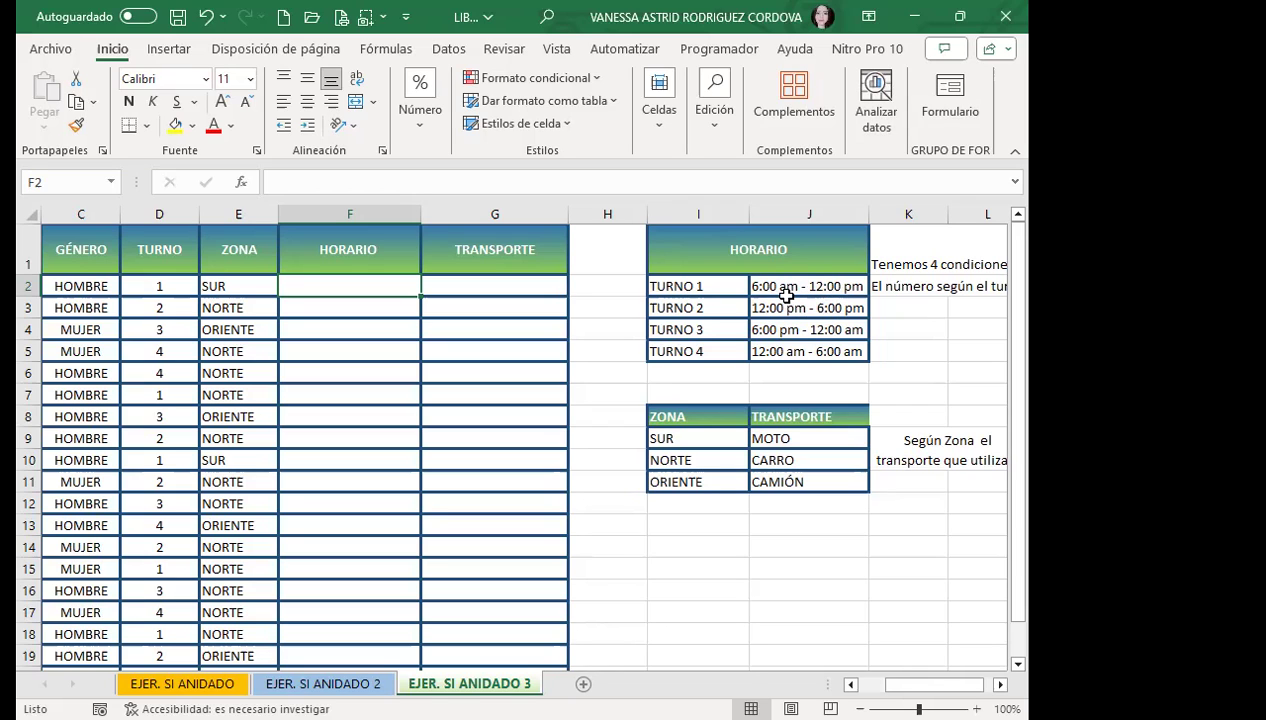
{"action": "left_click_drag", "start_coordinate": [786, 296], "coordinate": [793, 343]}
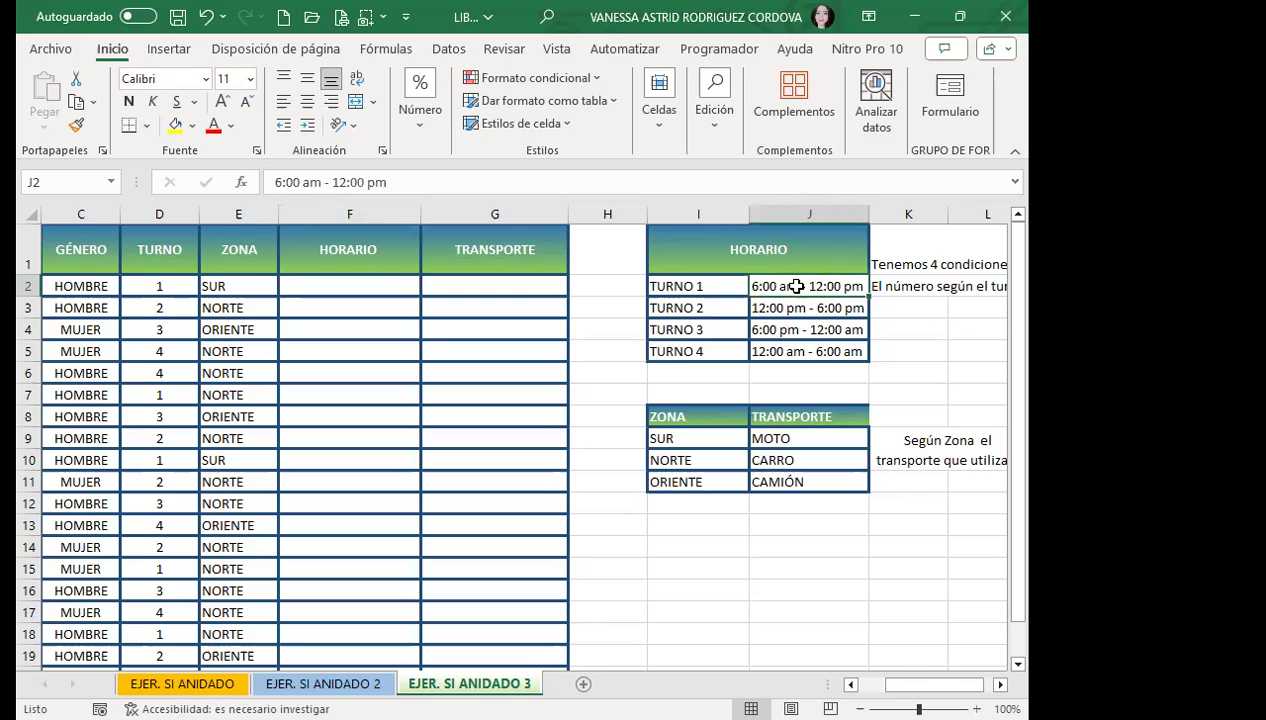
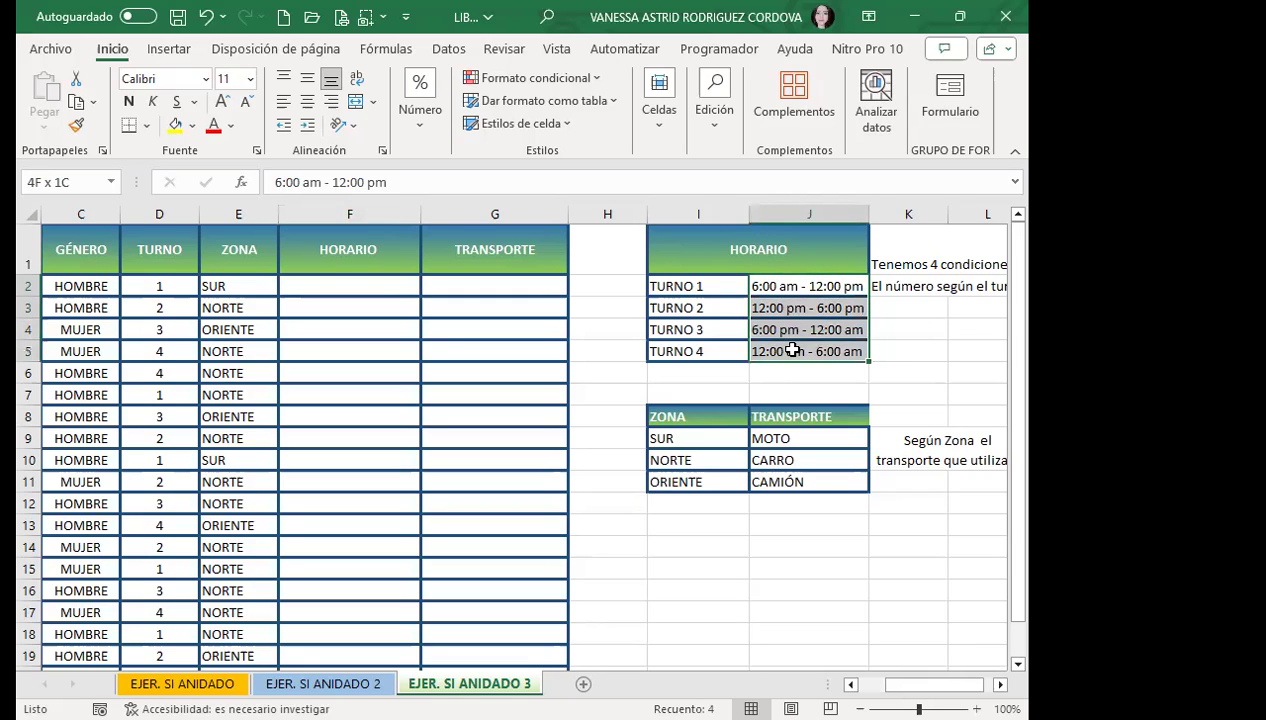
- Walk through the four TURNO shift labels and time ranges in the schedule table
{"action": "left_click_drag", "start_coordinate": [793, 349], "coordinate": [793, 349]}
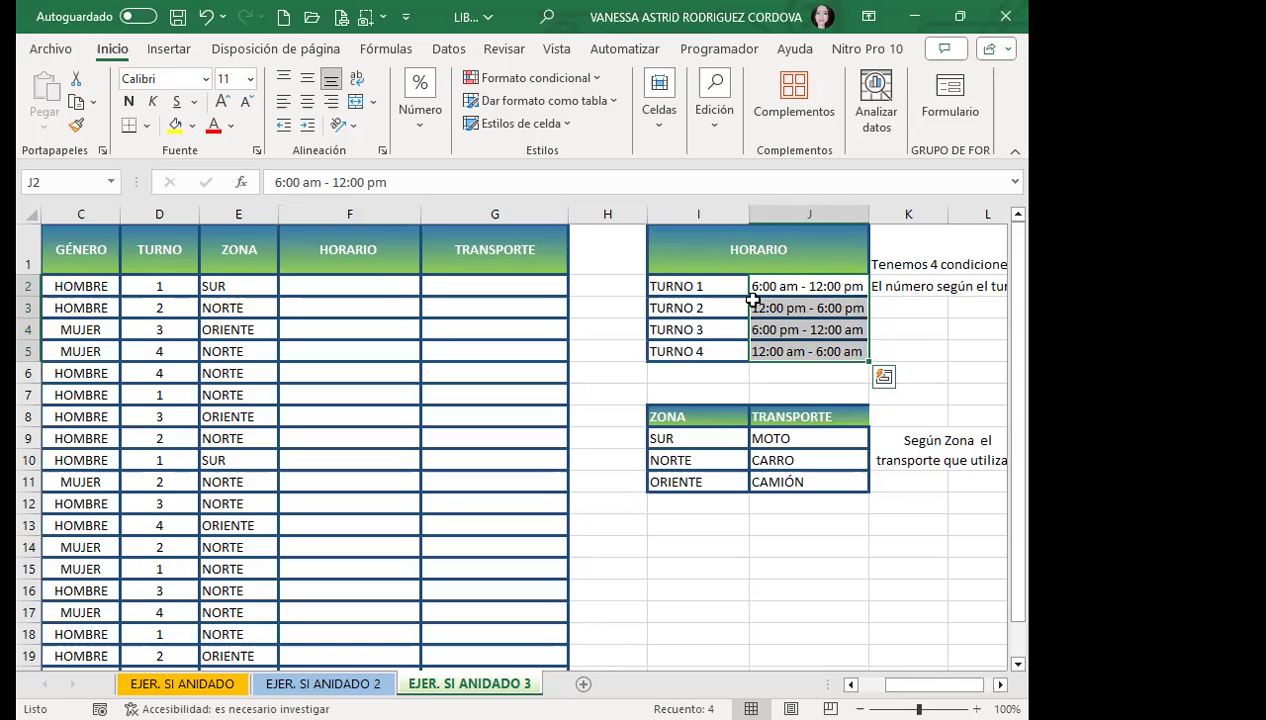
{"action": "left_click", "coordinate": [712, 290]}
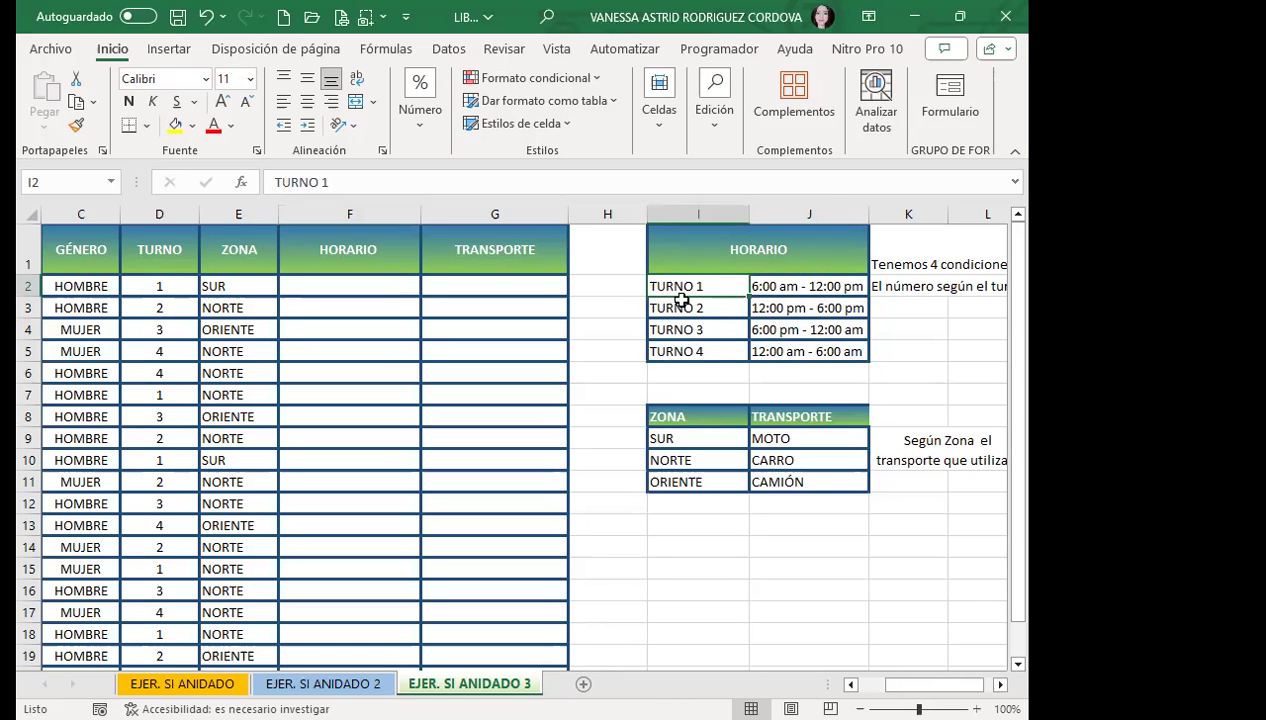
{"action": "left_click", "coordinate": [712, 306]}
{"action": "left_click", "coordinate": [706, 328]}
{"action": "left_click", "coordinate": [708, 351]}
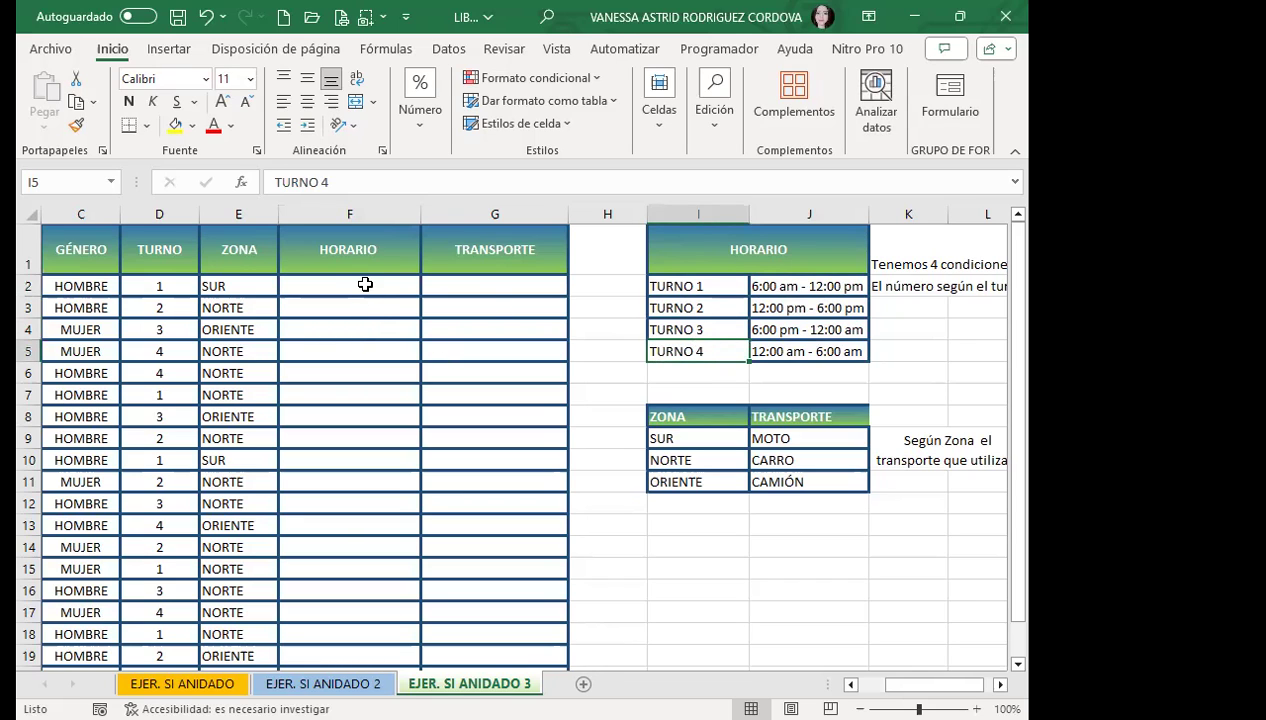
- Compare the TURNO value in D2 with the shift time ranges for HORARIO cell F2
{"action": "left_click", "coordinate": [364, 286]}
{"action": "left_click", "coordinate": [172, 209]}
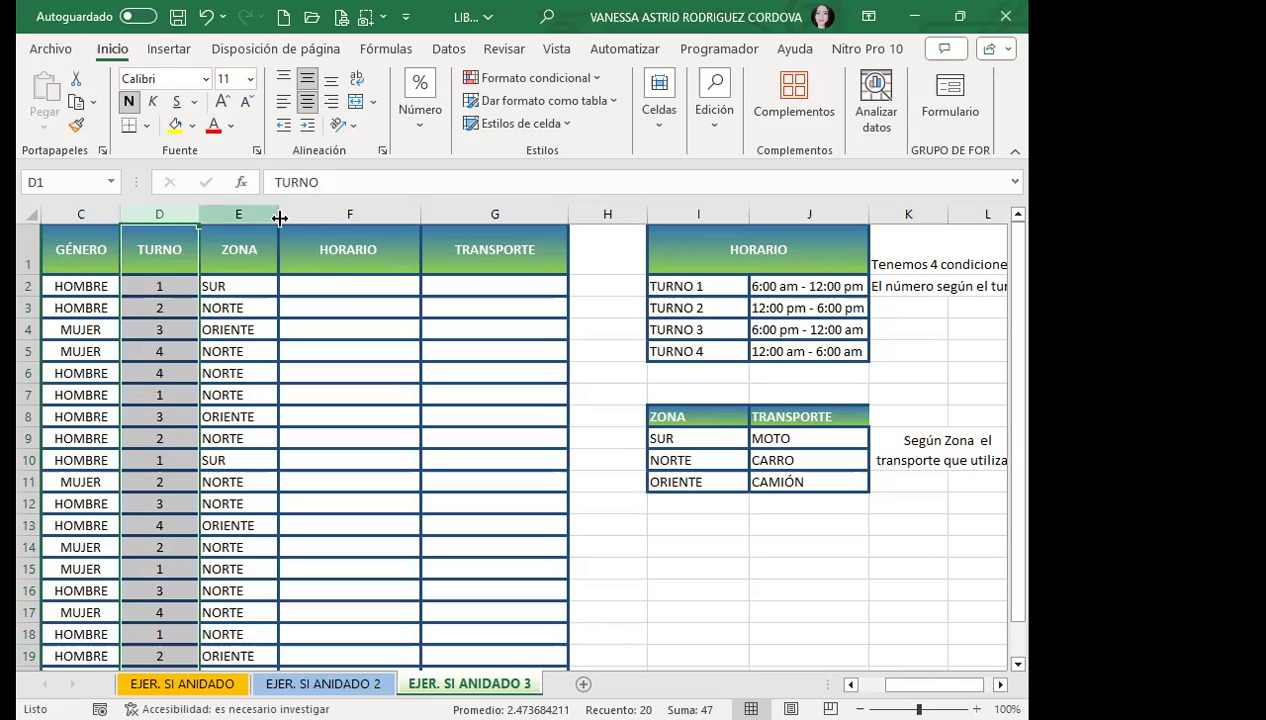
{"action": "left_click", "coordinate": [313, 288]}
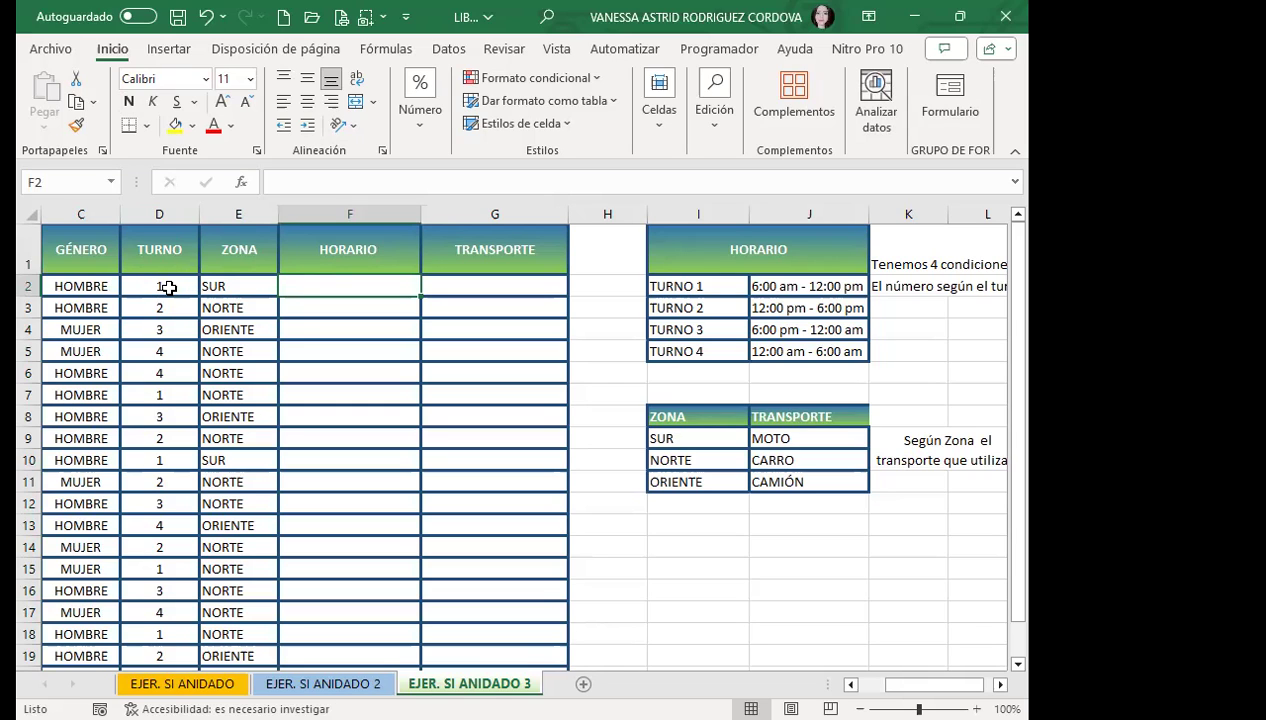
{"action": "left_click", "coordinate": [171, 287]}
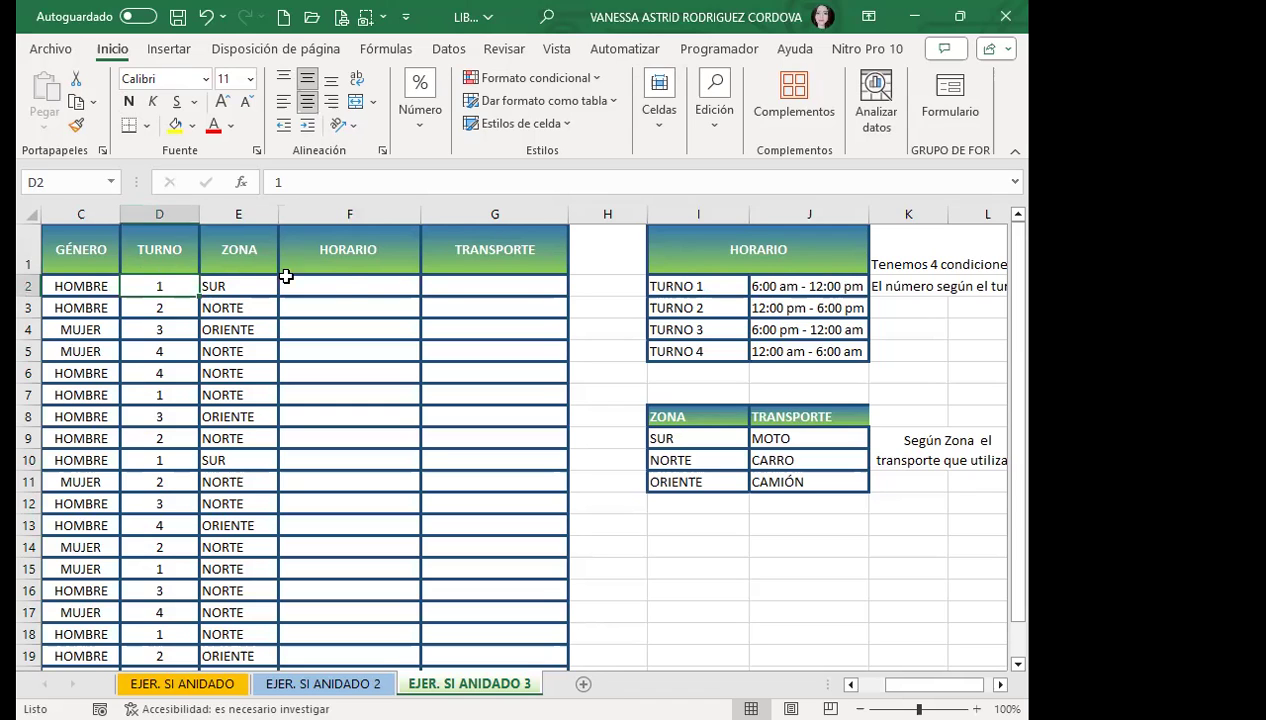
{"action": "left_click", "coordinate": [330, 286]}
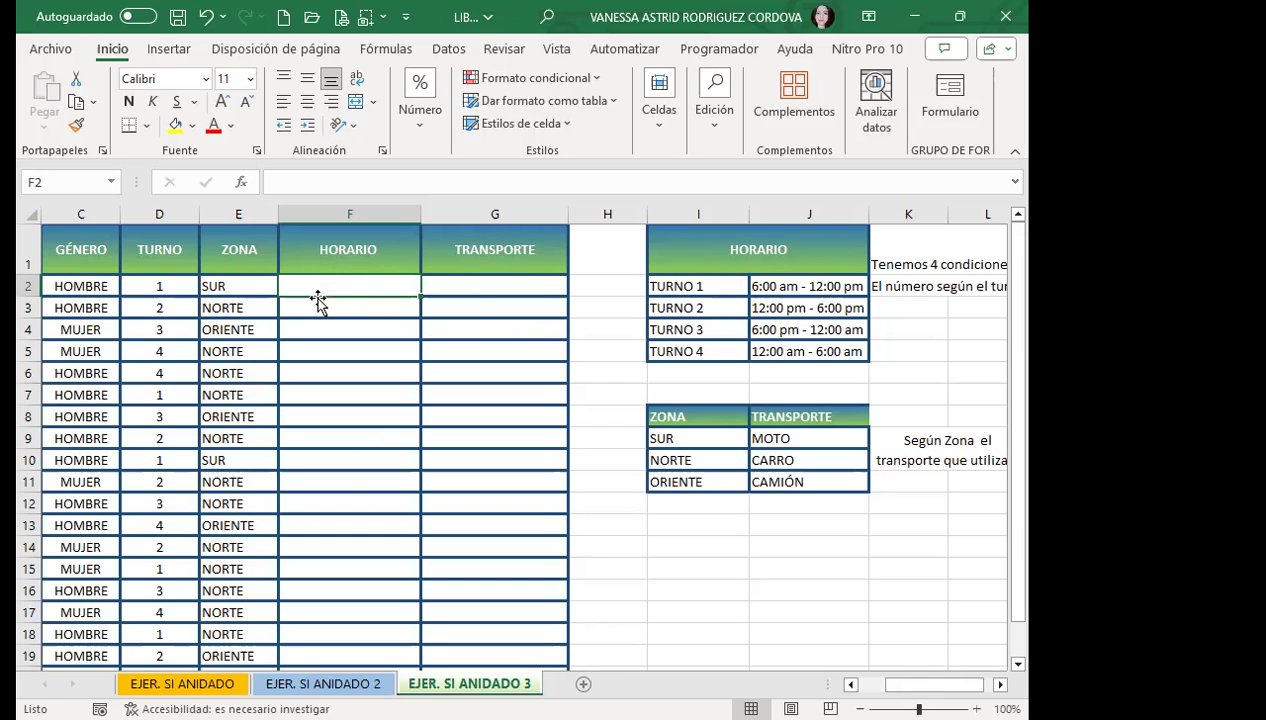
{"action": "left_click", "coordinate": [773, 285]}
{"action": "left_click", "coordinate": [767, 308]}
{"action": "left_click", "coordinate": [772, 330]}
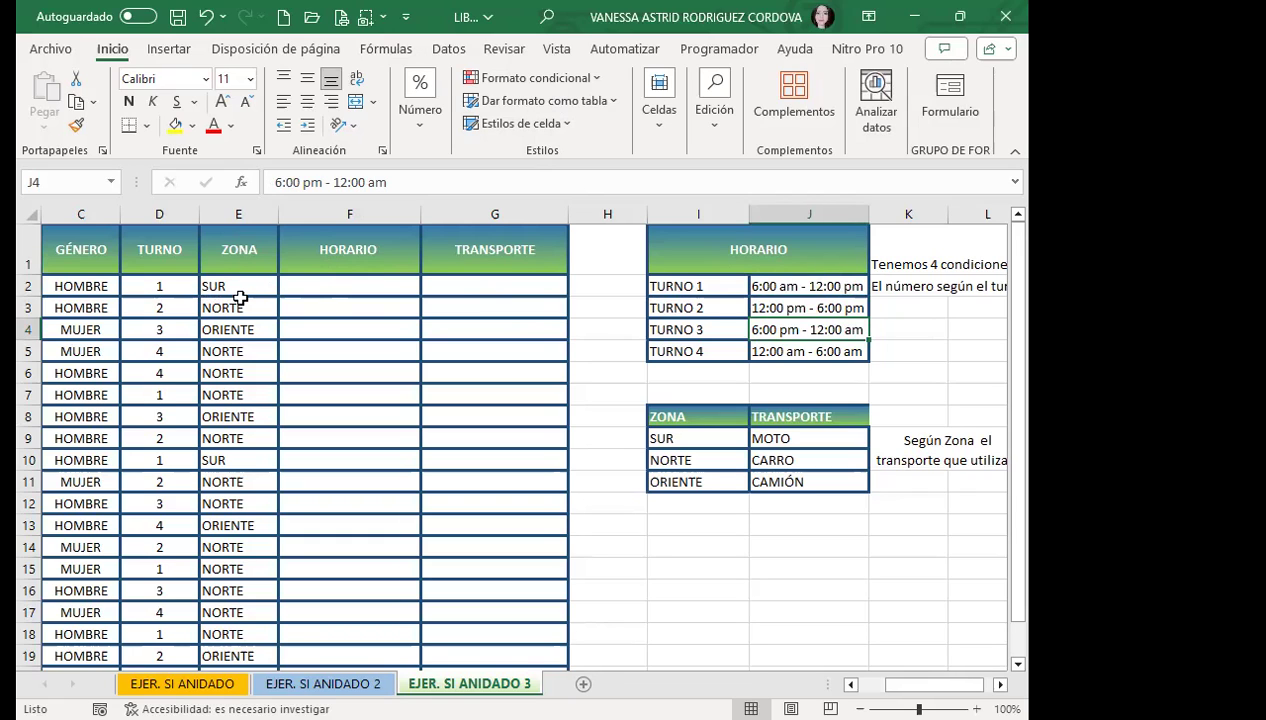
- Review zones SUR, NORTE and ORIENTE in column E with transports CARRO and CAMIÓN
{"action": "left_click", "coordinate": [523, 286]}
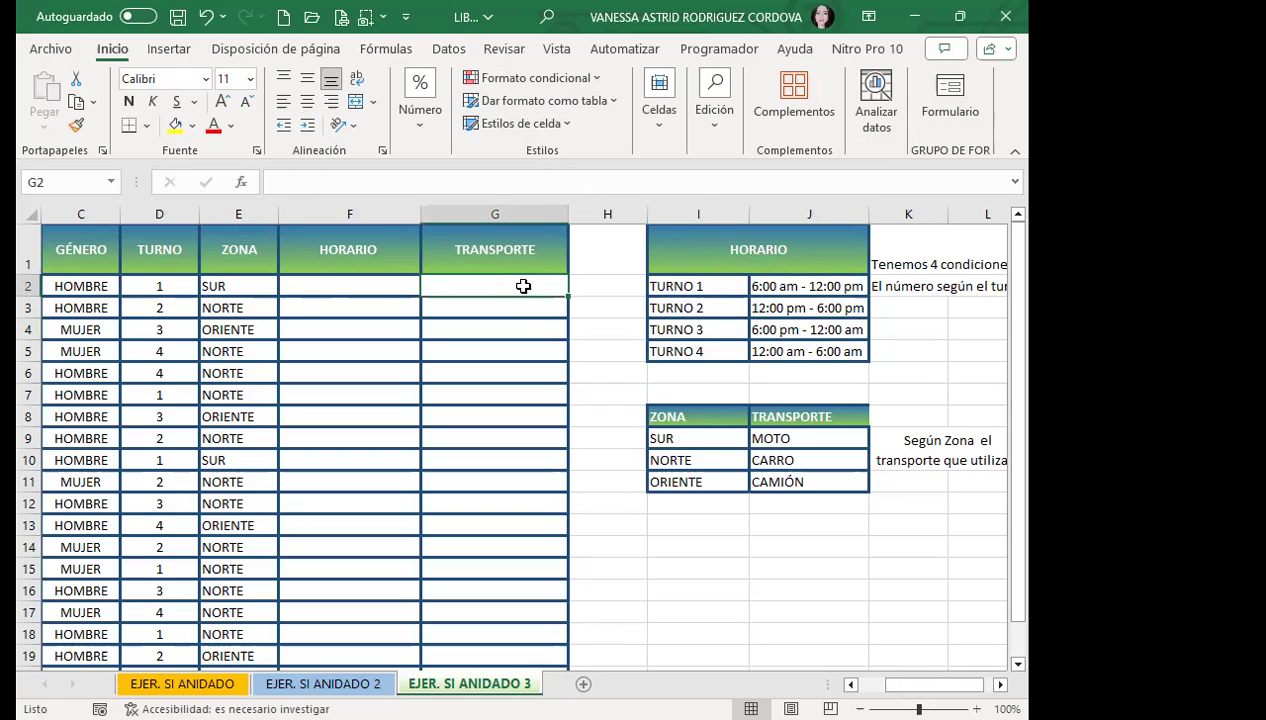
{"action": "key", "text": "Left"}
{"action": "key", "text": "Left"}
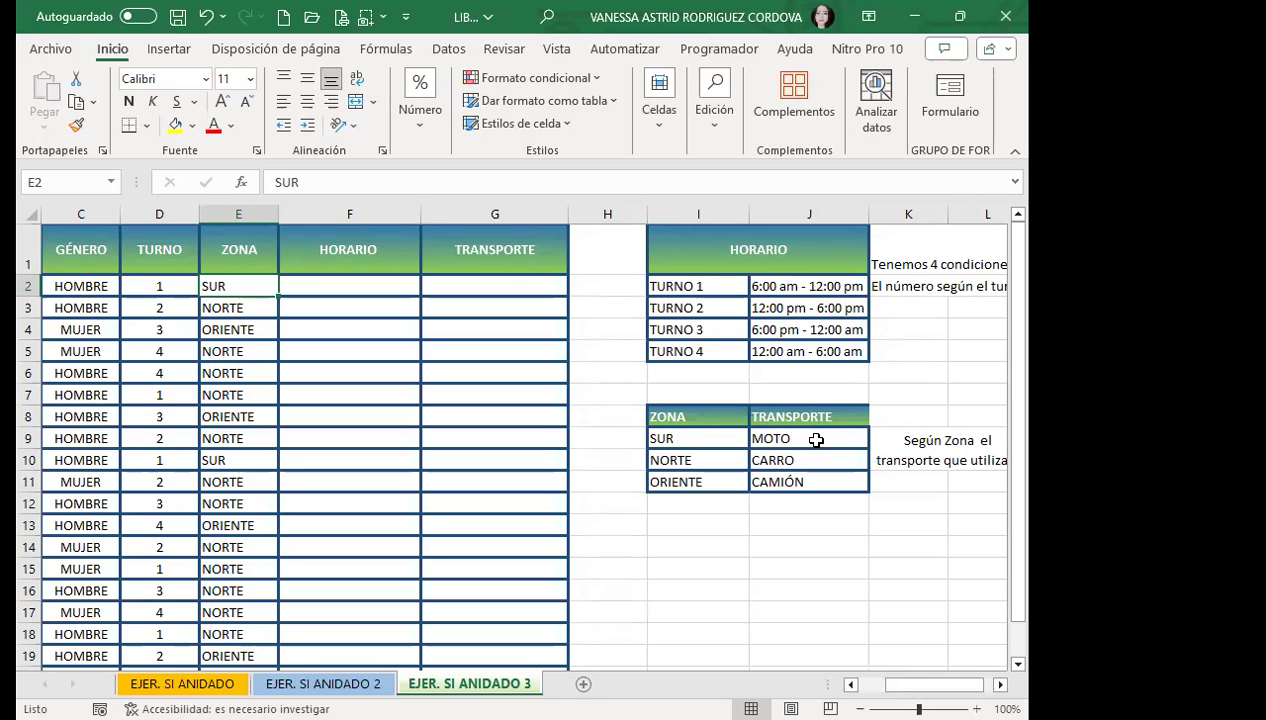
{"action": "left_click", "coordinate": [254, 308]}
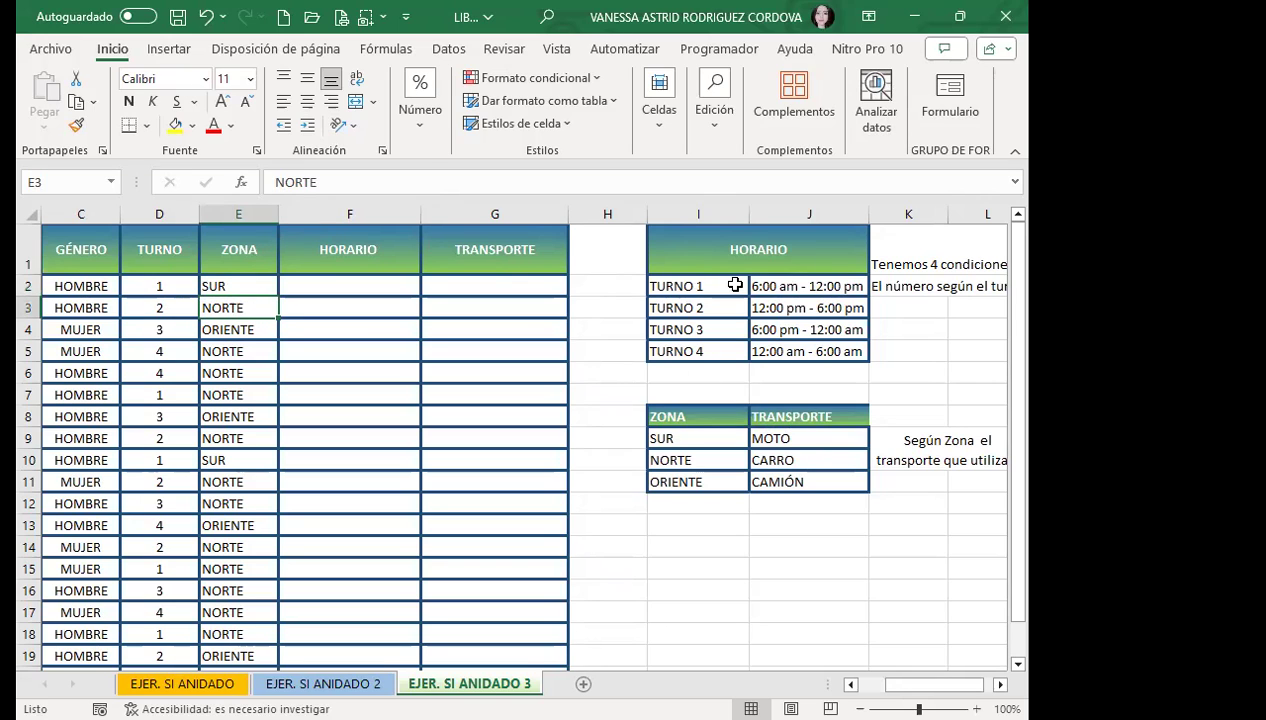
{"action": "left_click", "coordinate": [816, 460]}
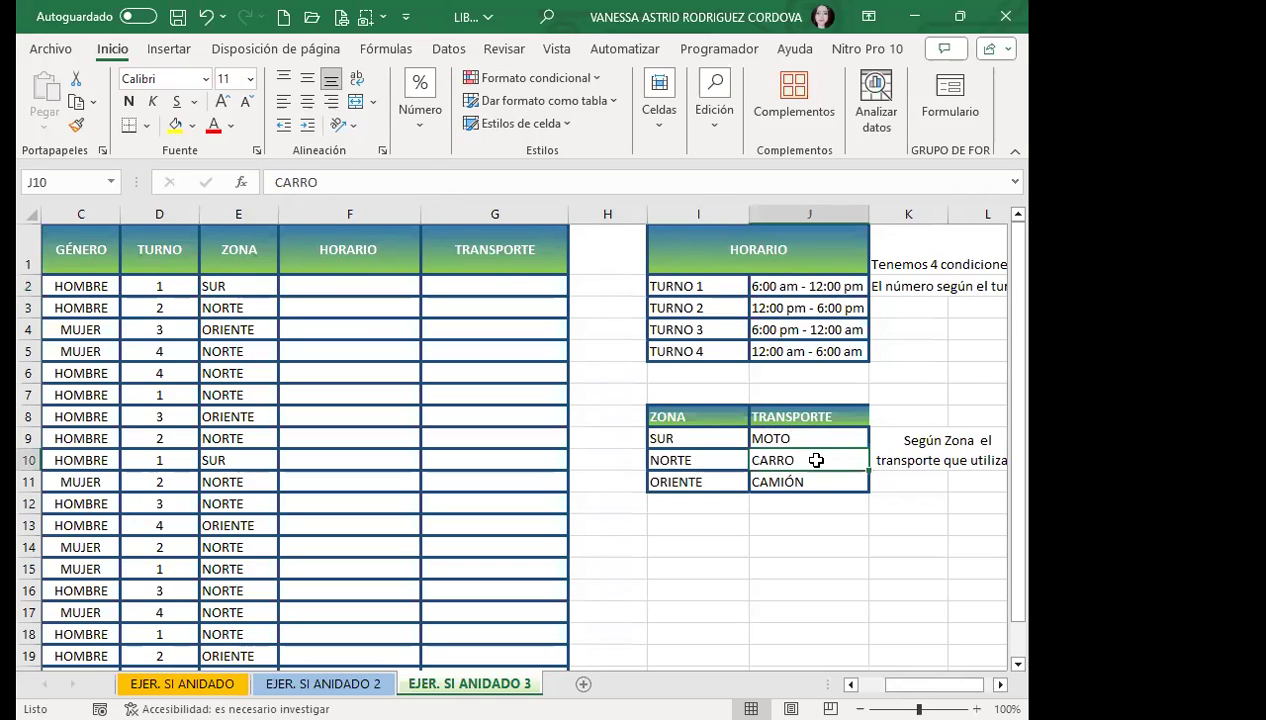
{"action": "left_click", "coordinate": [218, 330]}
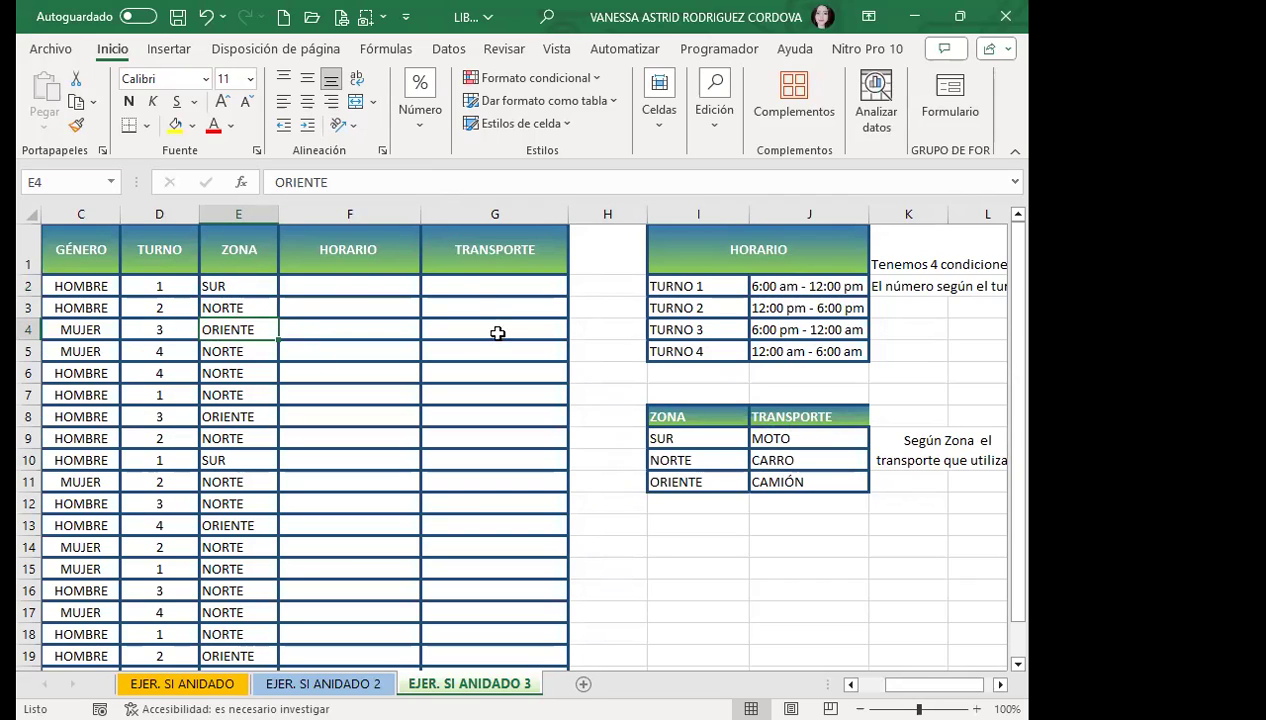
{"action": "left_click", "coordinate": [819, 483]}
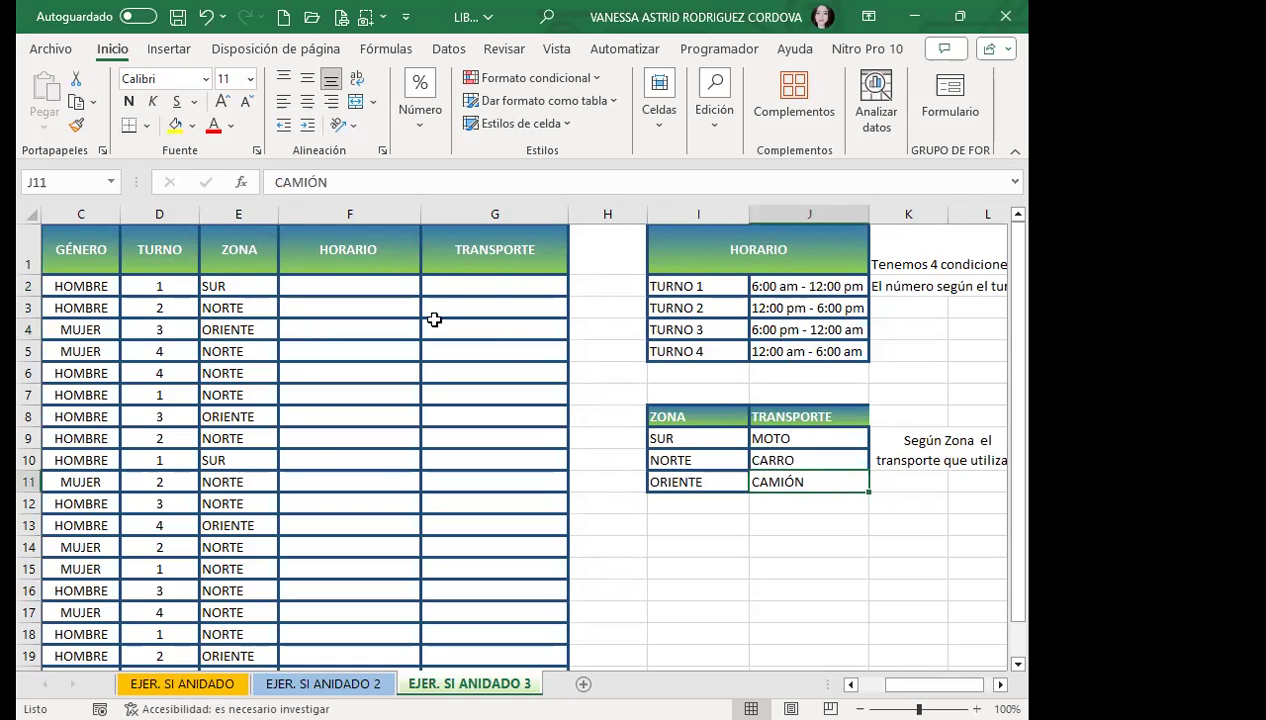
- Match the zones in E2–E4 to the SUR, NORTE and ORIENTE entries of the zone table
{"action": "left_click", "coordinate": [452, 282]}
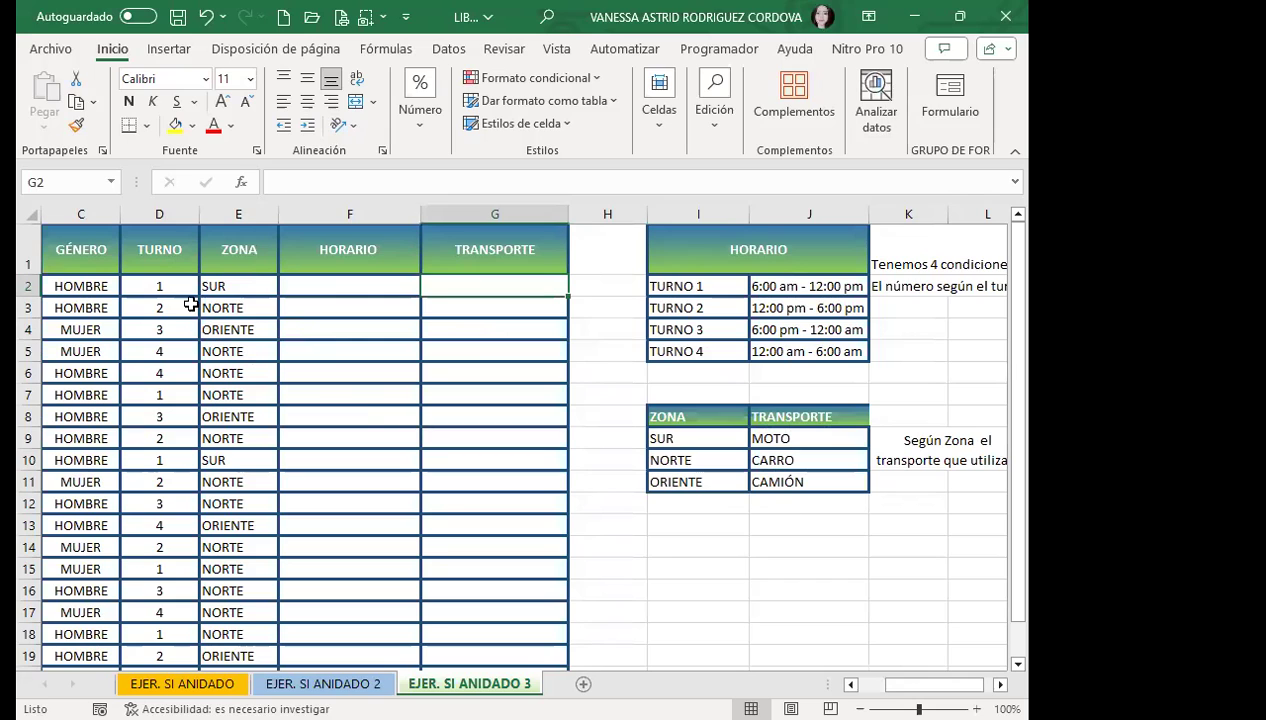
{"action": "left_click", "coordinate": [240, 285]}
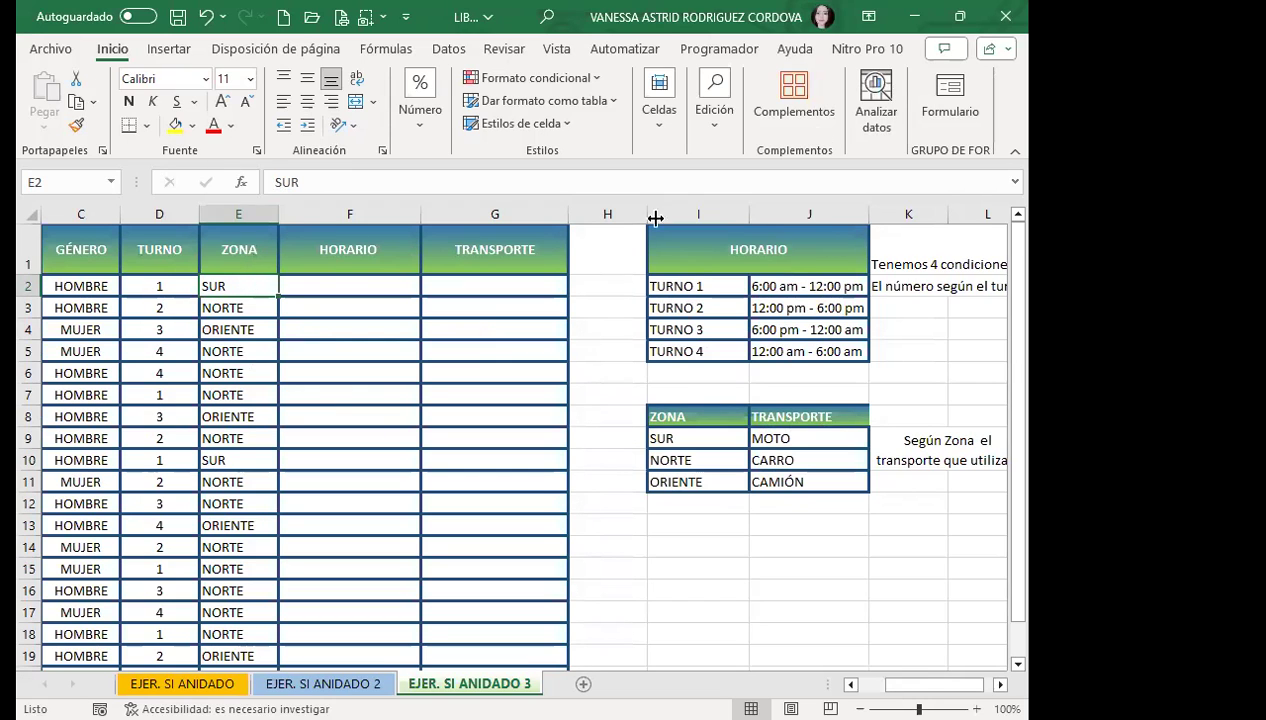
{"action": "left_click", "coordinate": [689, 443]}
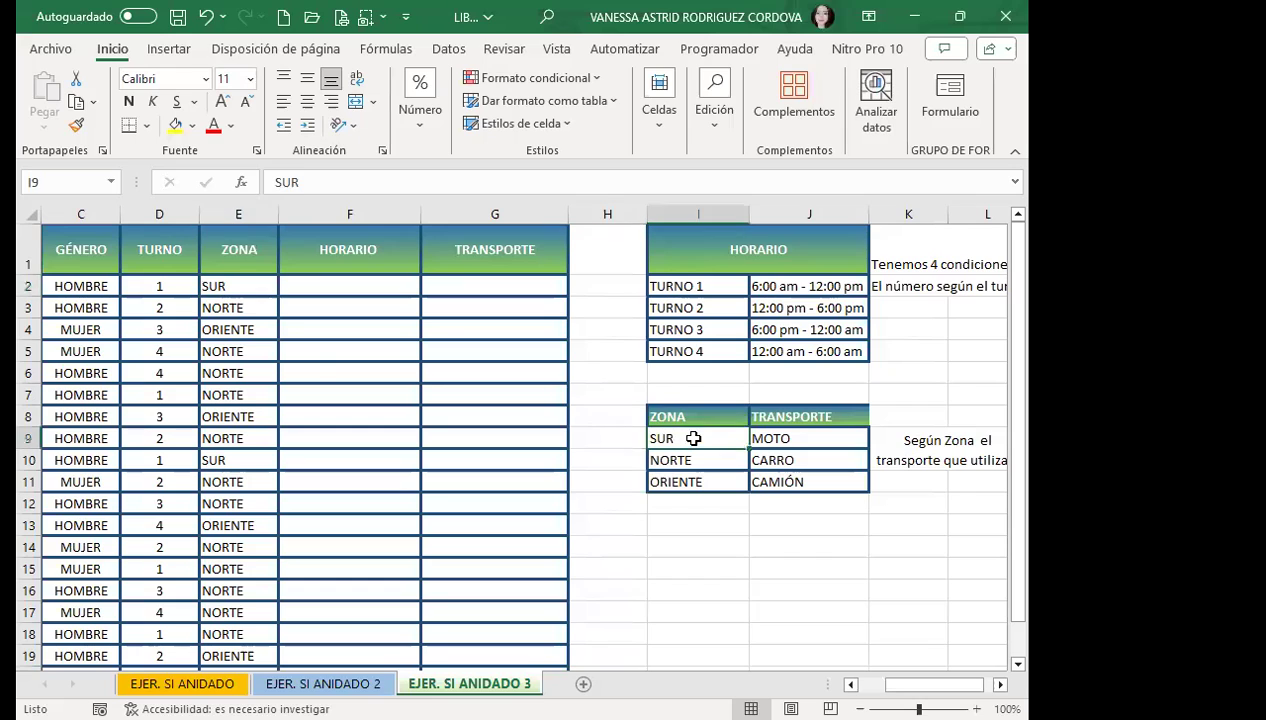
{"action": "left_click", "coordinate": [241, 291]}
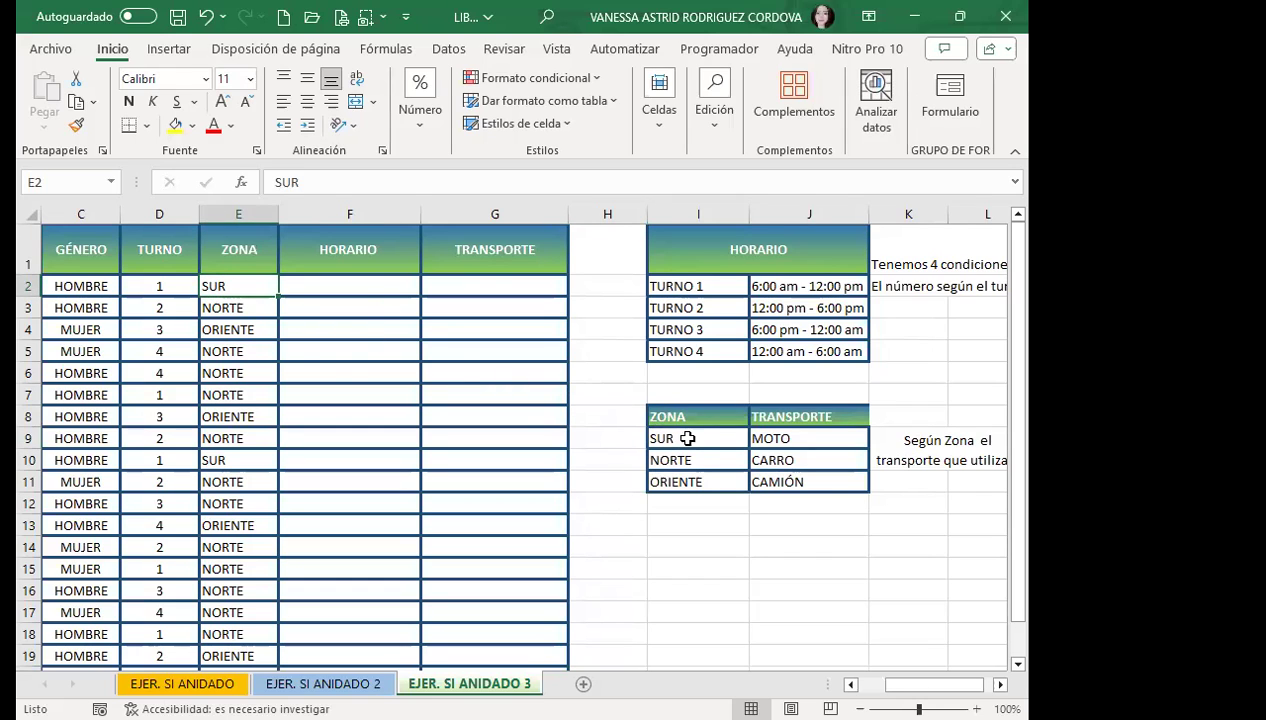
{"action": "left_click", "coordinate": [681, 436]}
{"action": "left_click", "coordinate": [226, 318]}
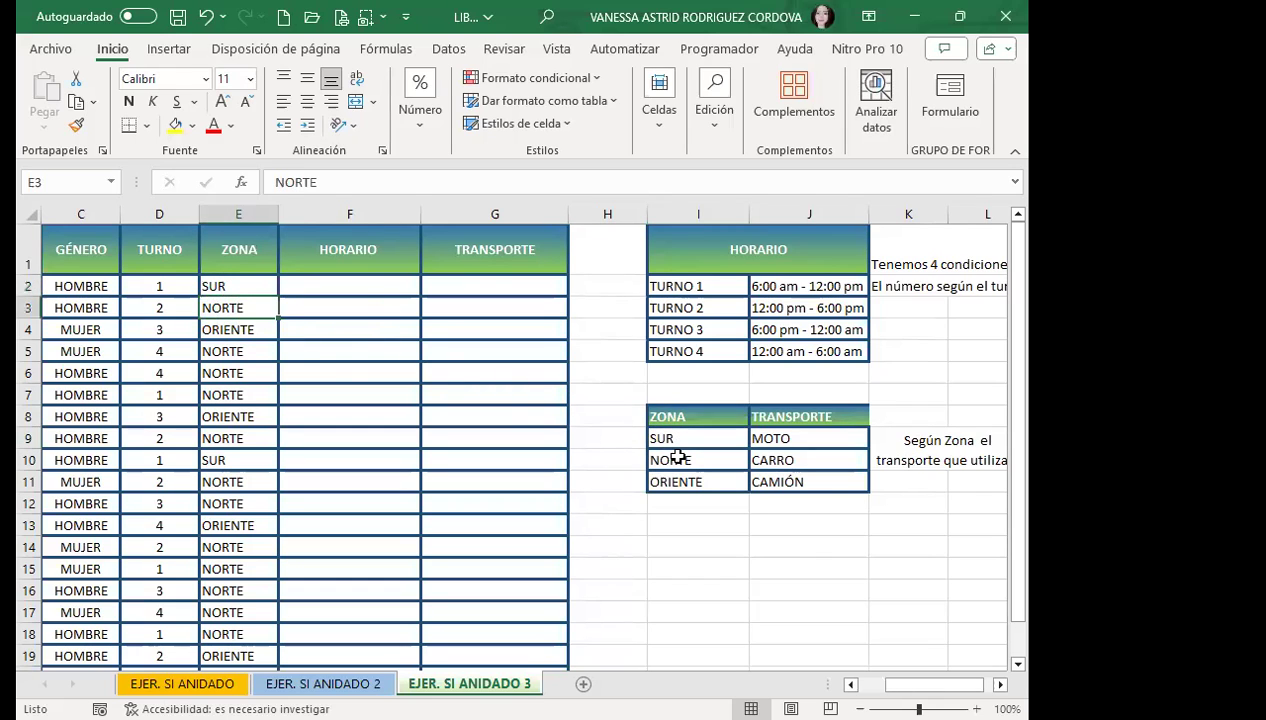
{"action": "left_click", "coordinate": [670, 455]}
{"action": "left_click", "coordinate": [241, 328]}
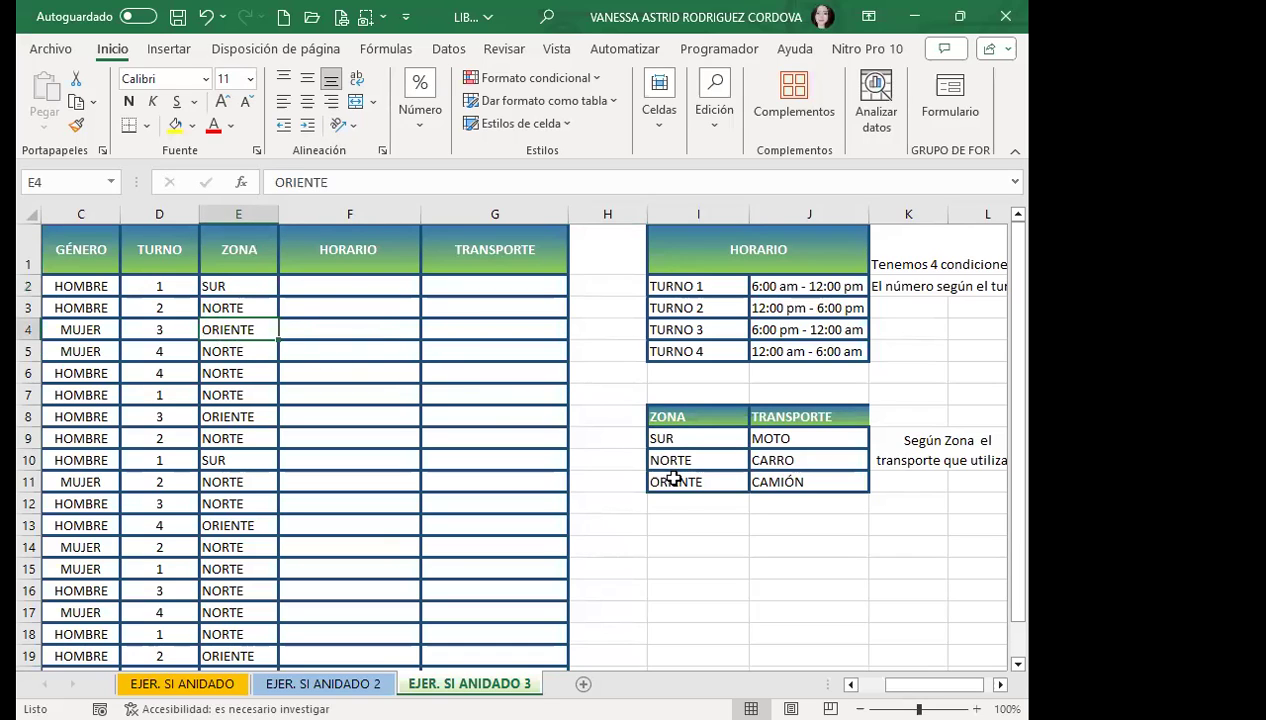
{"action": "left_click", "coordinate": [664, 478]}
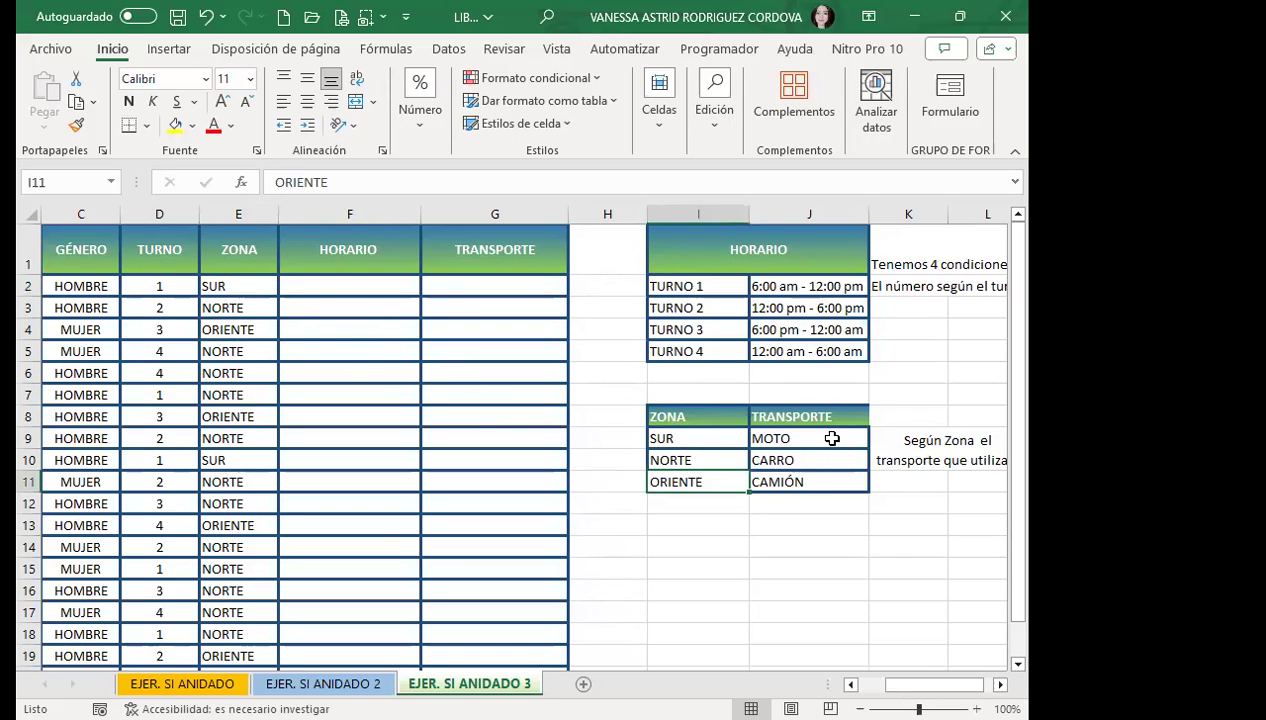
- Point out each zone's transport: MOTO for SUR, CARRO for NORTE, CAMIÓN for ORIENTE
{"action": "left_click", "coordinate": [831, 437]}
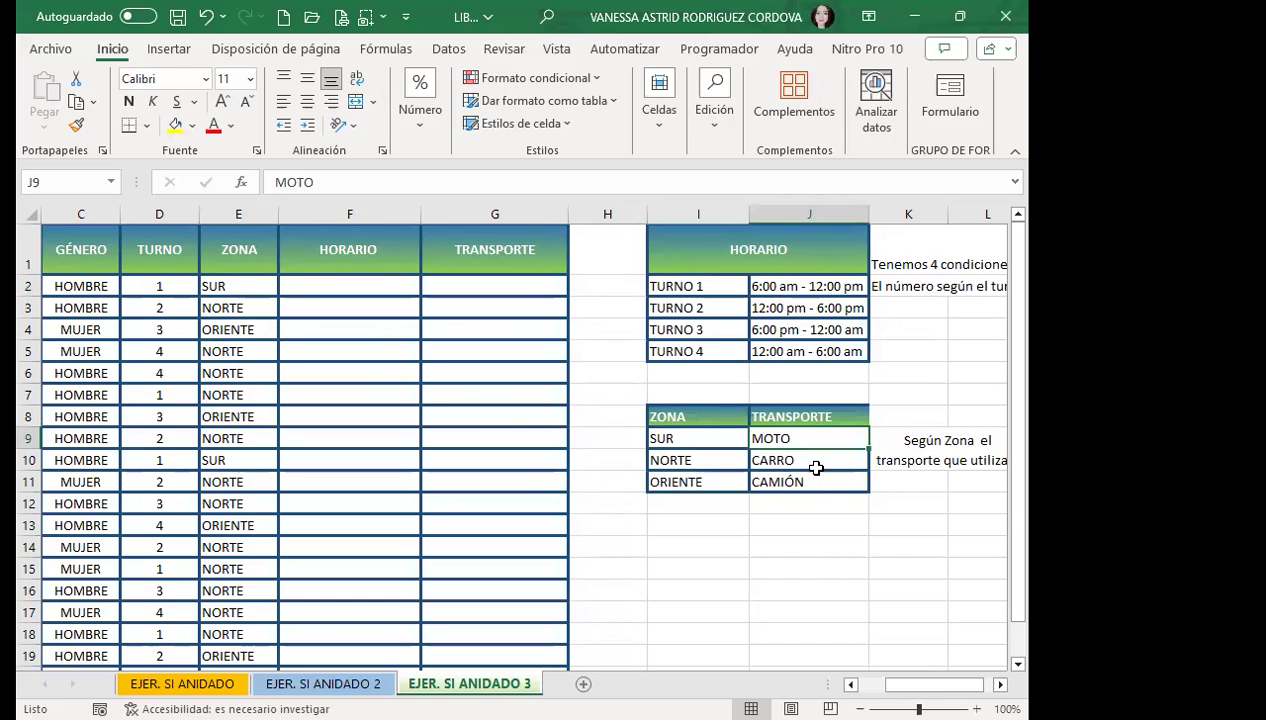
{"action": "left_click", "coordinate": [816, 485]}
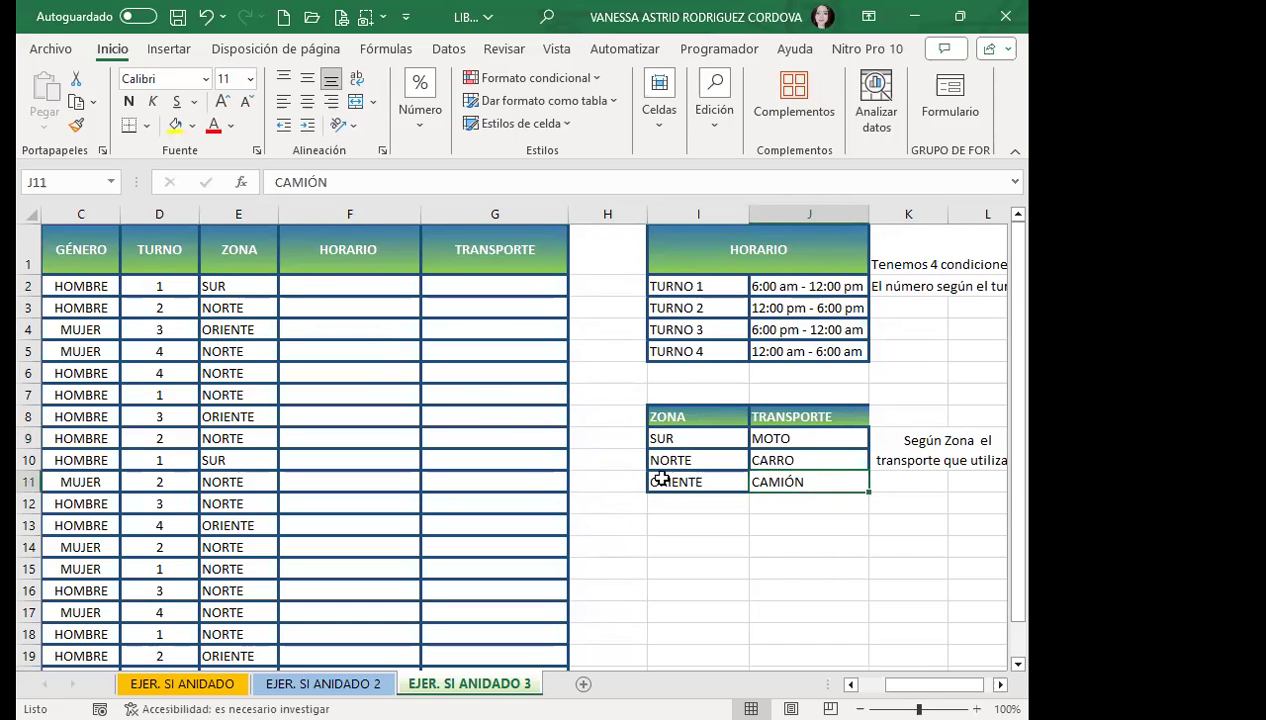
{"action": "left_click", "coordinate": [810, 440]}
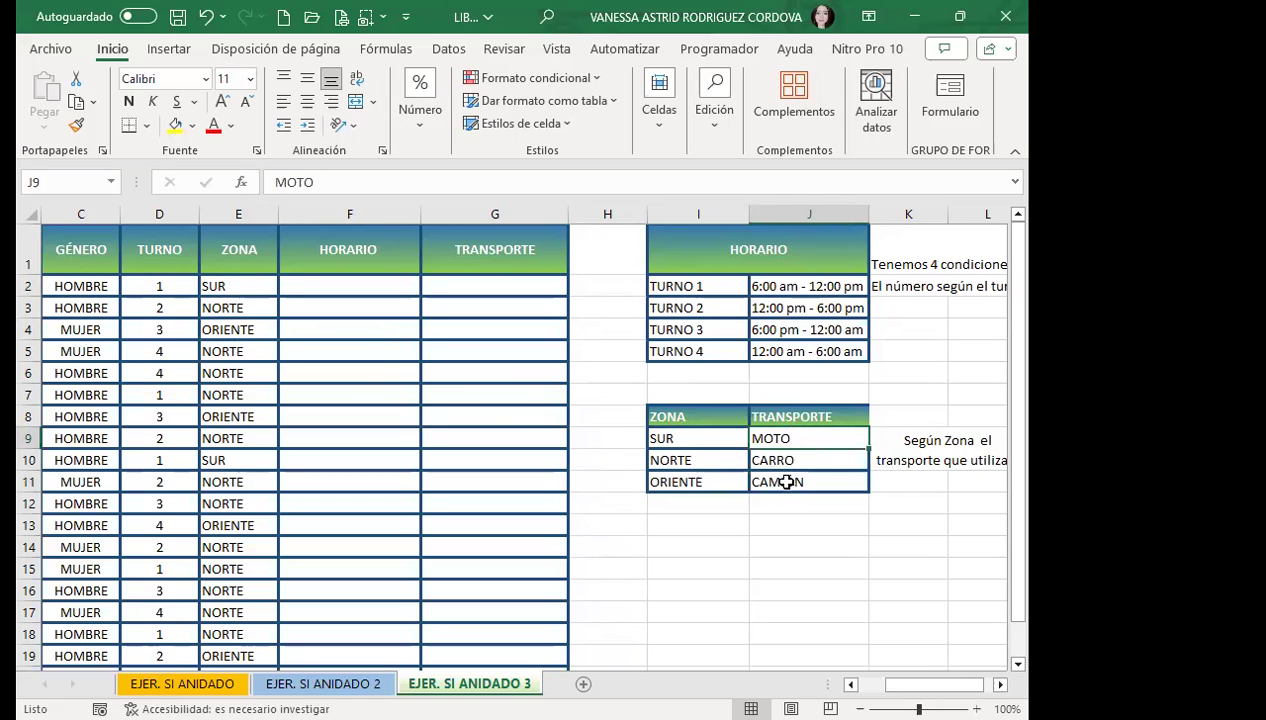
{"action": "left_click", "coordinate": [812, 460]}
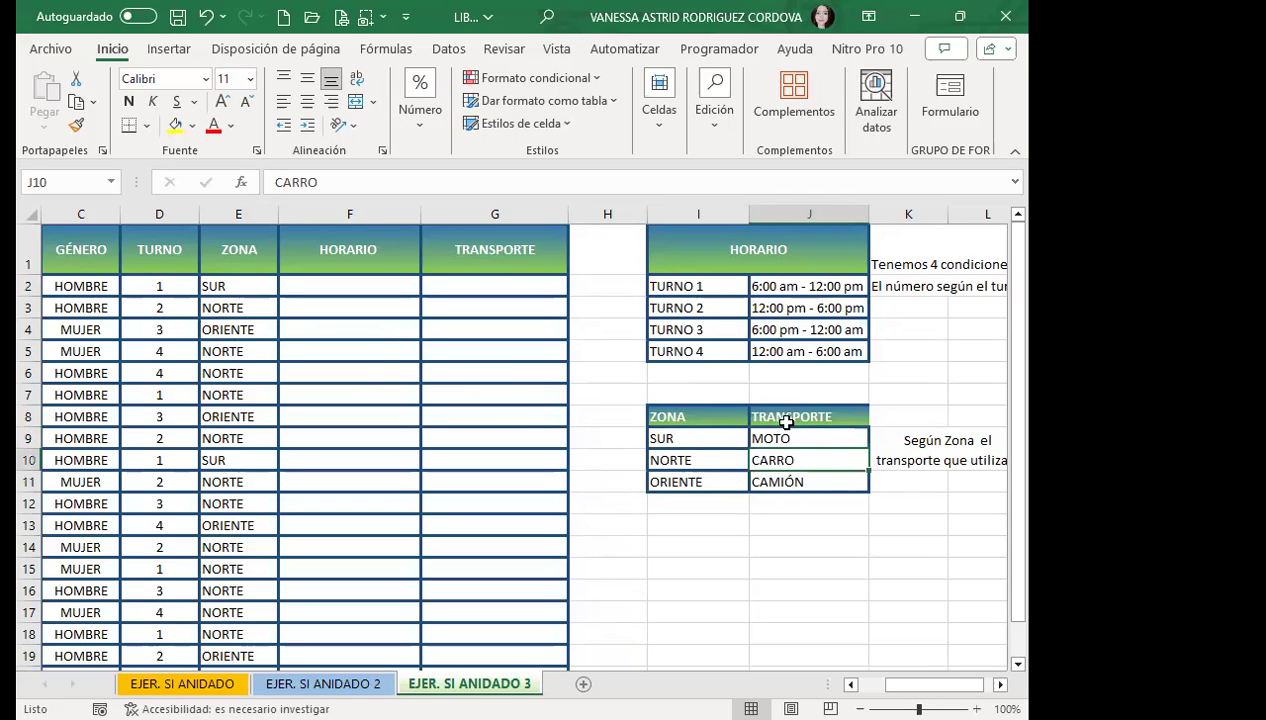
{"action": "left_click", "coordinate": [830, 481]}
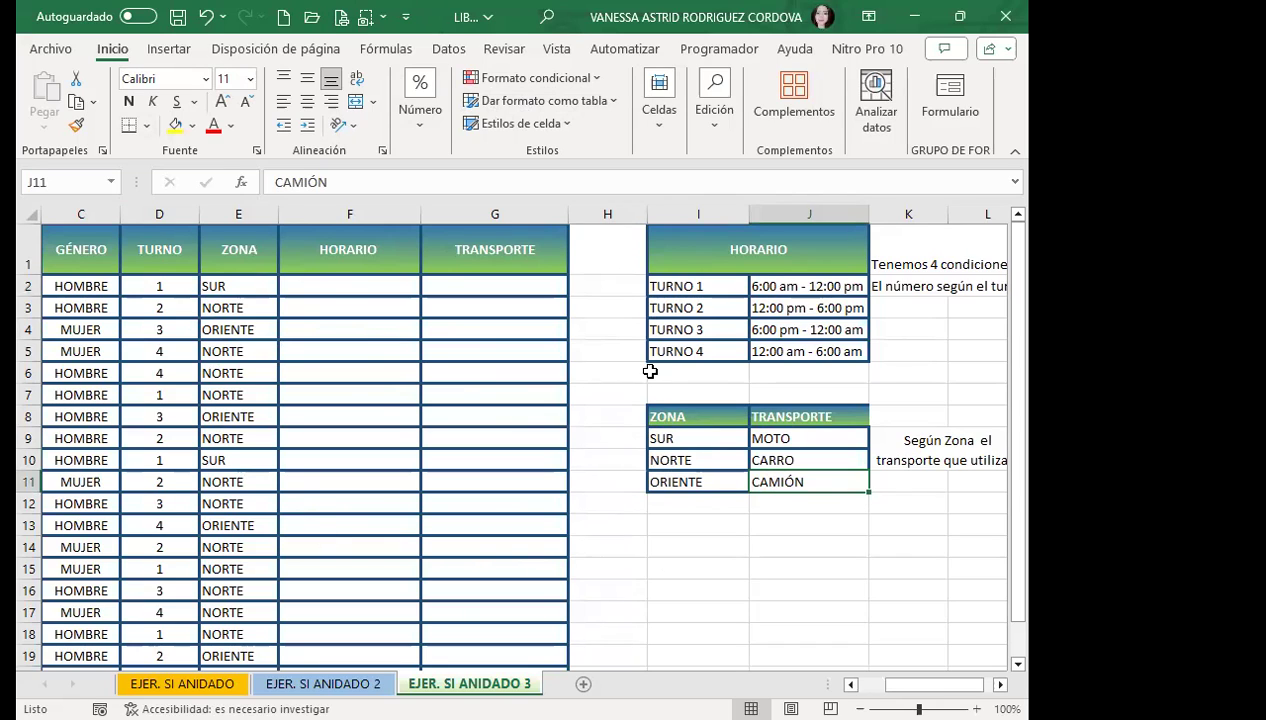
{"action": "left_click", "coordinate": [685, 441]}
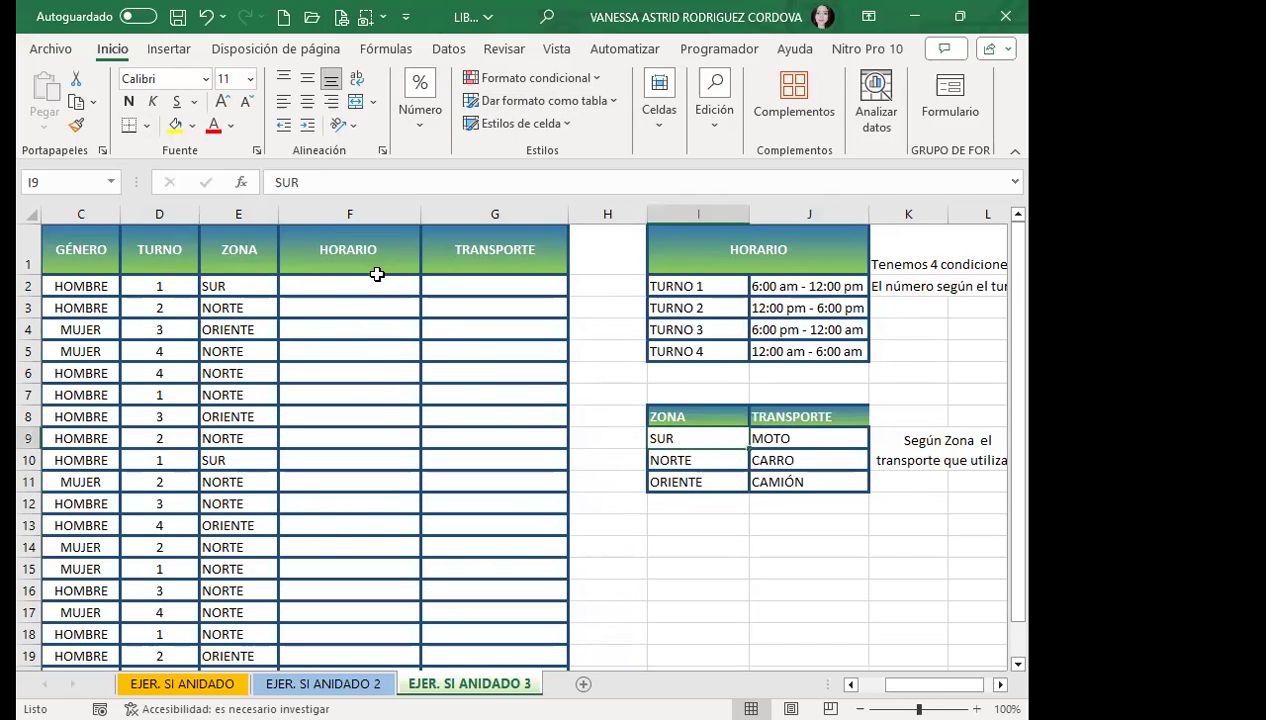
- Relate HORARIO F2 to TURNO 1 and zone SUR in E2 to MOTO in the tables
{"action": "left_click", "coordinate": [372, 288]}
{"action": "left_click", "coordinate": [688, 286]}
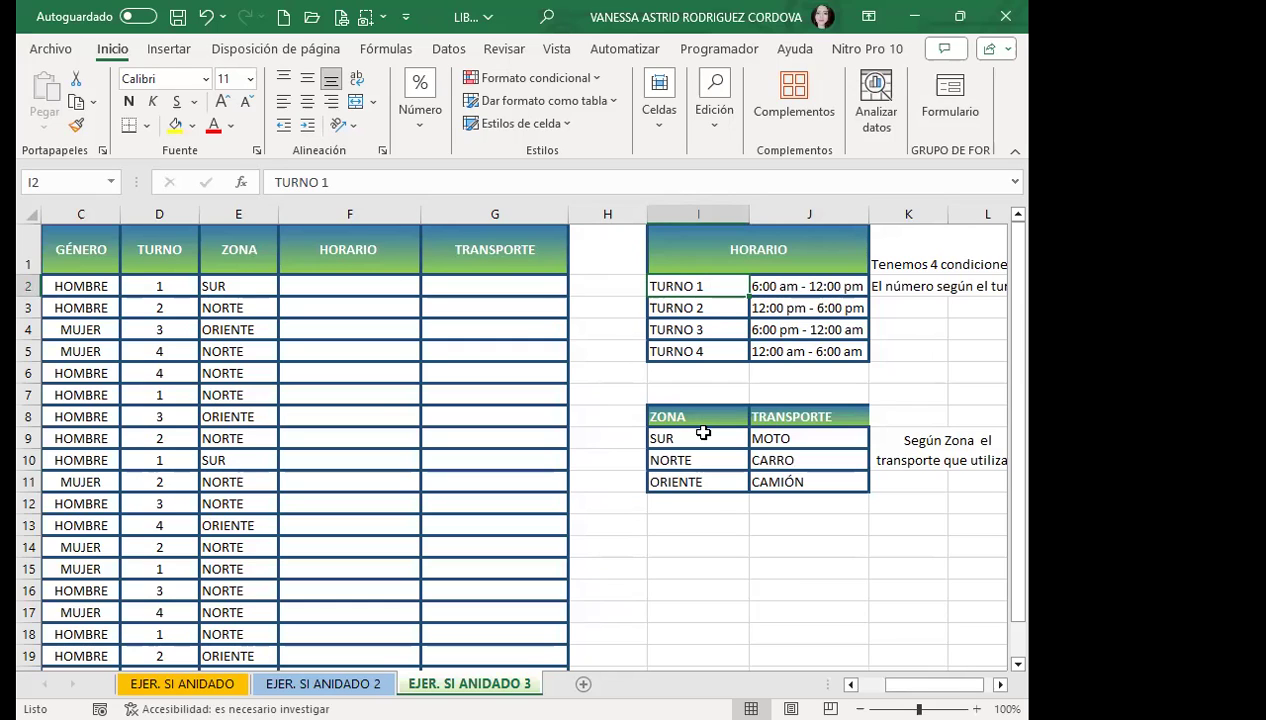
{"action": "left_click", "coordinate": [239, 285]}
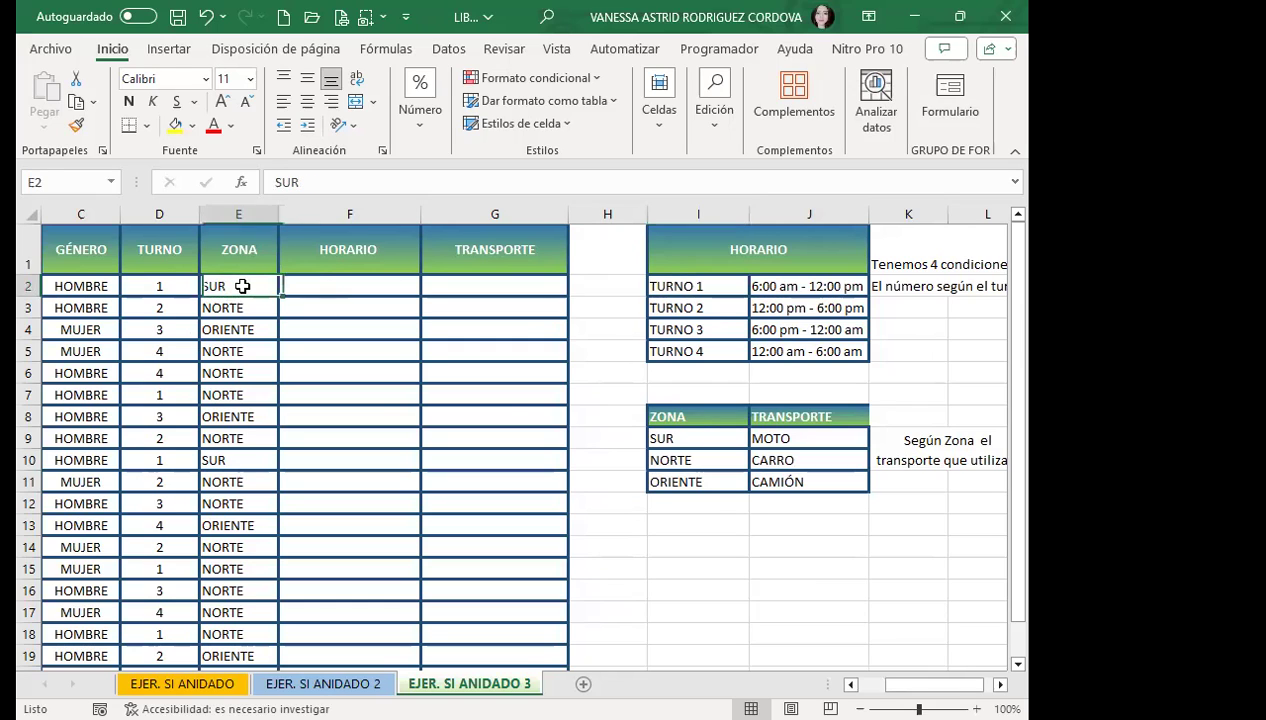
{"action": "left_click", "coordinate": [693, 437]}
{"action": "left_click", "coordinate": [660, 461]}
{"action": "left_click", "coordinate": [699, 484]}
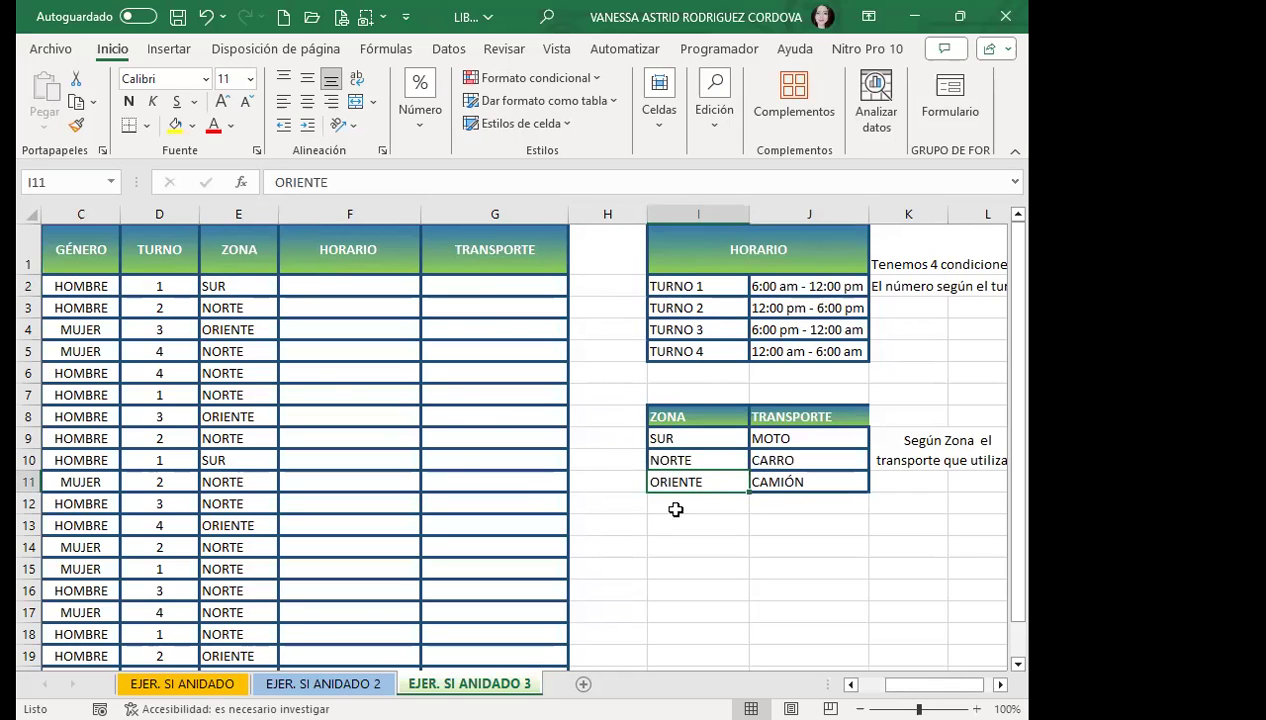
{"action": "left_click", "coordinate": [683, 441]}
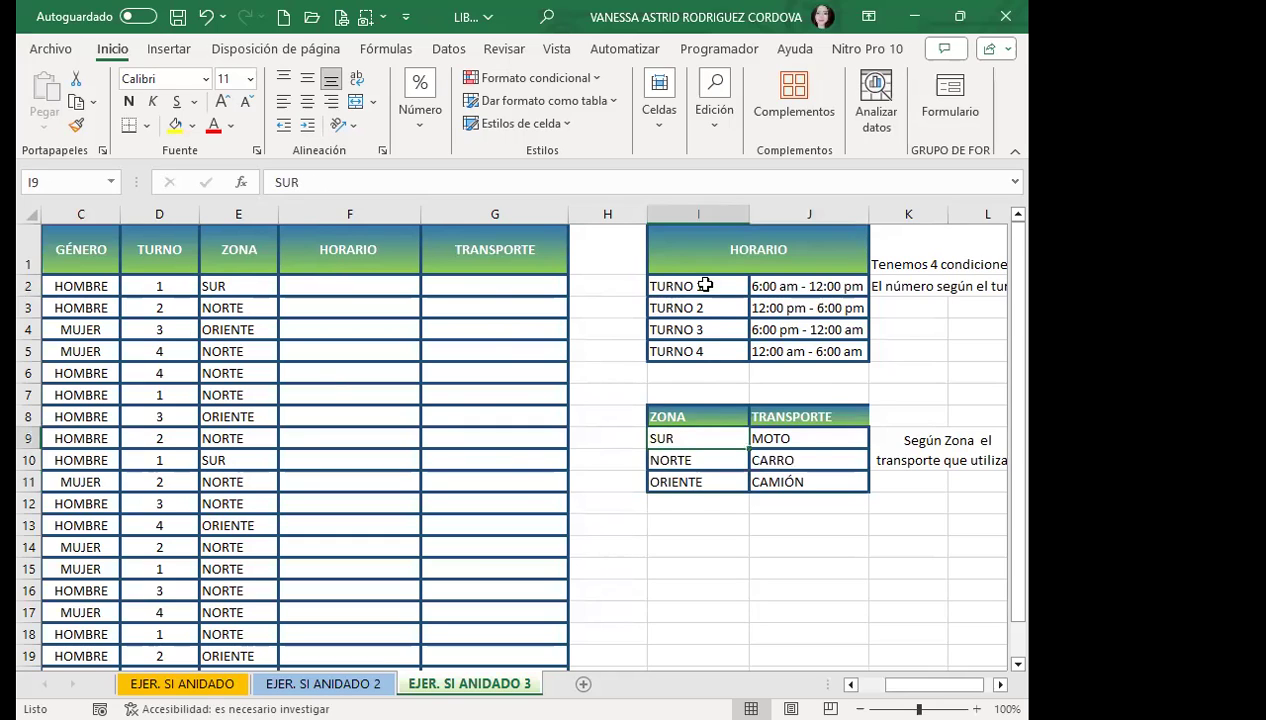
{"action": "left_click", "coordinate": [816, 442]}
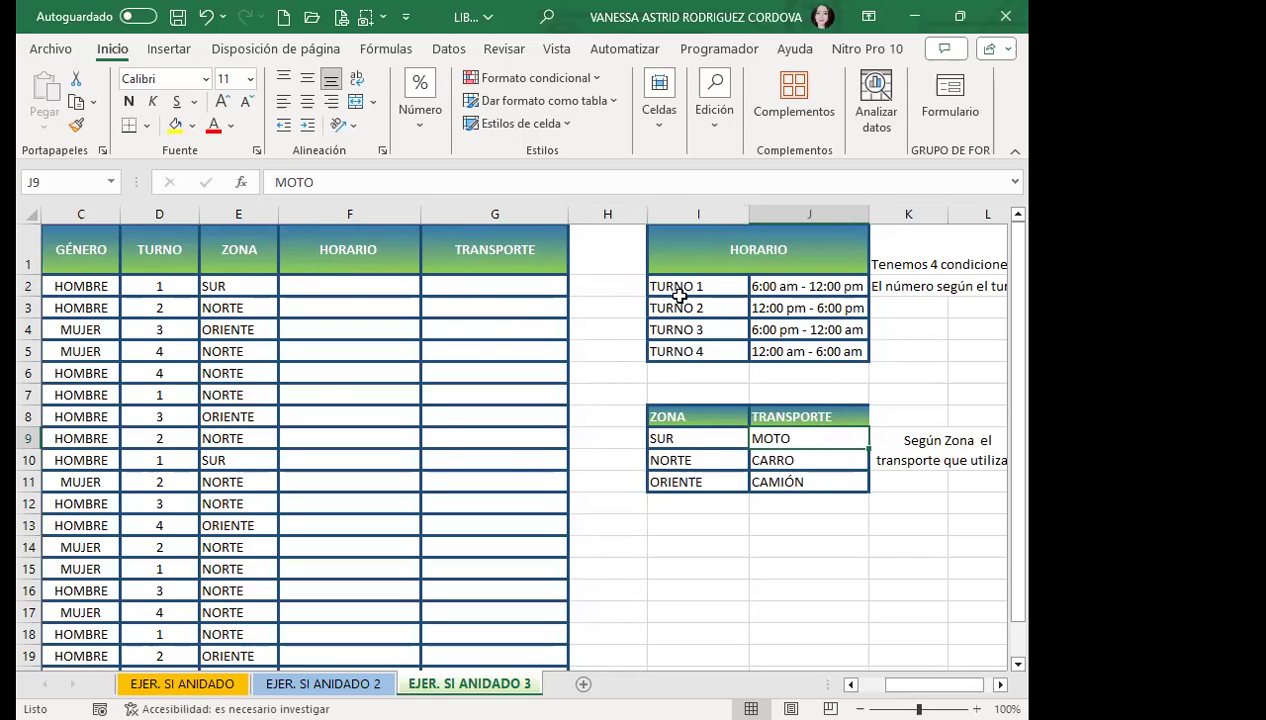
- Recap the TURNO 3 and TURNO 1 schedule rows and the SUR and NORTE zone entries
{"action": "left_click", "coordinate": [688, 331]}
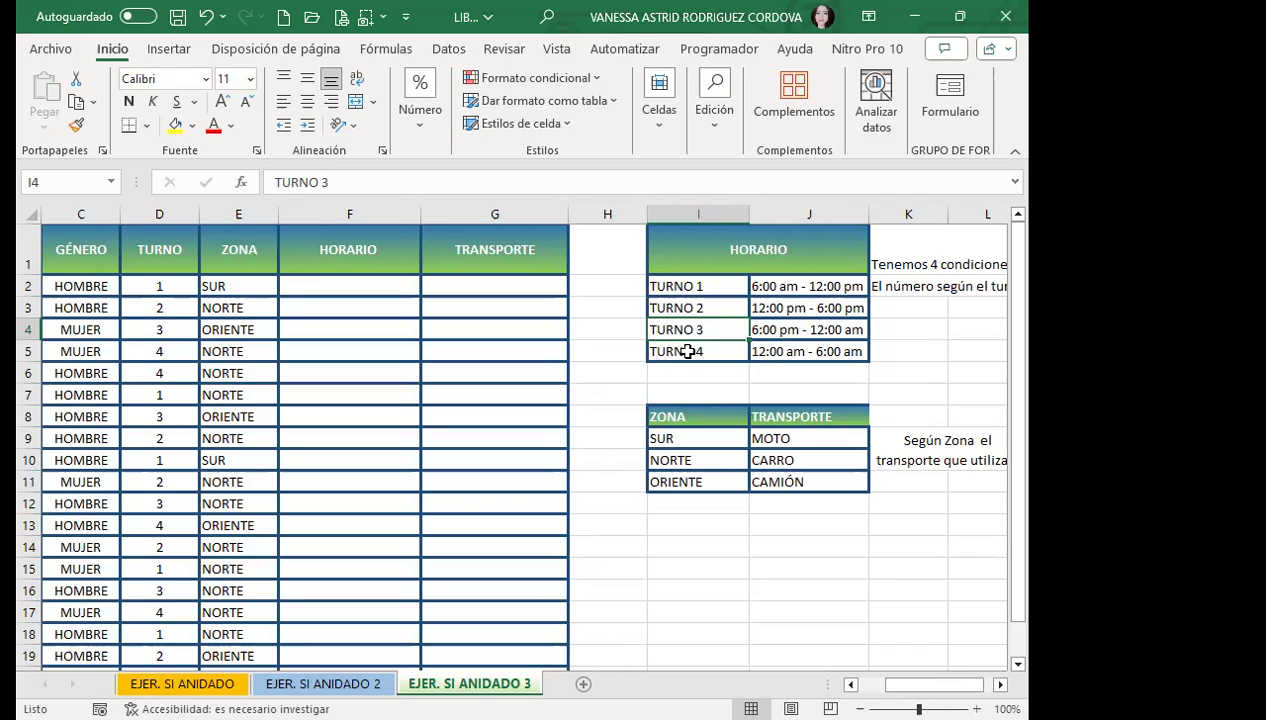
{"action": "left_click", "coordinate": [665, 438]}
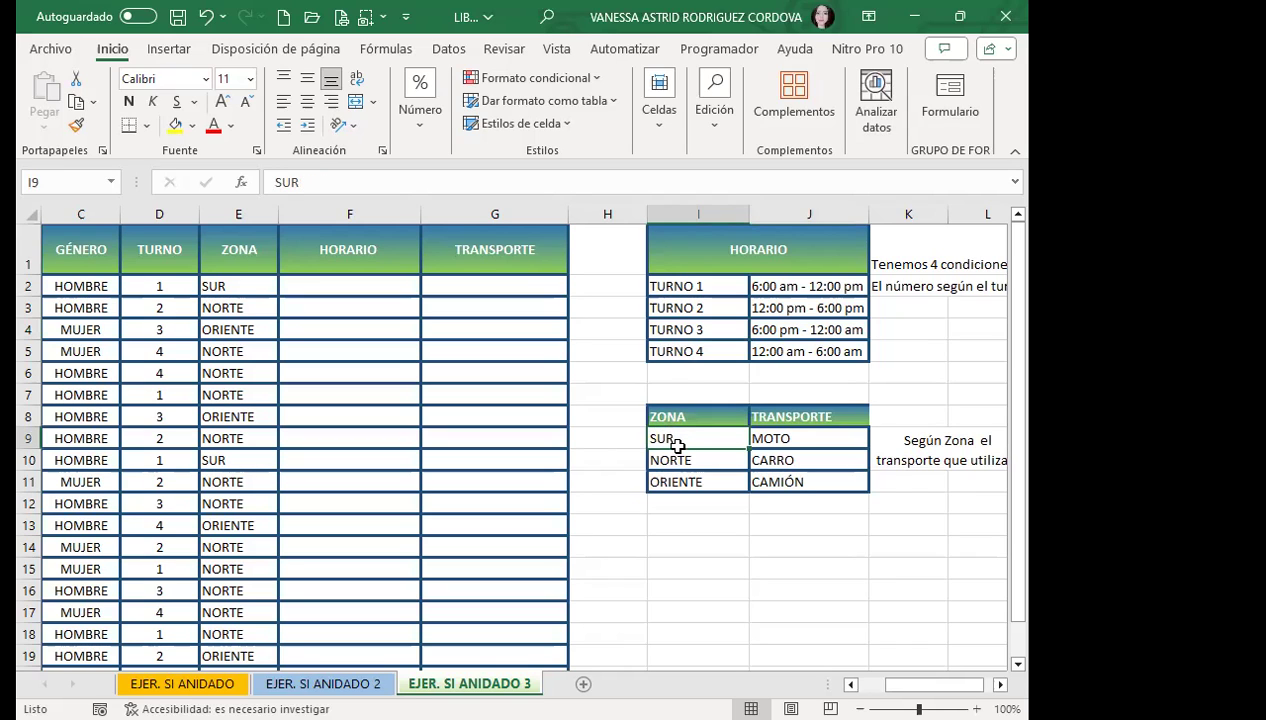
{"action": "left_click", "coordinate": [660, 462]}
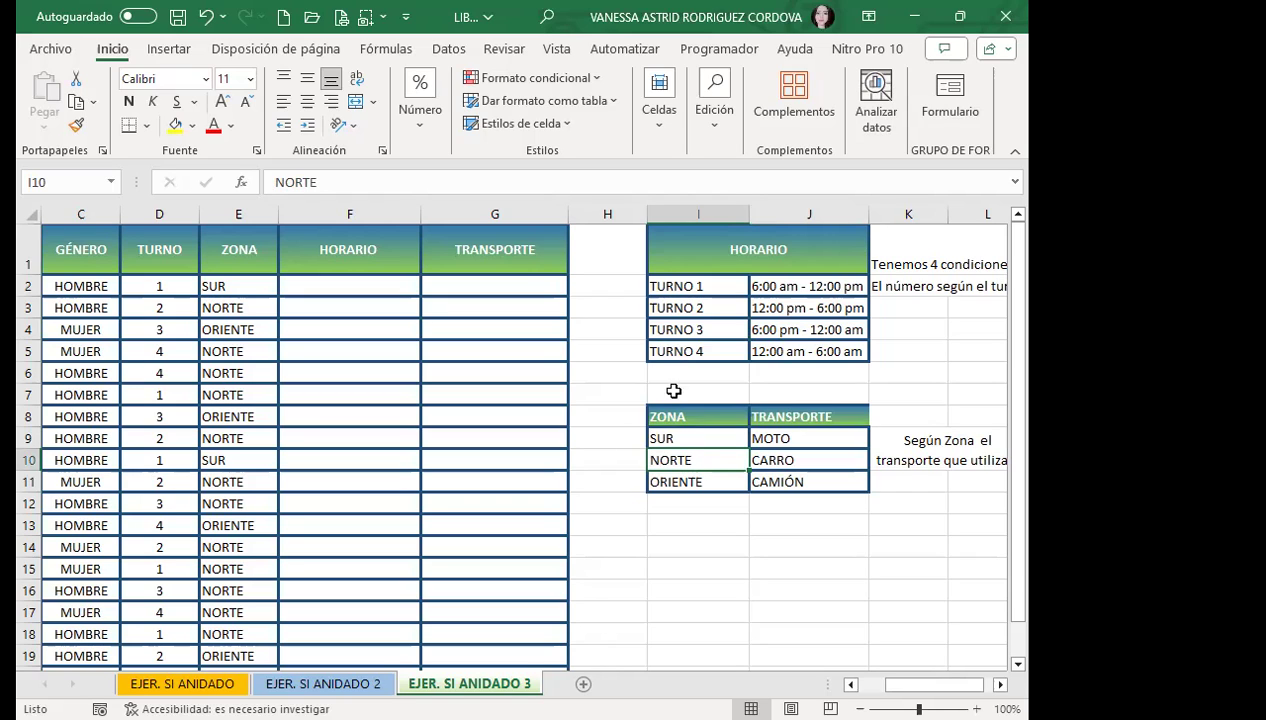
{"action": "left_click", "coordinate": [682, 287]}
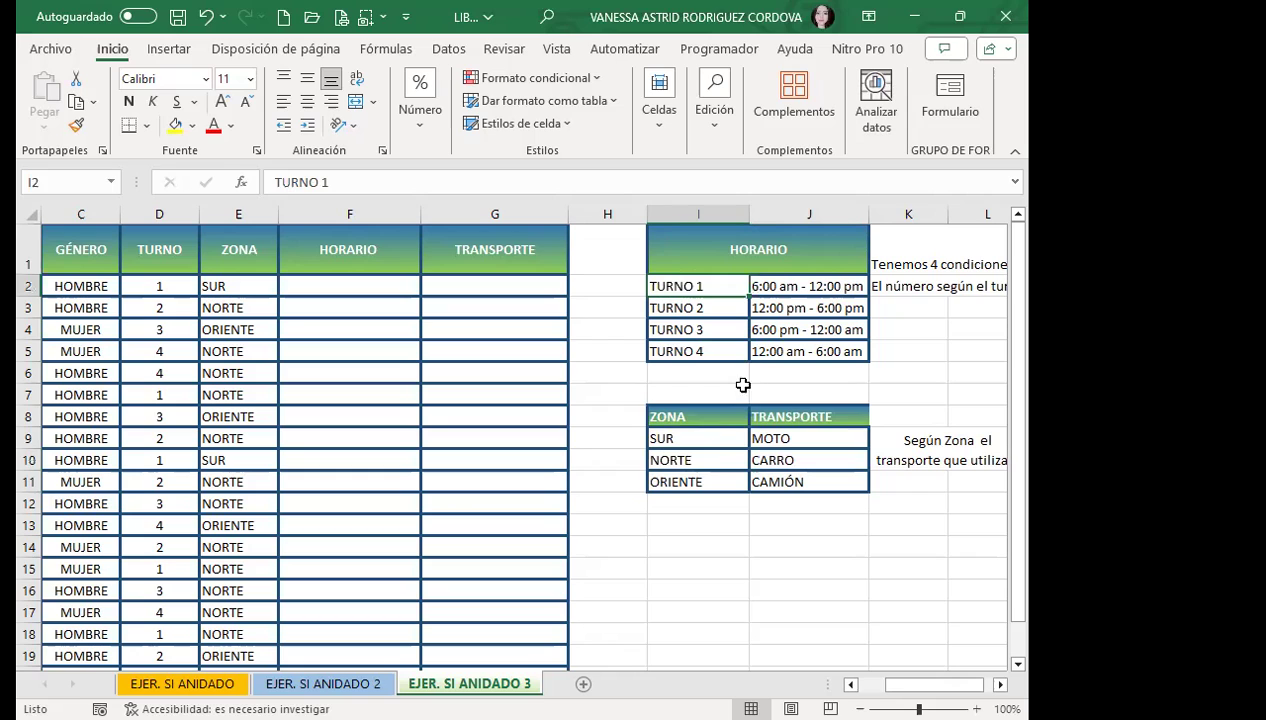
{"action": "left_click", "coordinate": [685, 439]}
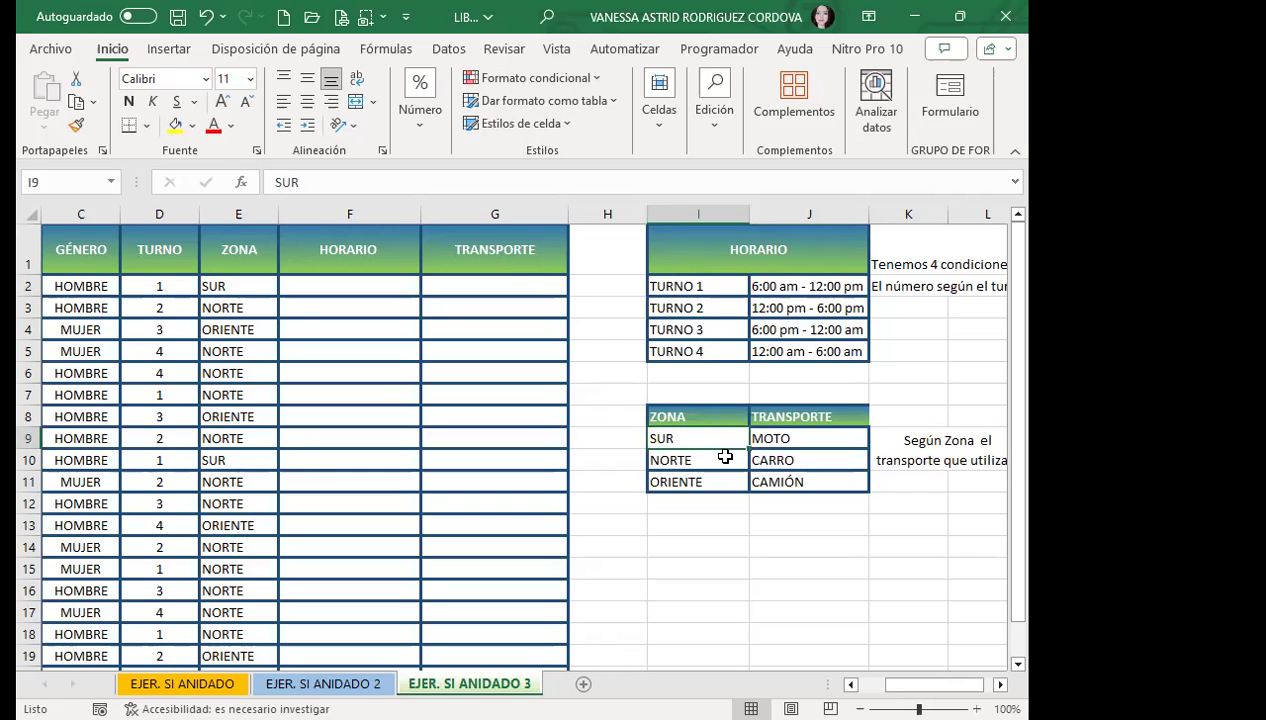
- In F2, begin the formula =SI(D2=1;J2 to return the TURNO 1 schedule
{"action": "left_click", "coordinate": [349, 285]}
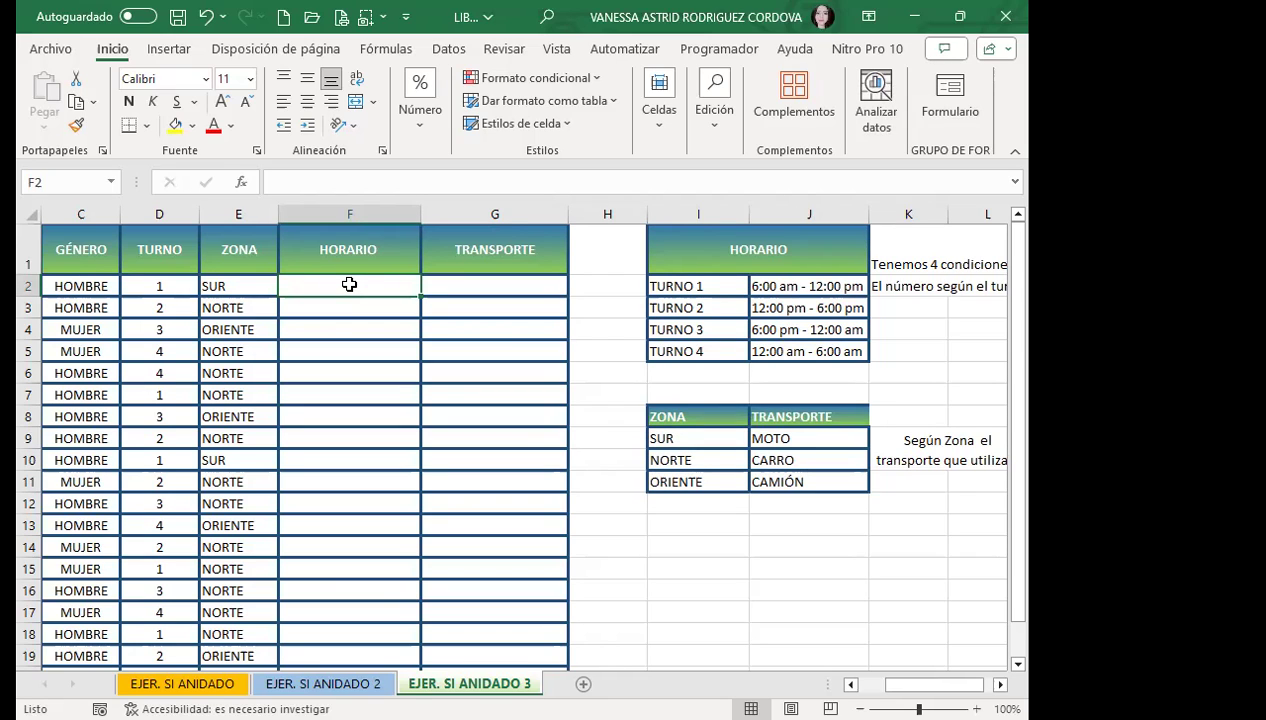
{"action": "type", "text": "=S"}
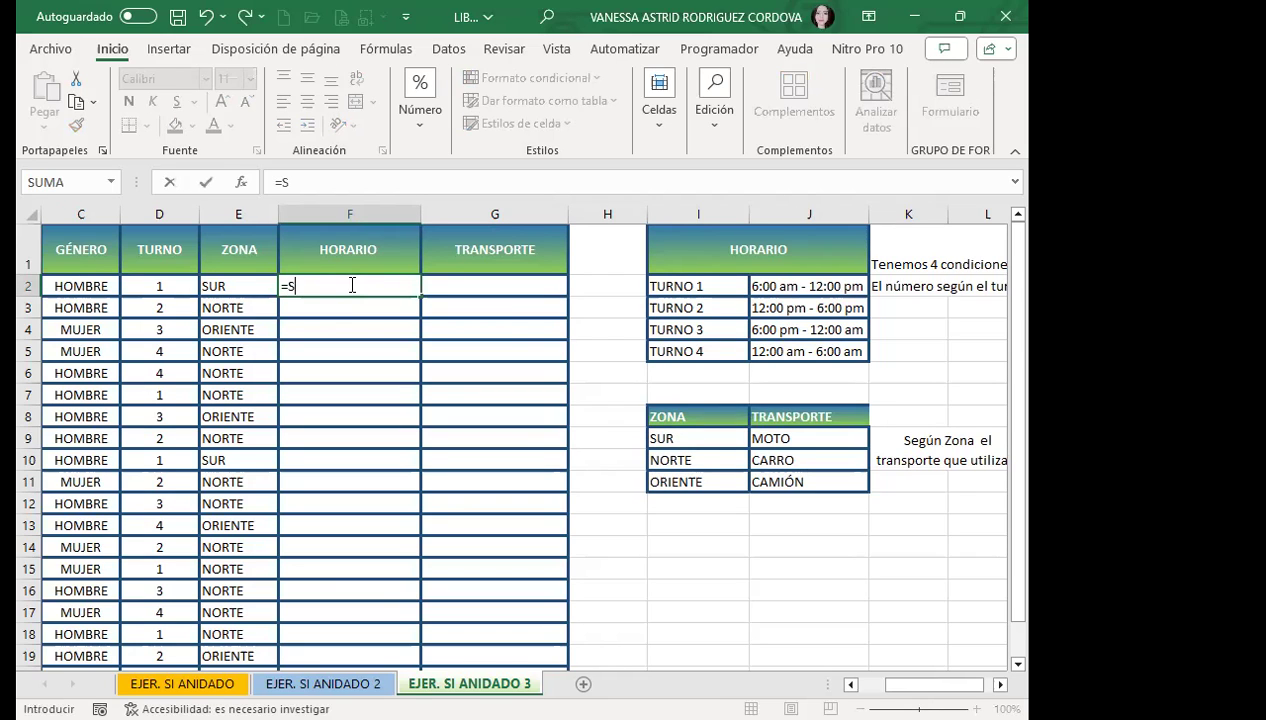
{"action": "type", "text": "I"}
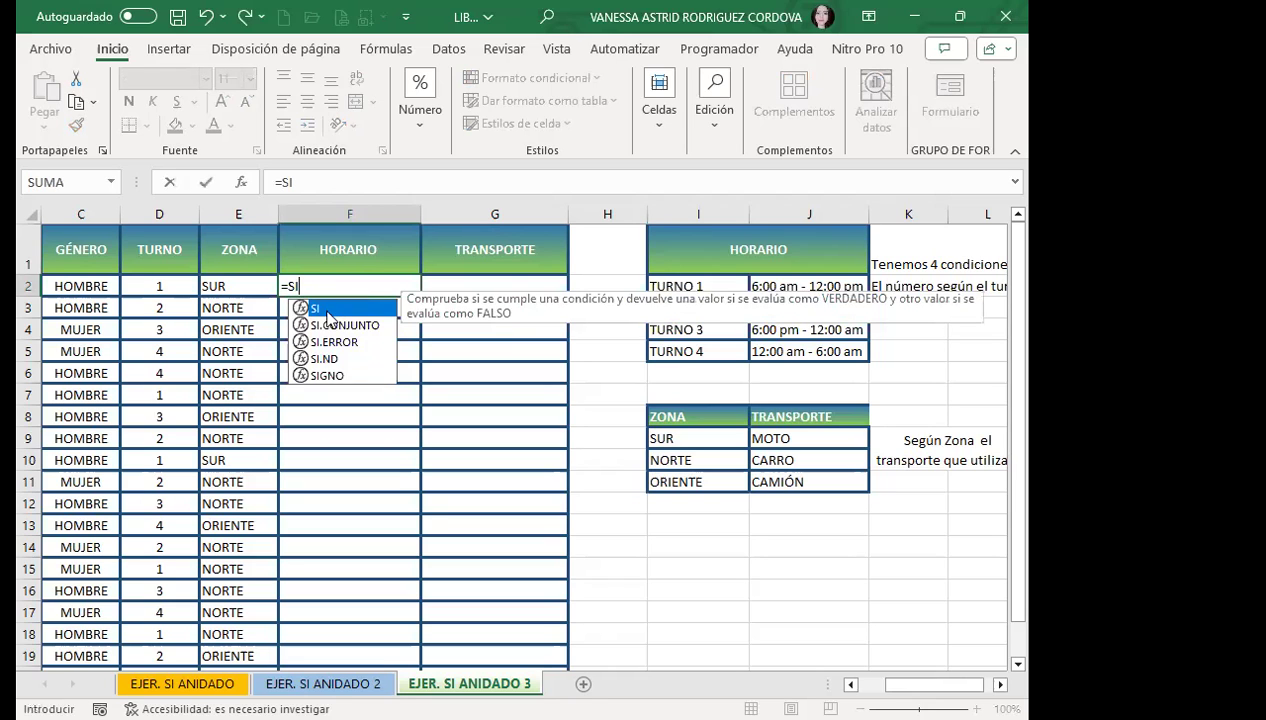
{"action": "double_click", "coordinate": [328, 311]}
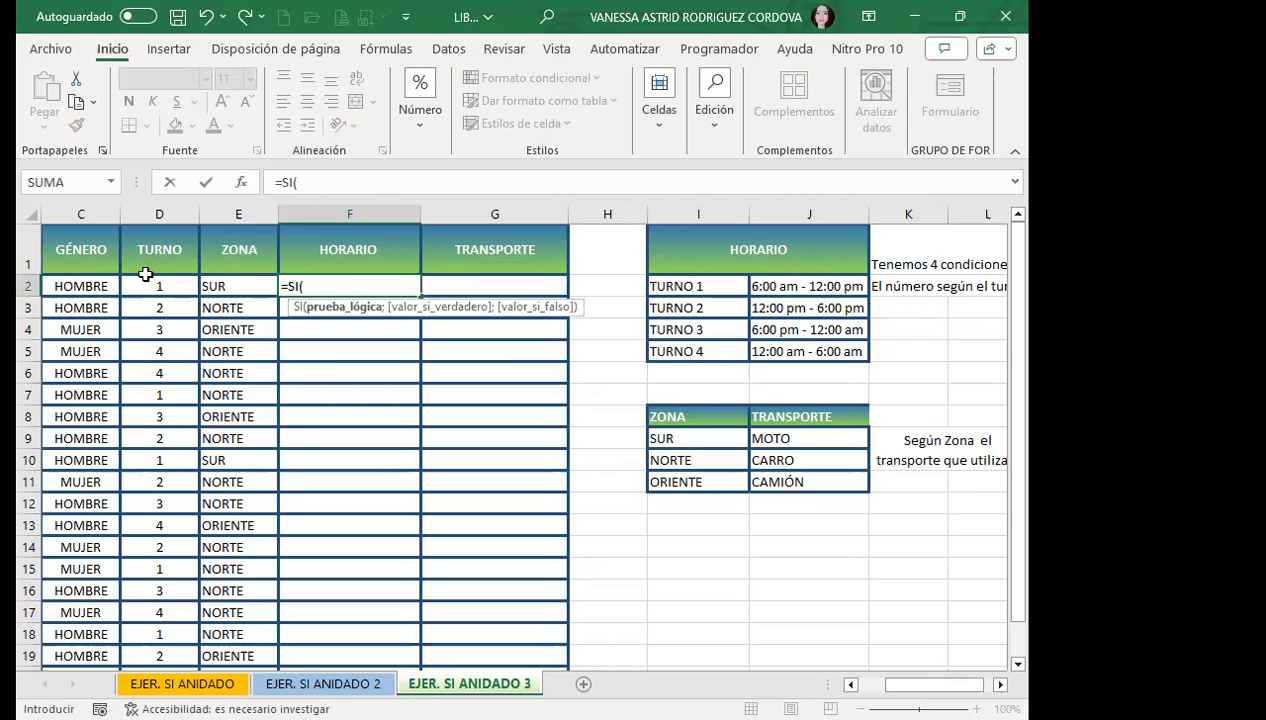
{"action": "left_click", "coordinate": [144, 288]}
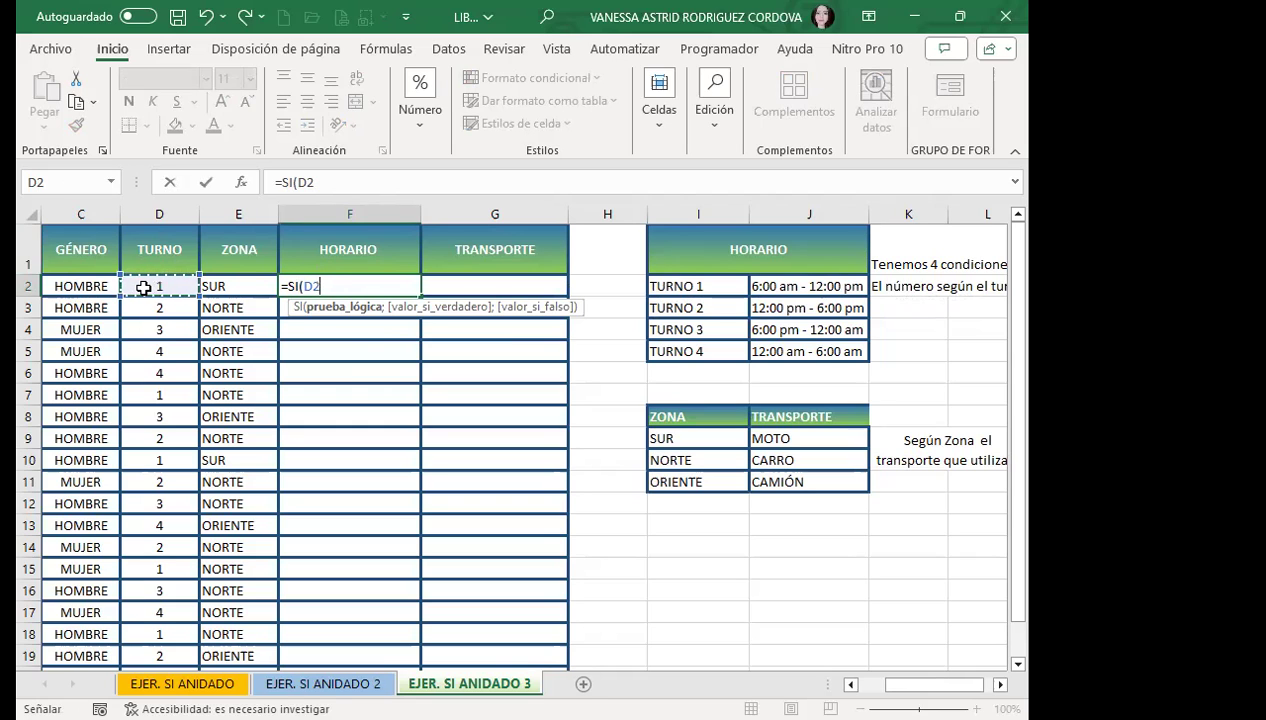
{"action": "type", "text": "="}
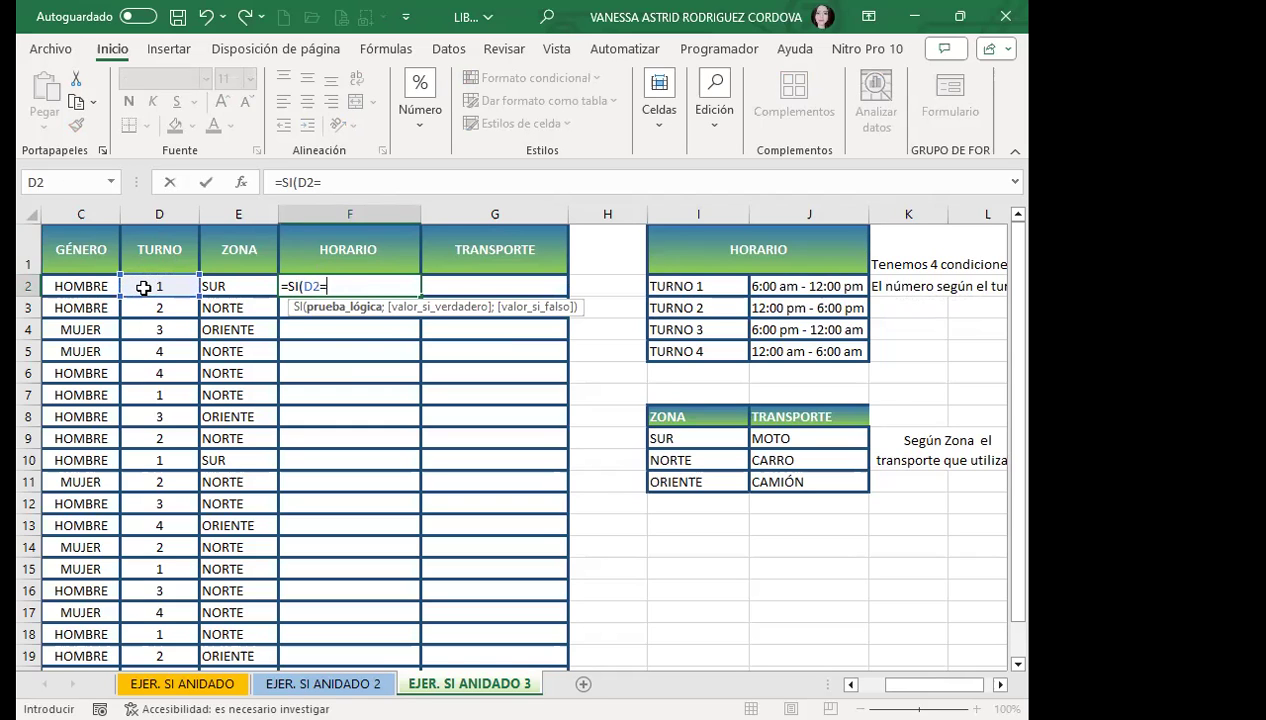
{"action": "type", "text": "1"}
{"action": "type", "text": ";"}
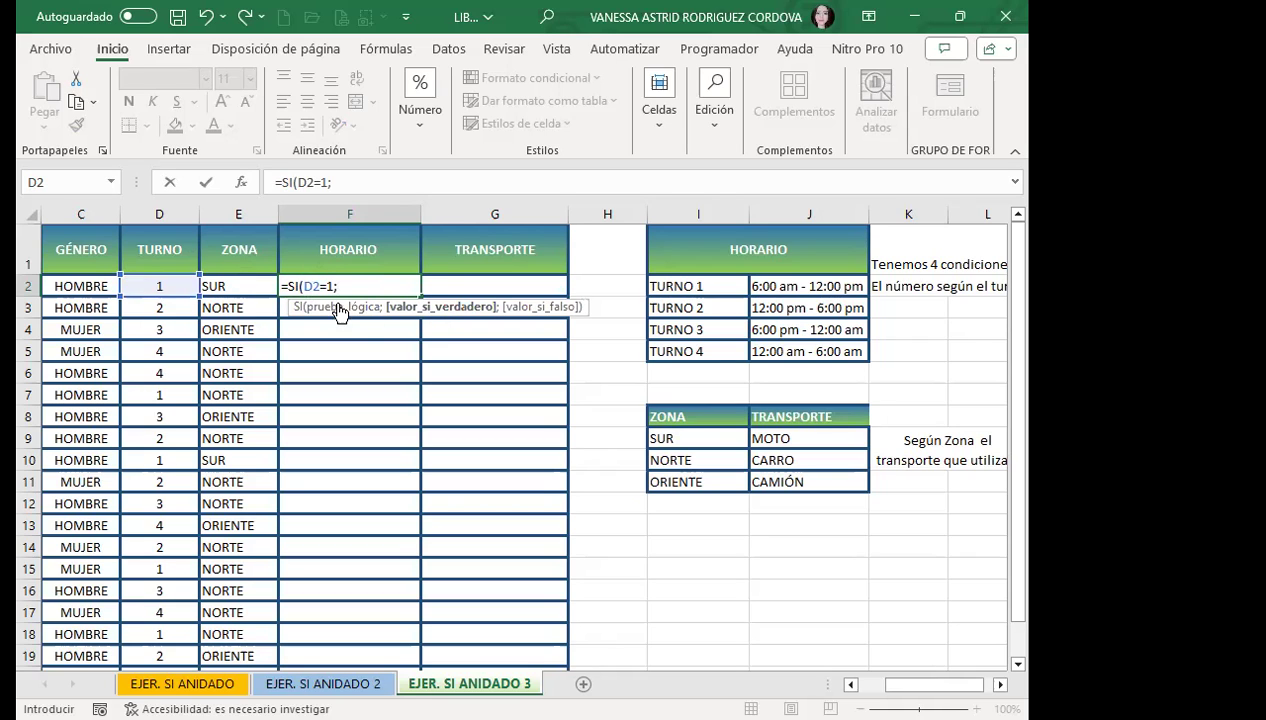
{"action": "left_click", "coordinate": [789, 286]}
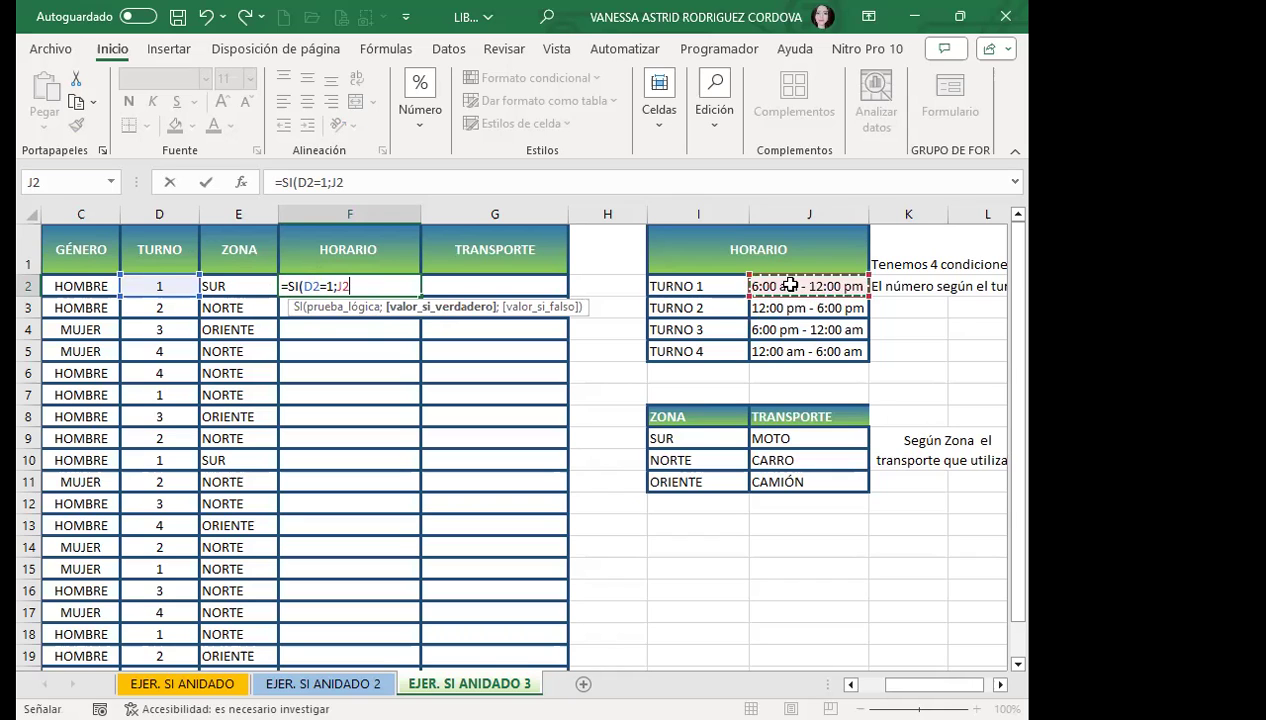
- Lock J2 as $J$2, add SI(D2=2;$J$3; for TURNO 2, and open another SI(
{"action": "key", "text": "F4"}
{"action": "type", "text": ";SI"}
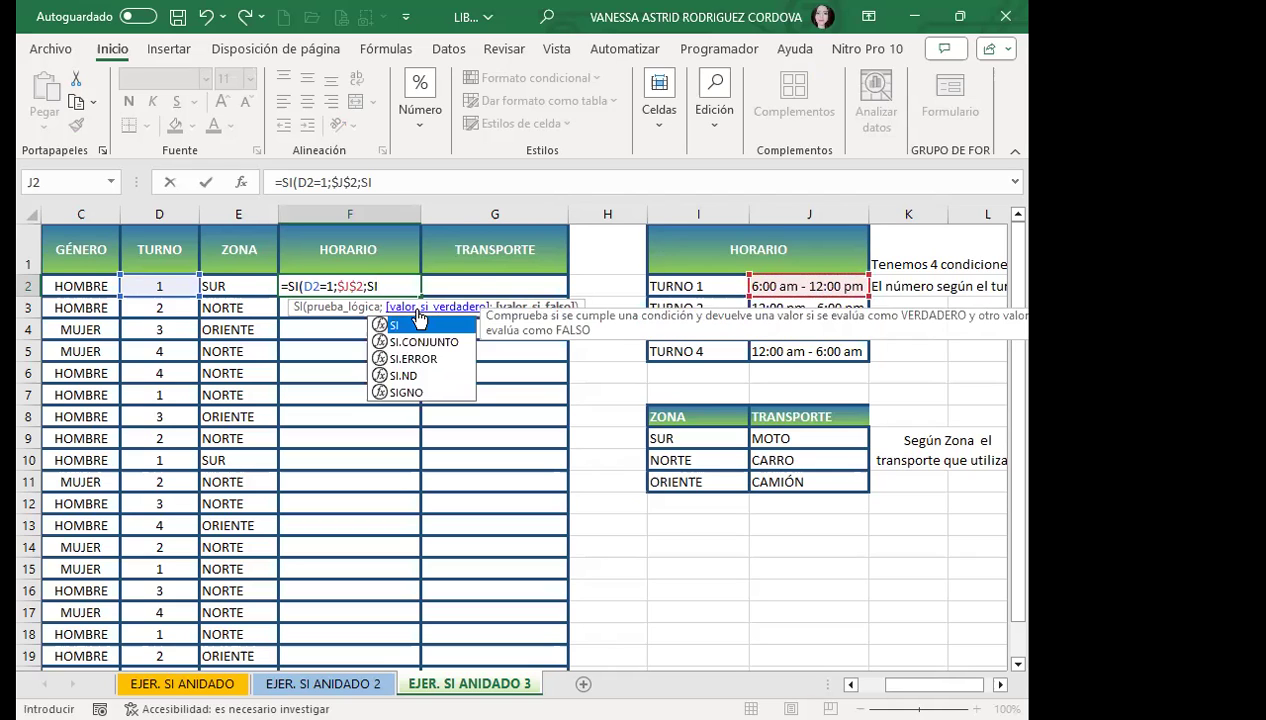
{"action": "type", "text": "("}
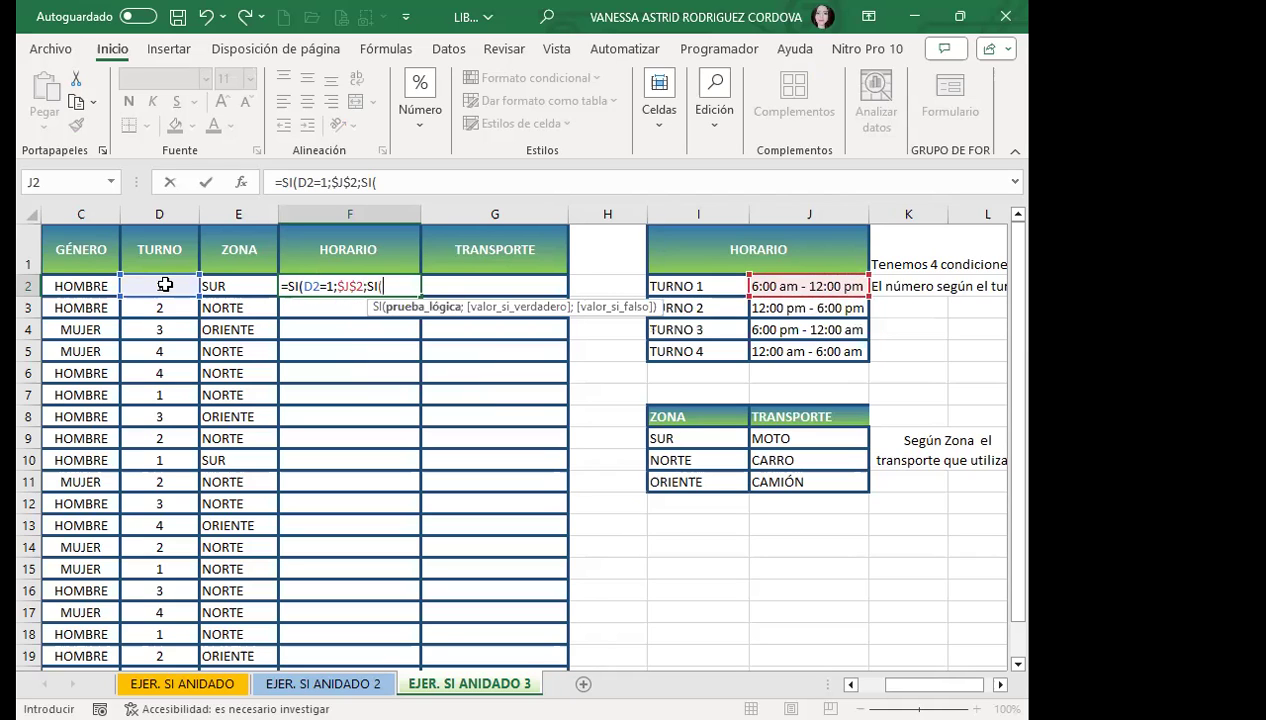
{"action": "left_click", "coordinate": [165, 285]}
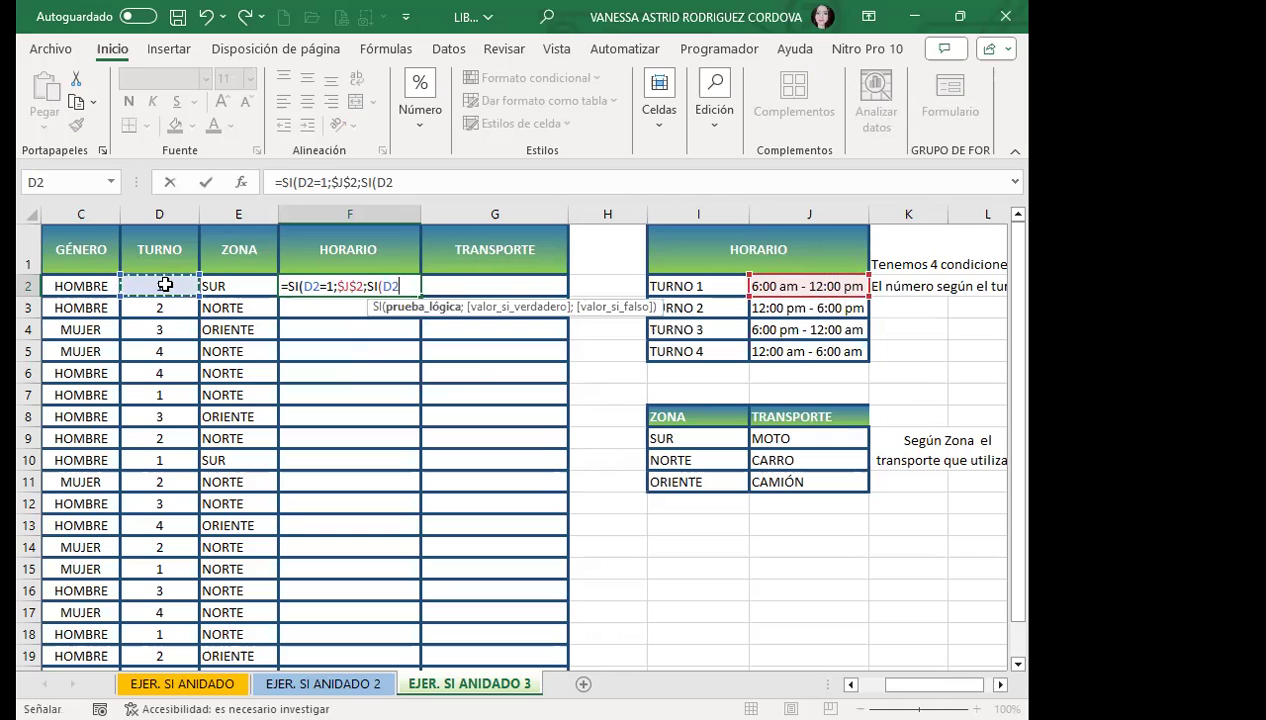
{"action": "type", "text": "="}
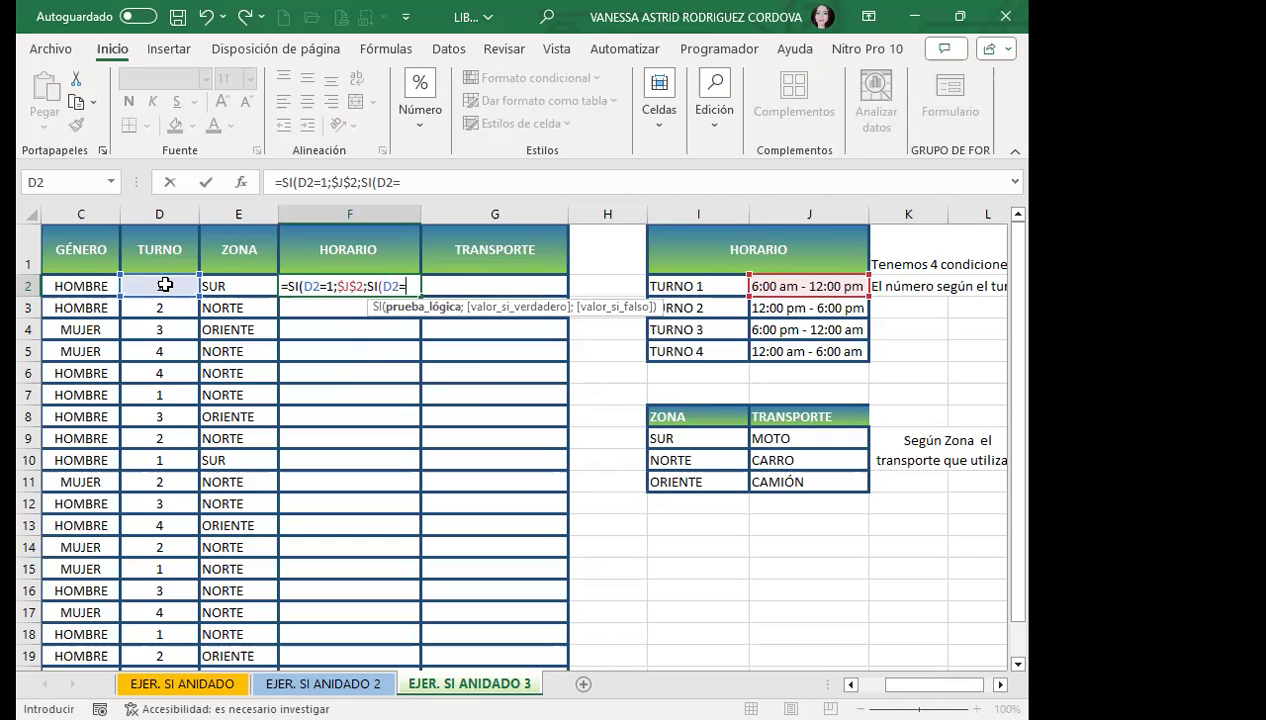
{"action": "type", "text": "2"}
{"action": "type", "text": ";"}
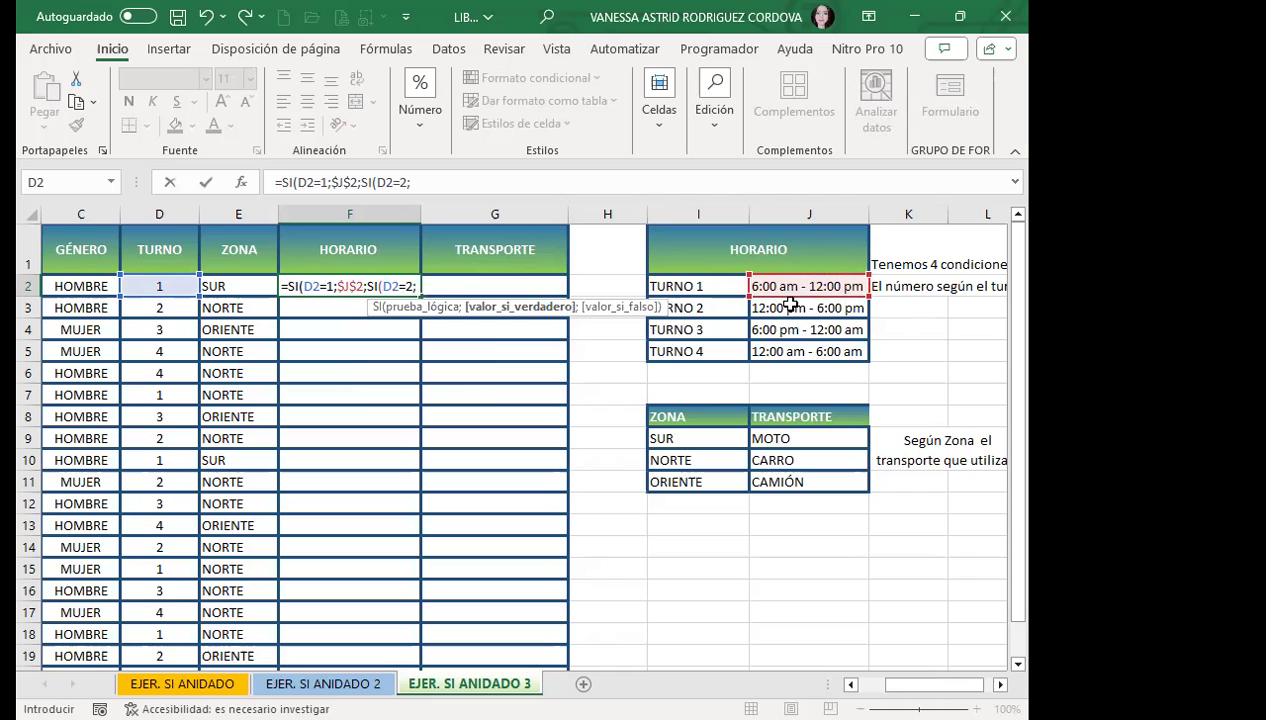
{"action": "left_click", "coordinate": [789, 307]}
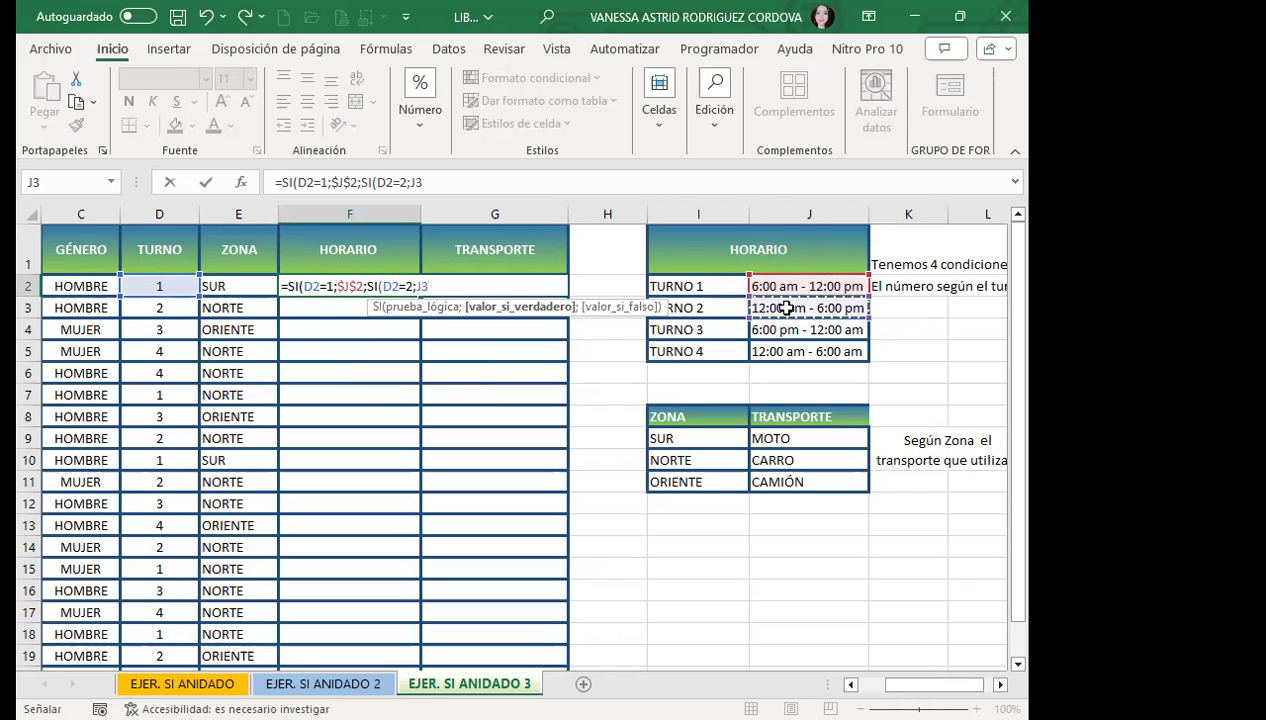
{"action": "key", "text": "F4"}
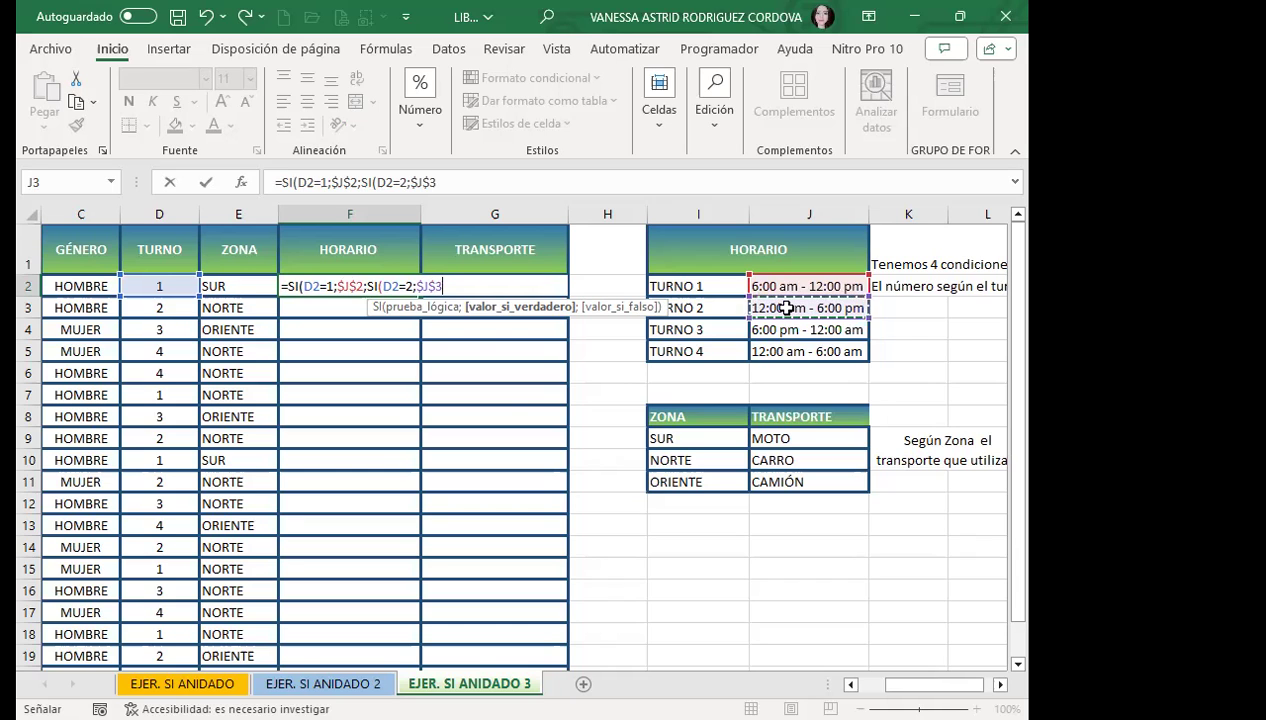
{"action": "type", "text": ";"}
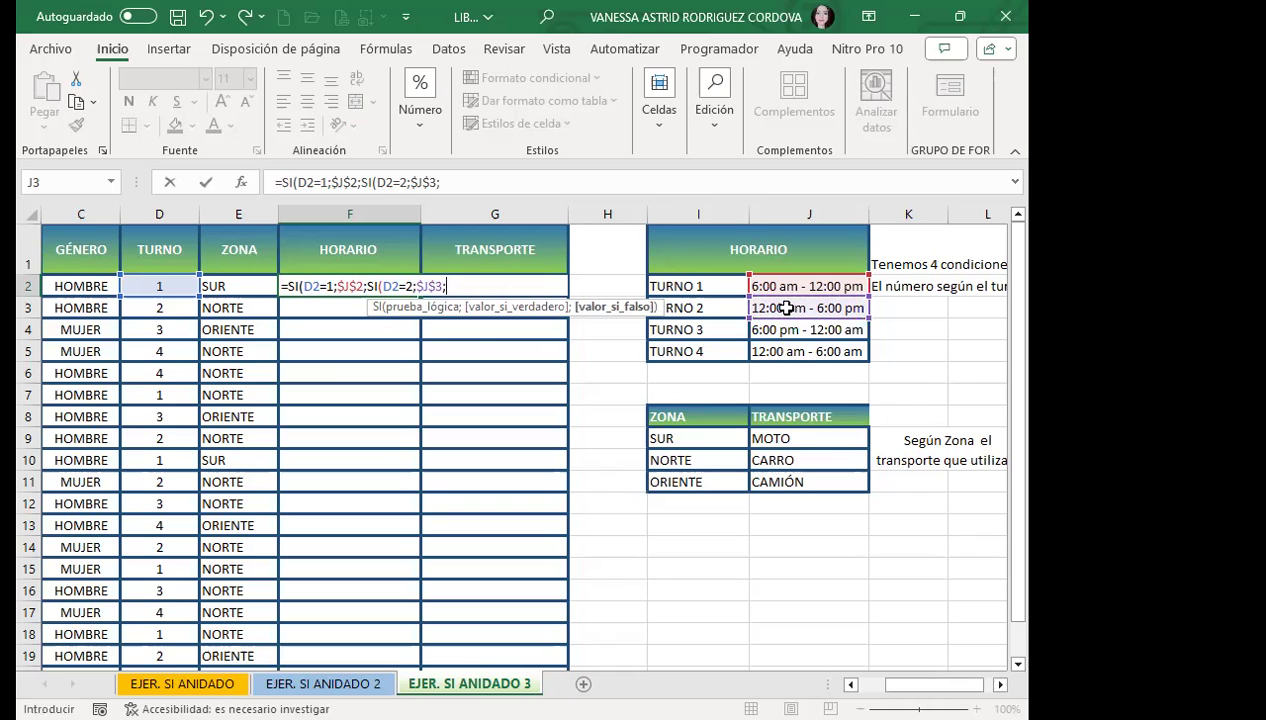
{"action": "type", "text": "S"}
{"action": "type", "text": "I"}
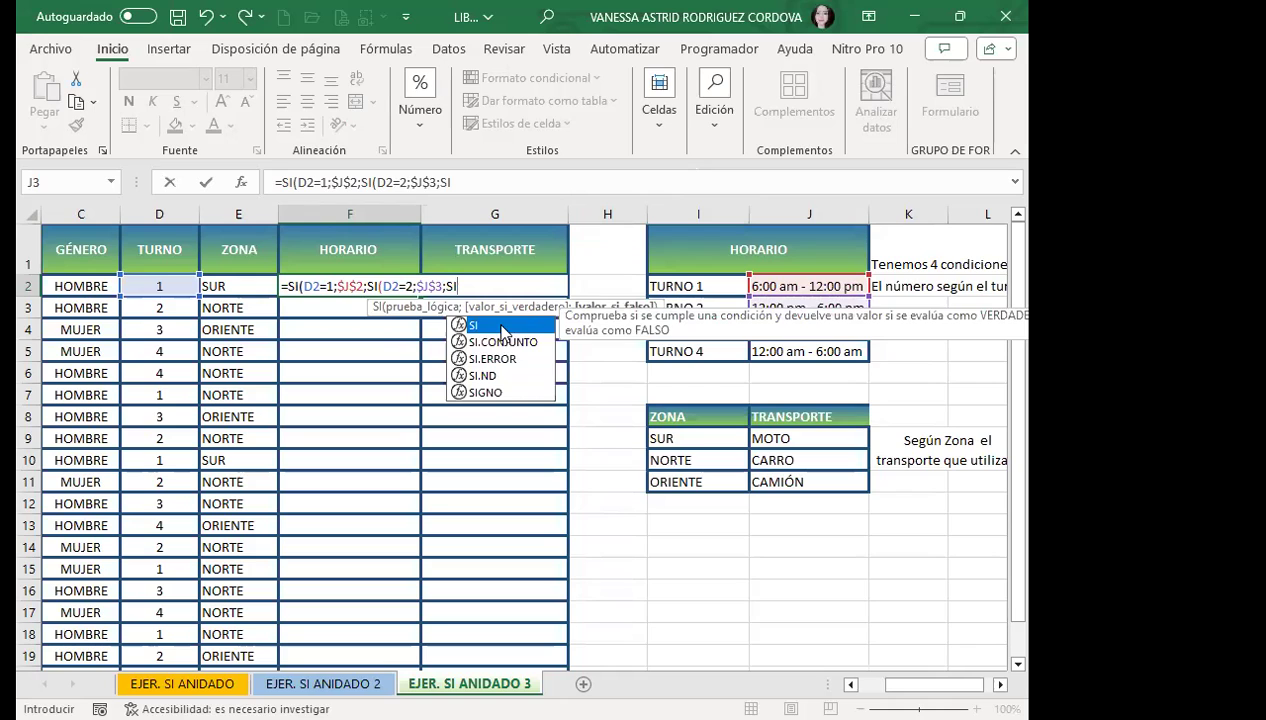
{"action": "type", "text": "("}
- Complete F2 with SI(D2=3;$J$4;$J$5, using the TURNO 4 schedule as the fallback
{"action": "left_click", "coordinate": [159, 283]}
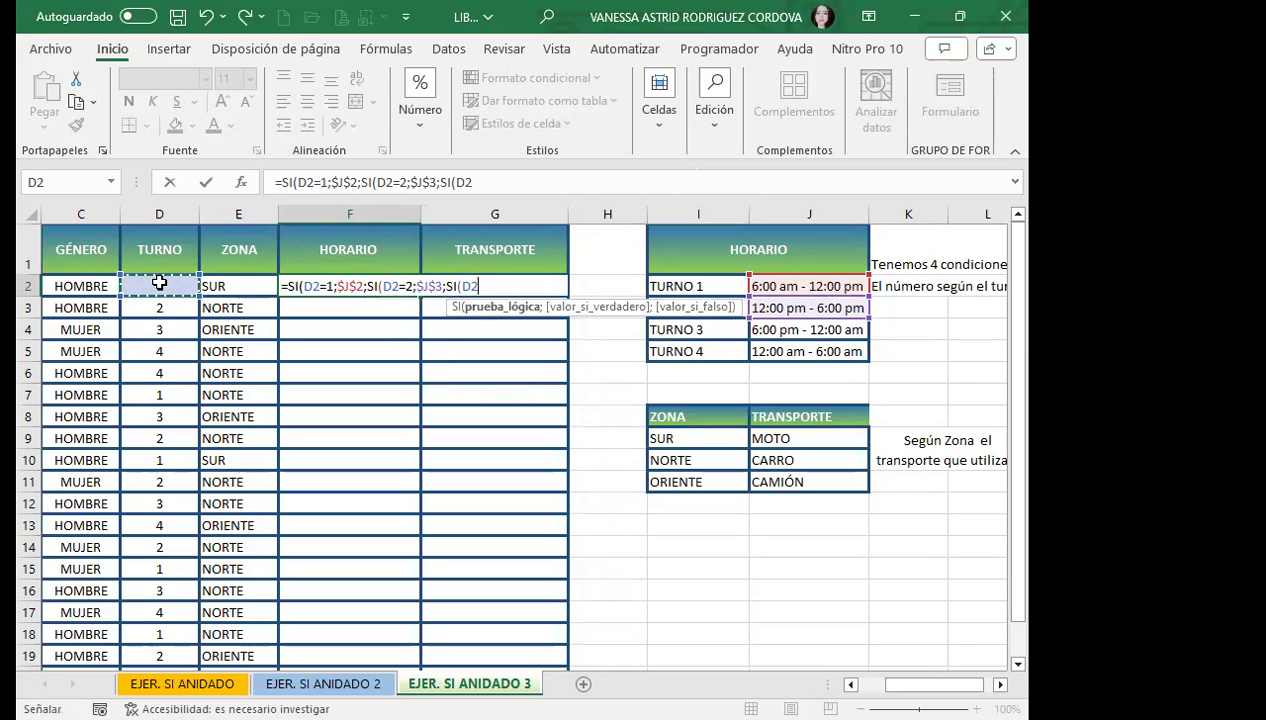
{"action": "type", "text": "="}
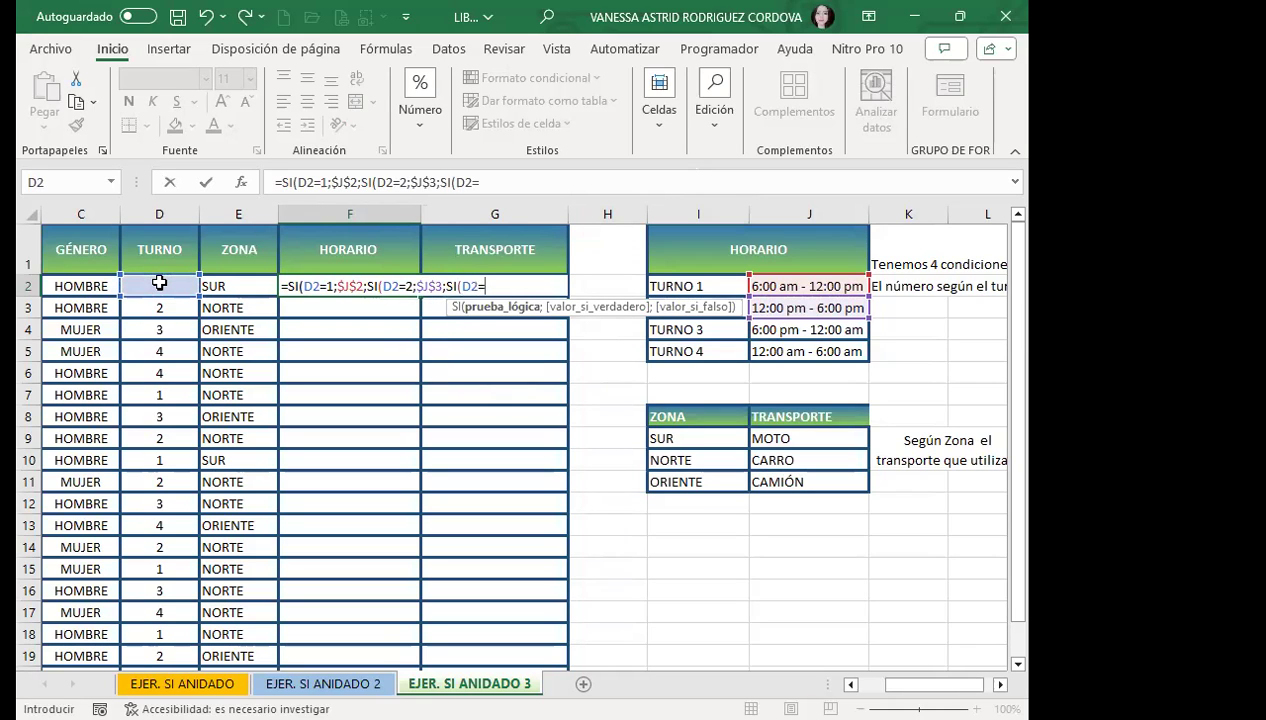
{"action": "type", "text": "3"}
{"action": "type", "text": ";"}
{"action": "left_click", "coordinate": [764, 330]}
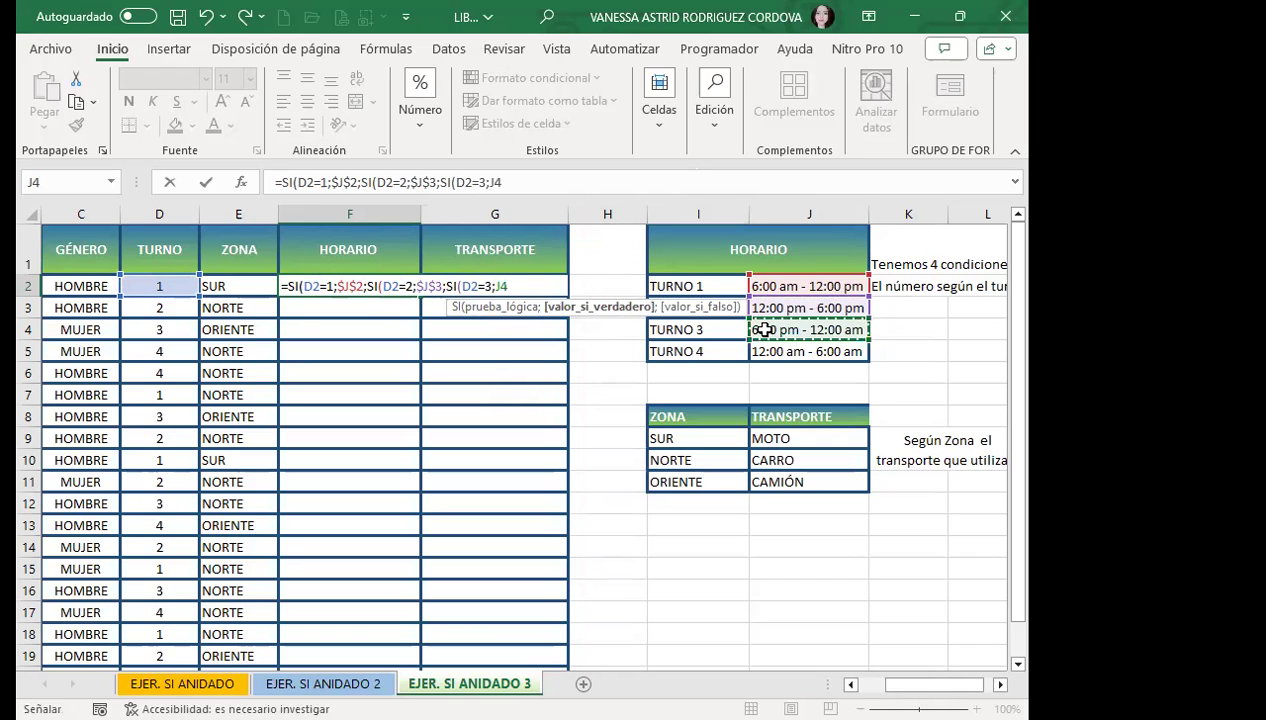
{"action": "key", "text": "F4"}
{"action": "type", "text": "$J$4;"}
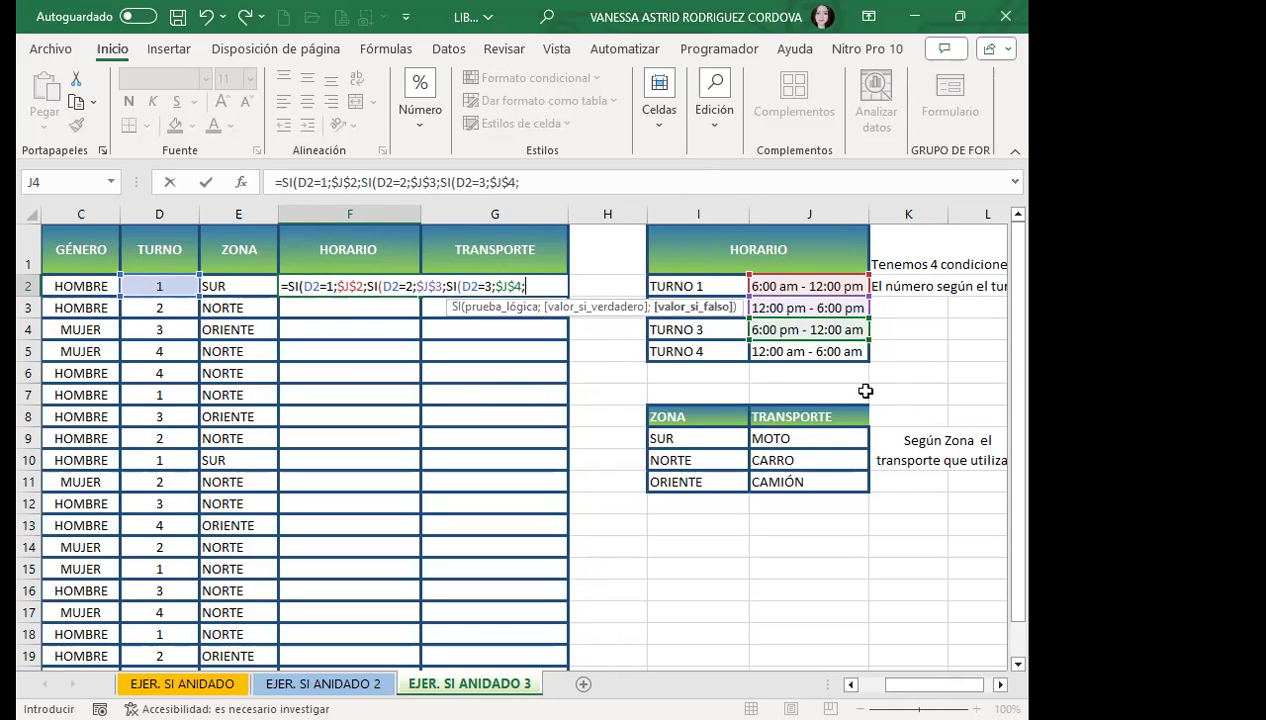
{"action": "left_click", "coordinate": [830, 351]}
{"action": "key", "text": "F4"}
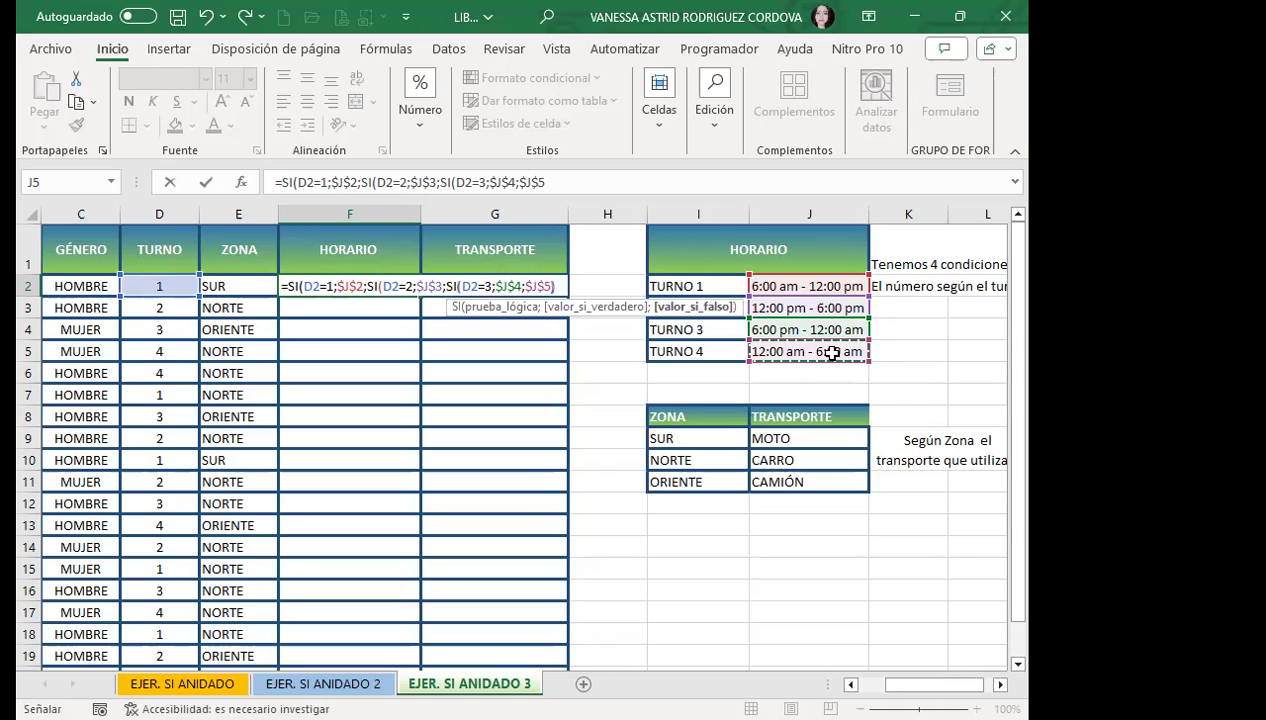
- Close the HORARIO formula with '))', then fill it from F2 down to F20
{"action": "type", "text": "))"}
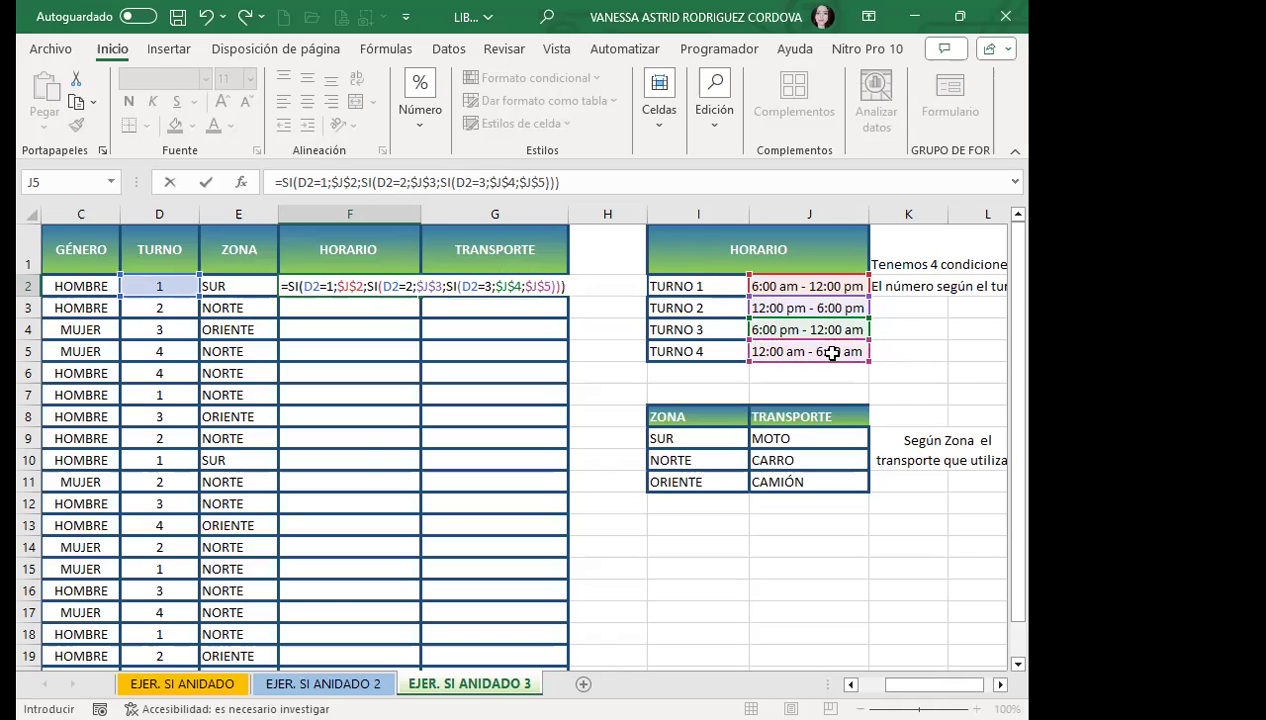
{"action": "key", "text": "Return"}
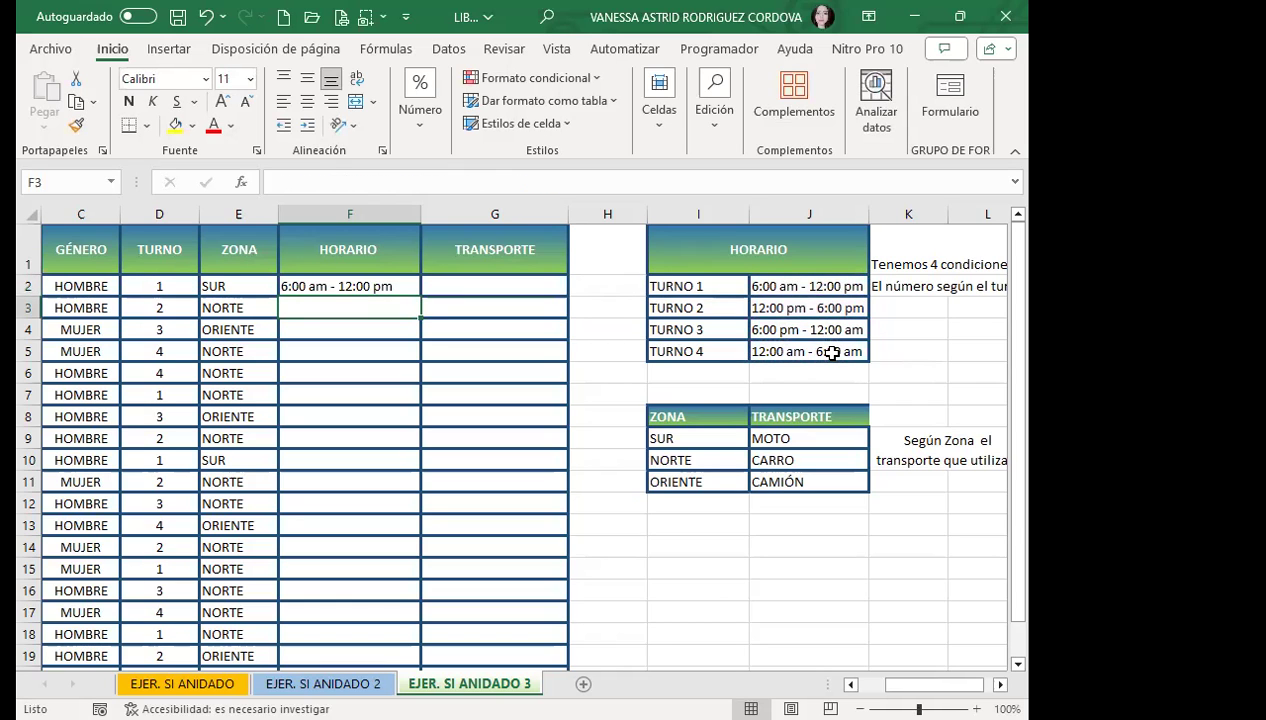
{"action": "left_click", "coordinate": [400, 286]}
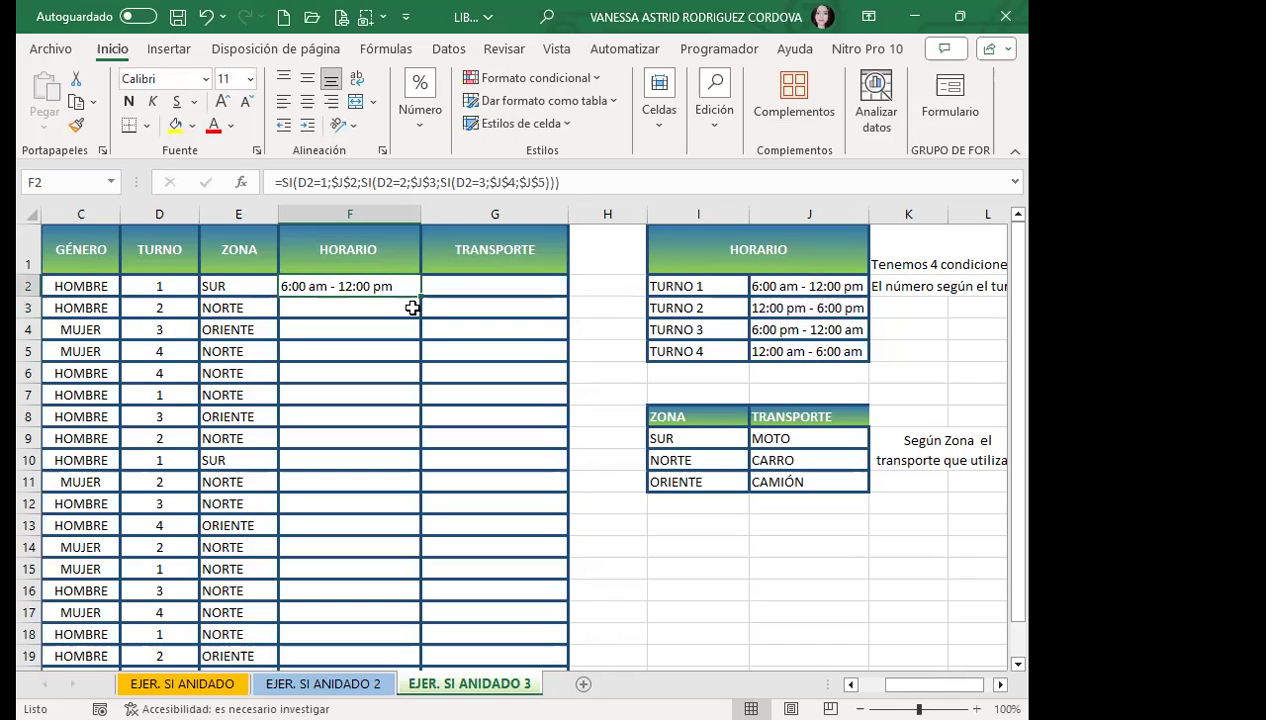
{"action": "left_click_drag", "start_coordinate": [420, 297], "coordinate": [410, 377]}
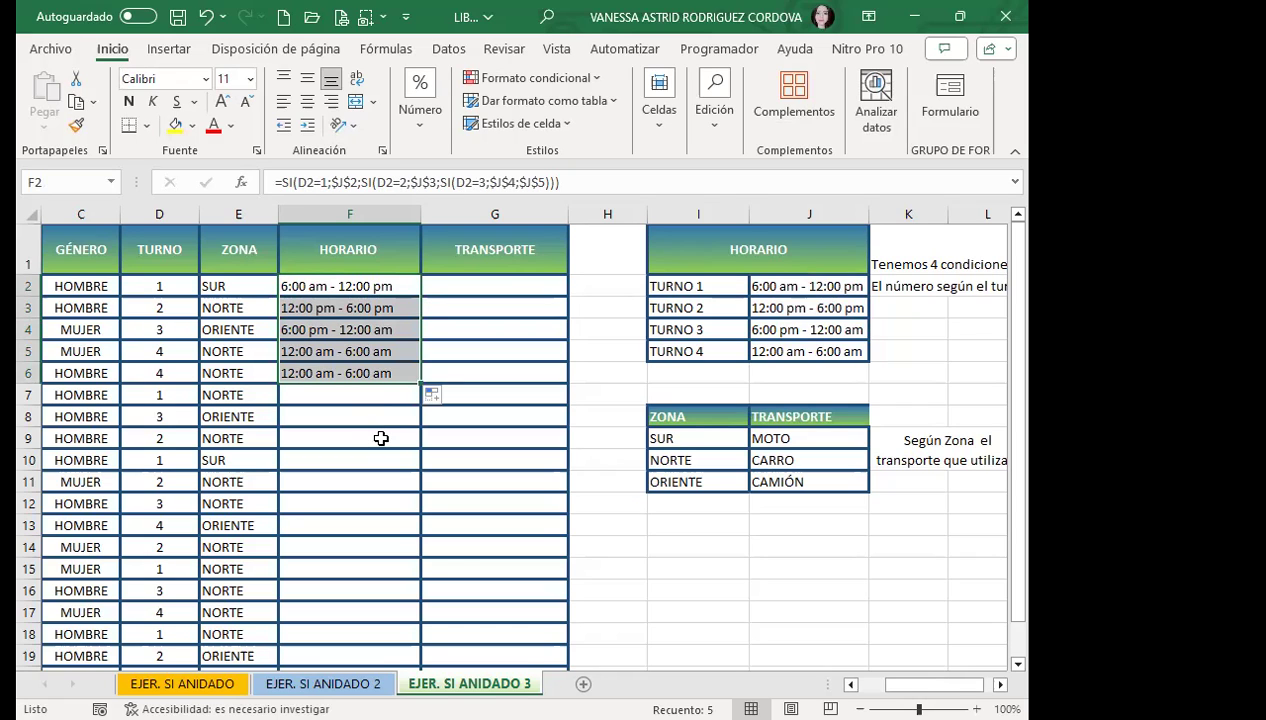
{"action": "double_click", "coordinate": [418, 387]}
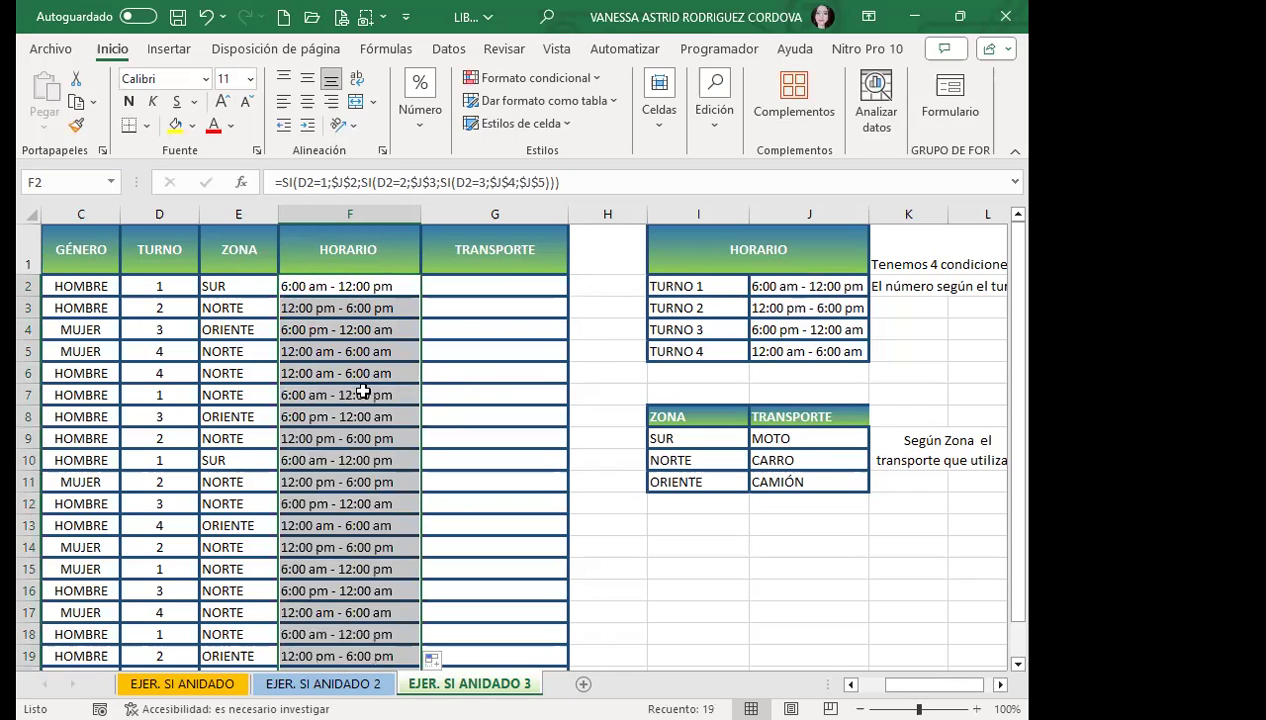
{"action": "scroll", "coordinate": [350, 400], "scroll_direction": "down", "scroll_amount": 2}
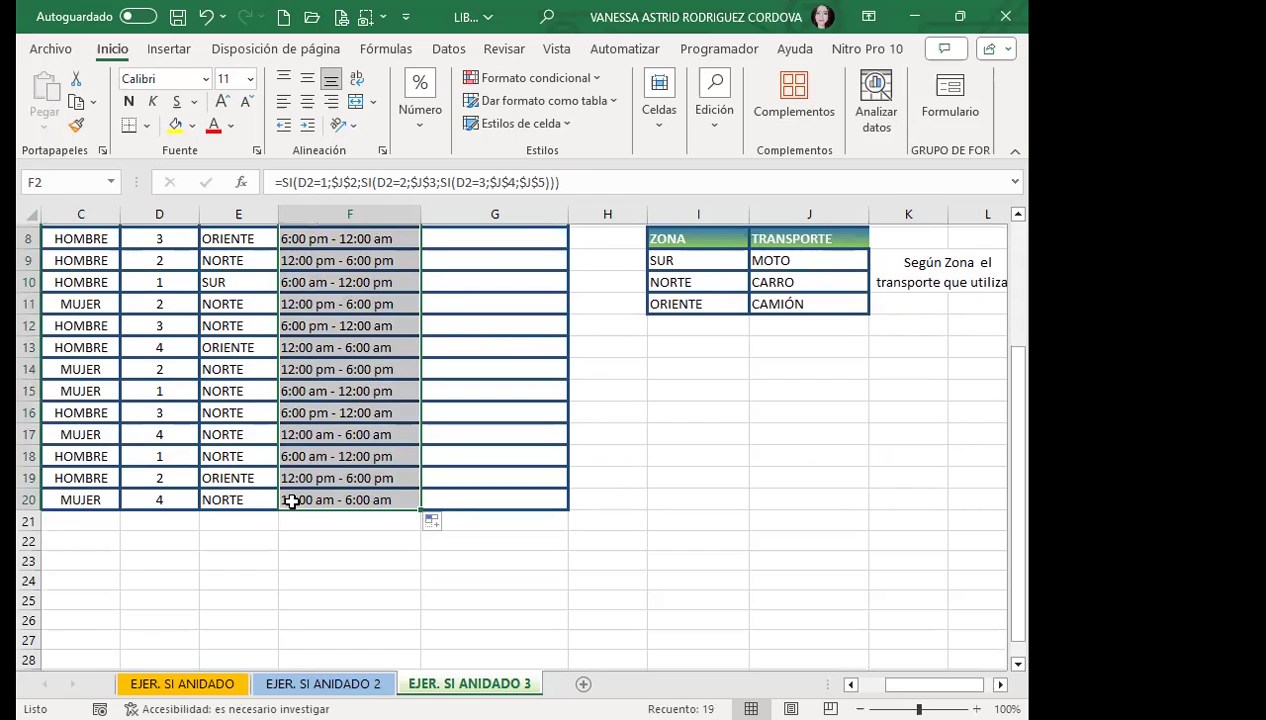
{"action": "left_click", "coordinate": [285, 499]}
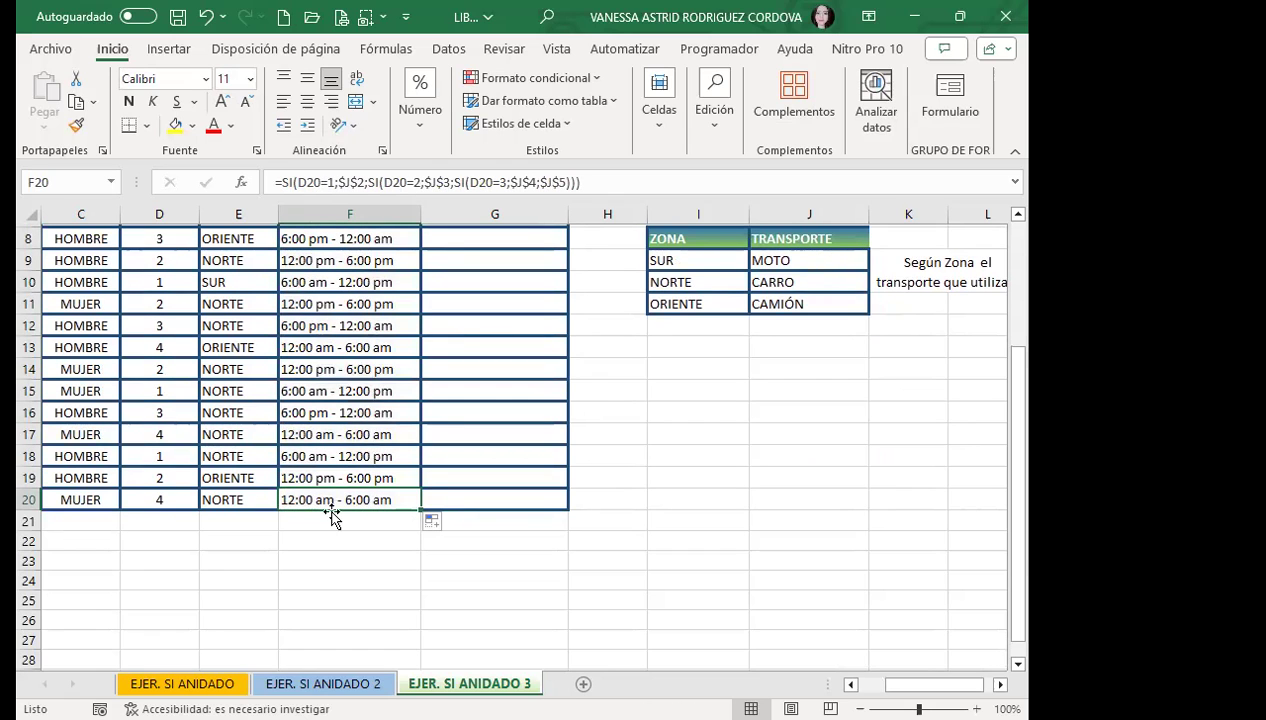
{"action": "scroll", "coordinate": [410, 480], "scroll_direction": "up", "scroll_amount": 3}
- Begin G2's formula as =SI(zone=$I$9;$J$9;SI( so SUR returns MOTO
{"action": "left_click", "coordinate": [480, 298]}
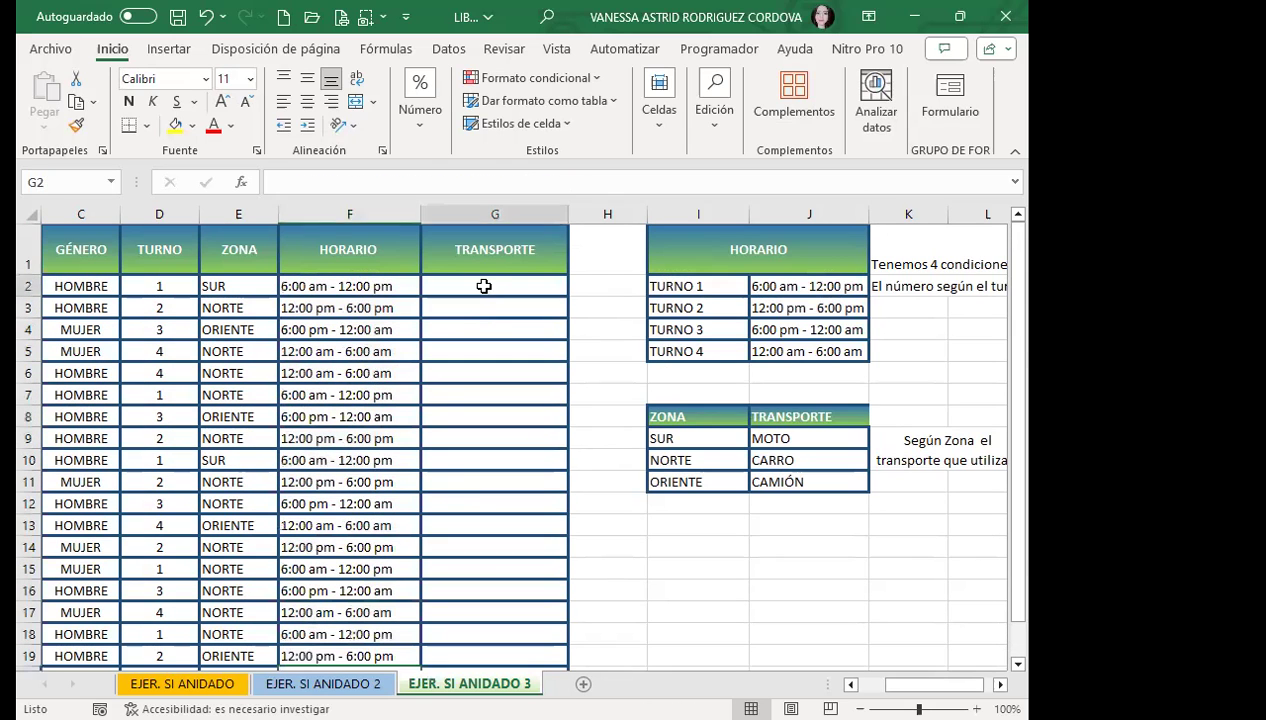
{"action": "type", "text": "="}
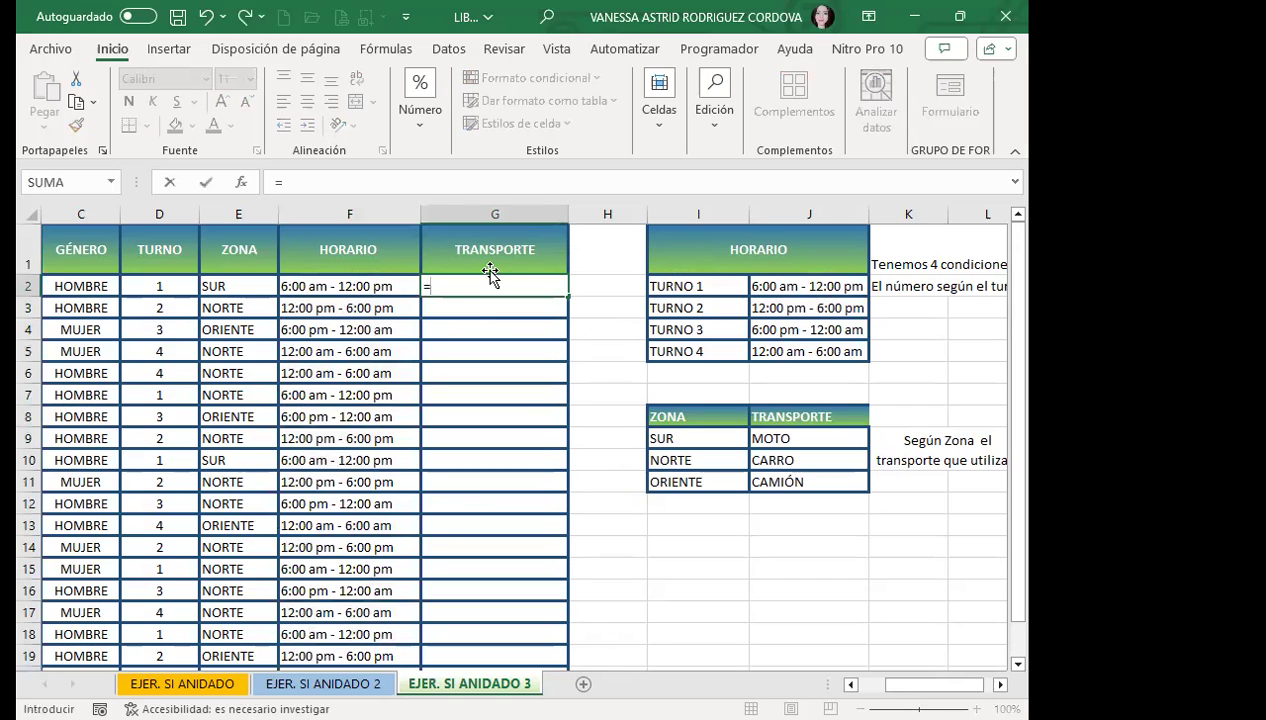
{"action": "type", "text": "S"}
{"action": "type", "text": "I"}
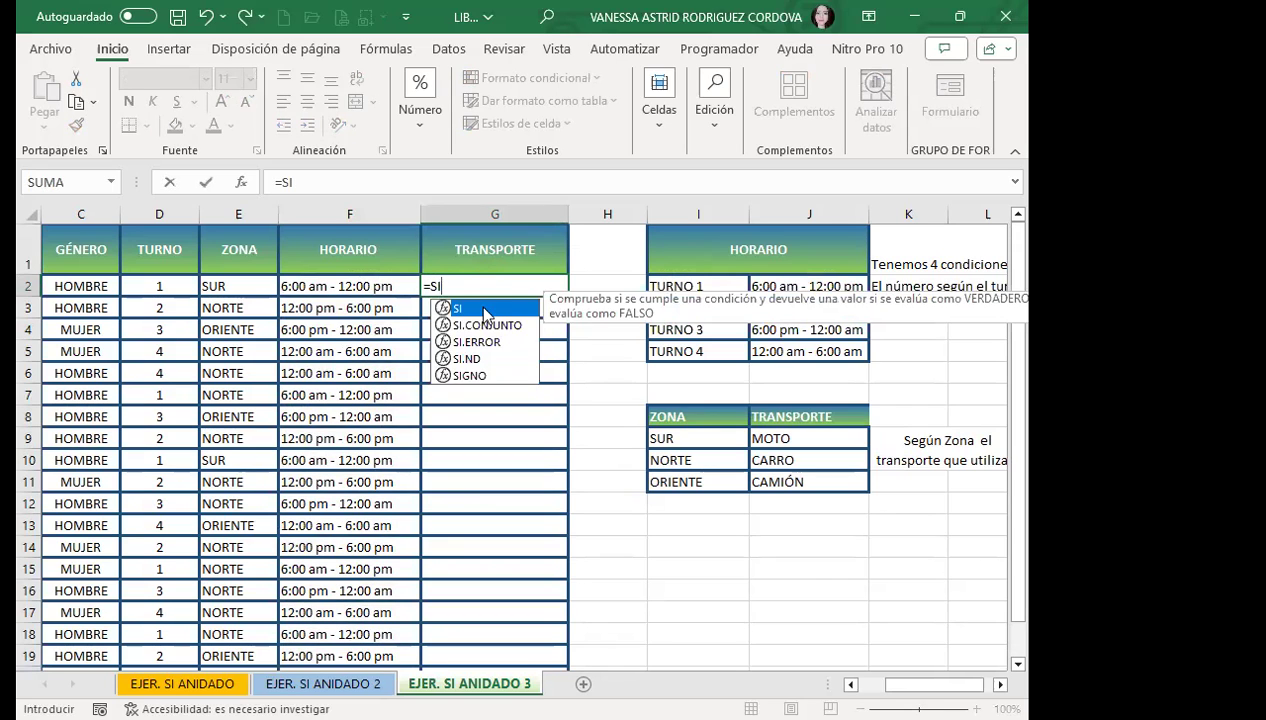
{"action": "type", "text": "("}
{"action": "left_click", "coordinate": [238, 300]}
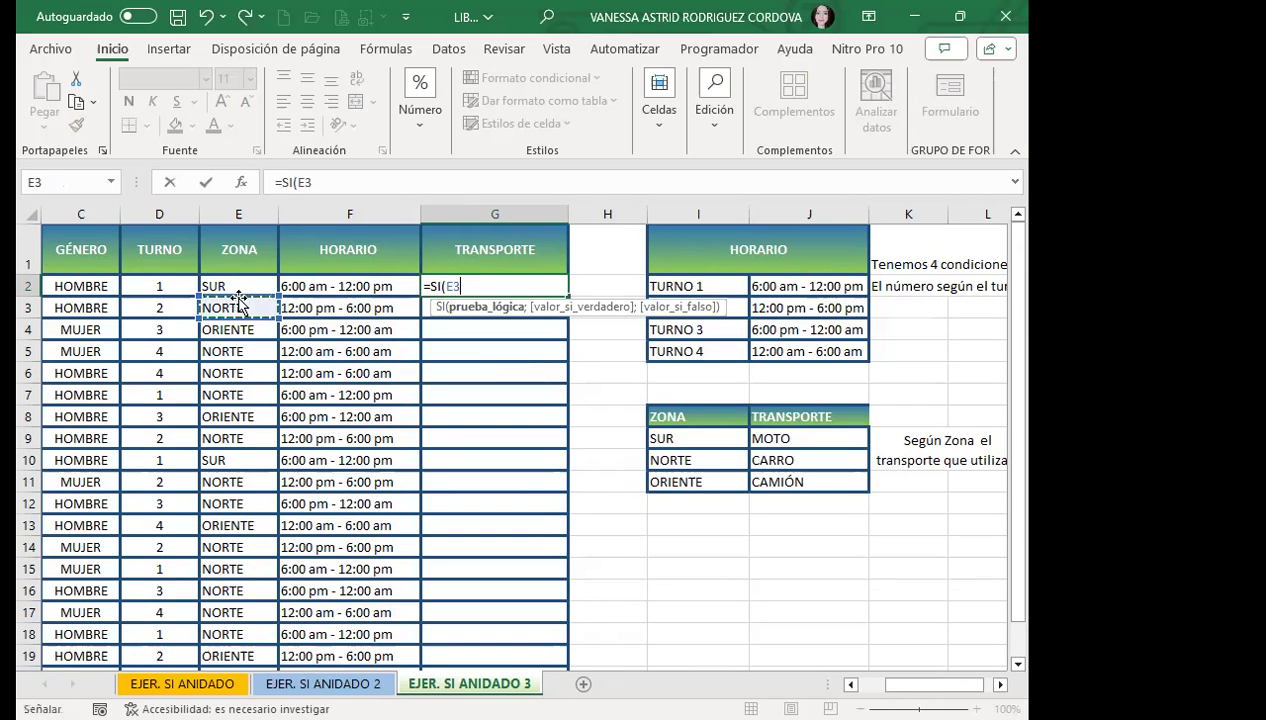
{"action": "type", "text": "="}
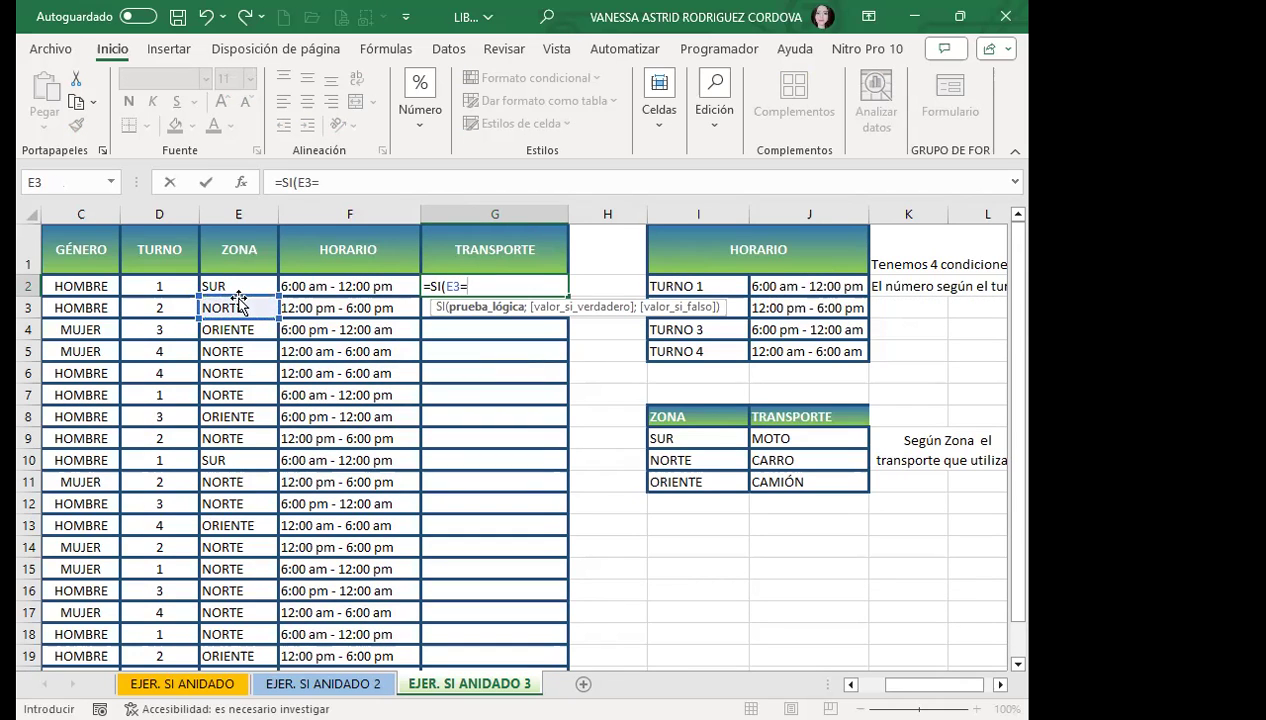
{"action": "left_click", "coordinate": [665, 436]}
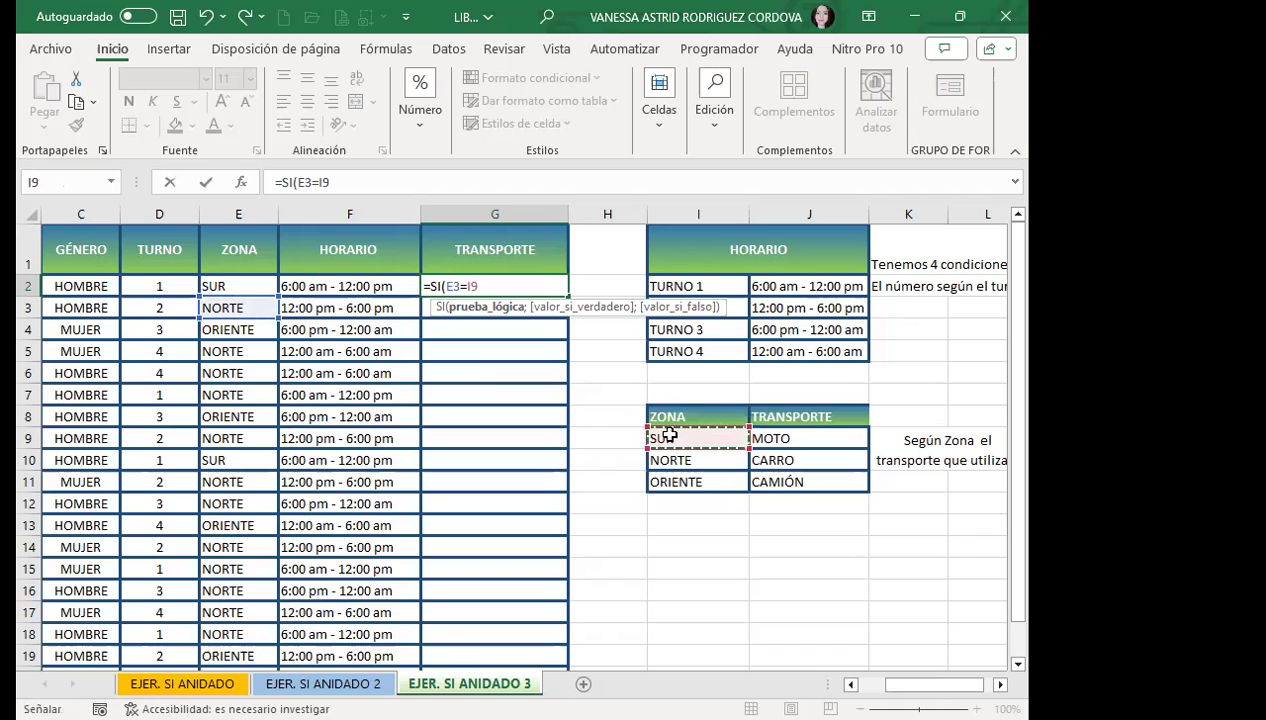
{"action": "key", "text": "F4"}
{"action": "type", "text": "$I$9;"}
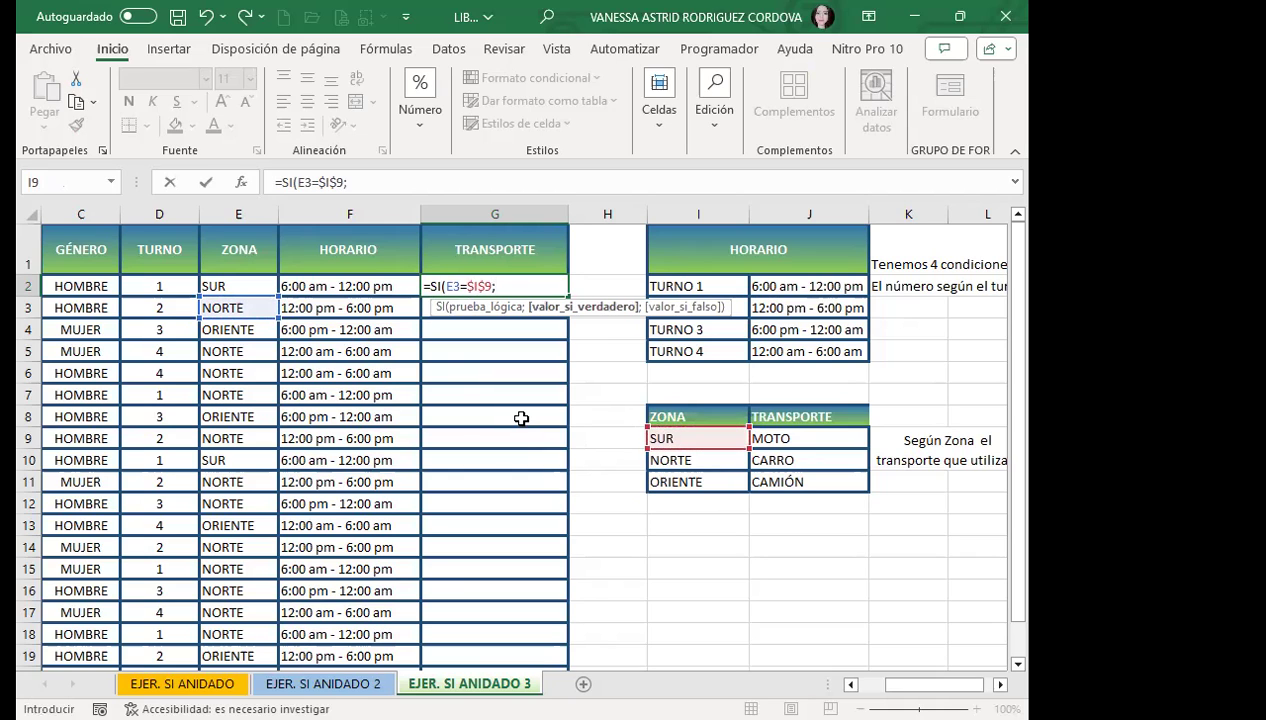
{"action": "left_click", "coordinate": [786, 437]}
{"action": "key", "text": "F4"}
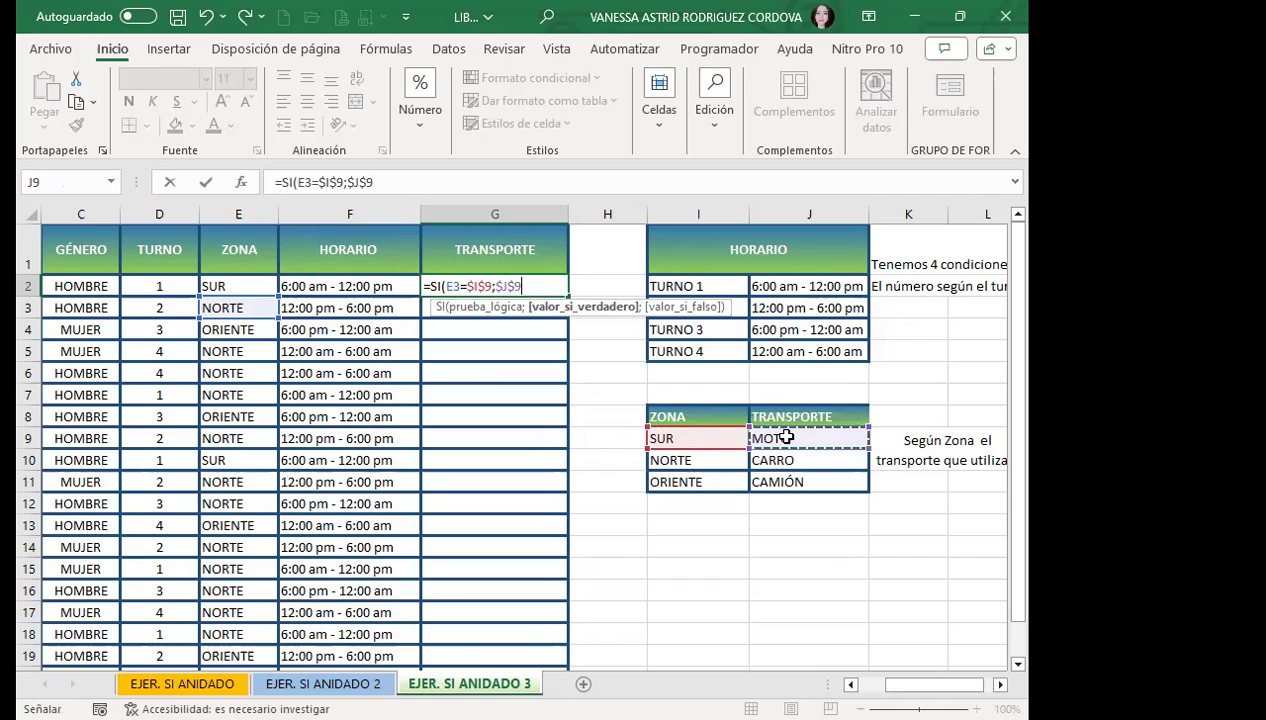
{"action": "type", "text": ";SI"}
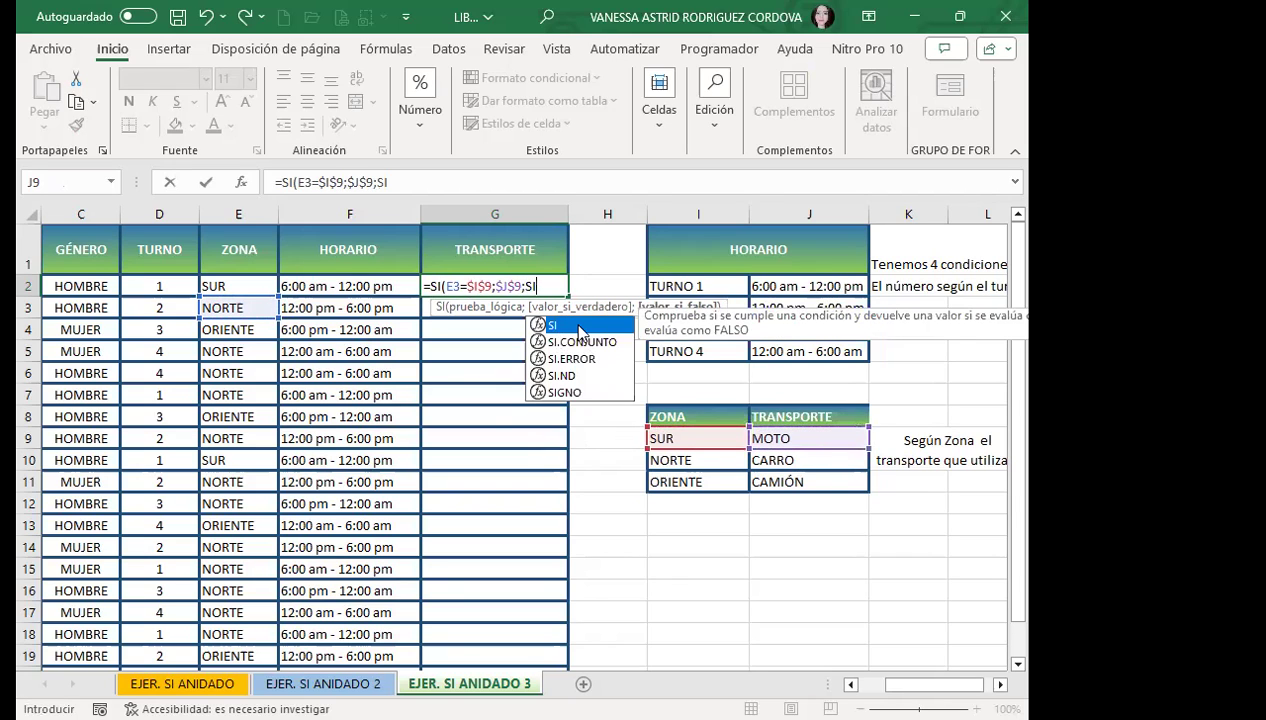
{"action": "type", "text": "("}
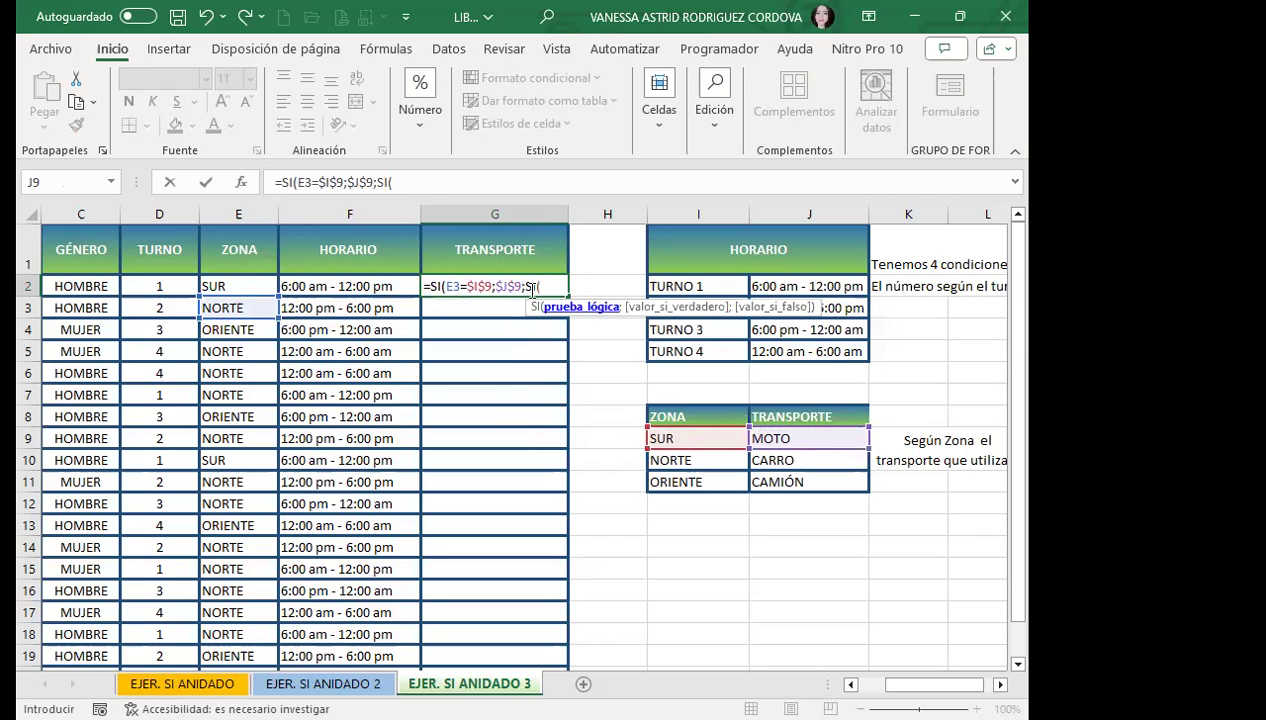
- Correct the formula's condition to reference zone cell E2
{"action": "left_click", "coordinate": [455, 286]}
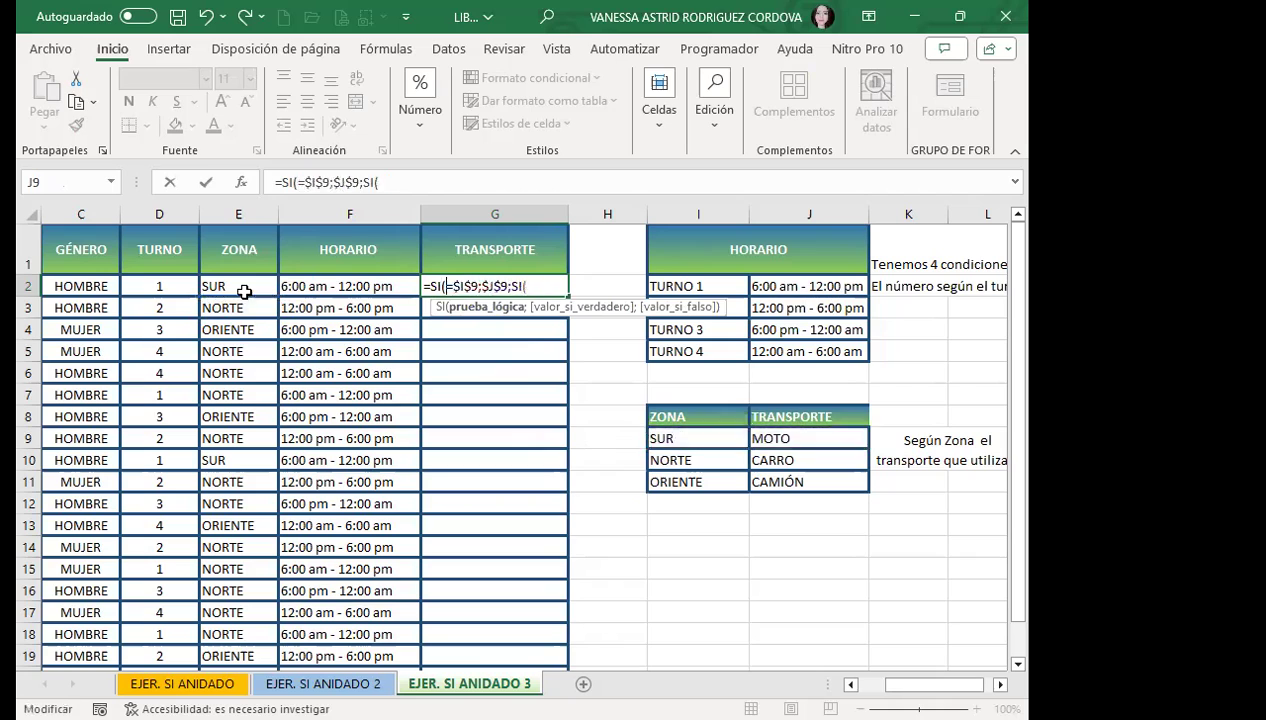
{"action": "left_click", "coordinate": [246, 288]}
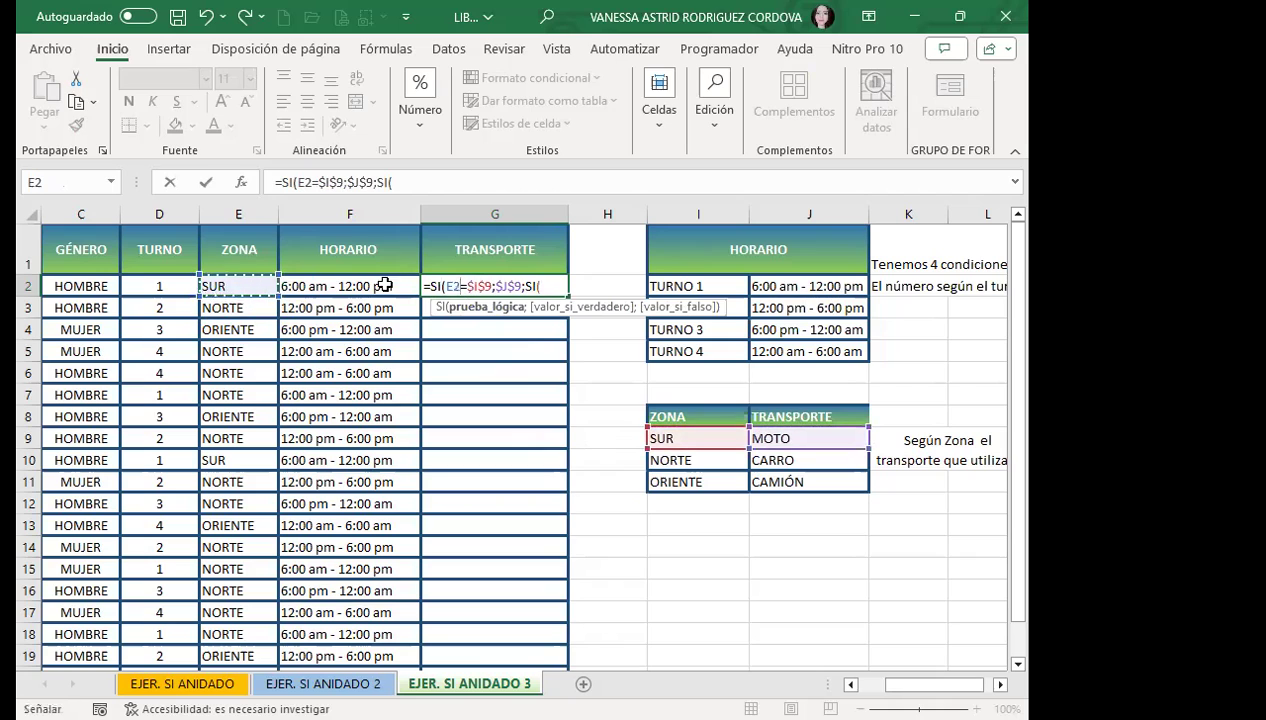
{"action": "left_click", "coordinate": [541, 280]}
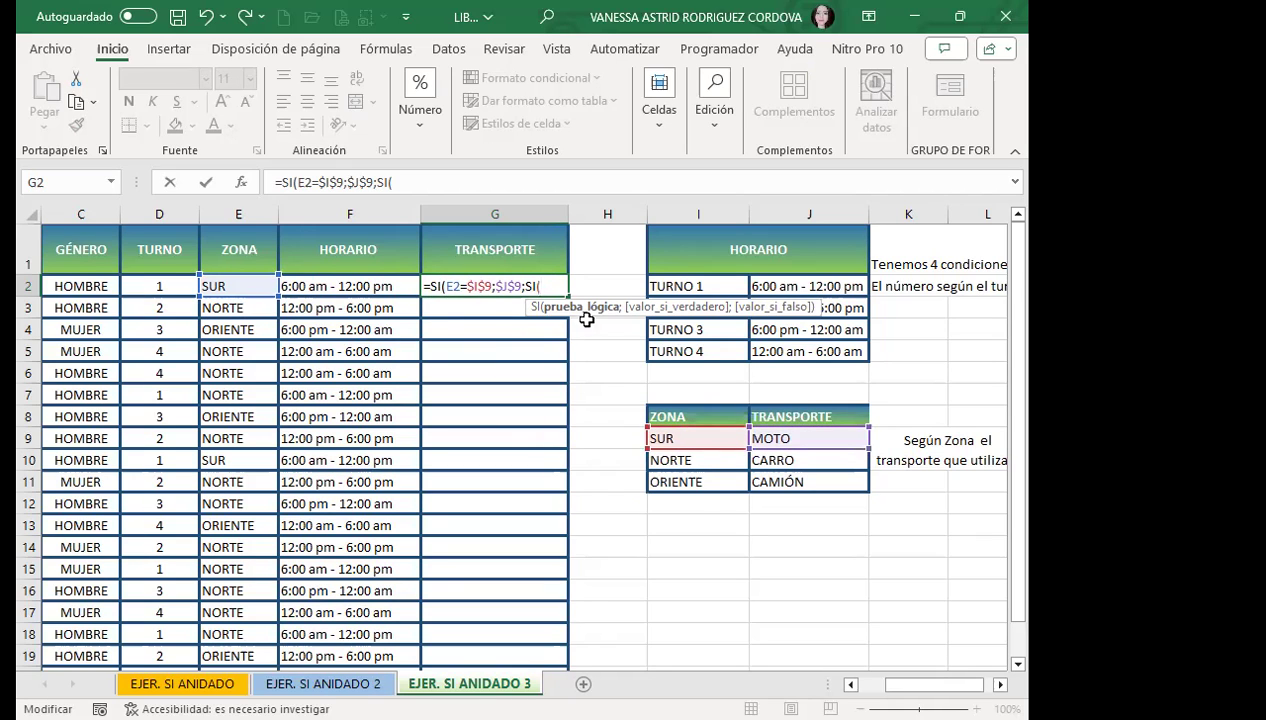
- Add the inner test E2=$I$10 returning $J$10 (CARRO), else $J$11 (CAMIÓN), and close with '))'
{"action": "left_click", "coordinate": [232, 285]}
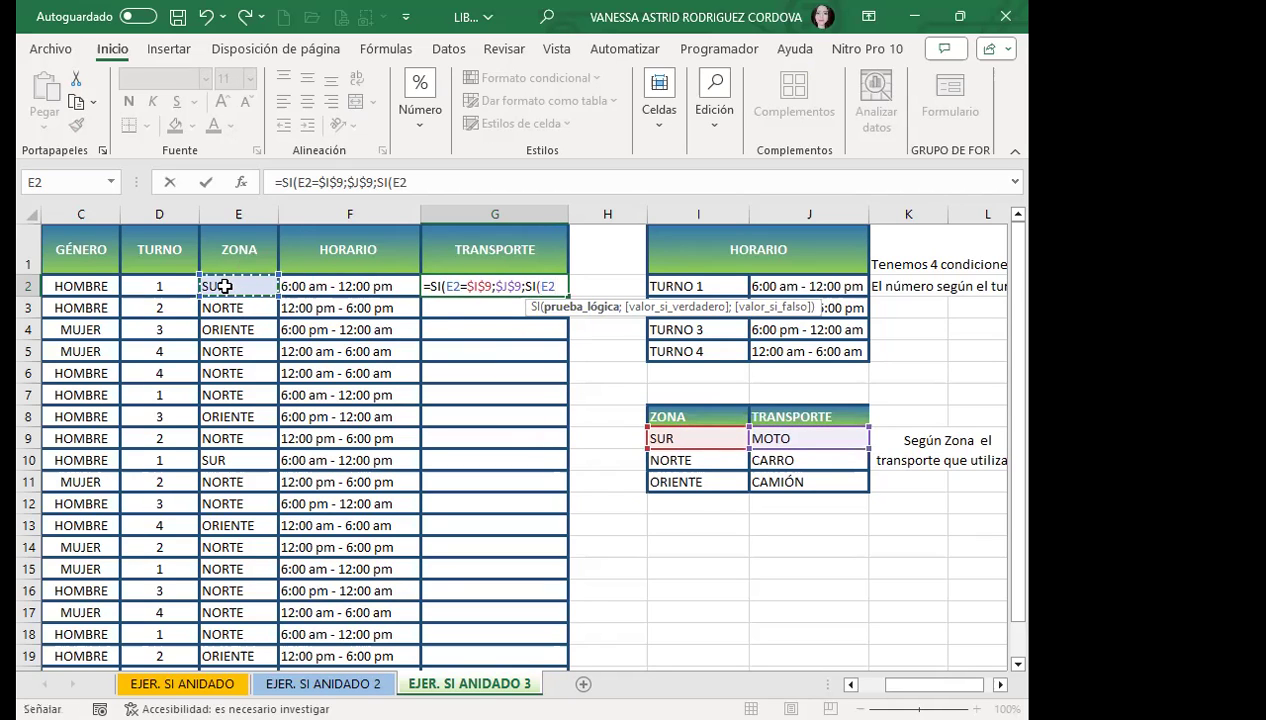
{"action": "type", "text": "="}
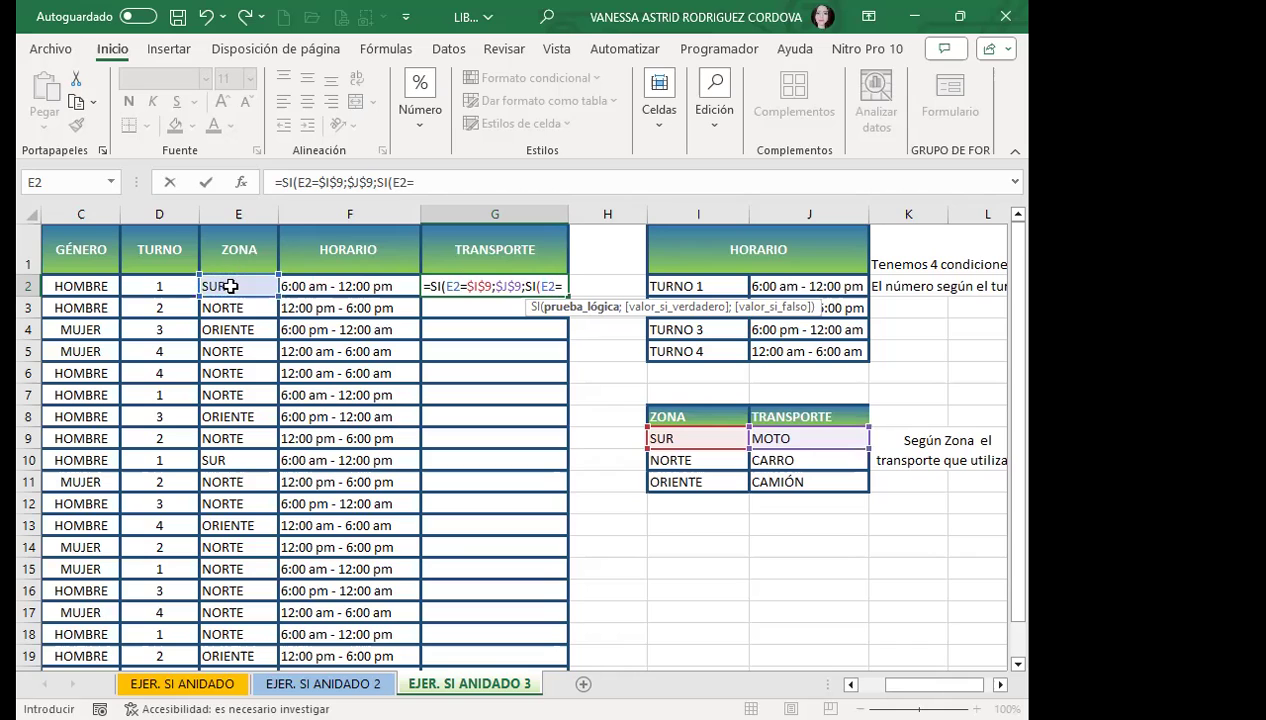
{"action": "left_click", "coordinate": [702, 460]}
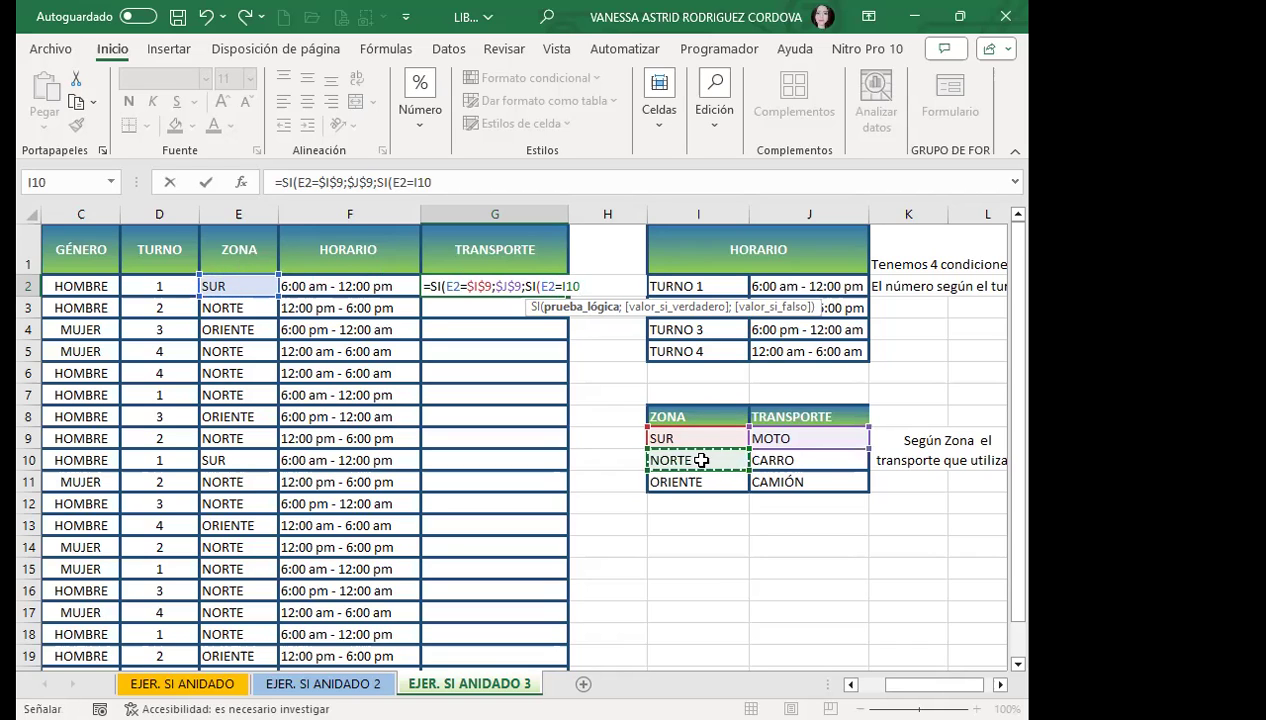
{"action": "key", "text": "F4"}
{"action": "type", "text": "$I$10;"}
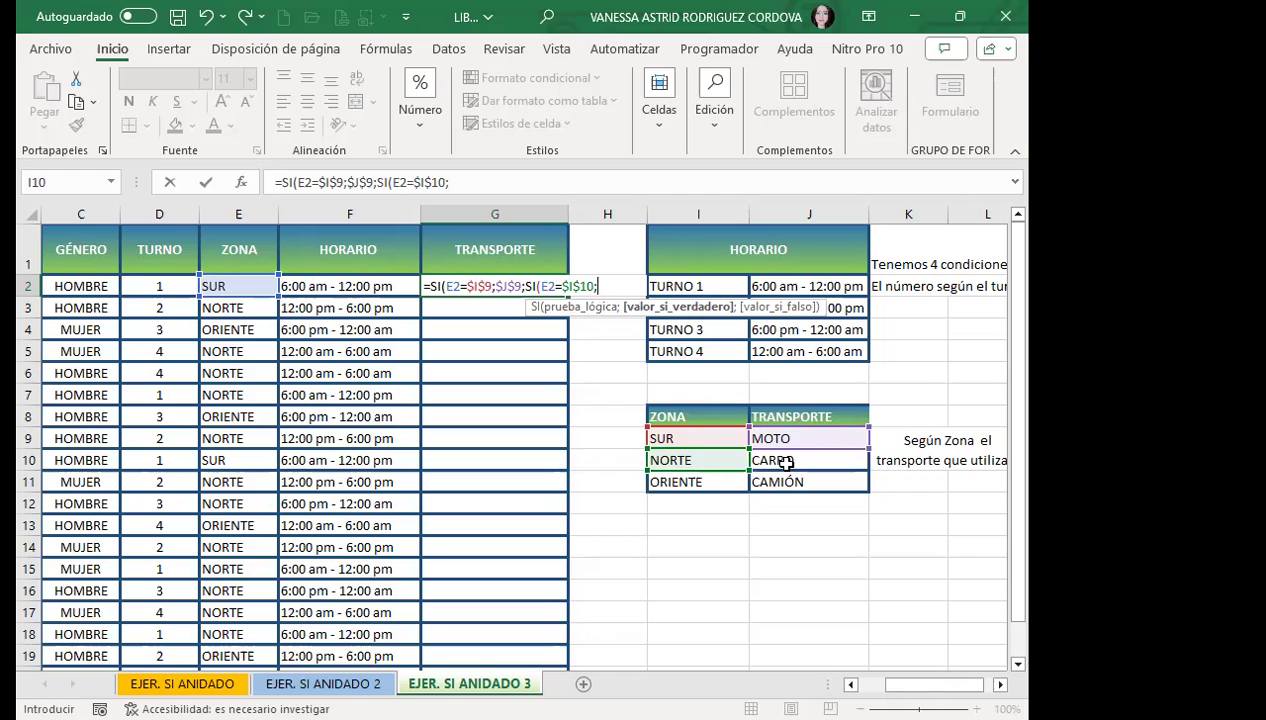
{"action": "left_click", "coordinate": [787, 463]}
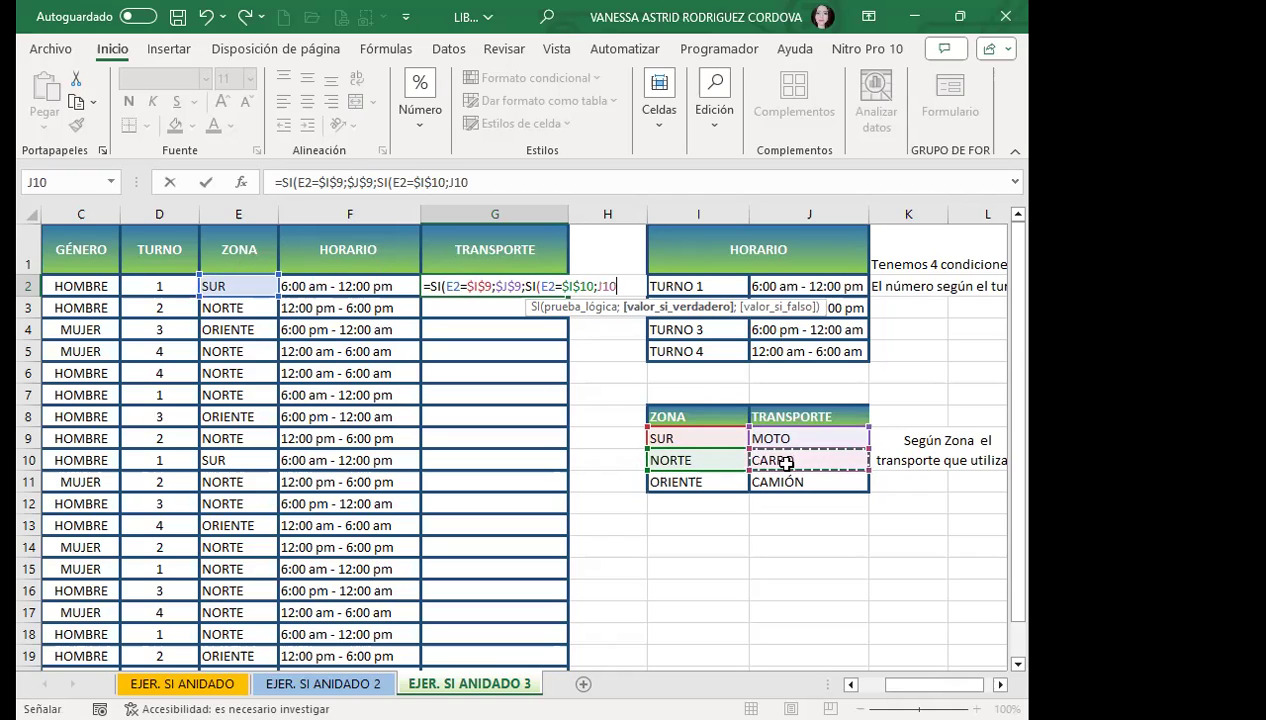
{"action": "key", "text": "F4"}
{"action": "type", "text": "$J$10;"}
{"action": "left_click", "coordinate": [782, 483]}
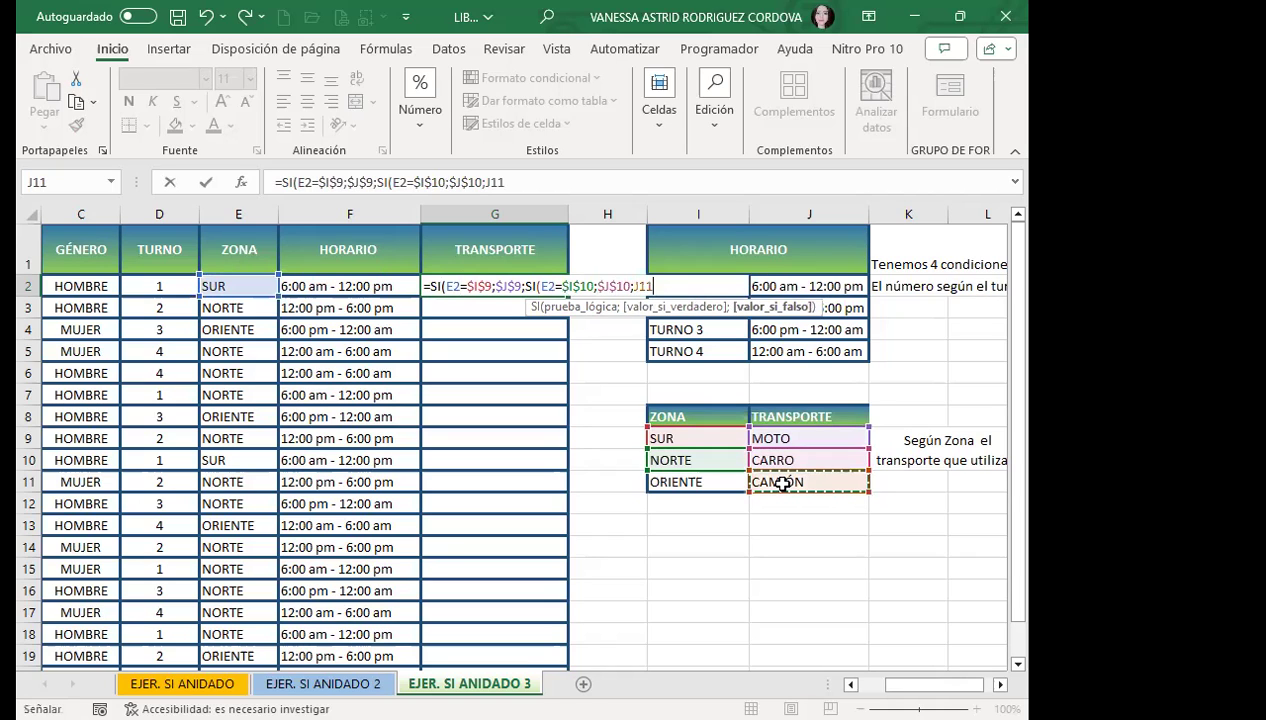
{"action": "key", "text": "F4"}
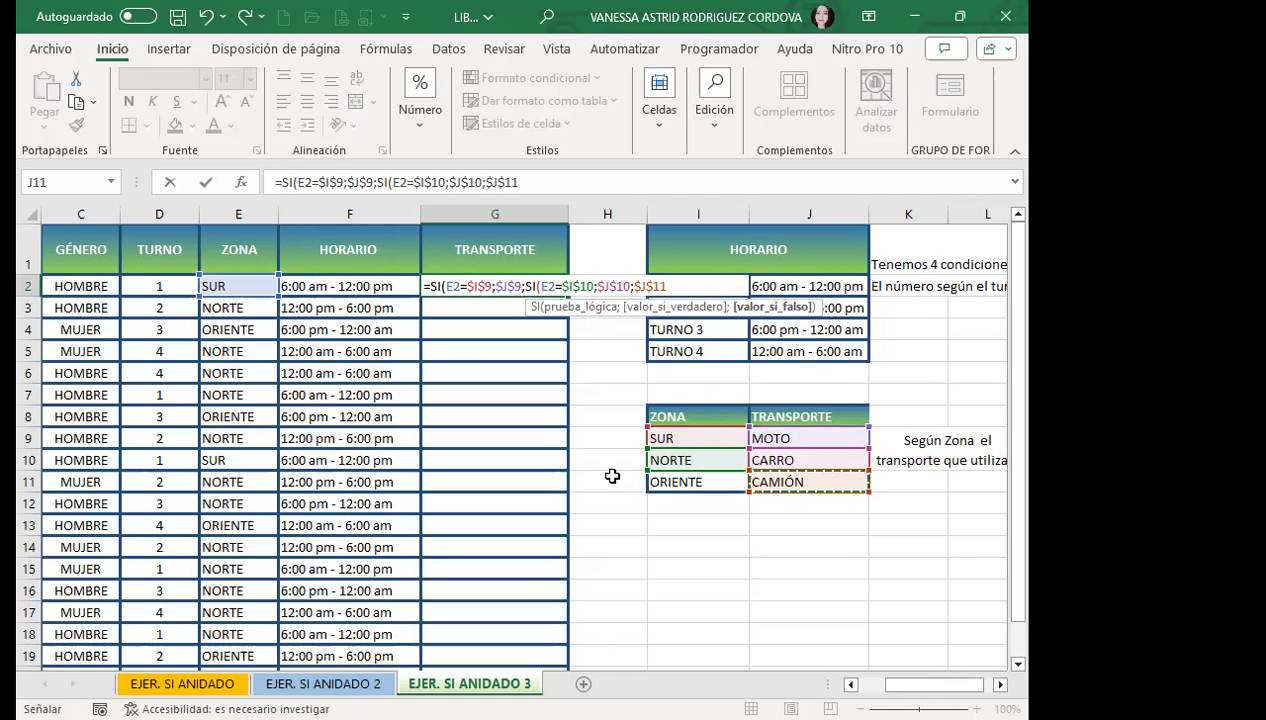
{"action": "type", "text": "))"}
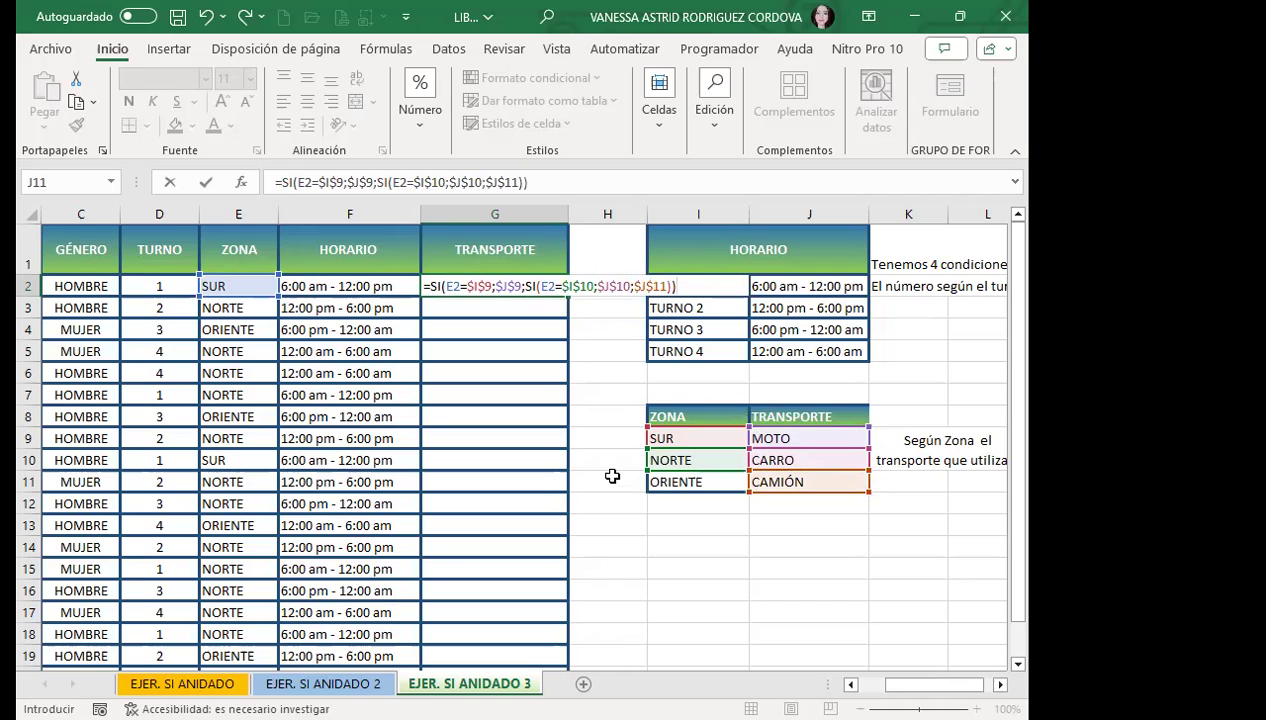
{"action": "key", "text": "Return"}
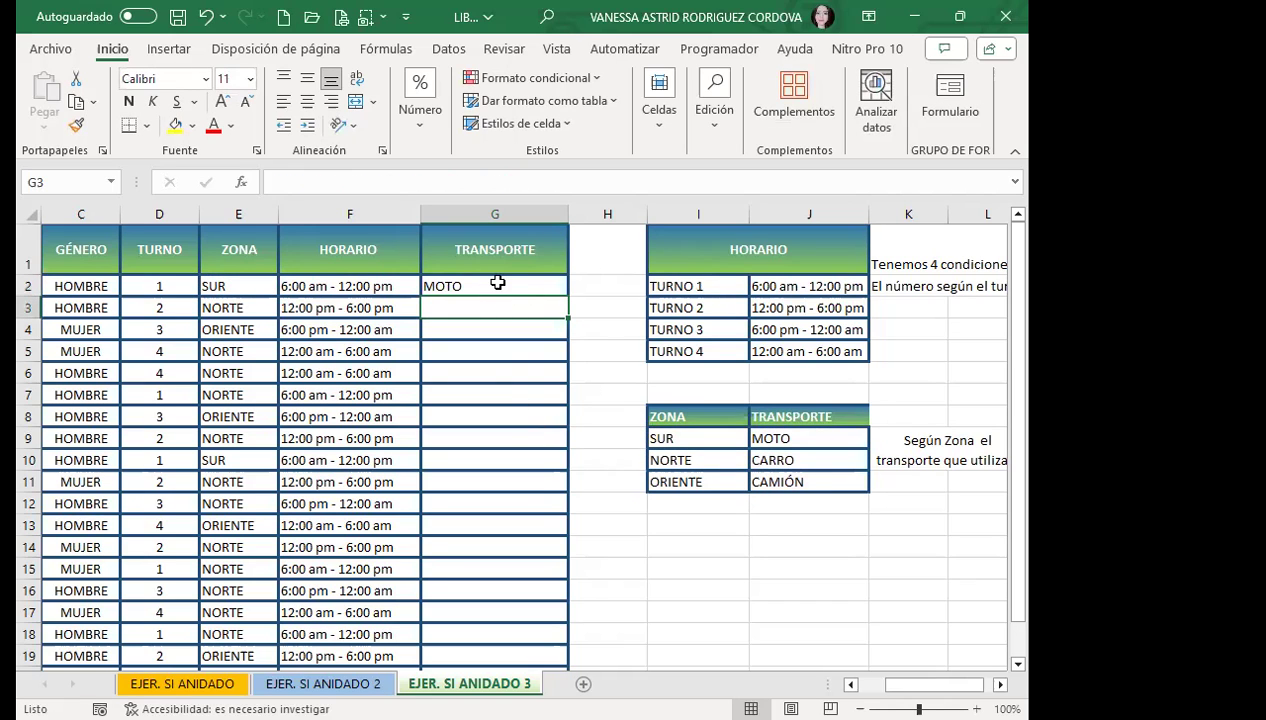
- Copy G2's TRANSPORTE formula down to G20, then reopen G2 to review its references
{"action": "left_click", "coordinate": [492, 286]}
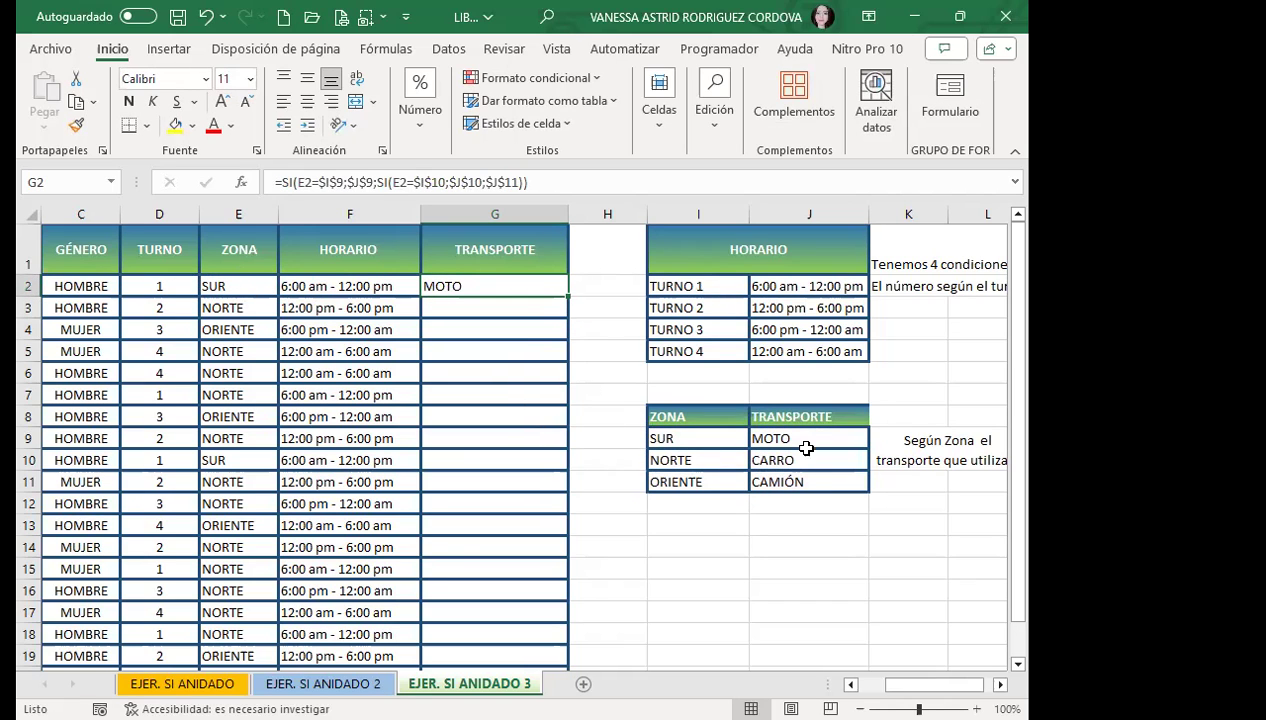
{"action": "left_click_drag", "start_coordinate": [560, 288], "coordinate": [562, 308]}
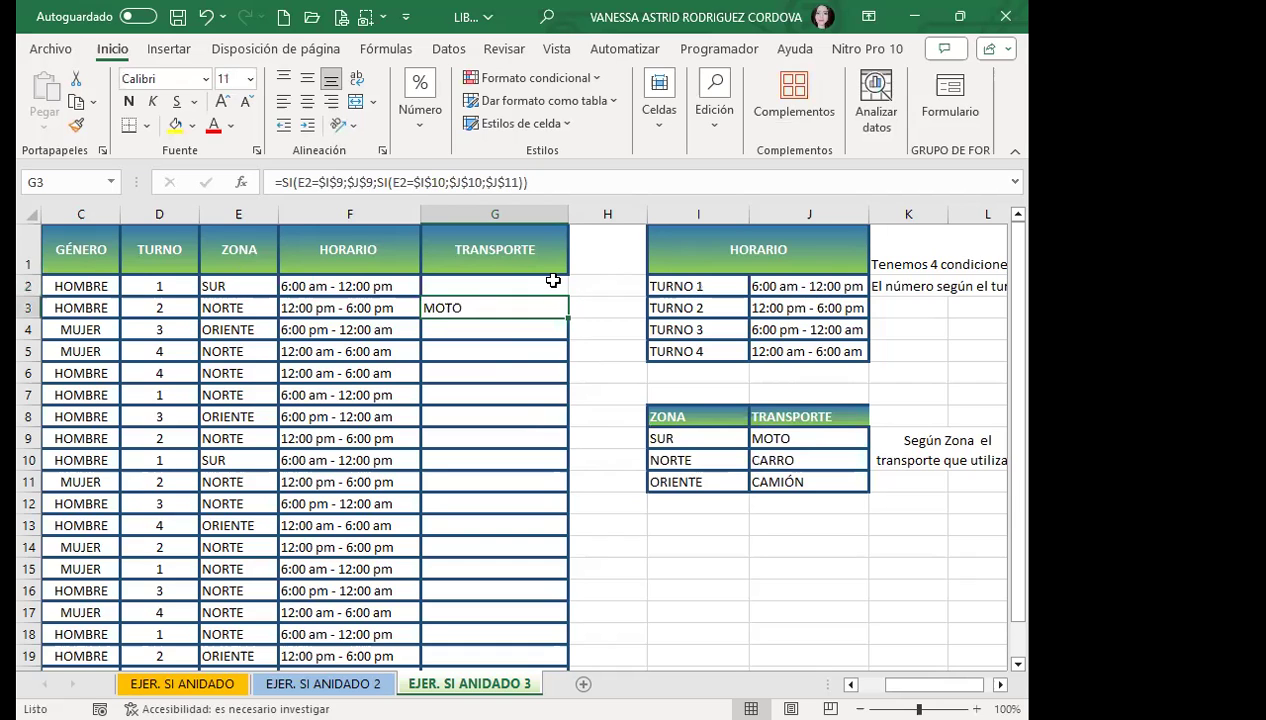
{"action": "key", "text": "ctrl+z"}
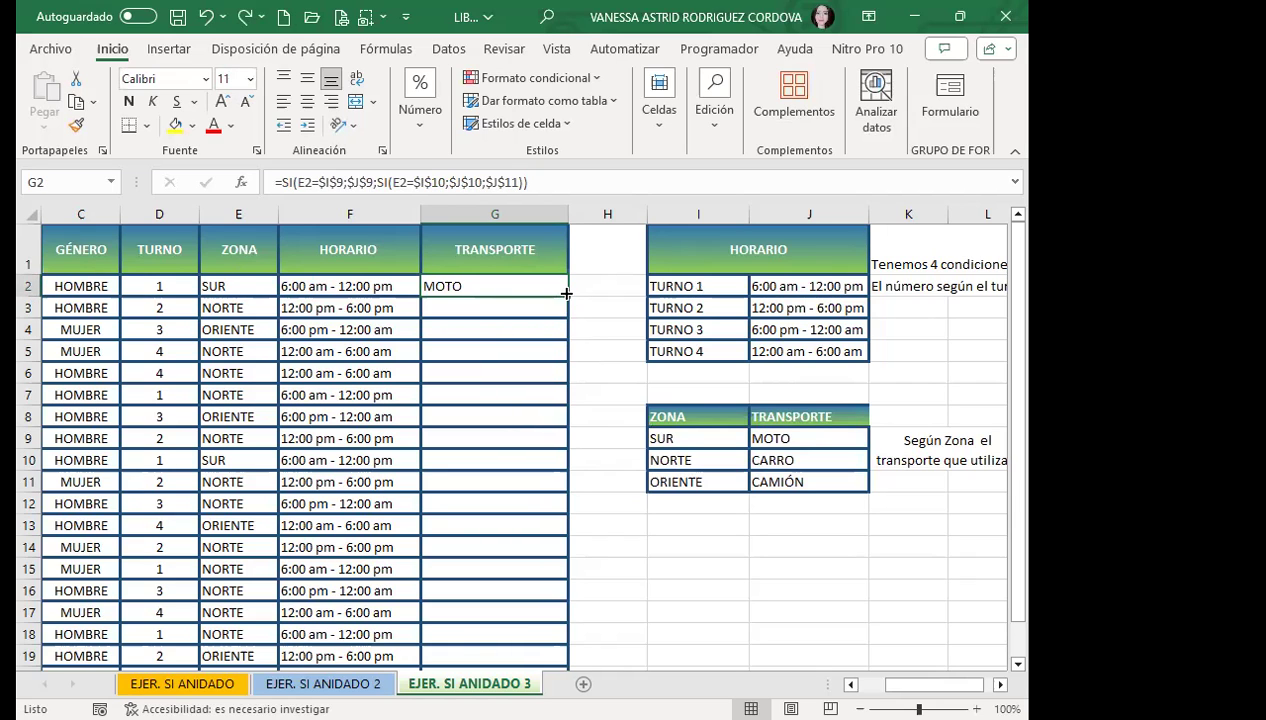
{"action": "double_click", "coordinate": [566, 293]}
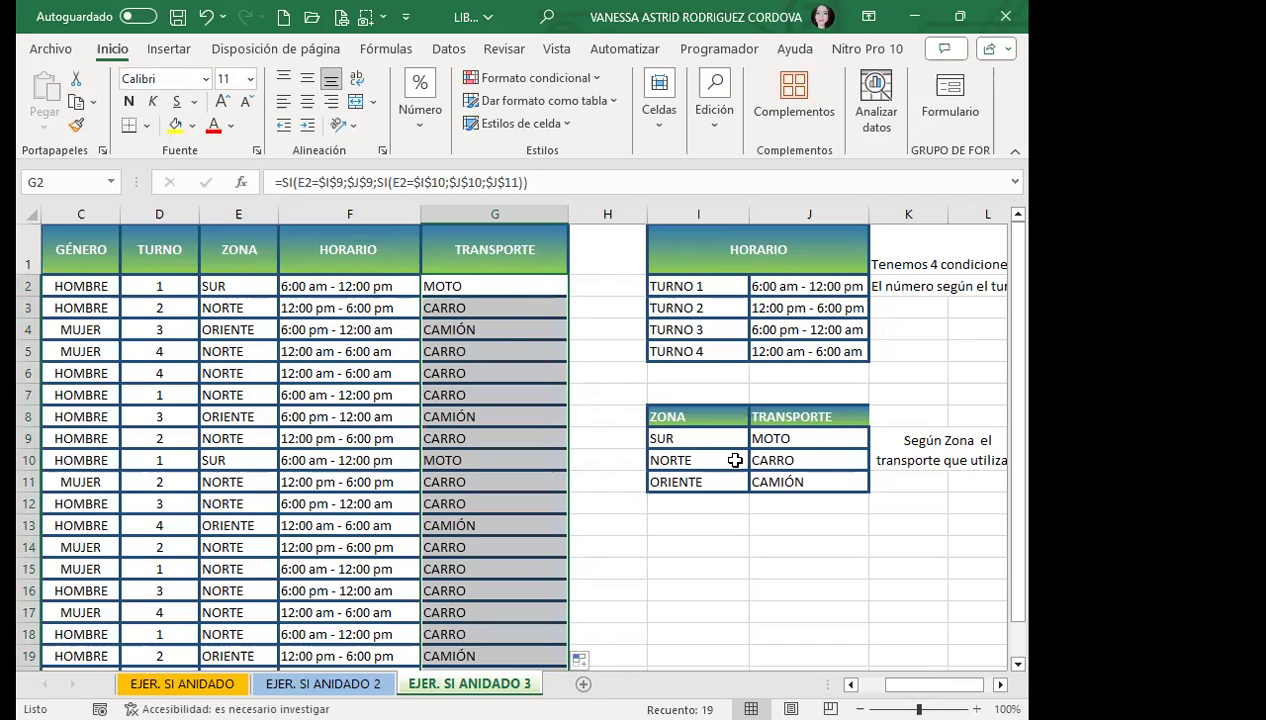
{"action": "scroll", "coordinate": [494, 471], "scroll_direction": "down", "scroll_amount": 1}
{"action": "scroll", "coordinate": [497, 490], "scroll_direction": "down", "scroll_amount": 1}
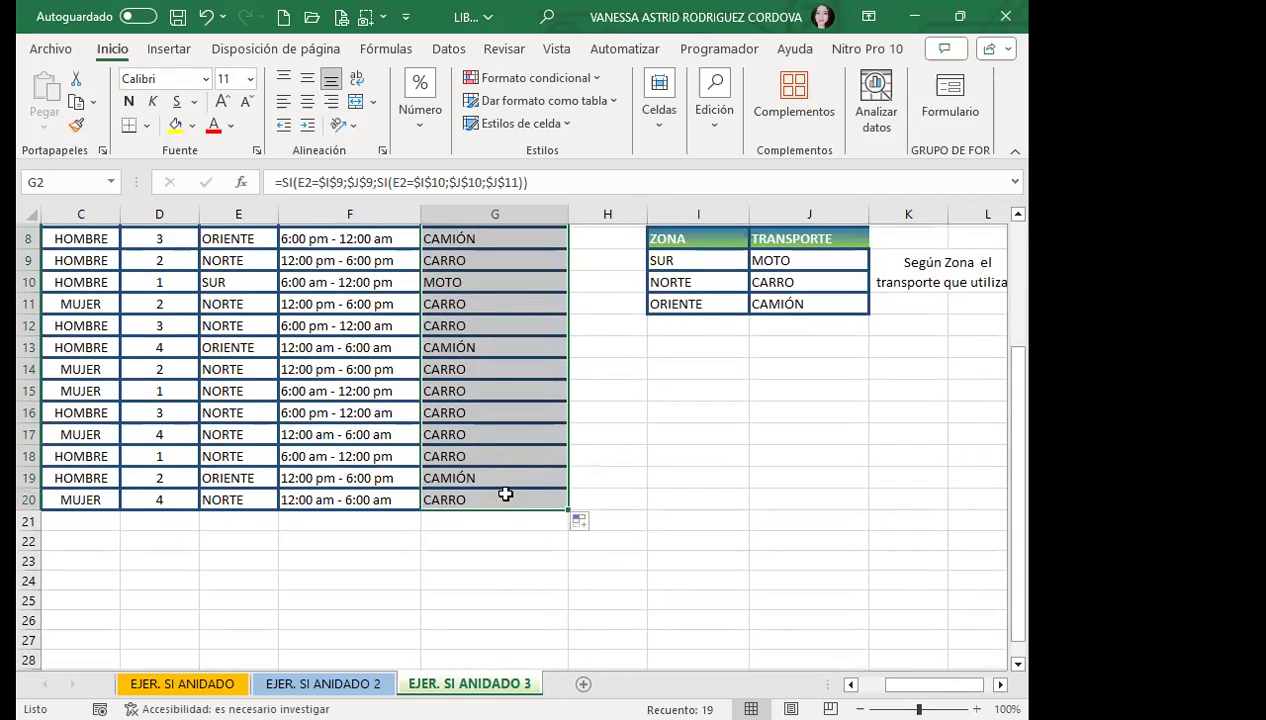
{"action": "scroll", "coordinate": [505, 494], "scroll_direction": "up", "scroll_amount": 3}
{"action": "left_click", "coordinate": [452, 288]}
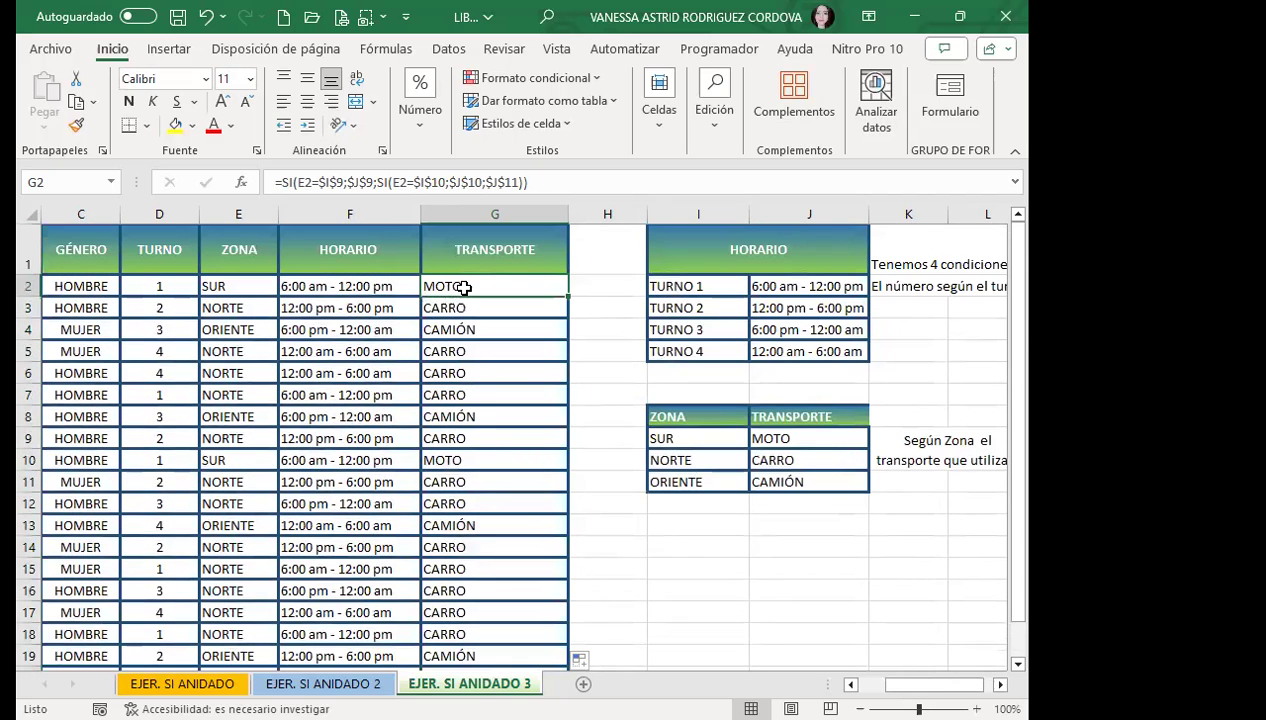
{"action": "double_click", "coordinate": [463, 288]}
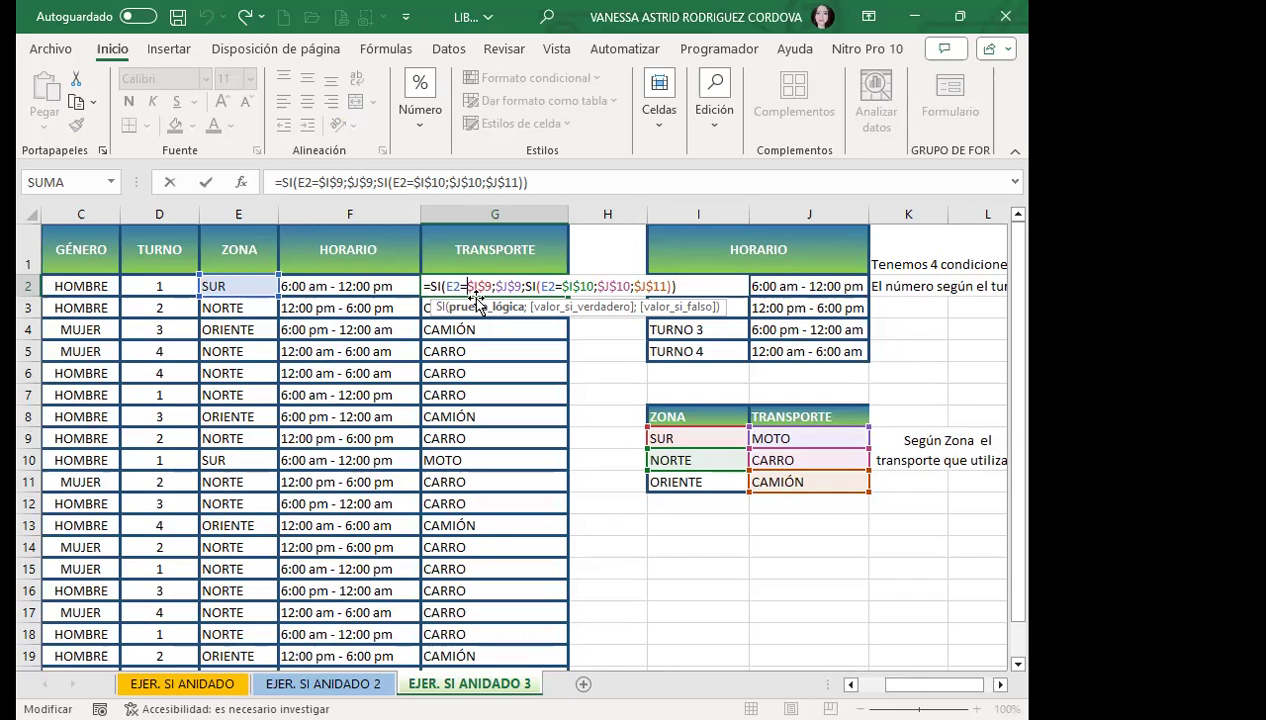
{"action": "key", "text": "Return"}
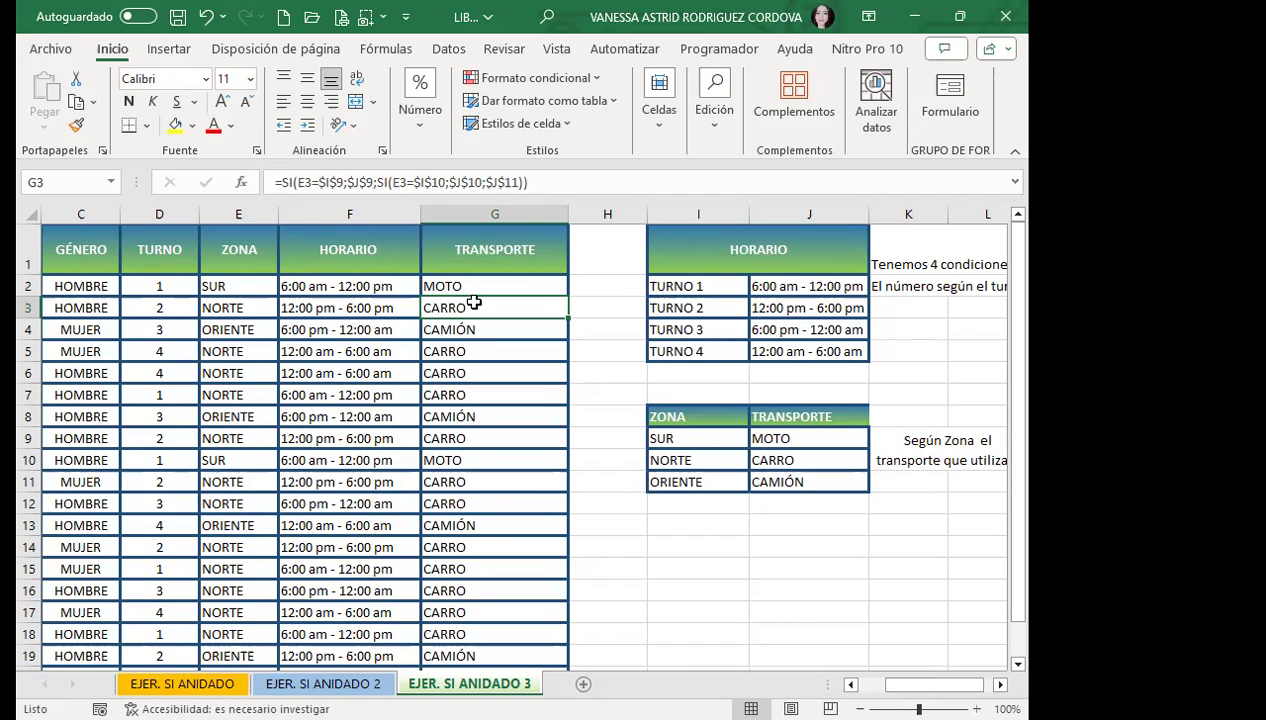
{"action": "left_click", "coordinate": [330, 287]}
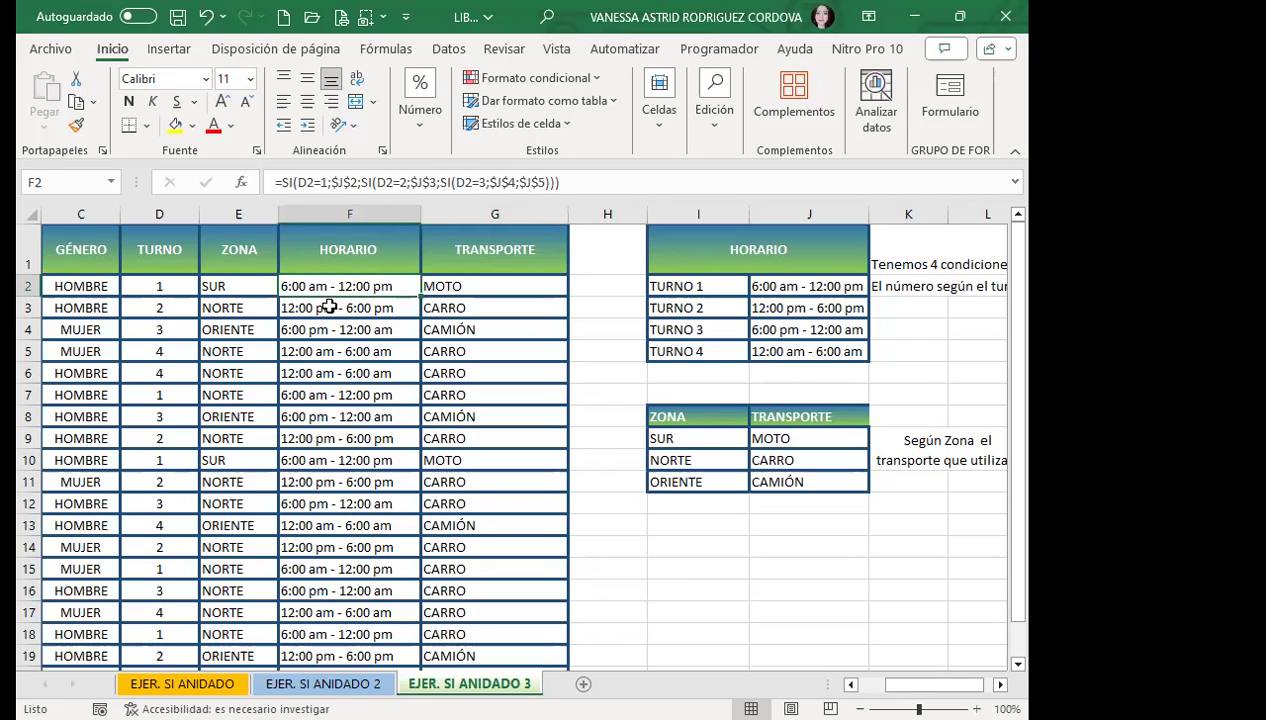